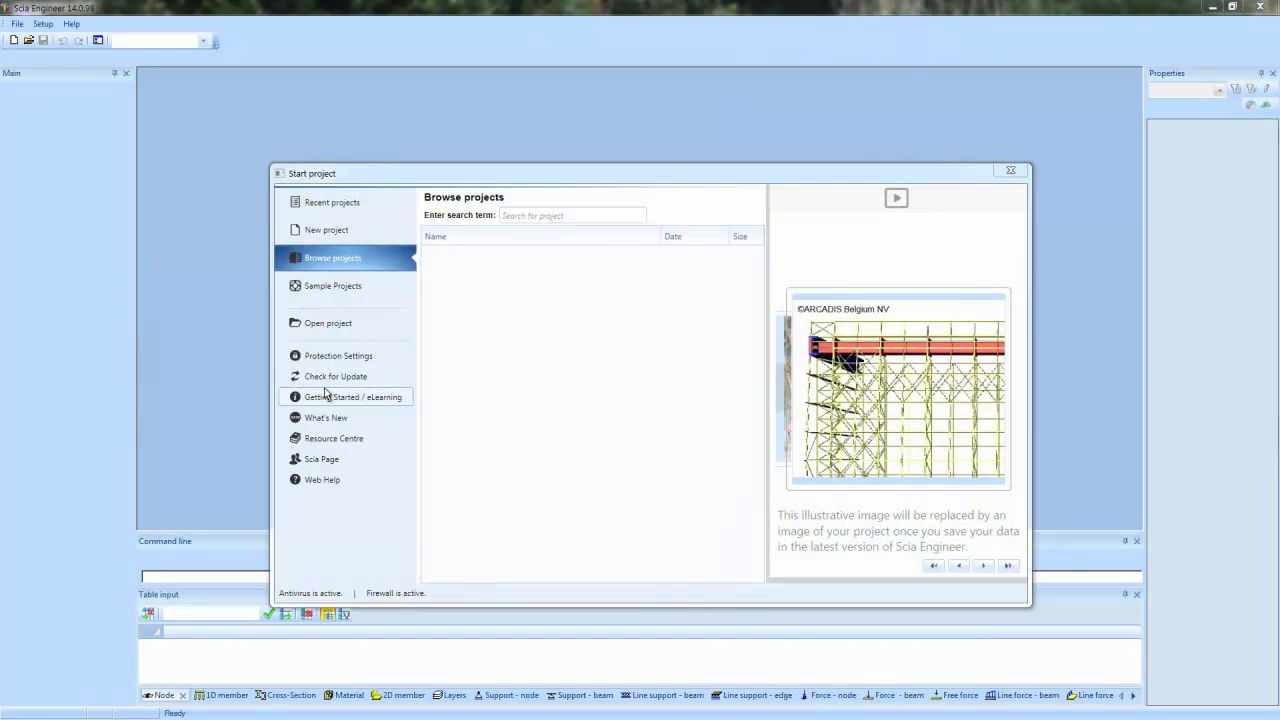
# Open the project "Demo 3D Concrete-Steel - Results14.esa" from the What-is-new_Webinar\Example-files folder on the Desktop
pyautogui.click(350, 325)
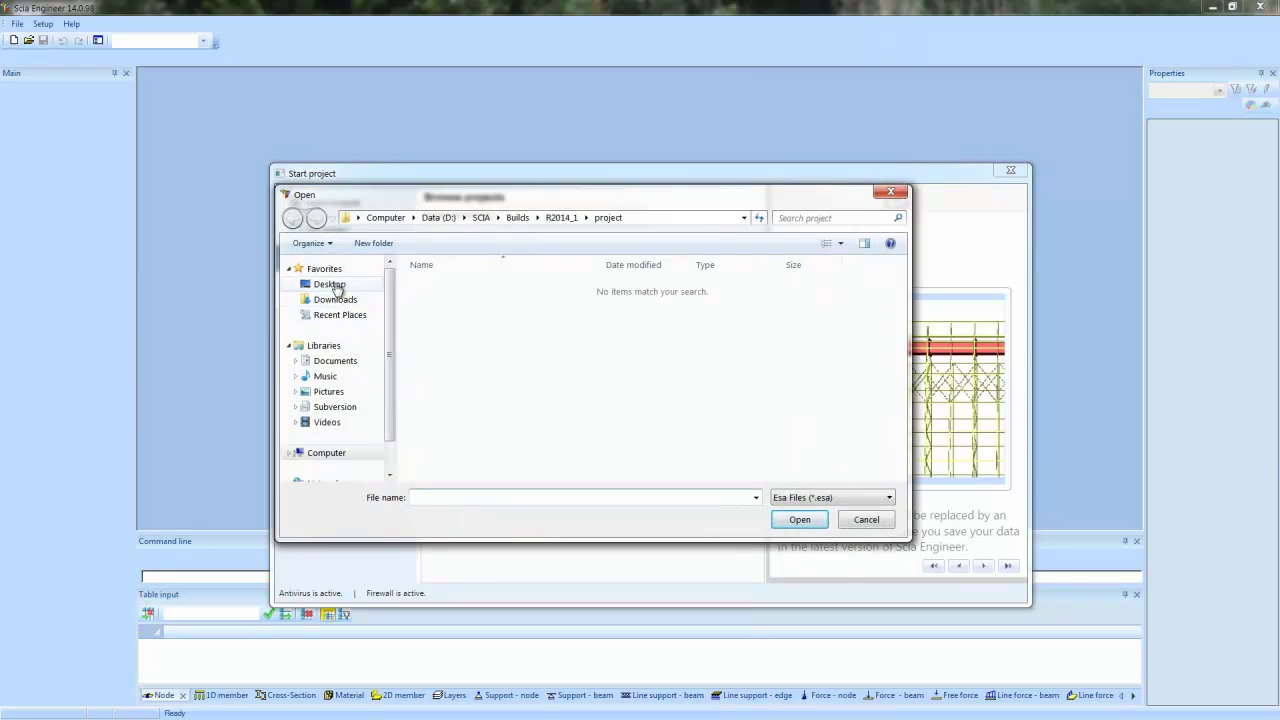
pyautogui.click(333, 286)
pyautogui.doubleClick(616, 362)
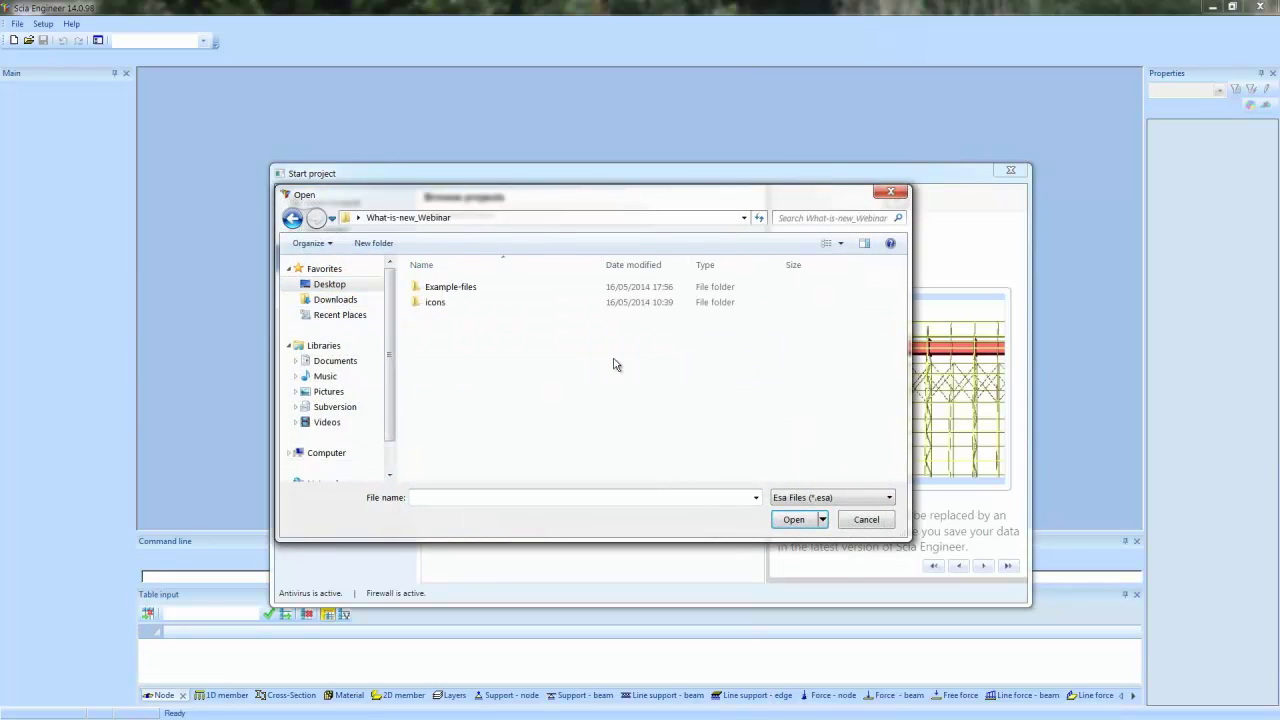
pyautogui.doubleClick(465, 286)
pyautogui.click(490, 317)
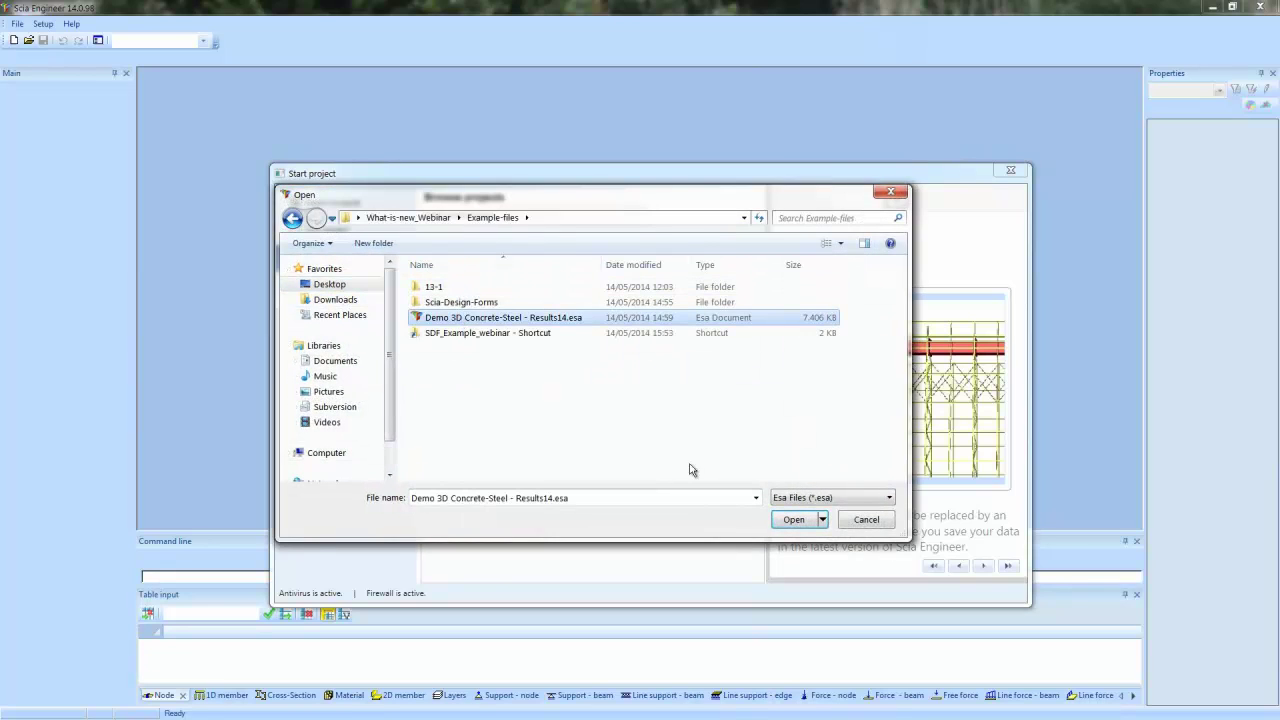
pyautogui.click(788, 519)
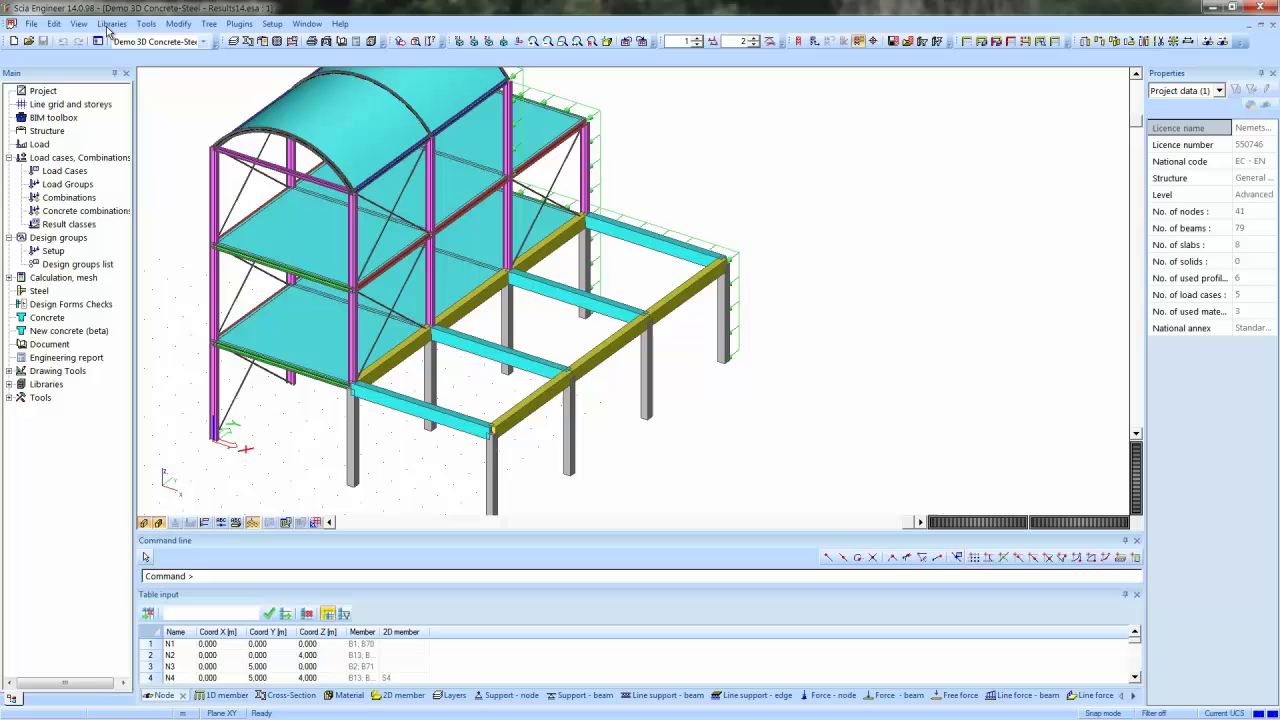
# Review each section in the project's cross-section library, from the IPE300 column to the concrete column, and close the library
pyautogui.click(111, 24)
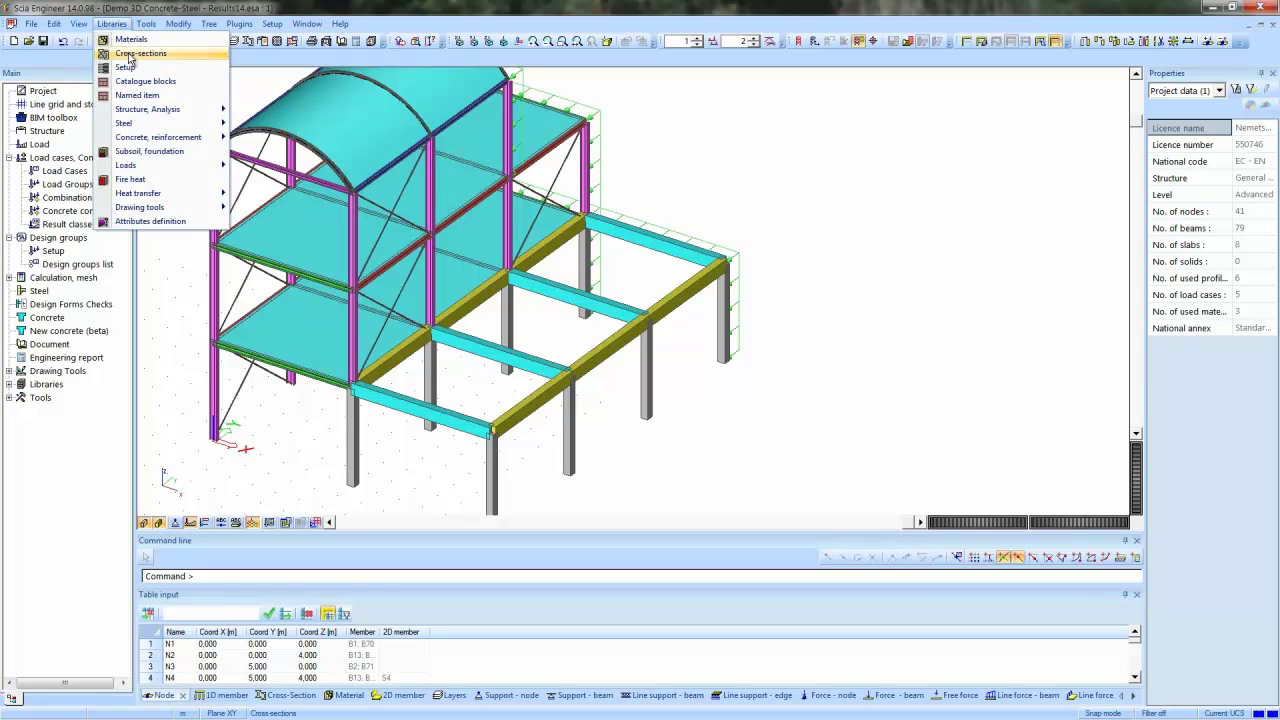
pyautogui.click(148, 87)
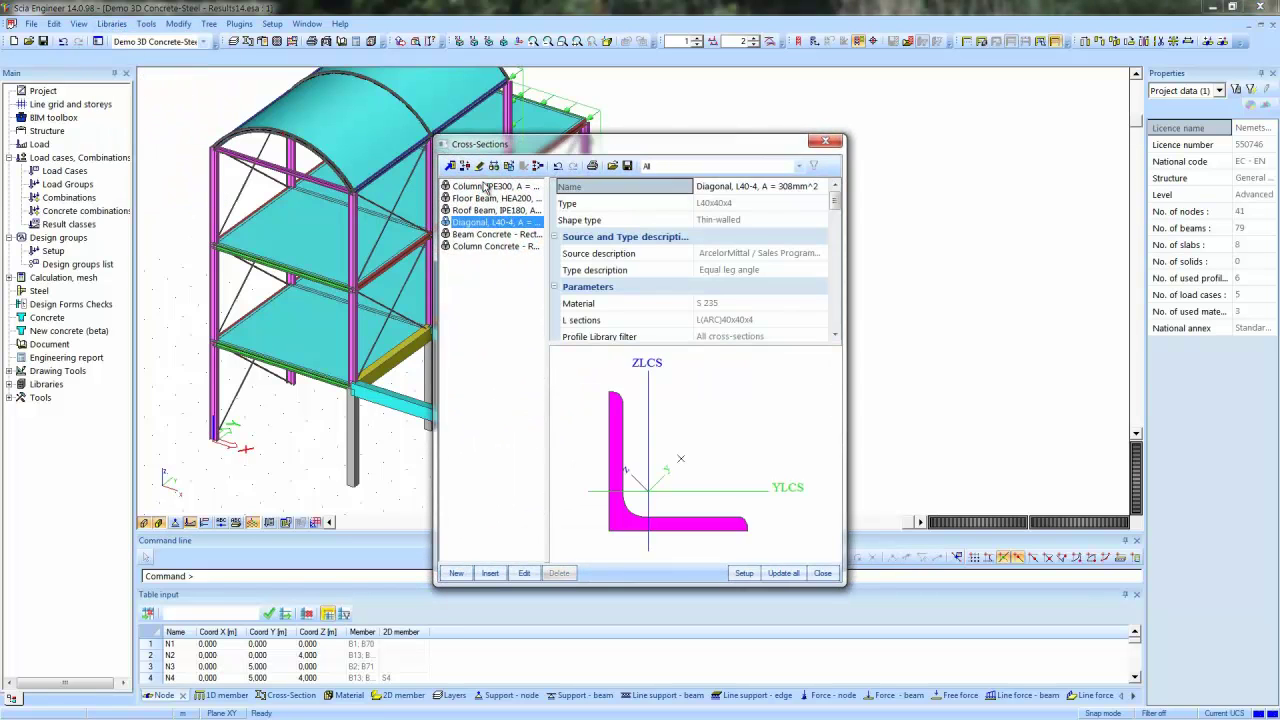
pyautogui.click(485, 187)
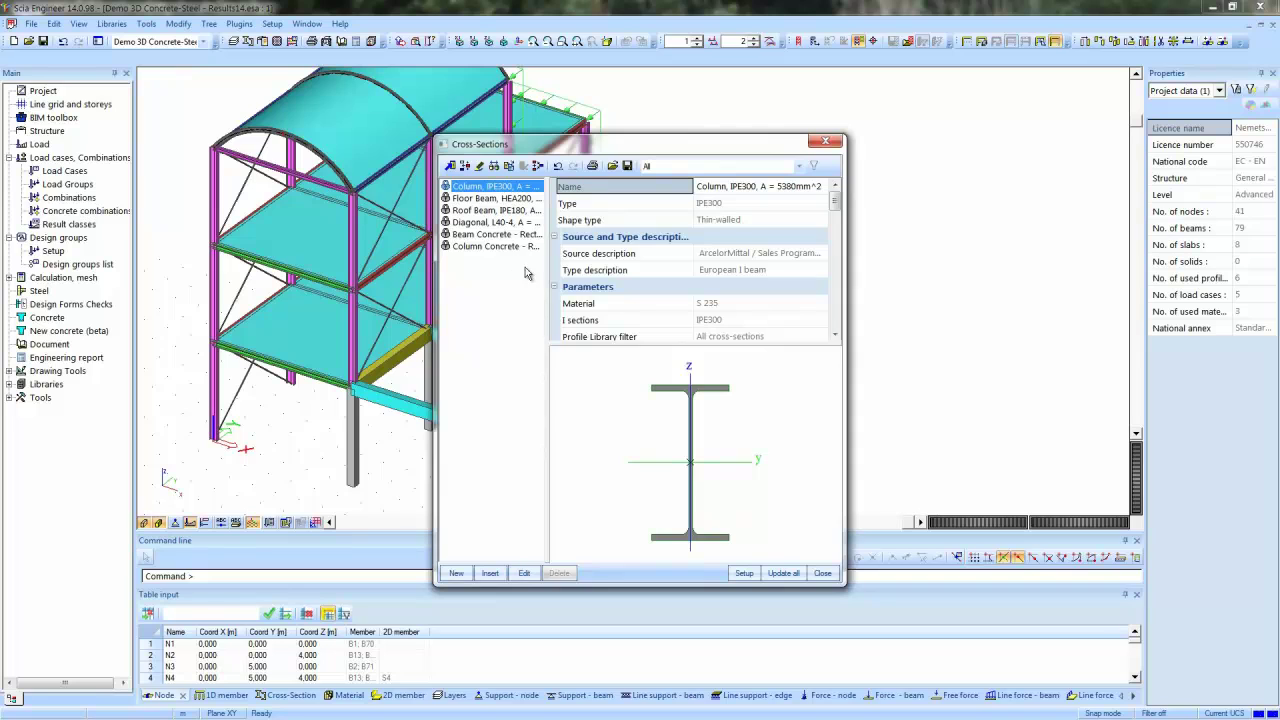
pyautogui.moveTo(548, 269); pyautogui.dragTo(657, 272)
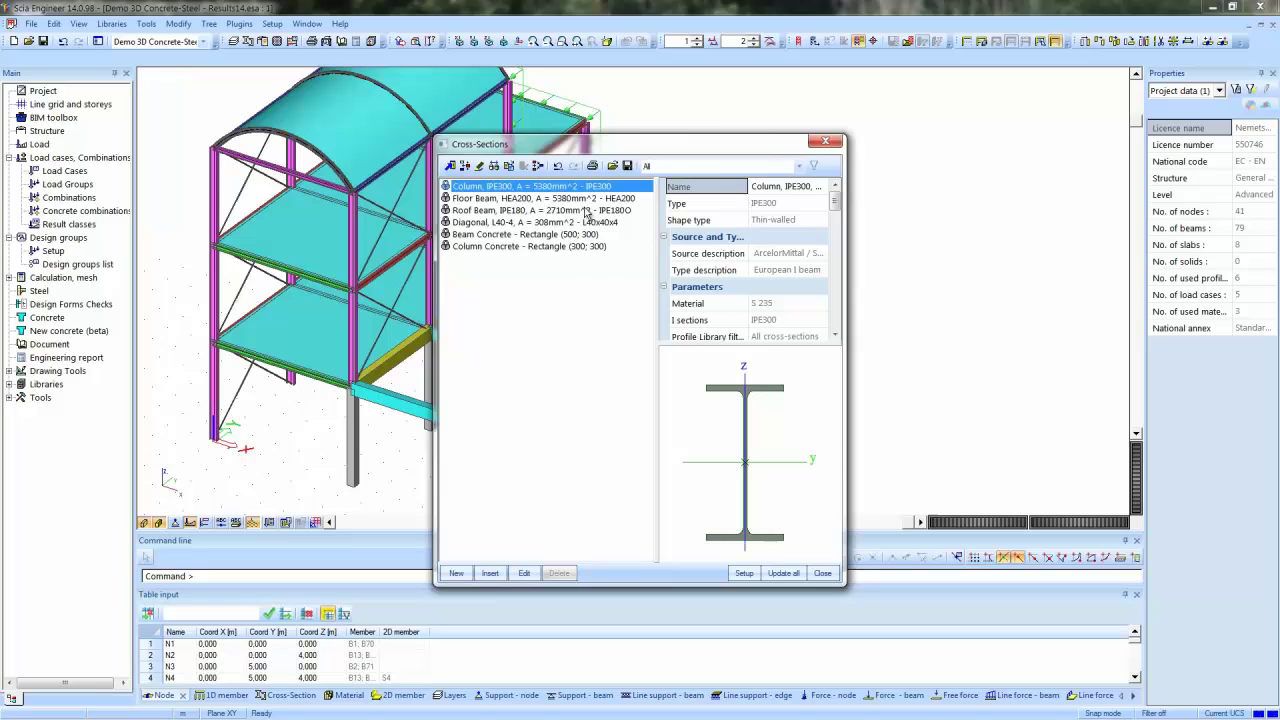
pyautogui.press('Down')
pyautogui.press('Down')
pyautogui.press('Down')
pyautogui.press('Down')
pyautogui.press('Down')
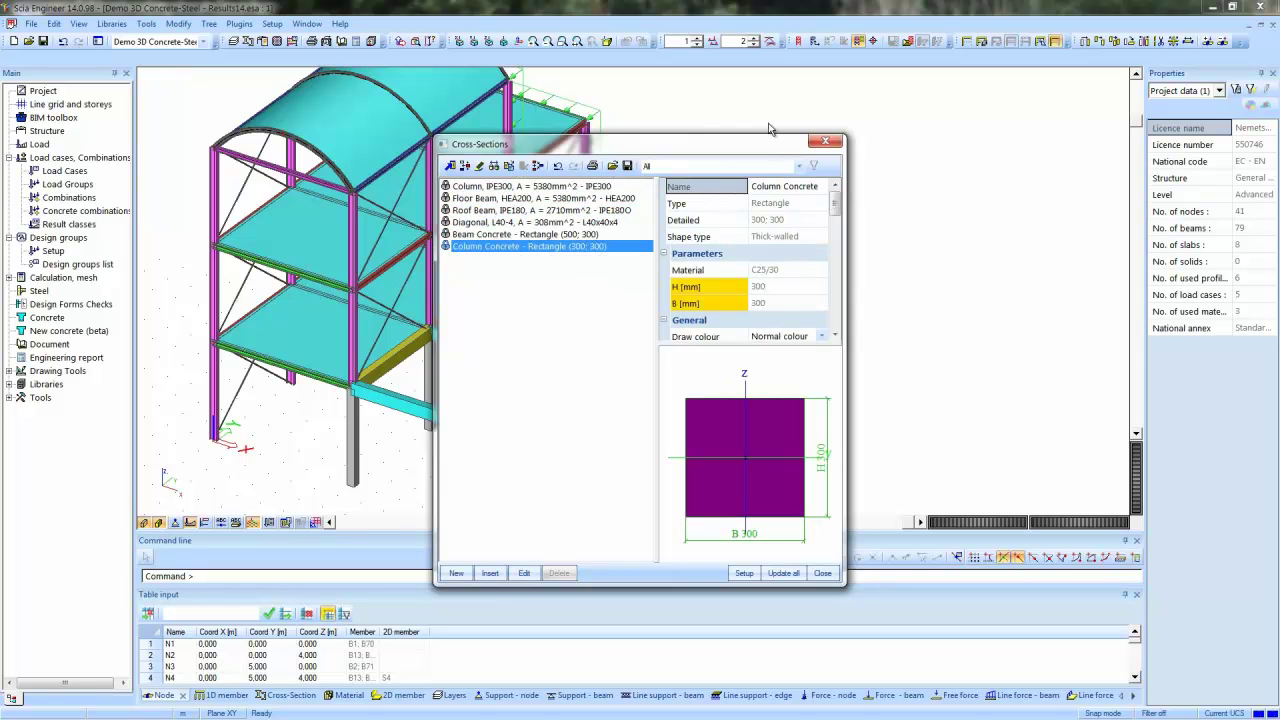
pyautogui.click(838, 144)
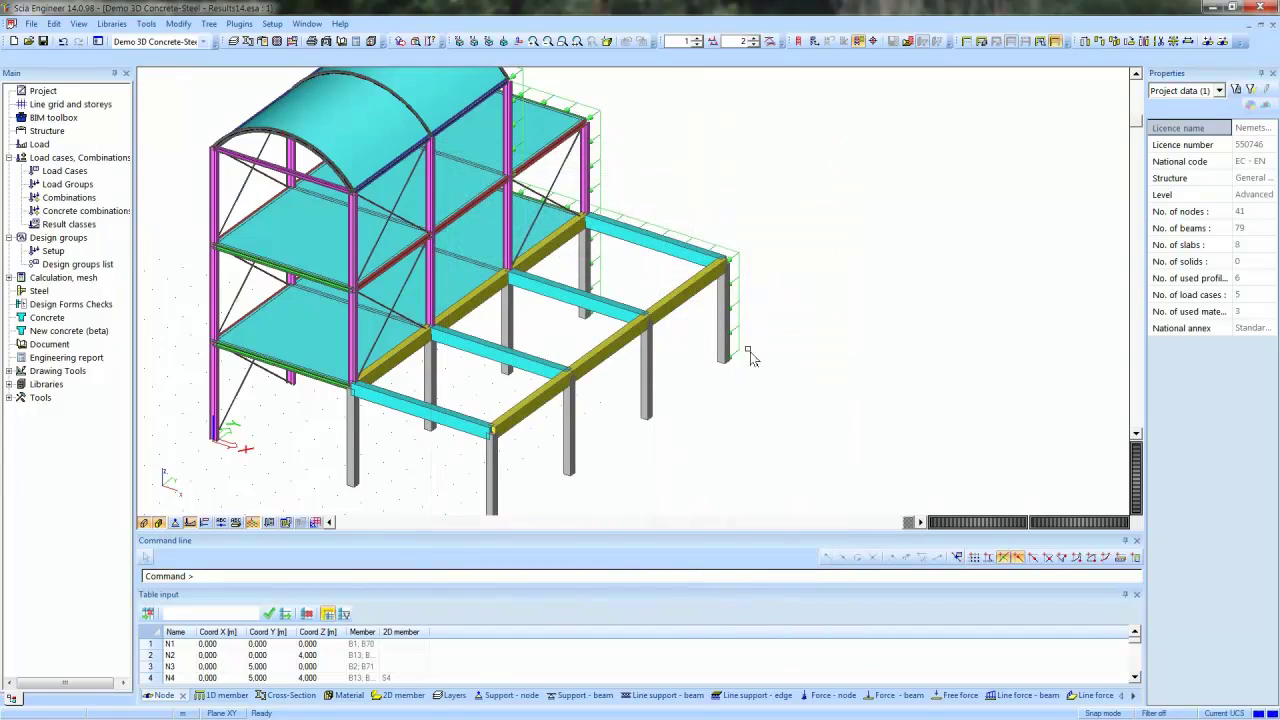
# Run the linear calculation of the structure and close its end-of-analysis report
pyautogui.click(291, 41)
pyautogui.click(556, 507)
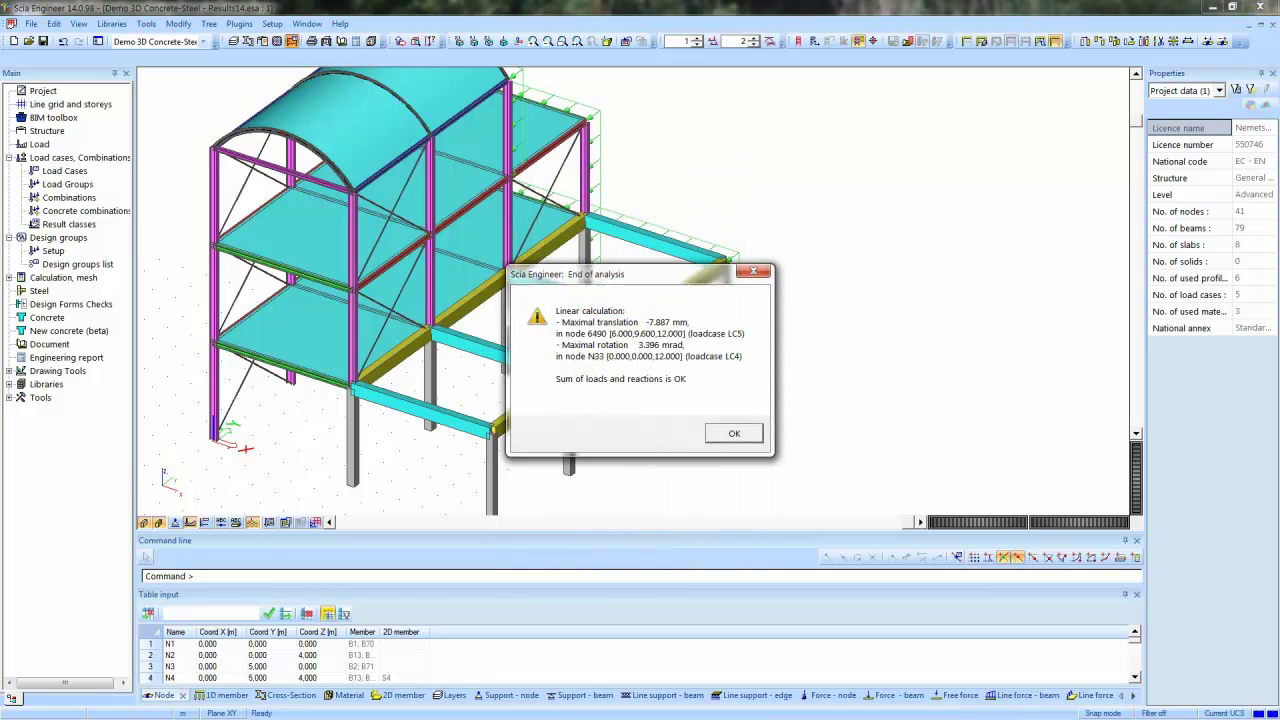
pyautogui.click(738, 434)
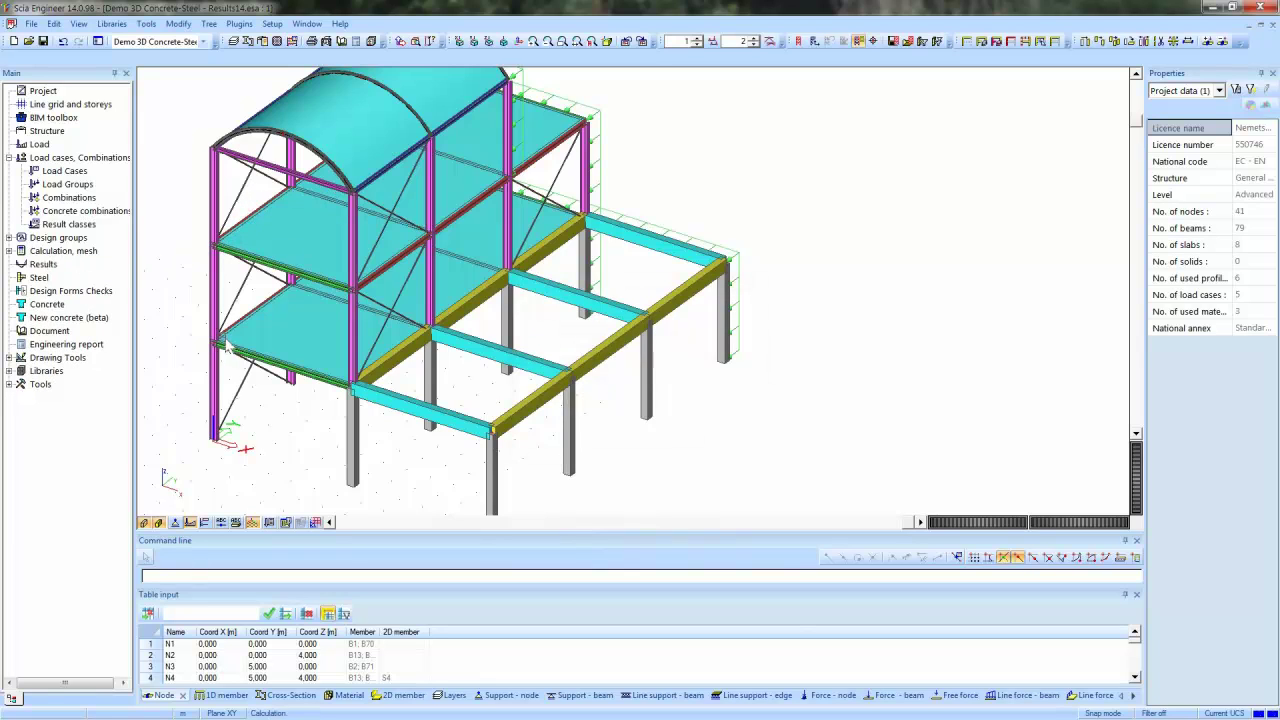
# Examine the available checks in the Check manager of Design Forms Checks and close it
pyautogui.doubleClick(80, 292)
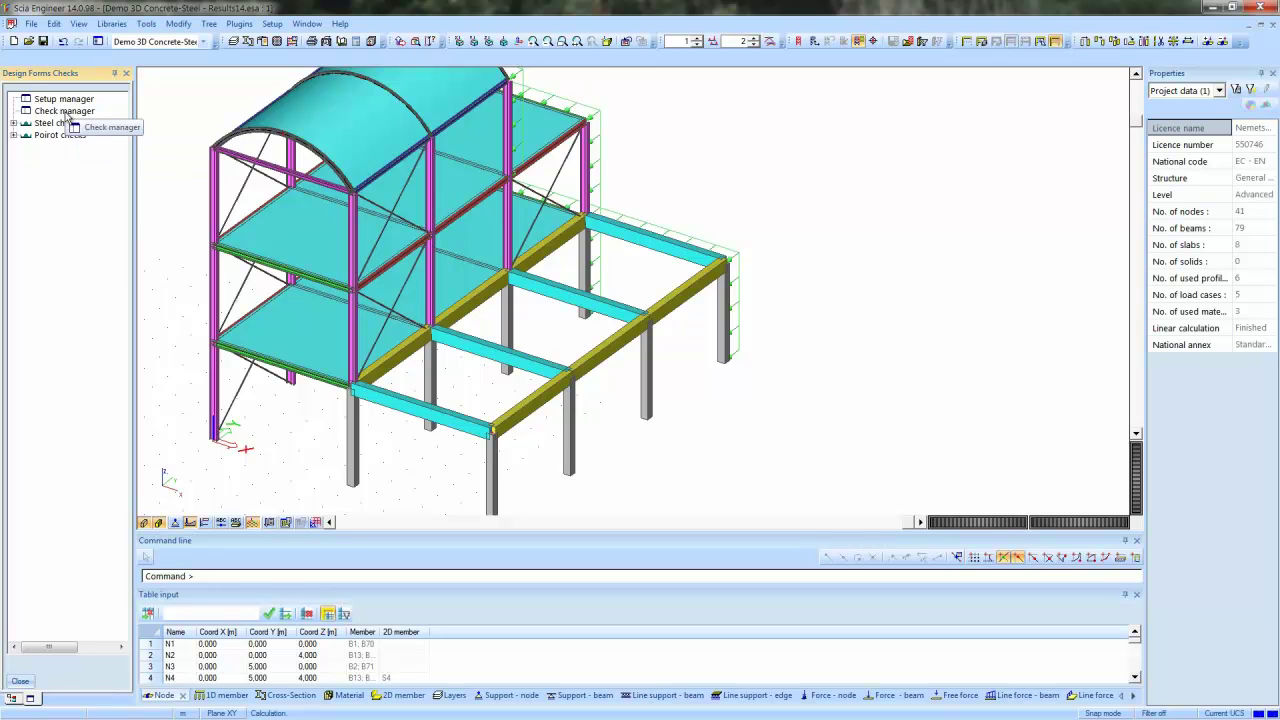
pyautogui.click(64, 111)
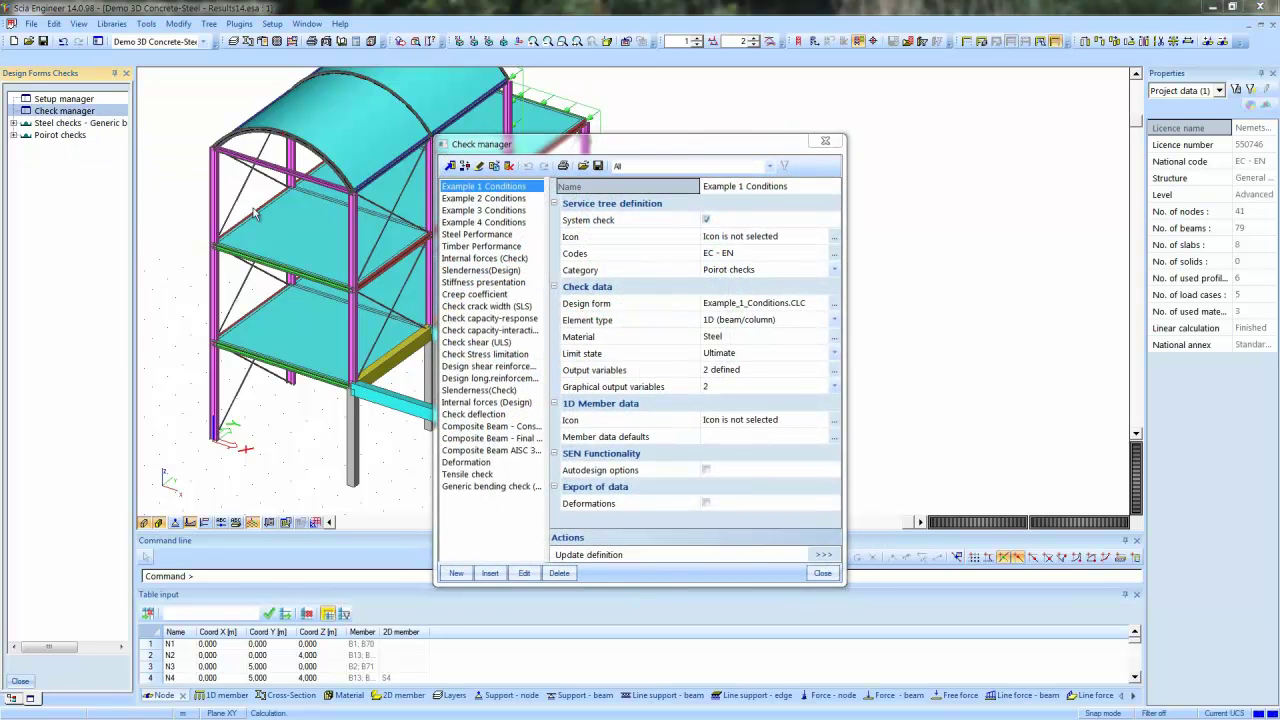
pyautogui.click(822, 573)
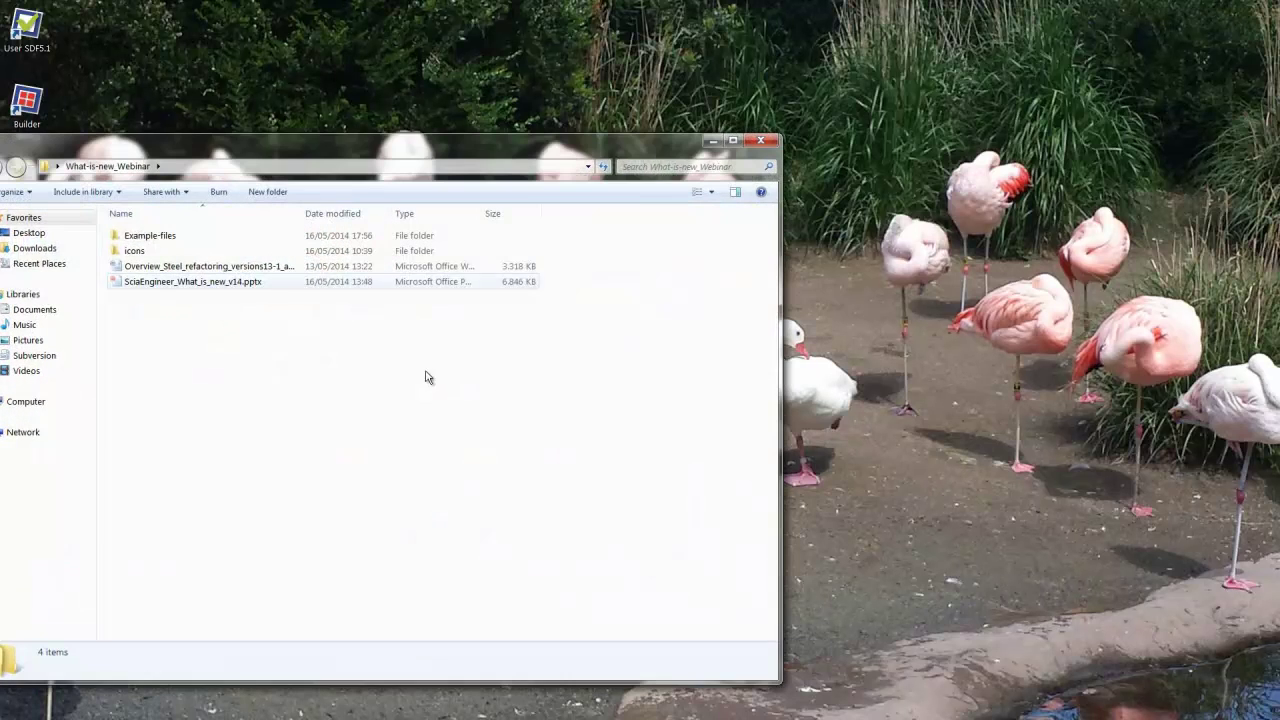
# Open Example1.cls from the SDF_Example_webinar folder in Scia Design Forms Builder and maximise the window
pyautogui.doubleClick(170, 238)
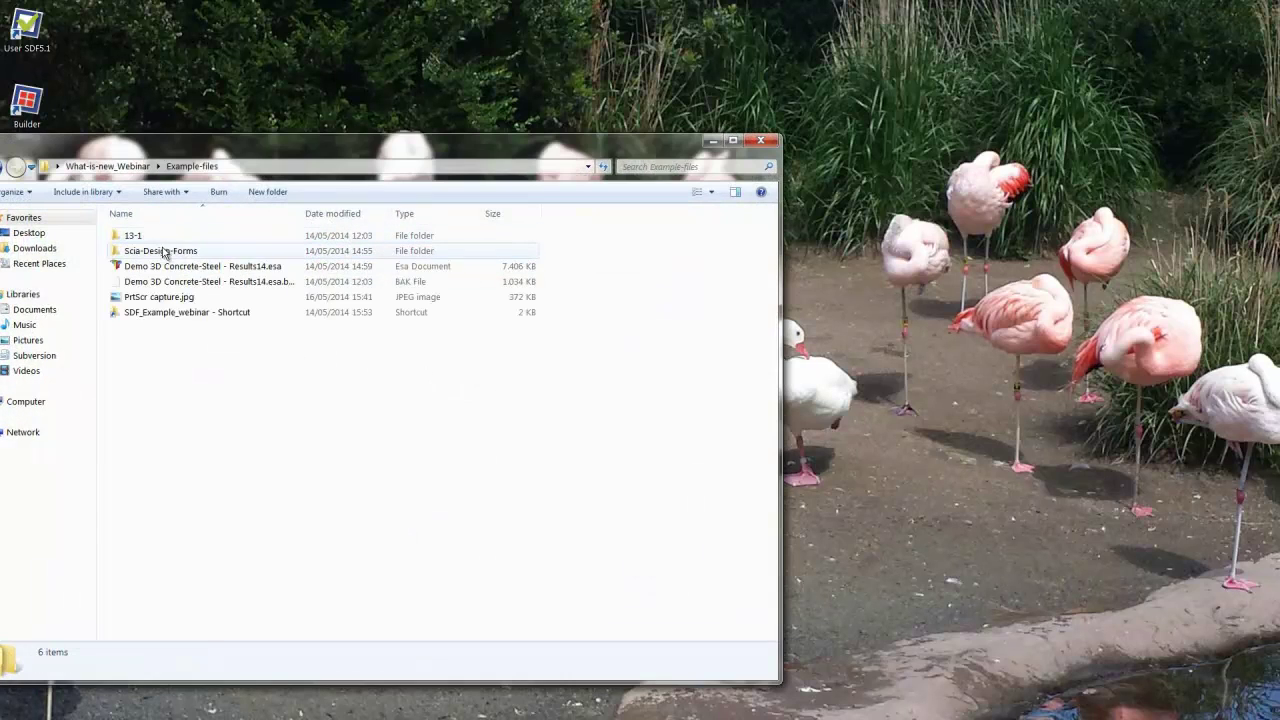
pyautogui.doubleClick(152, 312)
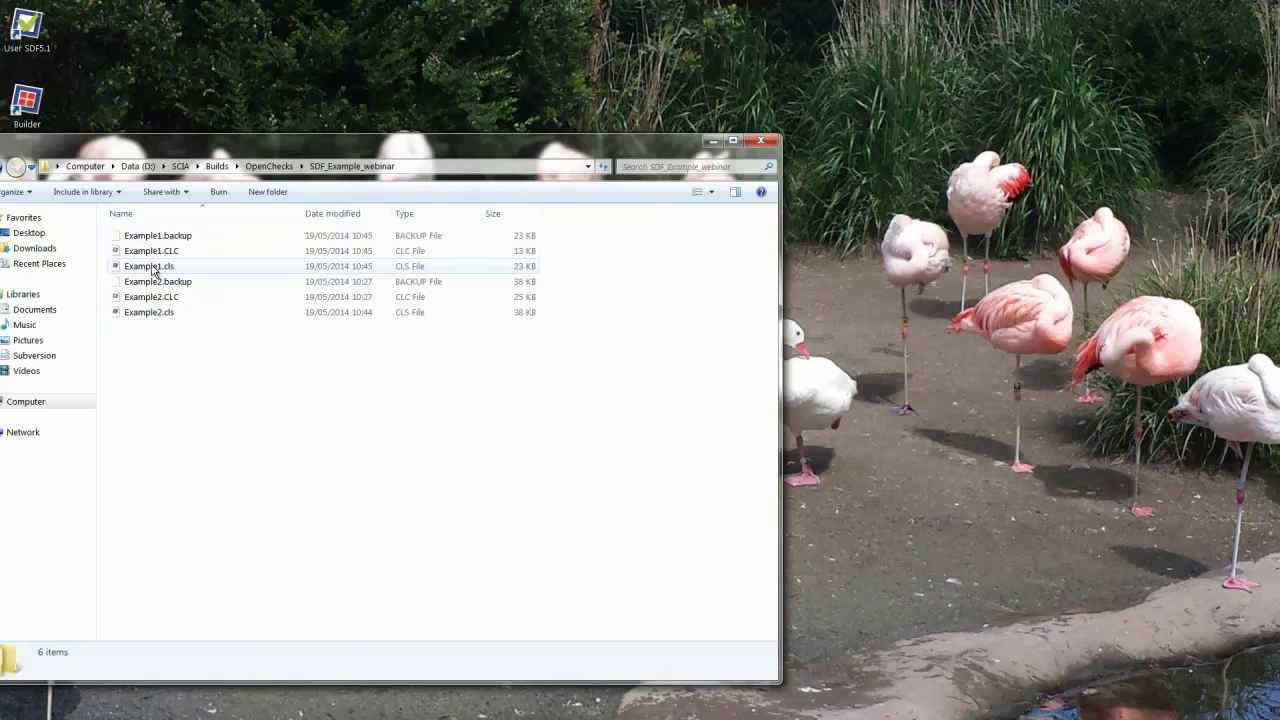
pyautogui.click(160, 267)
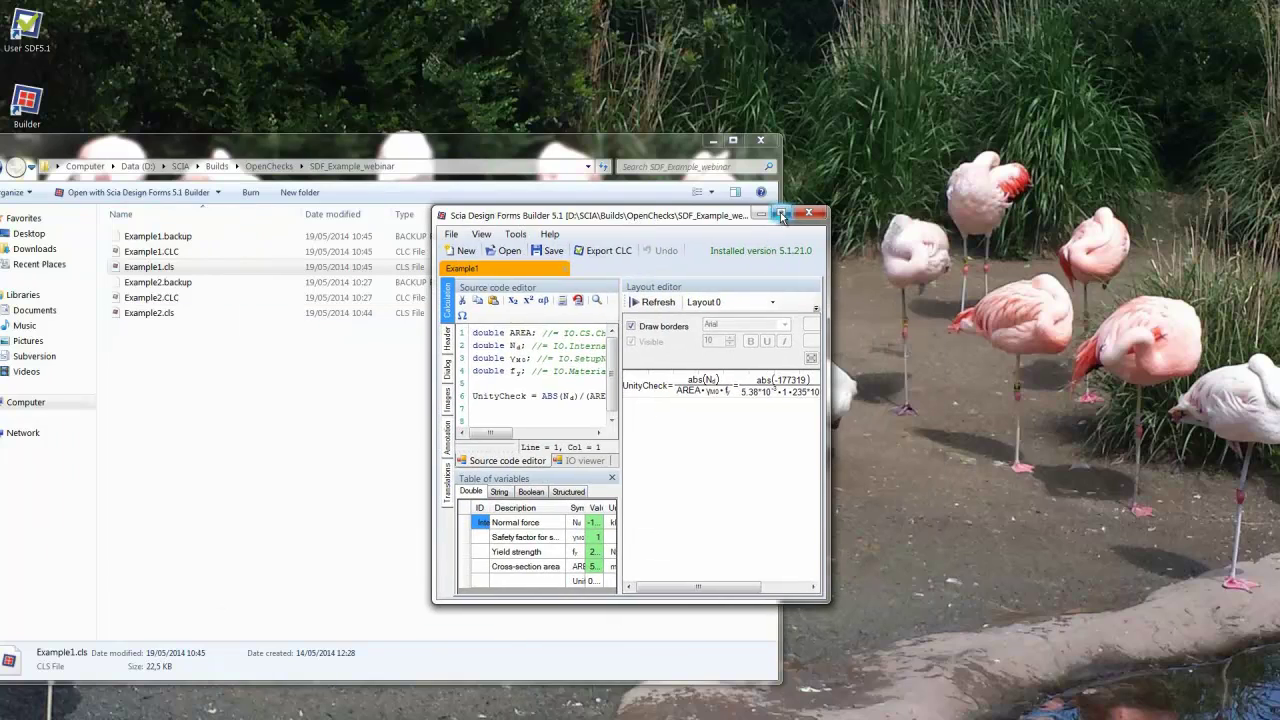
pyautogui.click(782, 215)
pyautogui.click(155, 107)
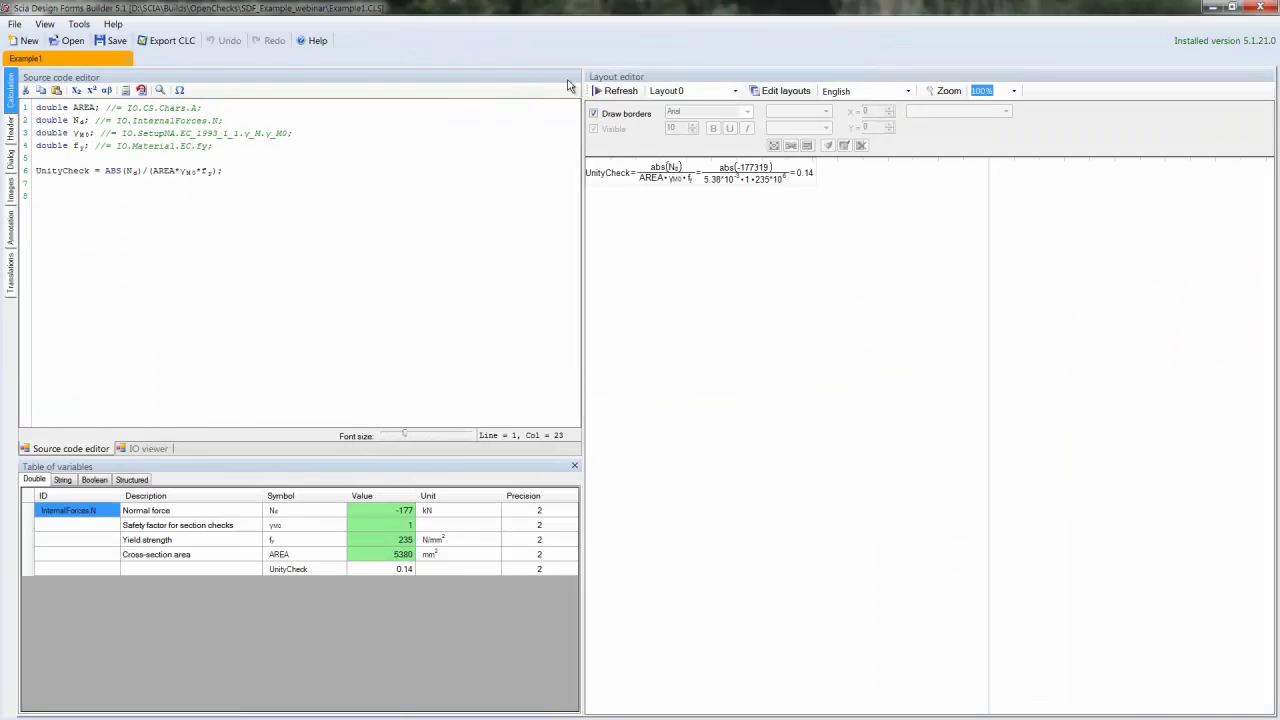
# Add the safety factor, yield strength and cross-section area variables as inputs to the Standalone dialog
pyautogui.click(11, 160)
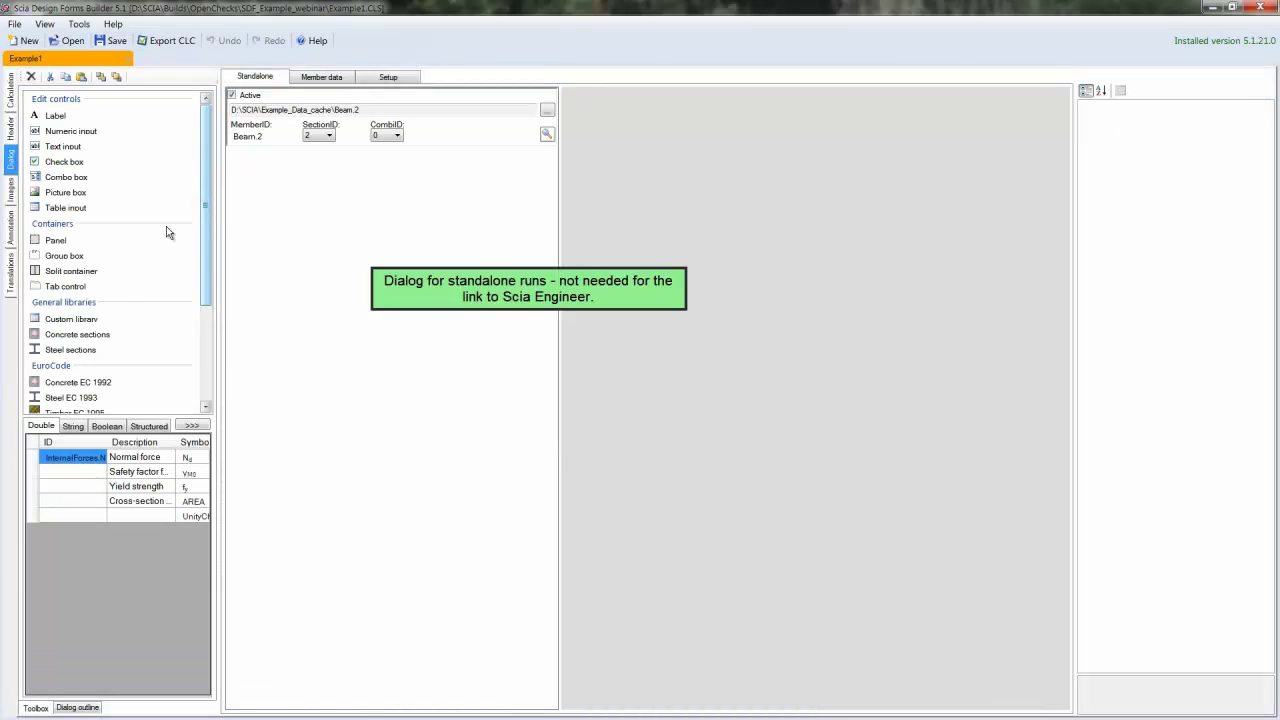
pyautogui.keyDown('shift'); pyautogui.click(68, 490); pyautogui.keyUp('shift')
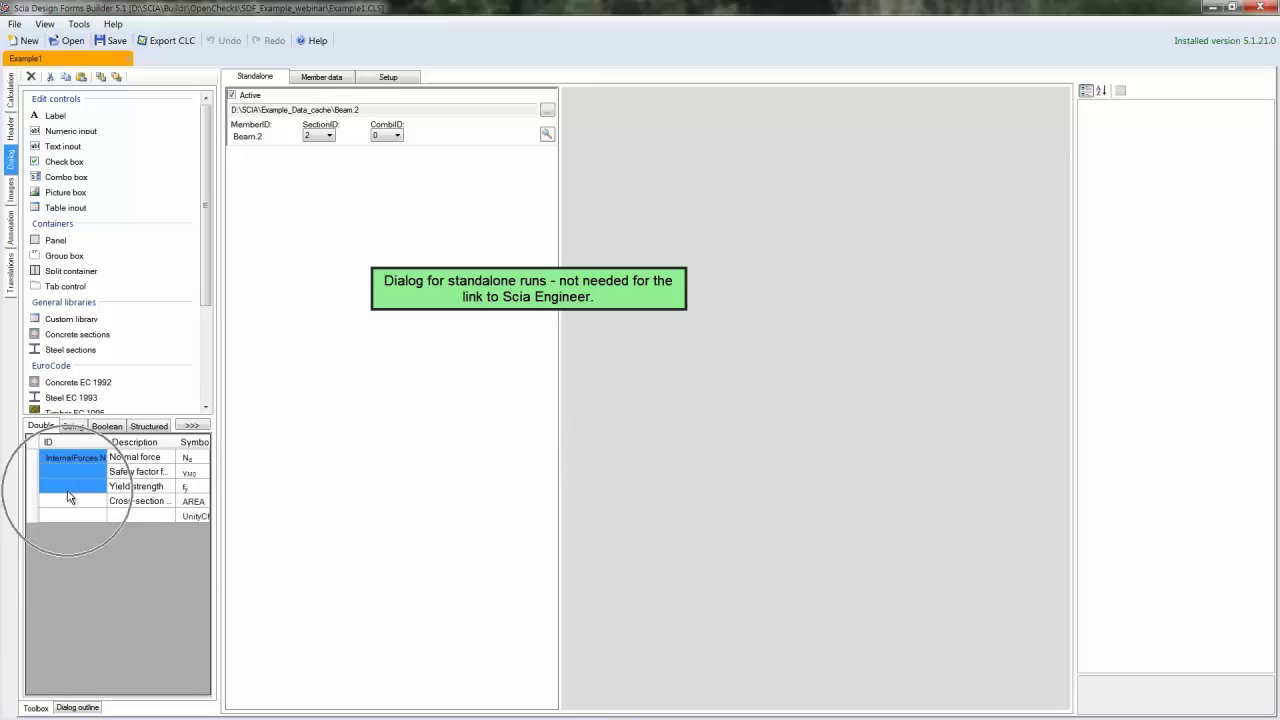
pyautogui.click(66, 499)
pyautogui.moveTo(60, 471); pyautogui.dragTo(58, 505)
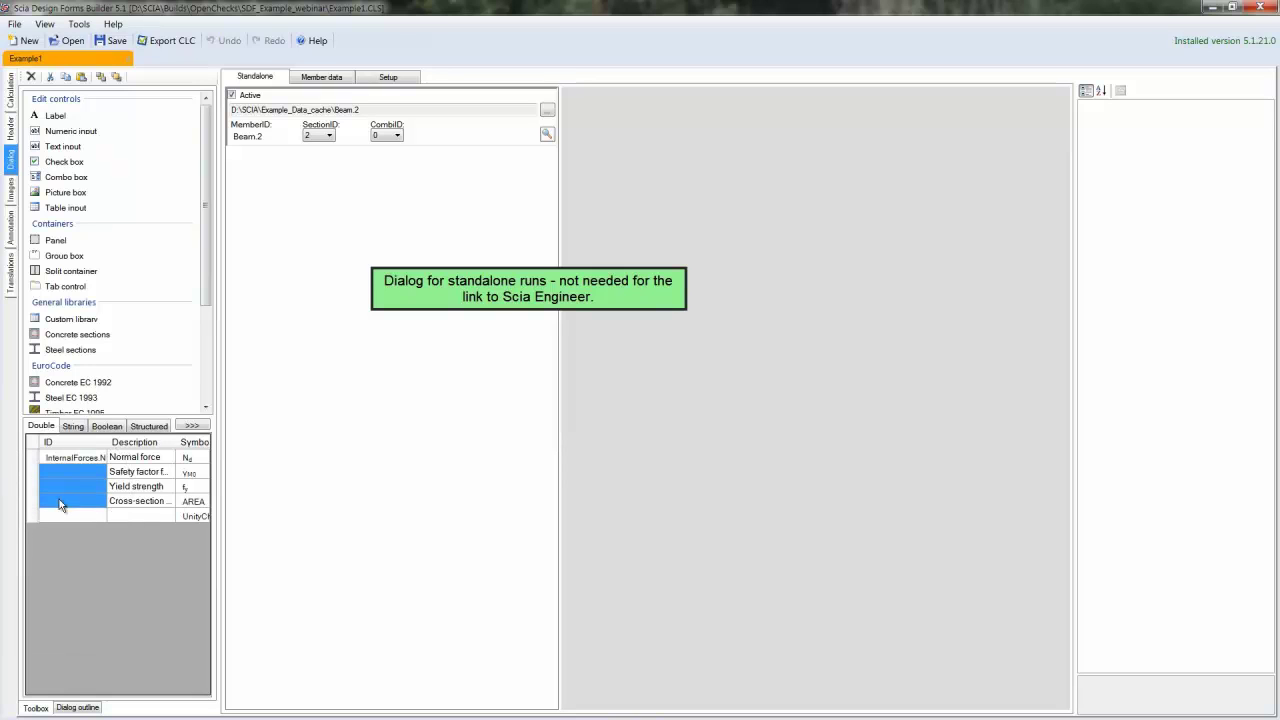
pyautogui.click(192, 425)
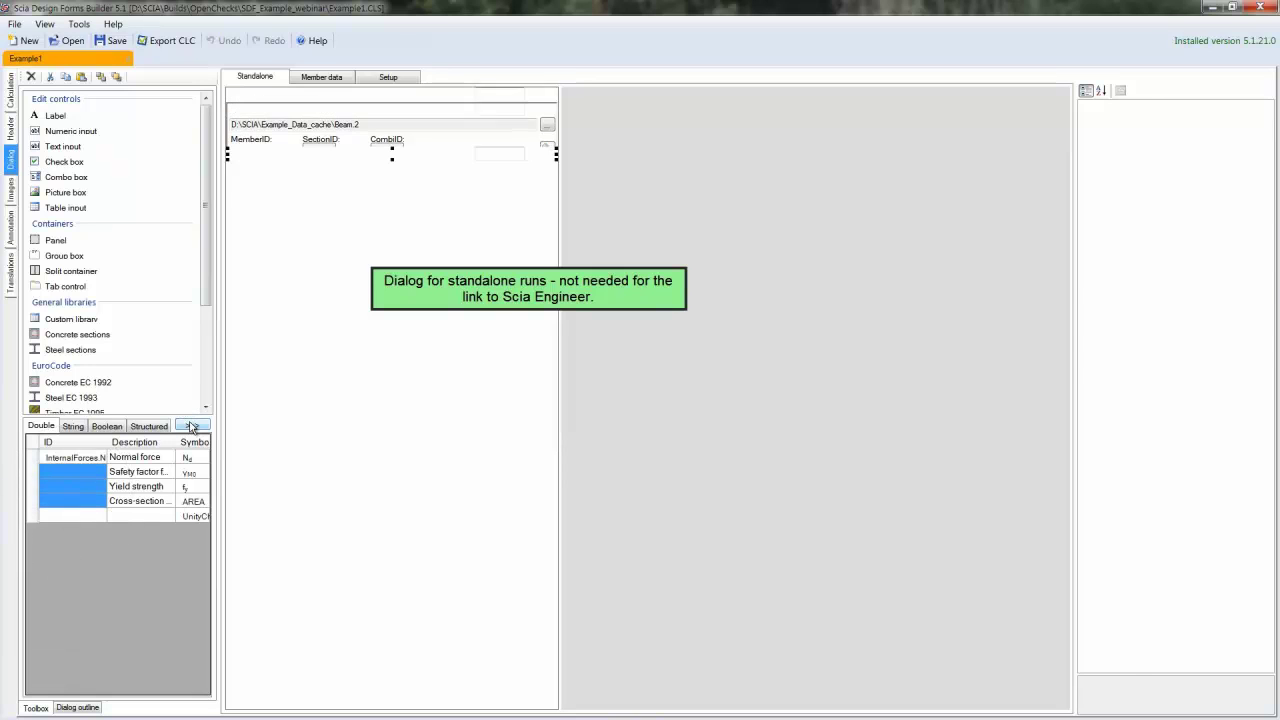
# Delete the three variable inputs from the Standalone dialog
pyautogui.click(466, 213)
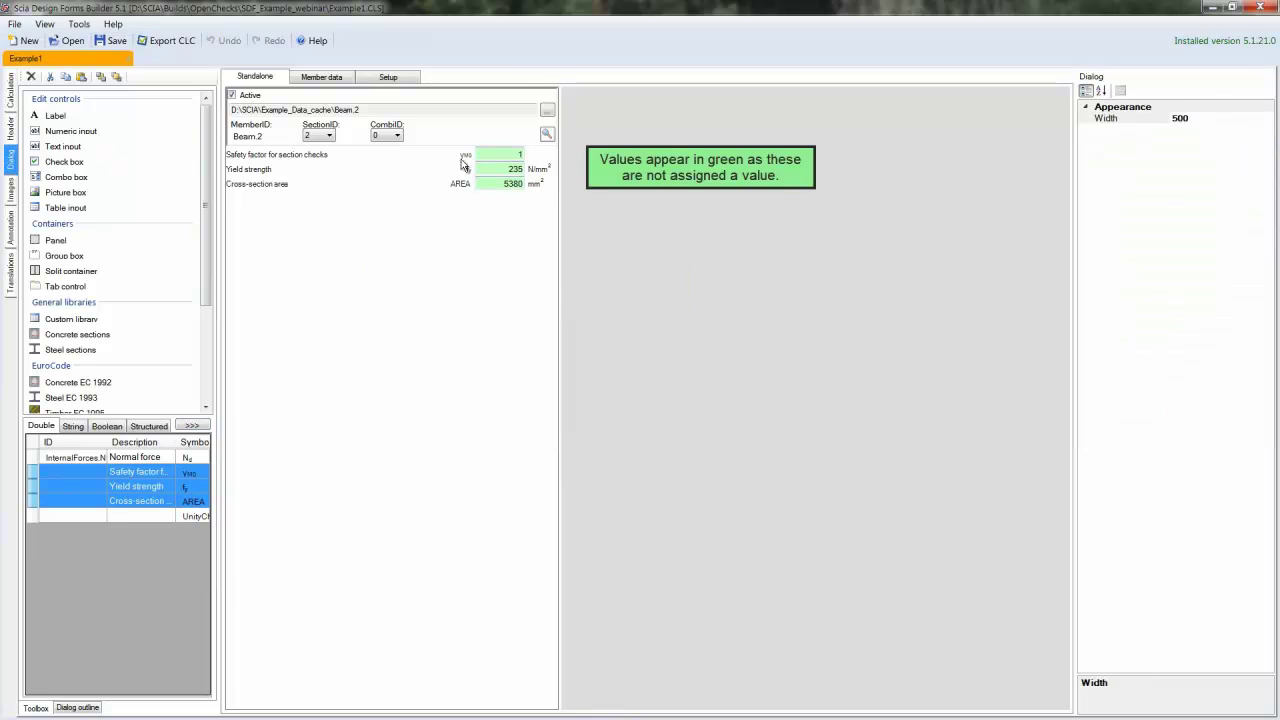
pyautogui.click(276, 157)
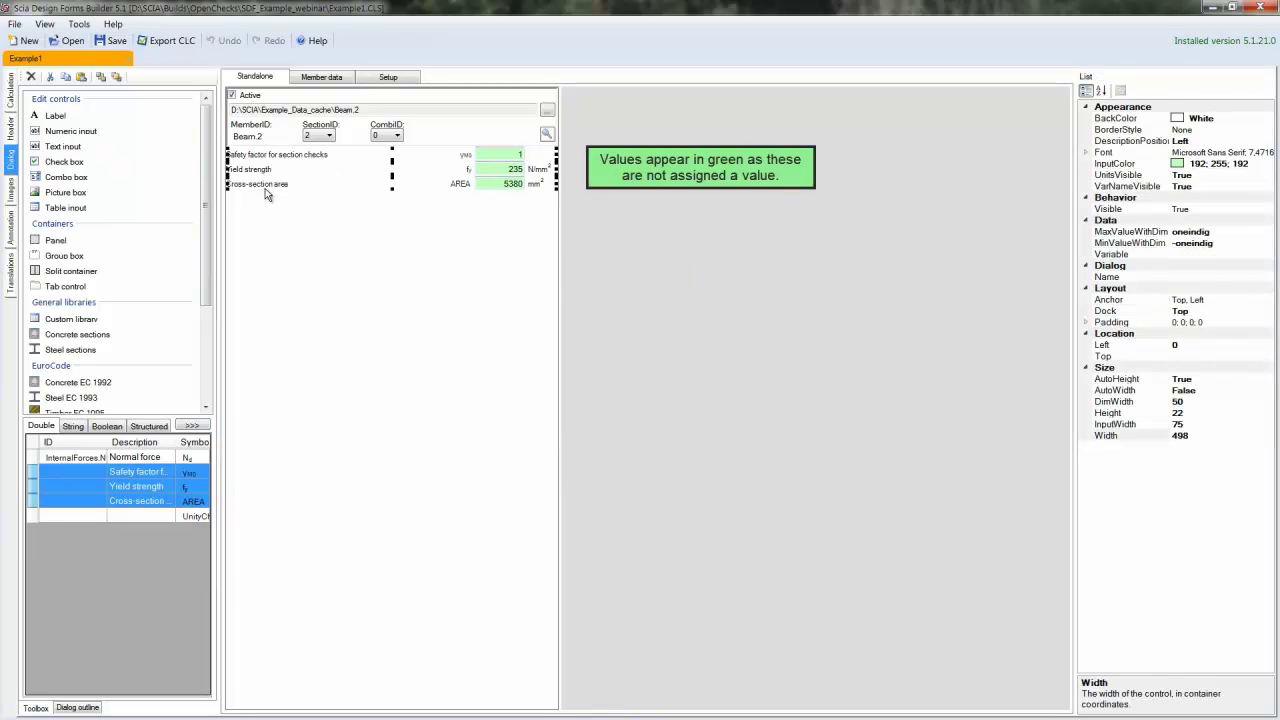
pyautogui.click(31, 76)
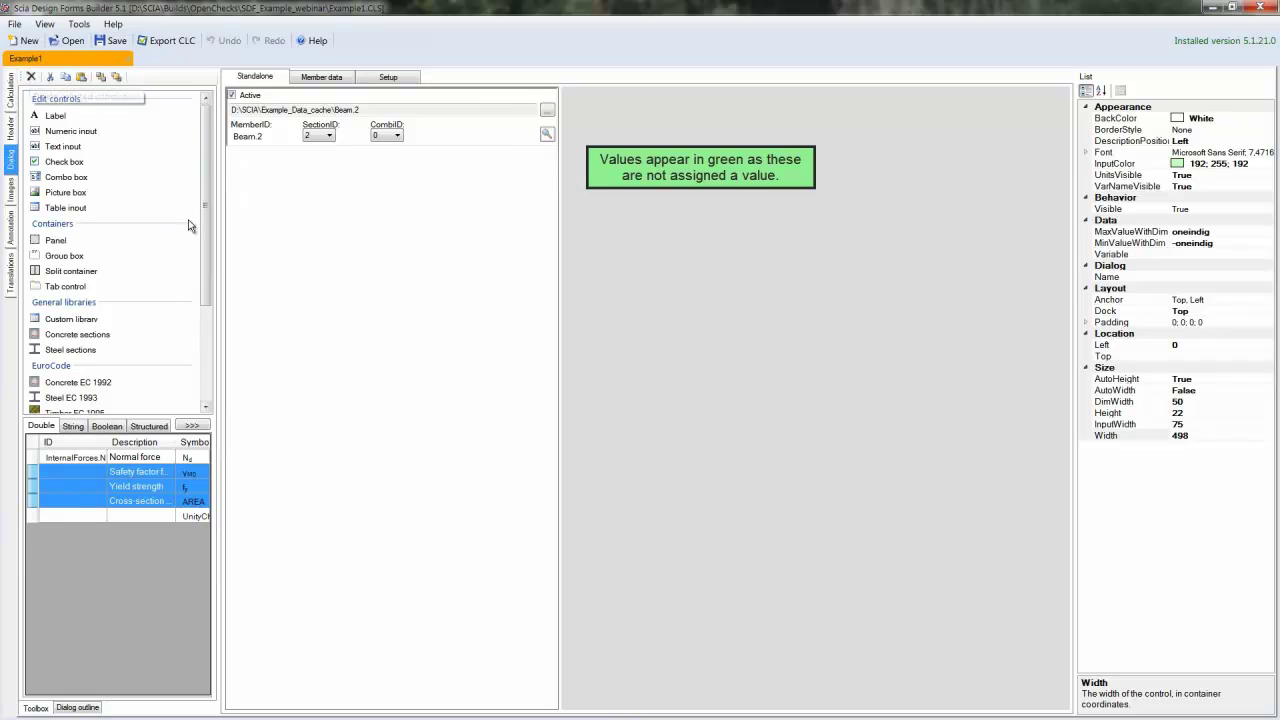
# Load the Beam.13 member folder from Example_Data_cache in the Standalone dialog and set its SectionID to 7
pyautogui.click(547, 111)
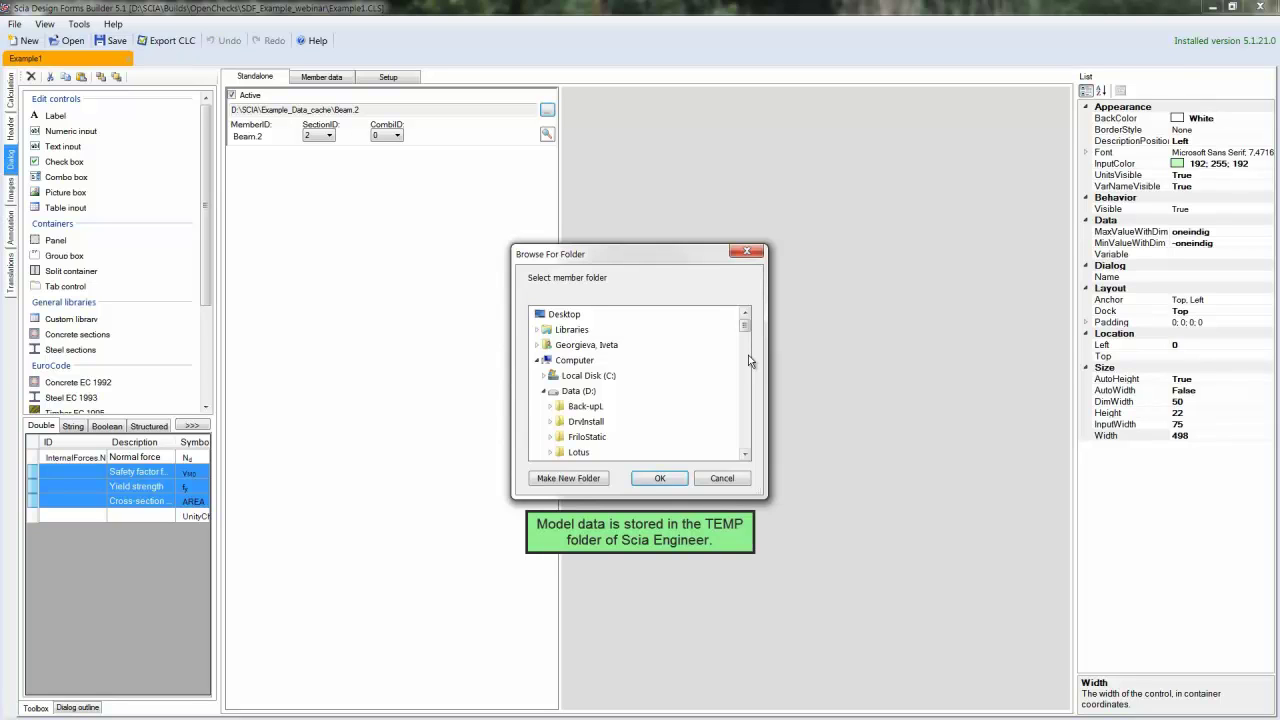
pyautogui.click(748, 355)
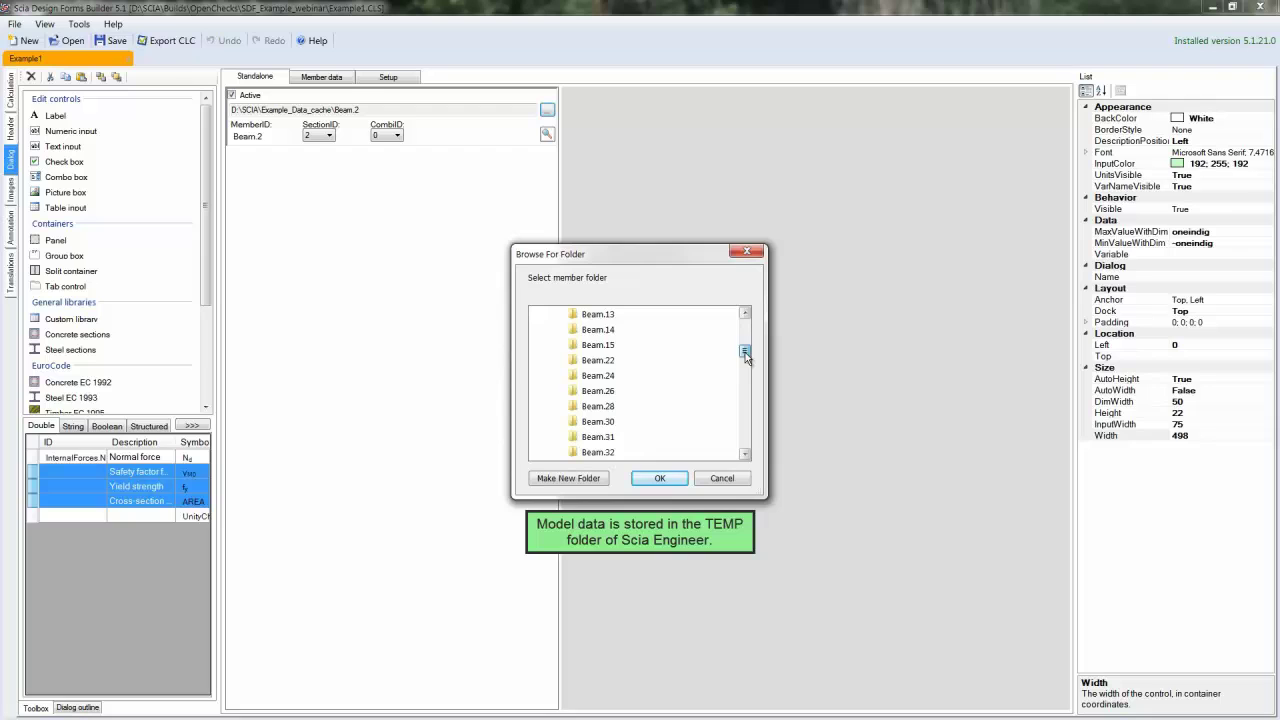
pyautogui.moveTo(745, 354); pyautogui.dragTo(743, 343)
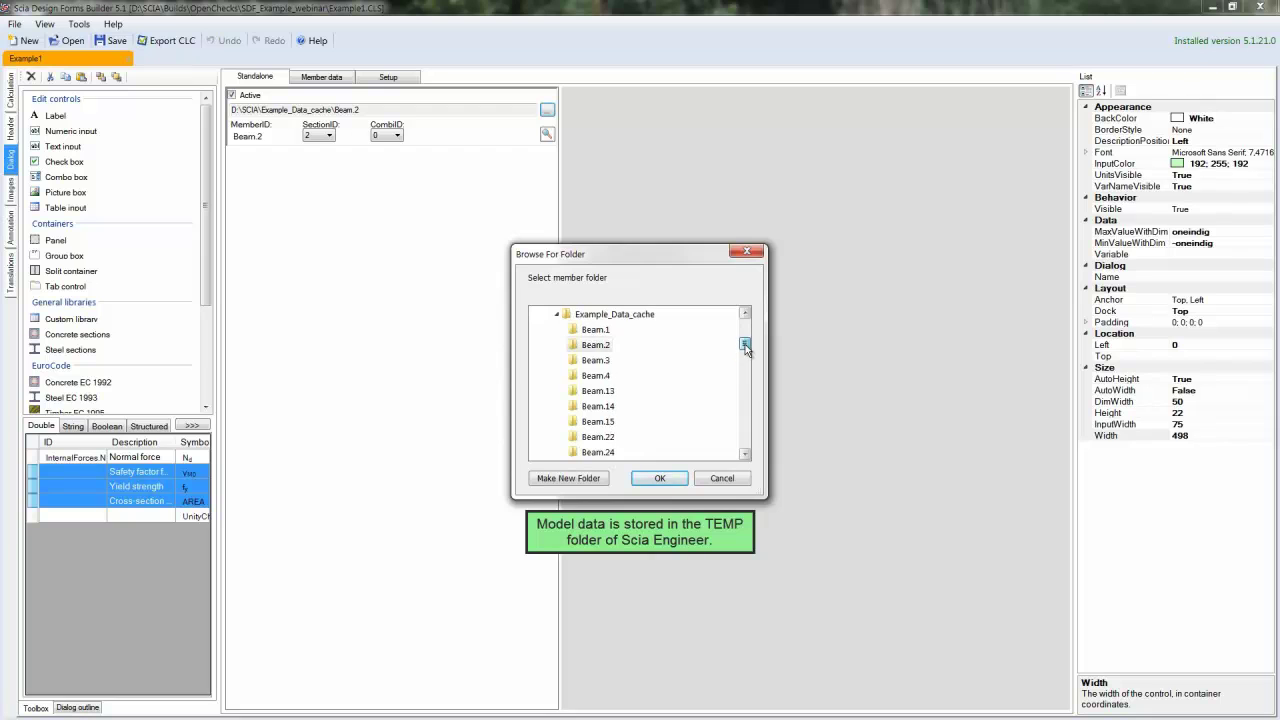
pyautogui.click(595, 390)
pyautogui.click(647, 475)
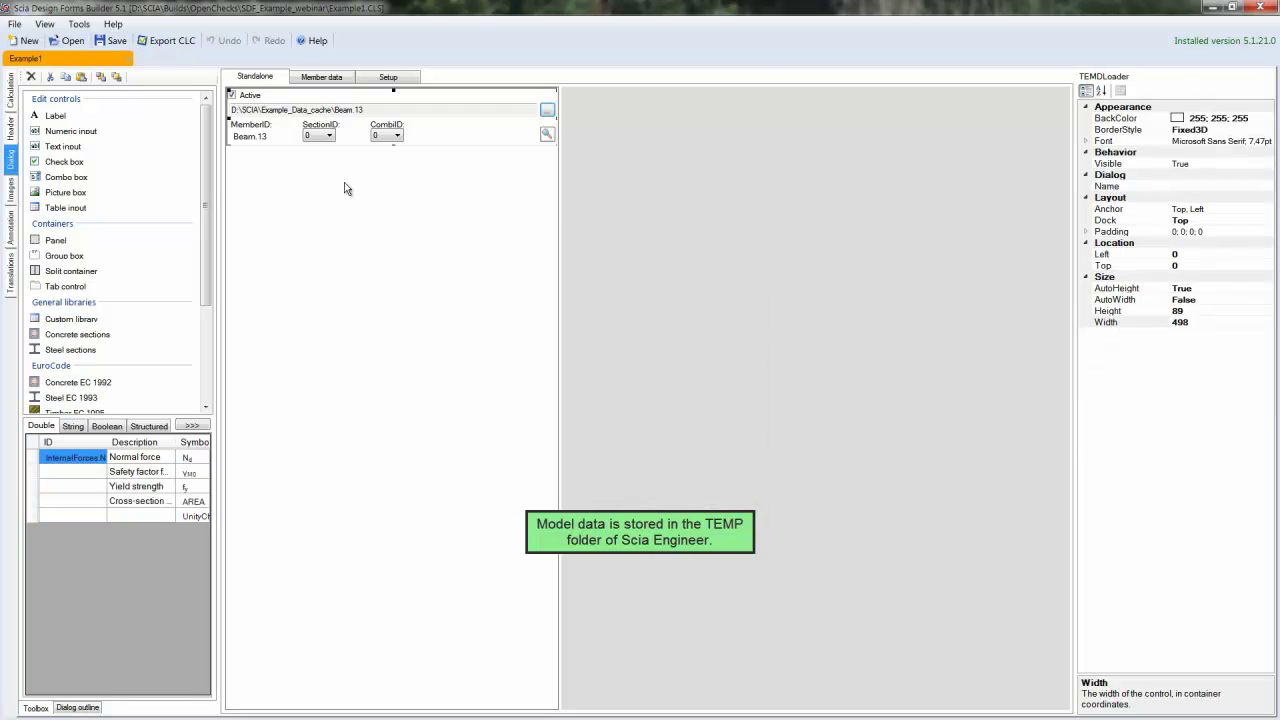
pyautogui.click(328, 136)
pyautogui.click(315, 216)
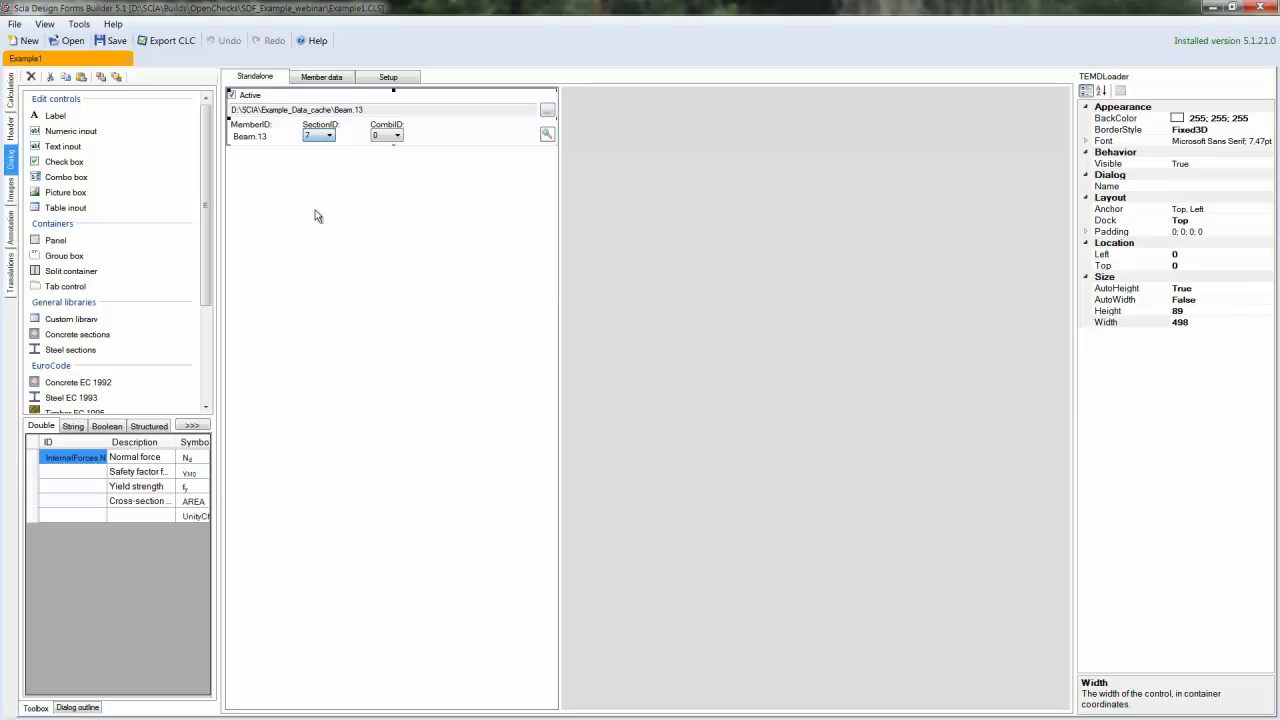
# Remove the // comment marks before the IO assignments in the four variable declarations of the source code
pyautogui.click(10, 93)
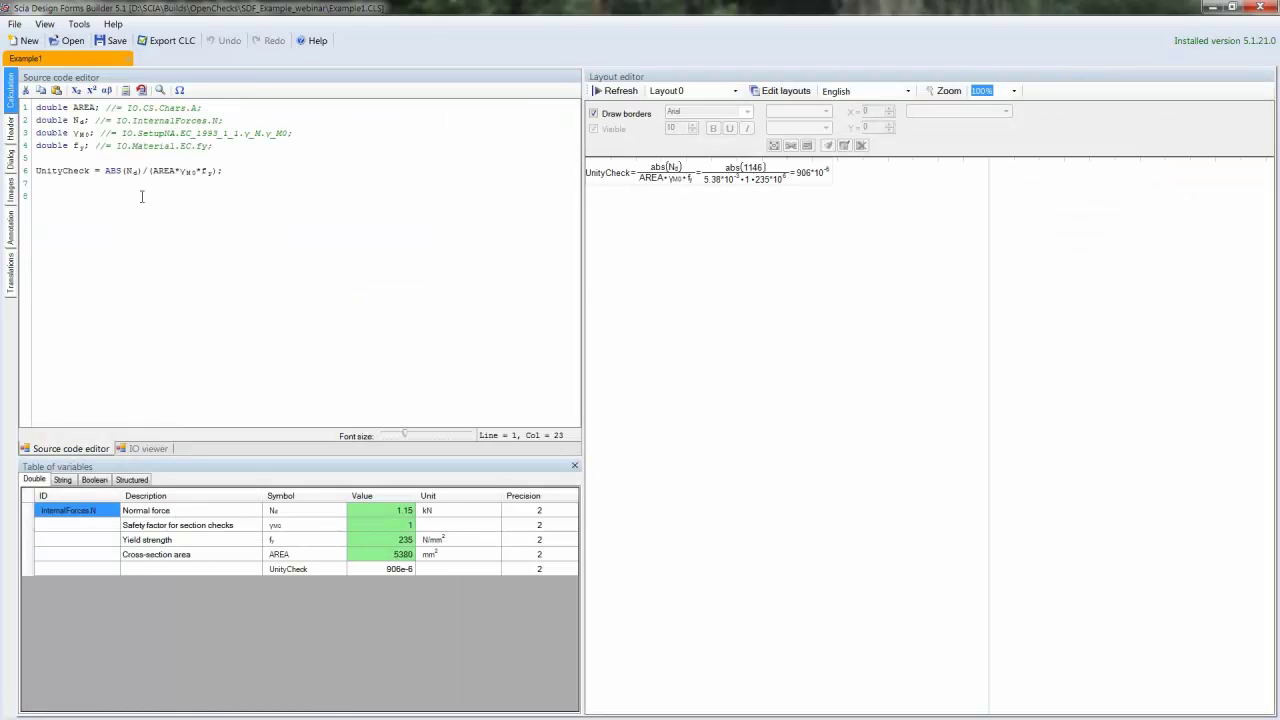
pyautogui.press('BackSpace')
pyautogui.press('BackSpace')
pyautogui.click(106, 120)
pyautogui.press('BackSpace')
pyautogui.press('BackSpace')
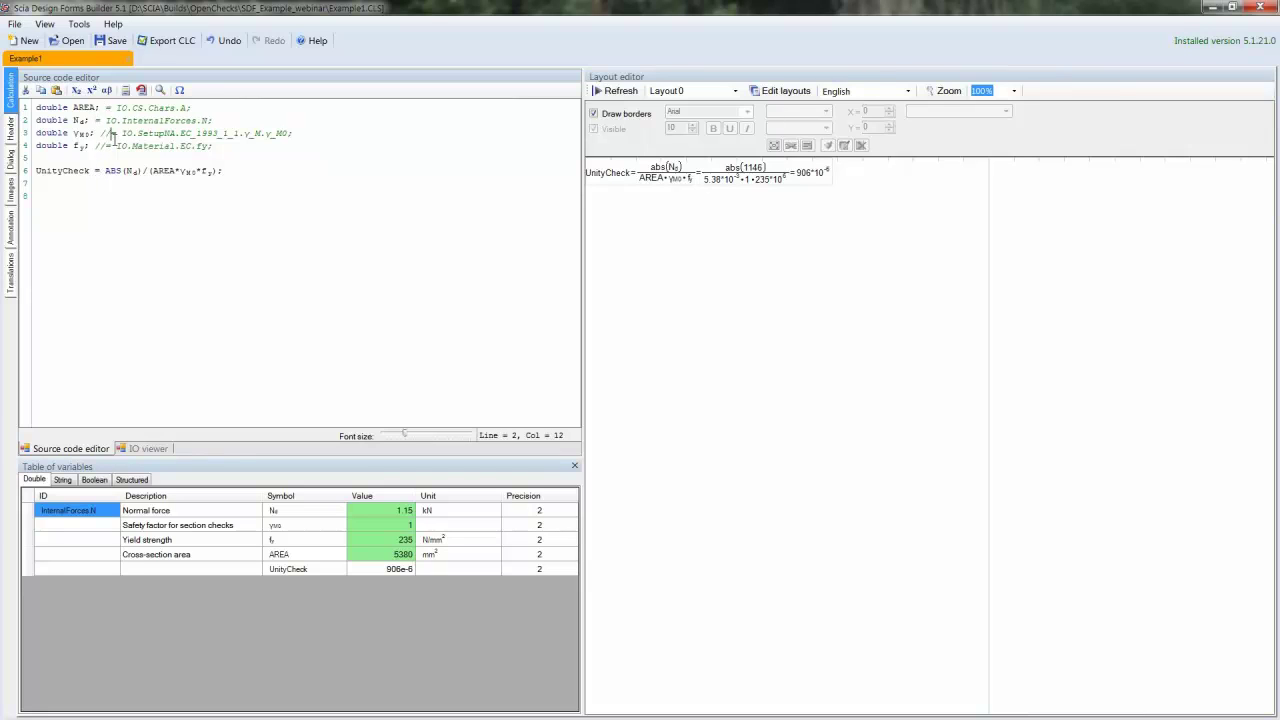
pyautogui.click(112, 134)
pyautogui.press('BackSpace')
pyautogui.press('BackSpace')
pyautogui.press('BackSpace')
pyautogui.press('BackSpace')
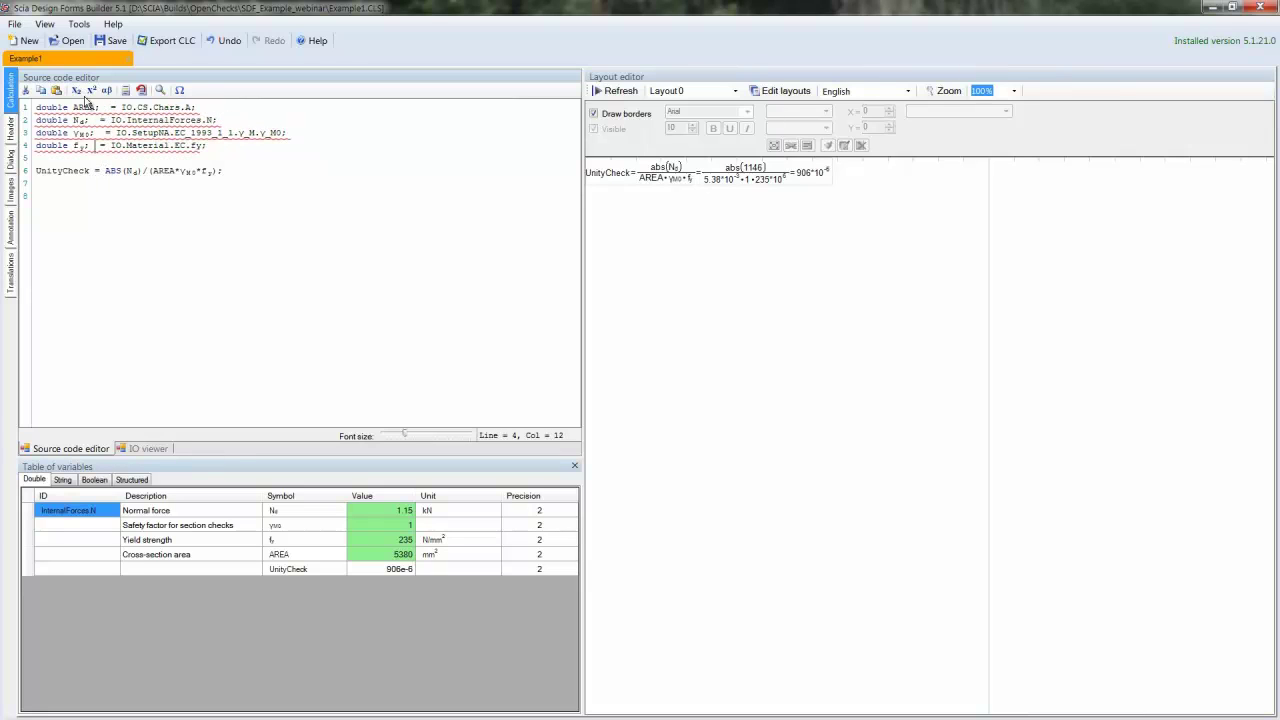
# Delete the stray semicolon directly after the variable name in the AREA, Nd, γM0 and fy declarations
pyautogui.click(100, 108)
pyautogui.press('BackSpace')
pyautogui.click(90, 120)
pyautogui.press('BackSpace')
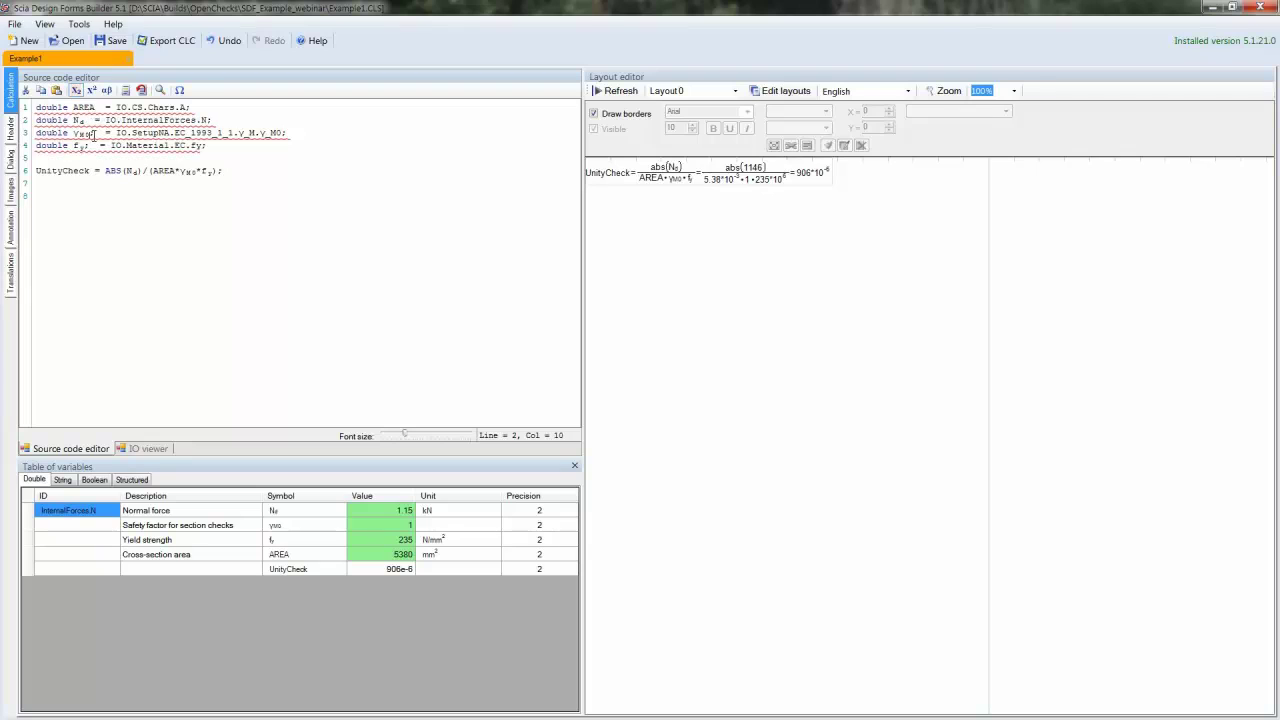
pyautogui.click(92, 133)
pyautogui.press('BackSpace')
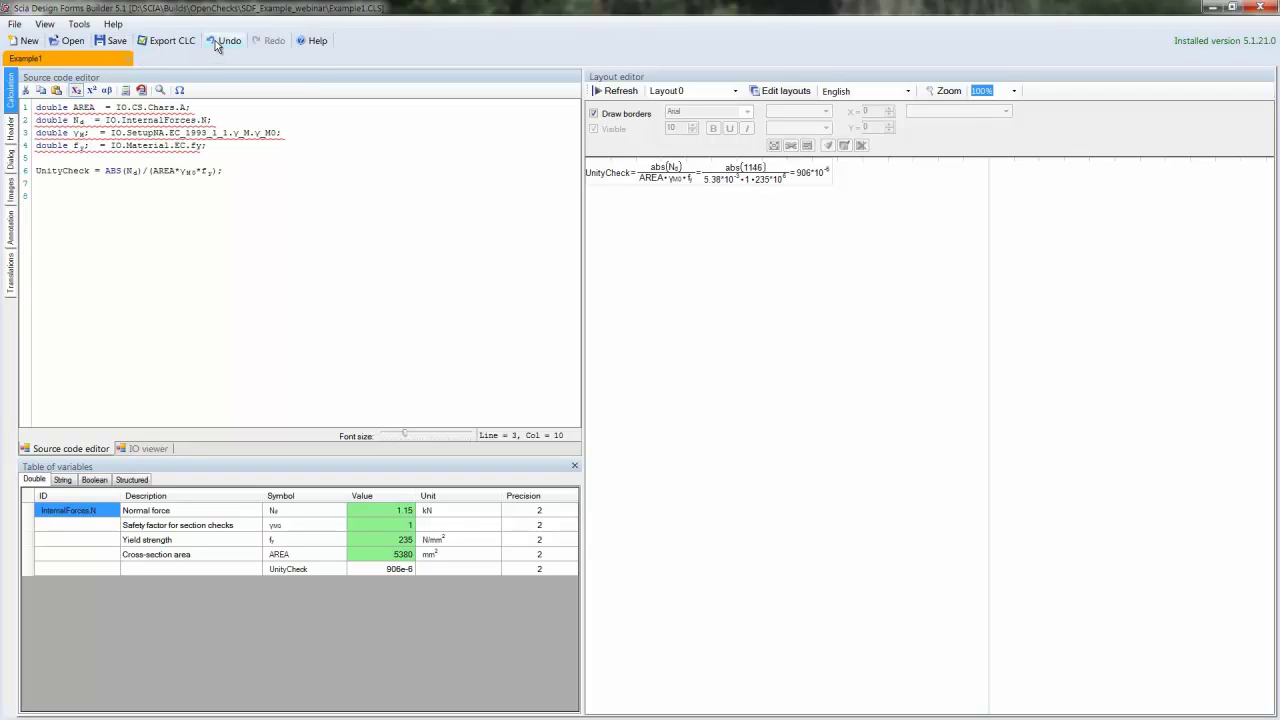
pyautogui.click(222, 40)
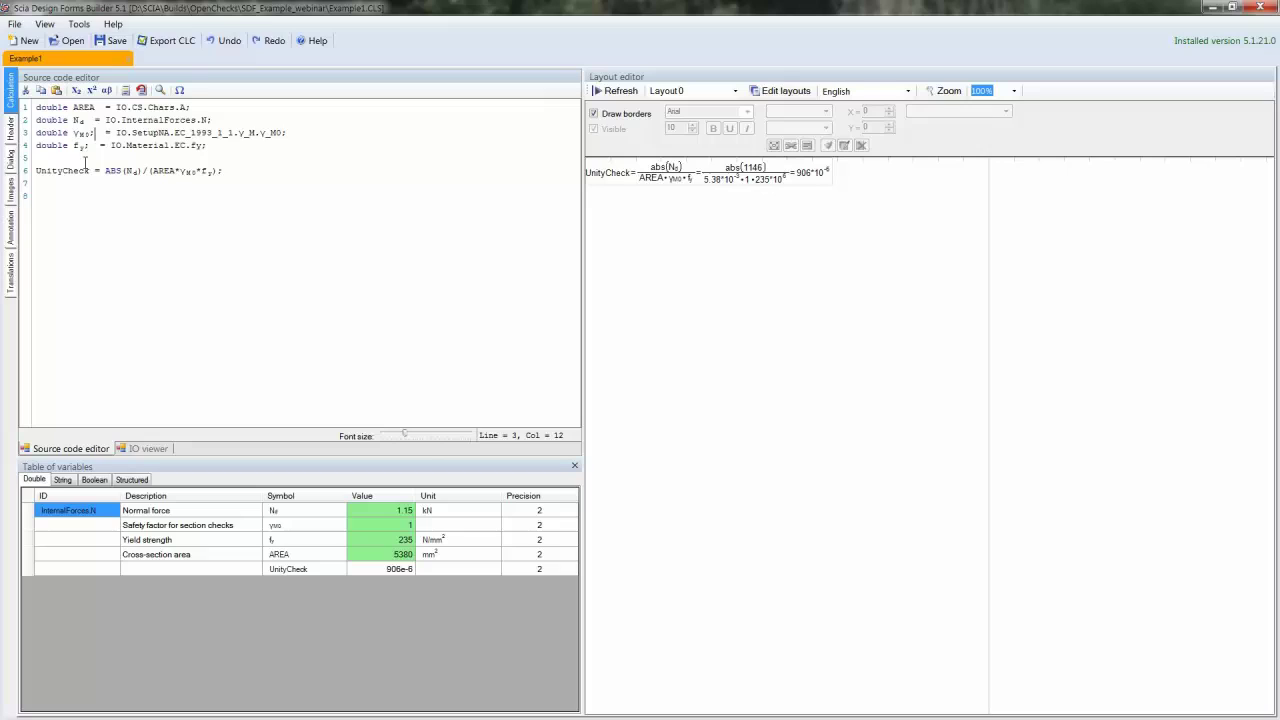
pyautogui.press('BackSpace')
pyautogui.click(90, 146)
pyautogui.press('BackSpace')
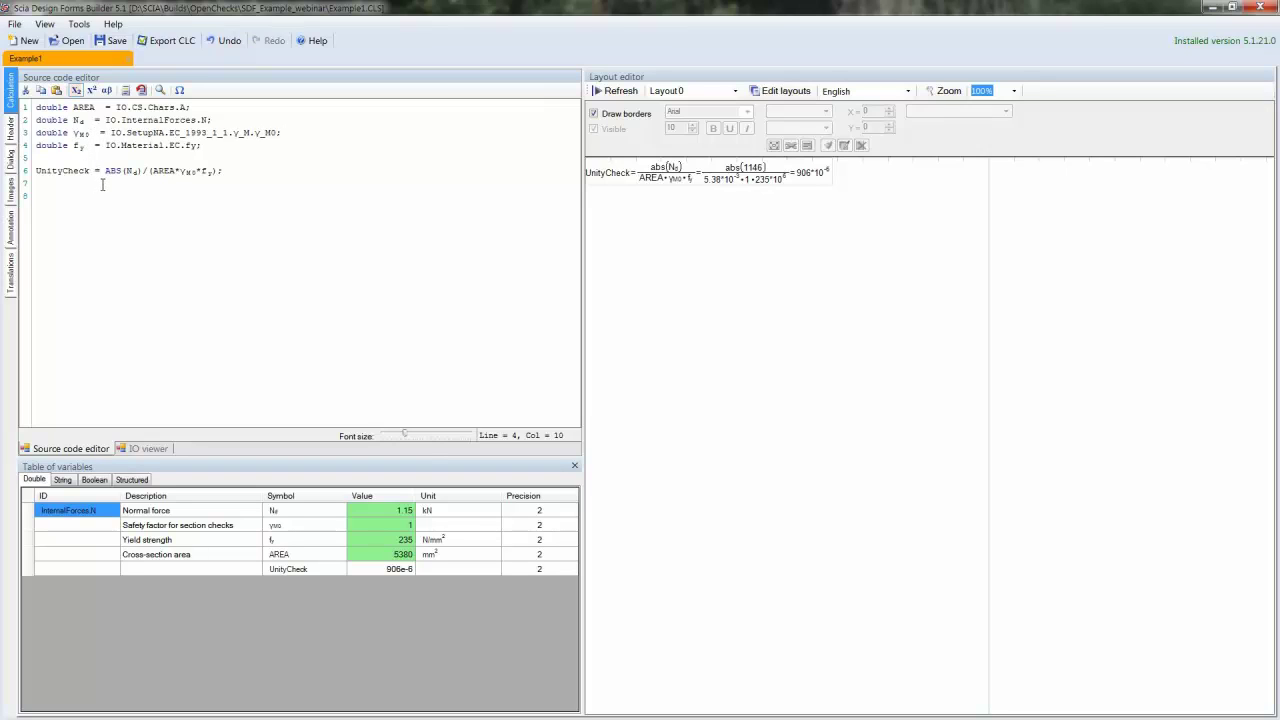
# Save the calculation template and refresh the form layout
pyautogui.click(112, 40)
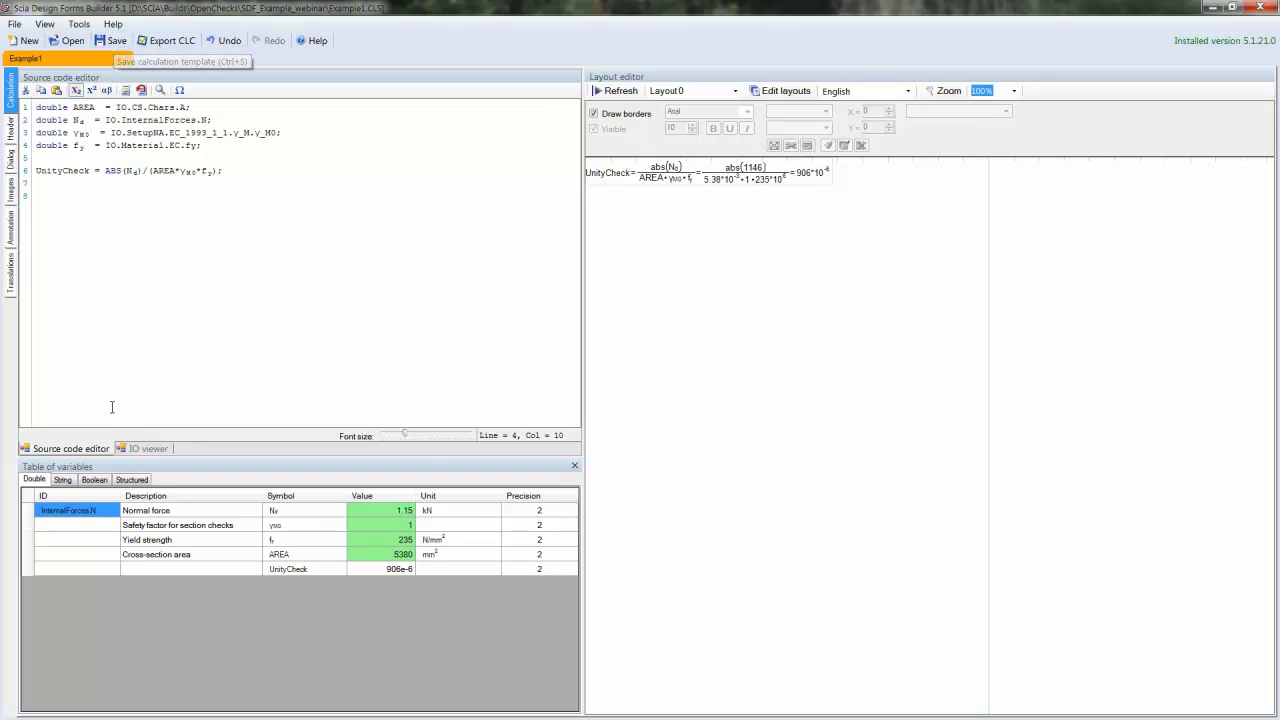
pyautogui.click(612, 91)
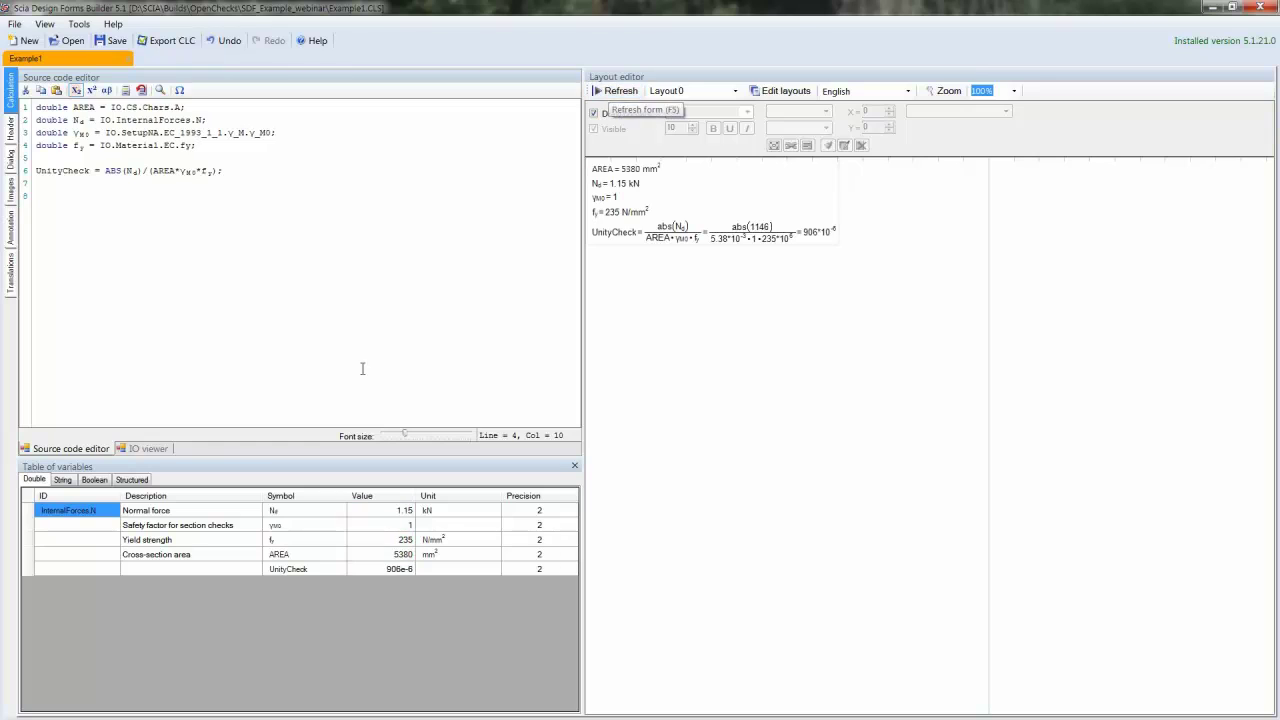
# Inspect the cross-section area A under IO.CS.Chars in the IO viewer
pyautogui.click(146, 449)
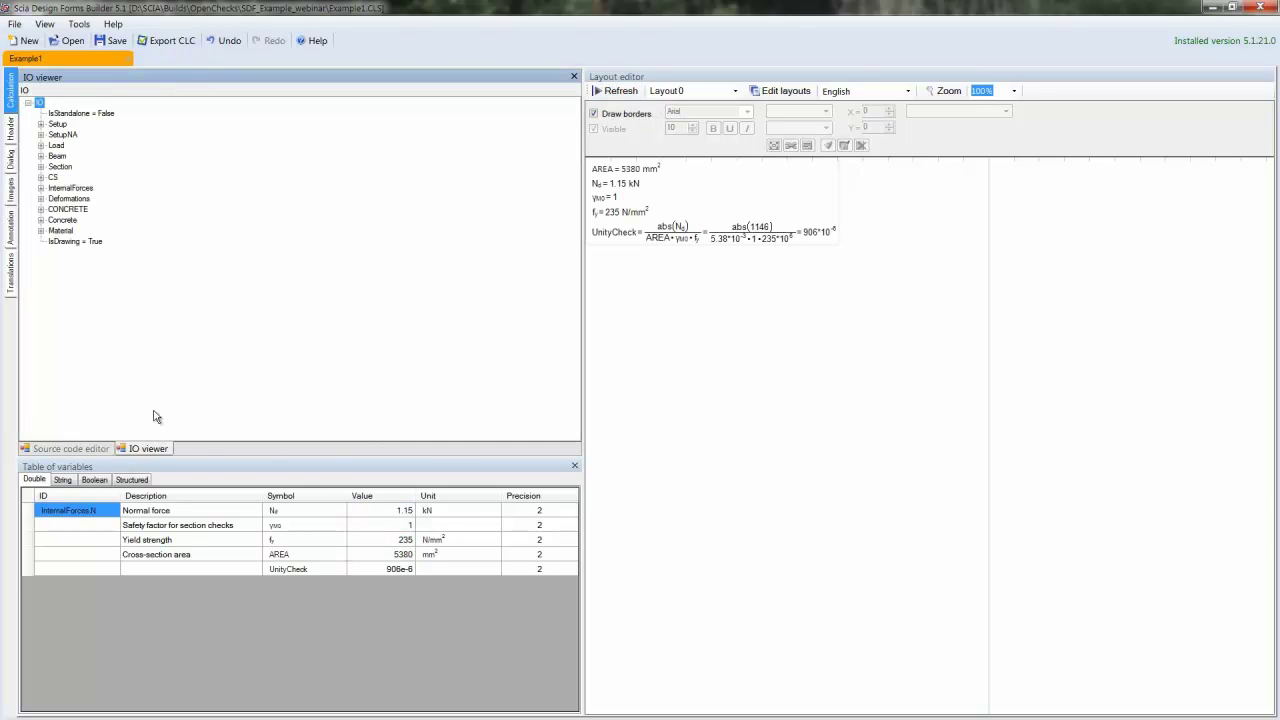
pyautogui.click(41, 178)
pyautogui.click(53, 252)
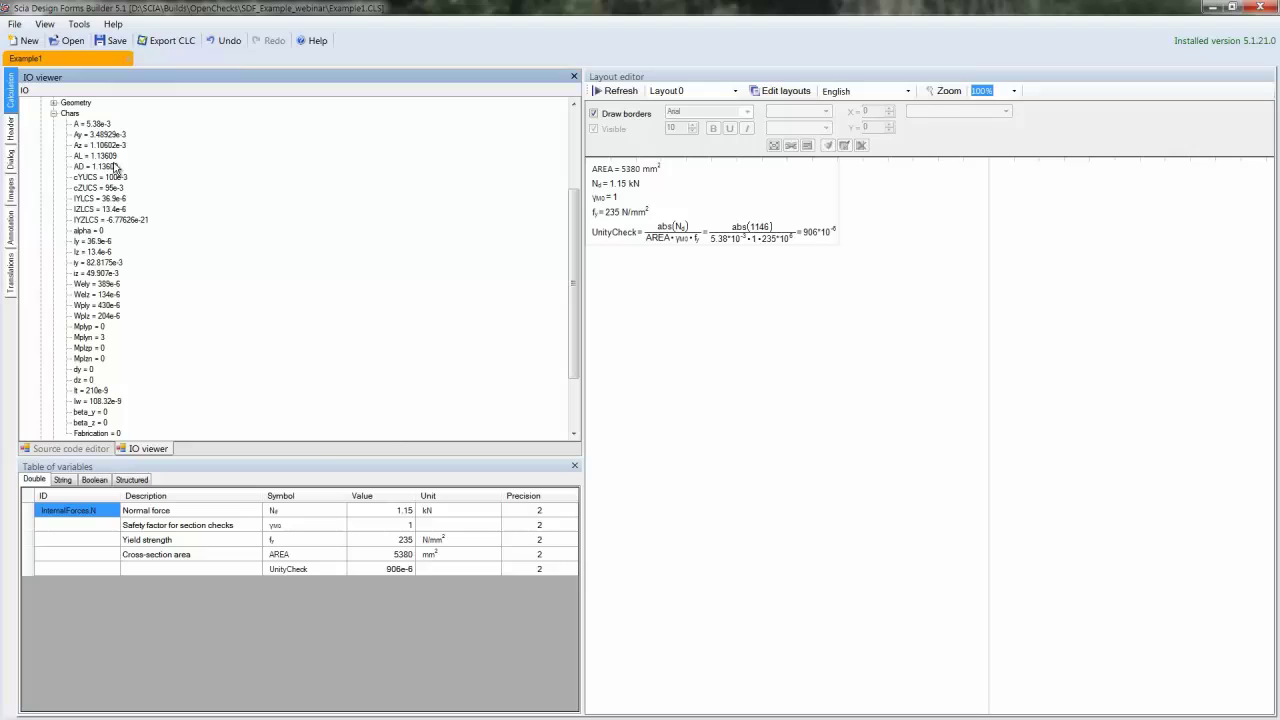
pyautogui.click(92, 124)
pyautogui.click(53, 113)
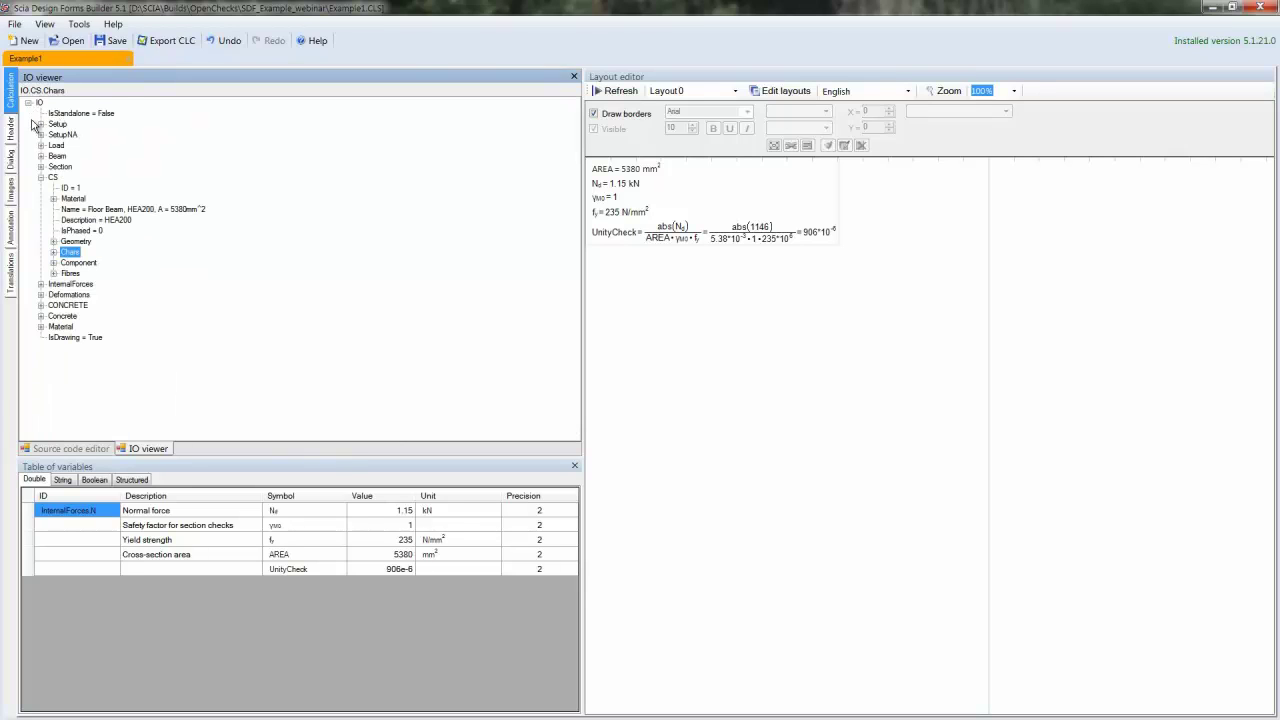
# Compare the normal force N under IO.InternalForces with Nd in the layout and its unit in the table of variables
pyautogui.click(41, 177)
pyautogui.click(41, 188)
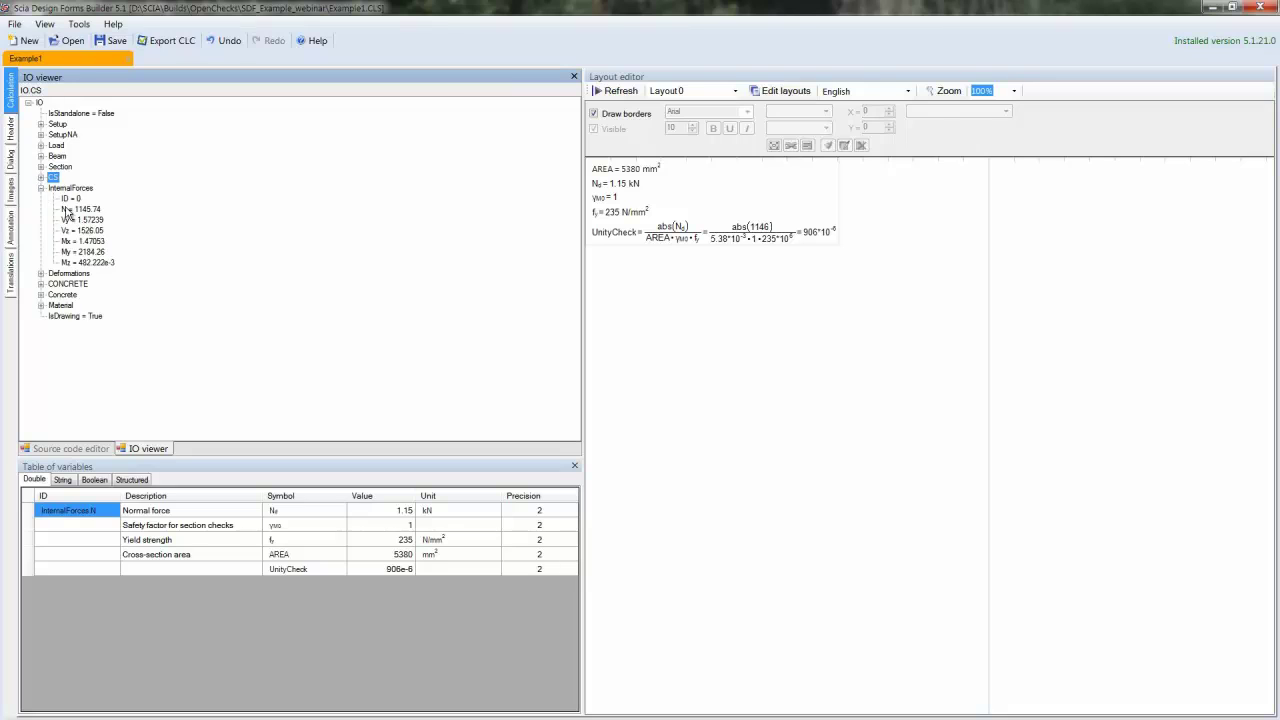
pyautogui.click(67, 209)
pyautogui.click(621, 187)
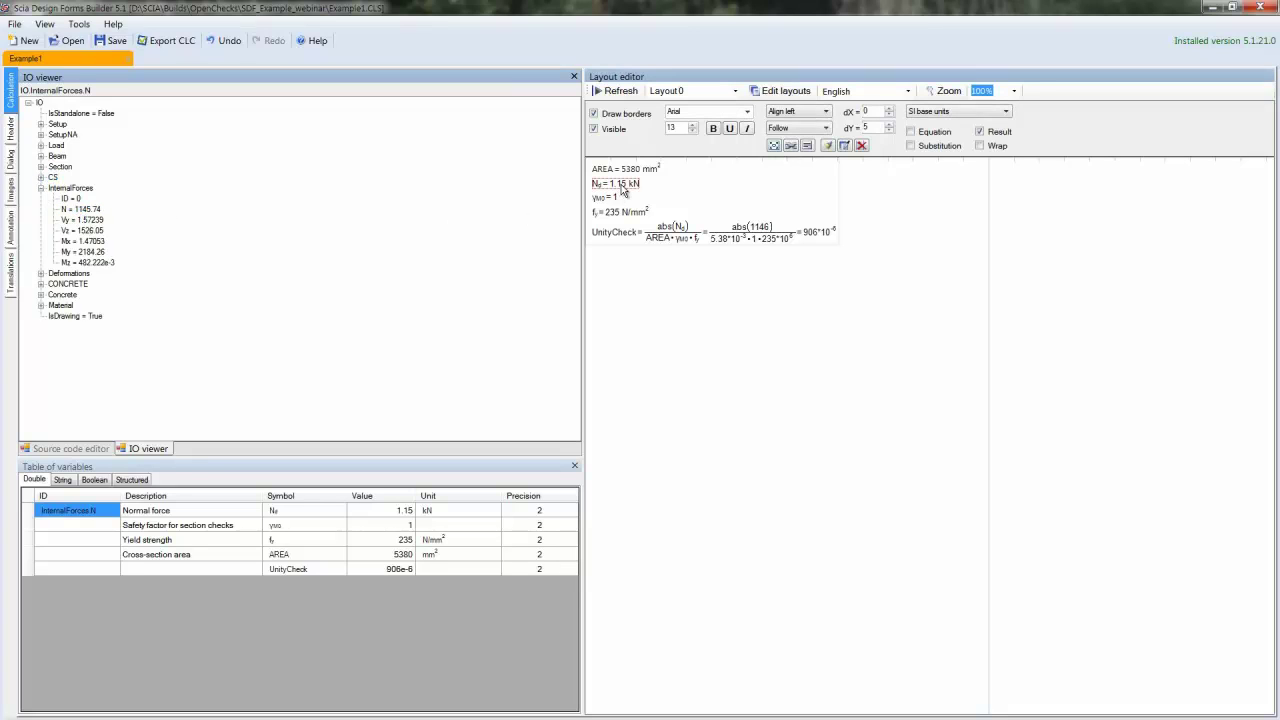
pyautogui.click(93, 212)
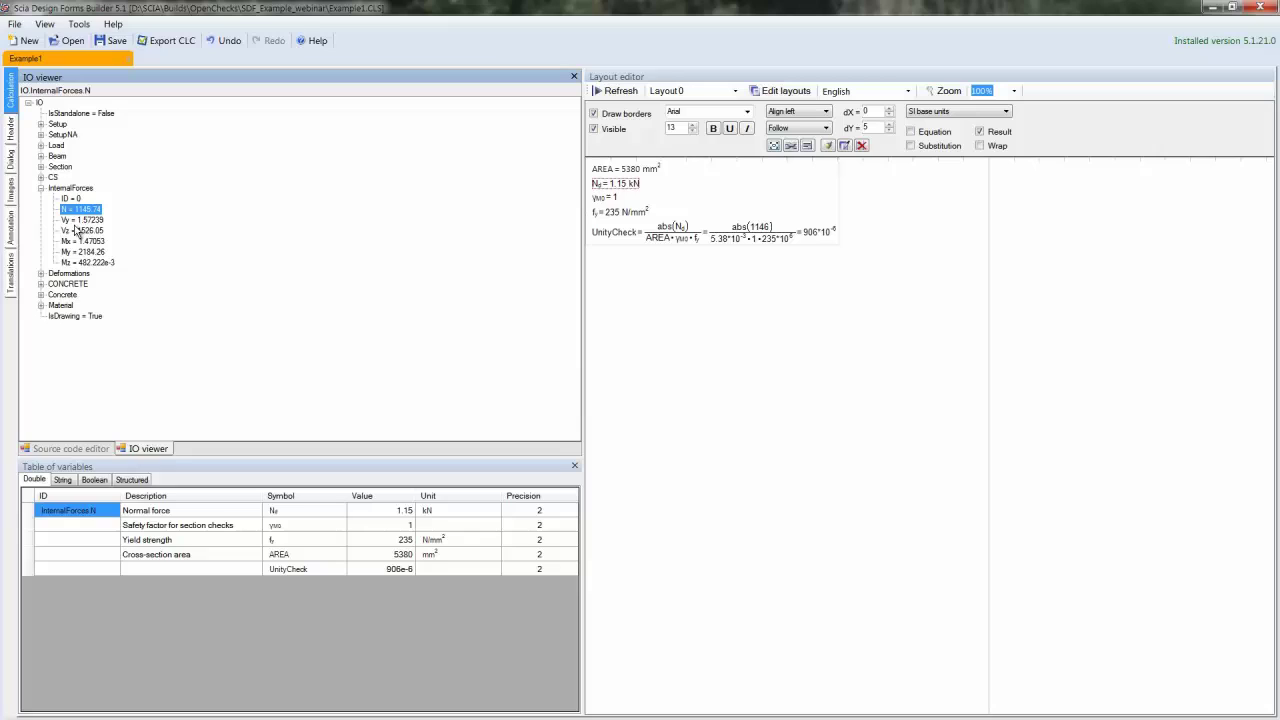
pyautogui.click(437, 510)
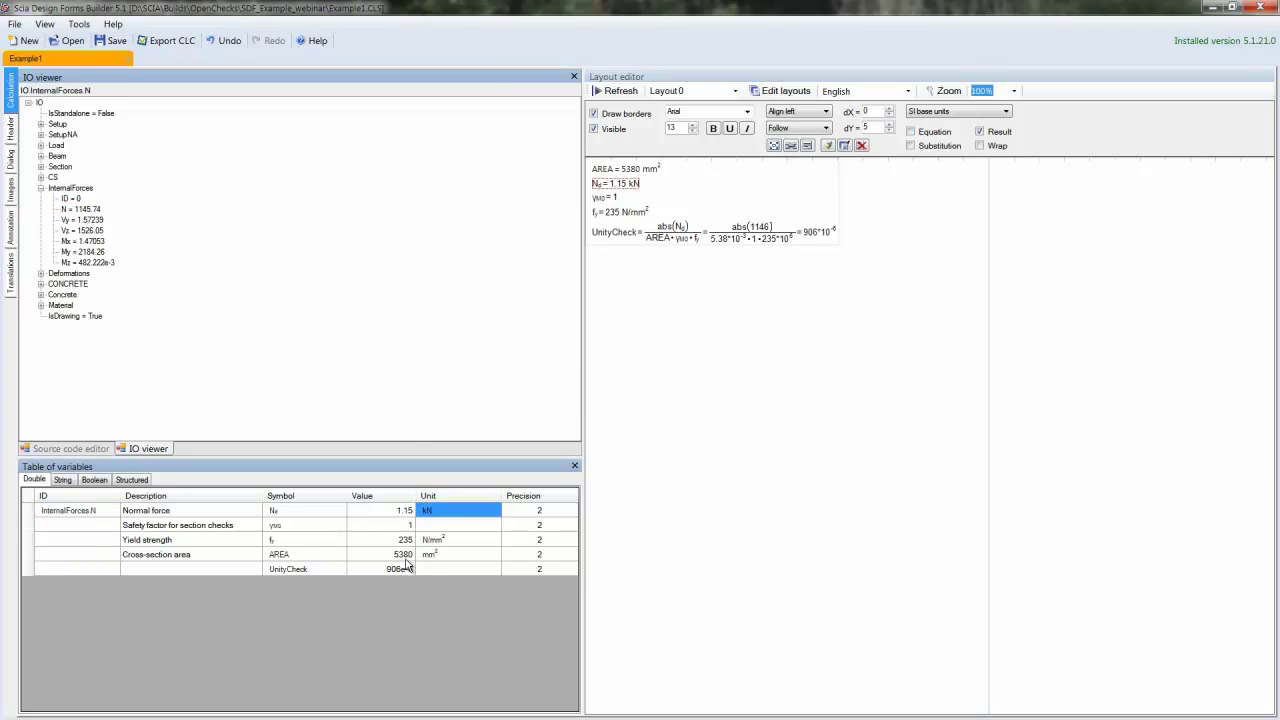
pyautogui.click(41, 189)
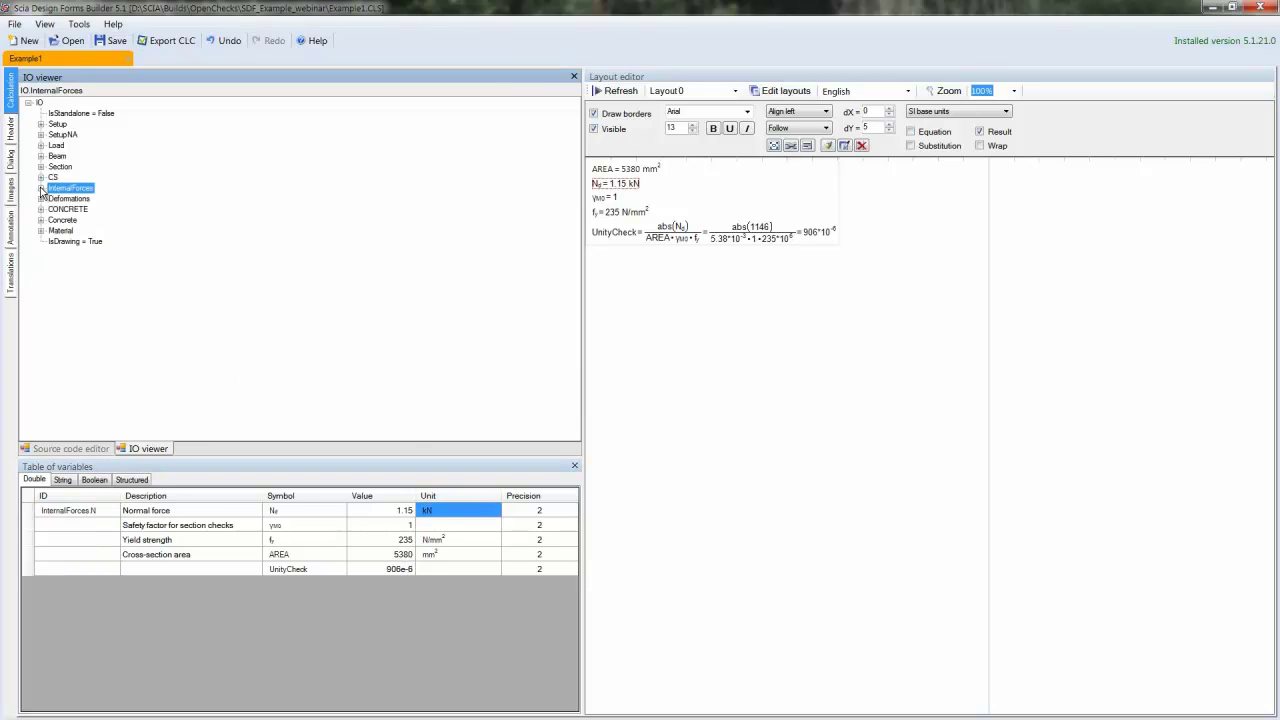
# Compare the safety factor γ_M0 under IO.SetupNA.EC_1993_1_1.γ_M with the γM0 line in the layout
pyautogui.click(41, 134)
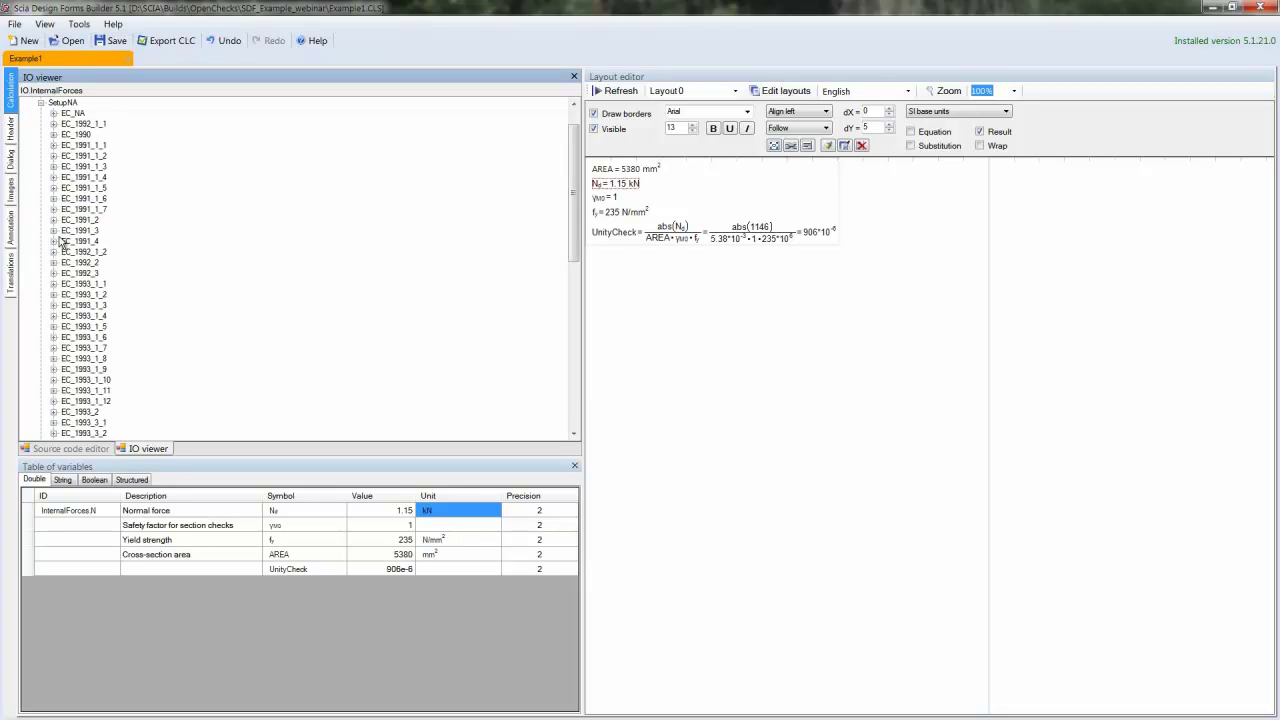
pyautogui.click(54, 284)
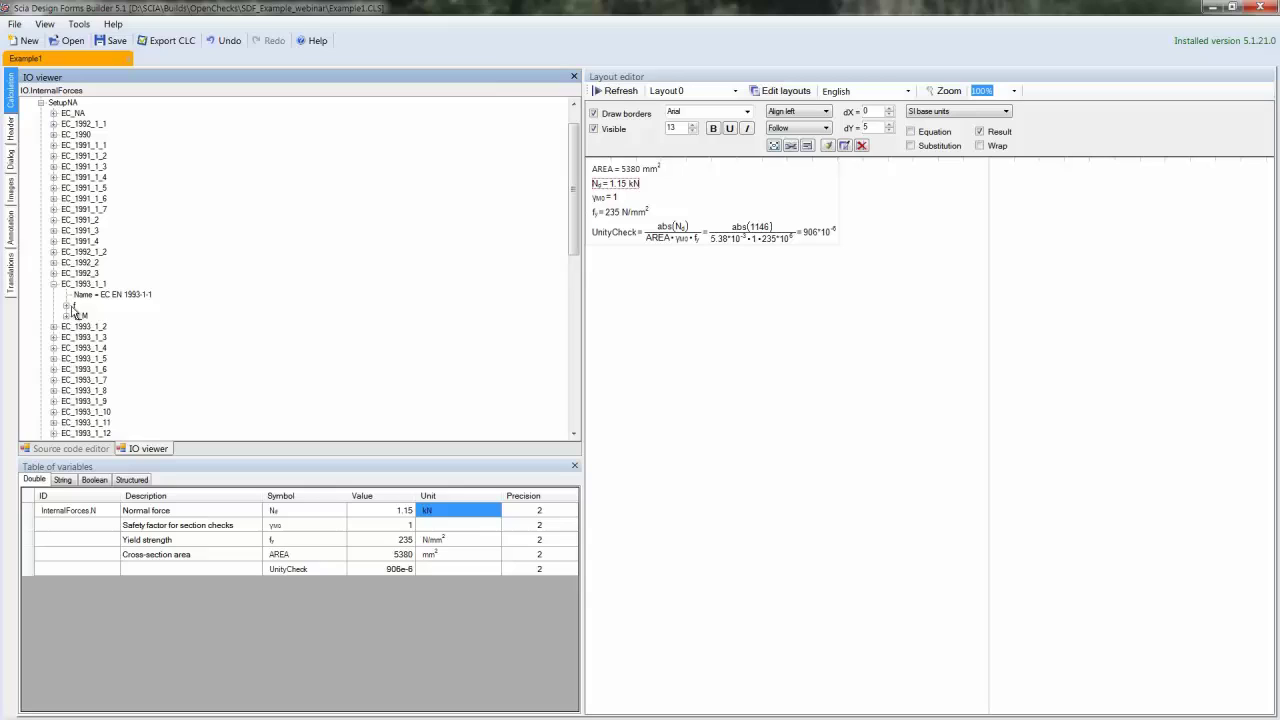
pyautogui.click(66, 316)
pyautogui.click(100, 326)
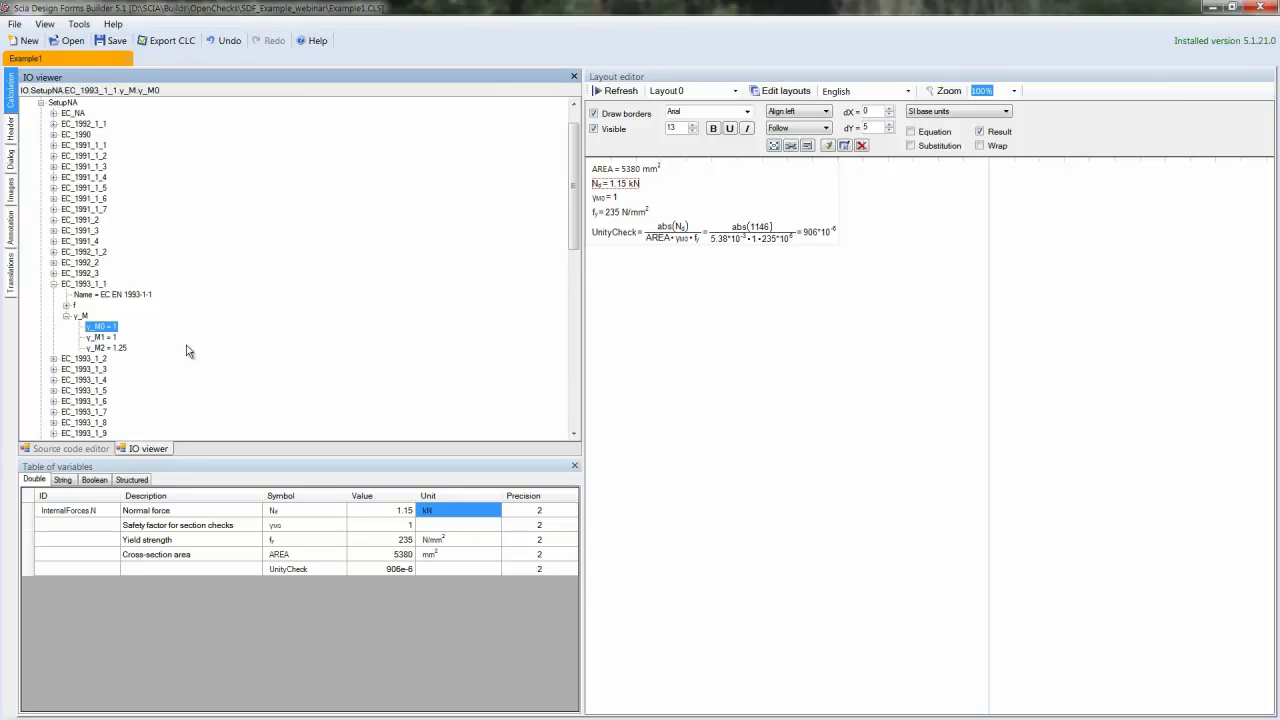
pyautogui.click(608, 198)
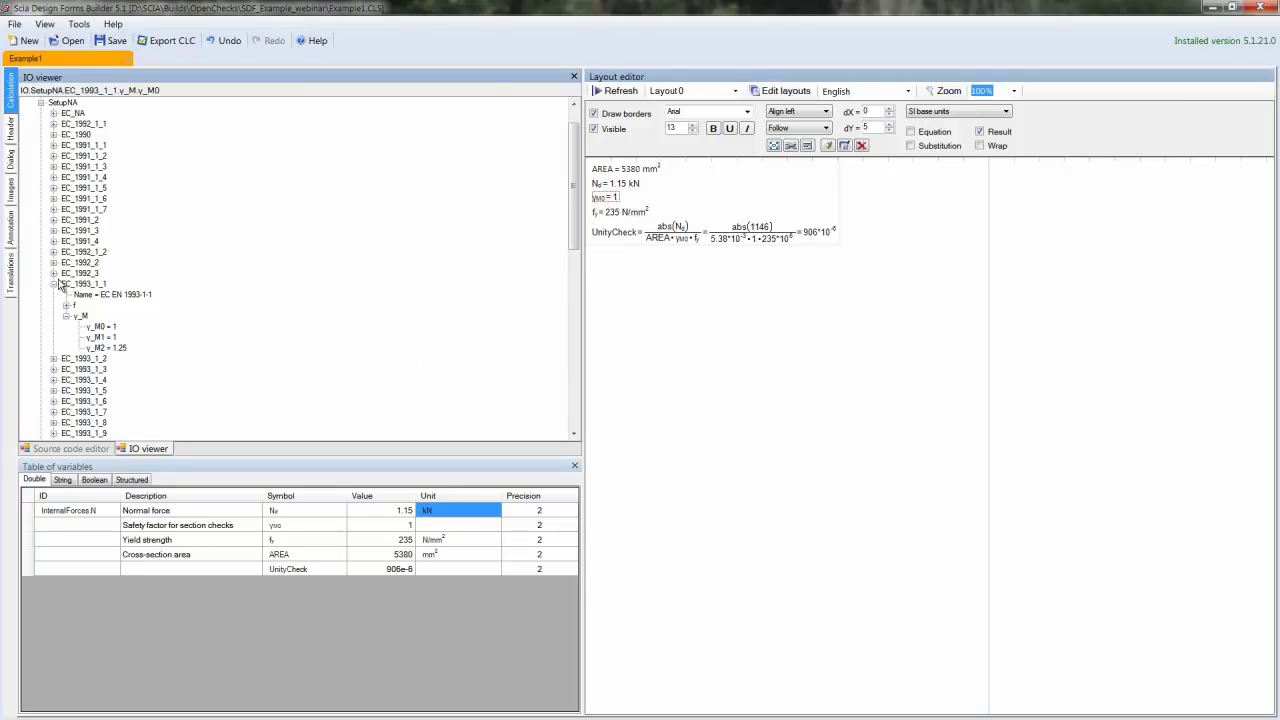
pyautogui.click(54, 284)
pyautogui.click(41, 102)
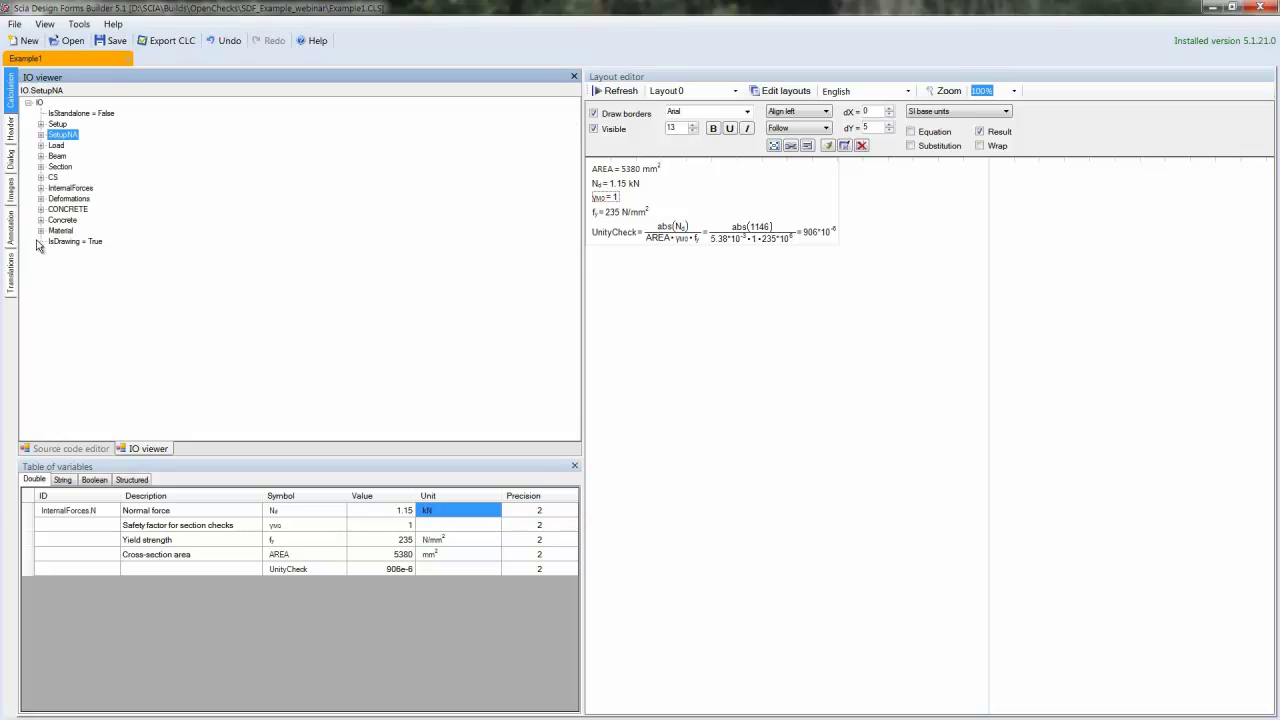
# Compare the yield strength fy under IO.Material.EC with the fy line in the layout, and return to the source code
pyautogui.click(40, 231)
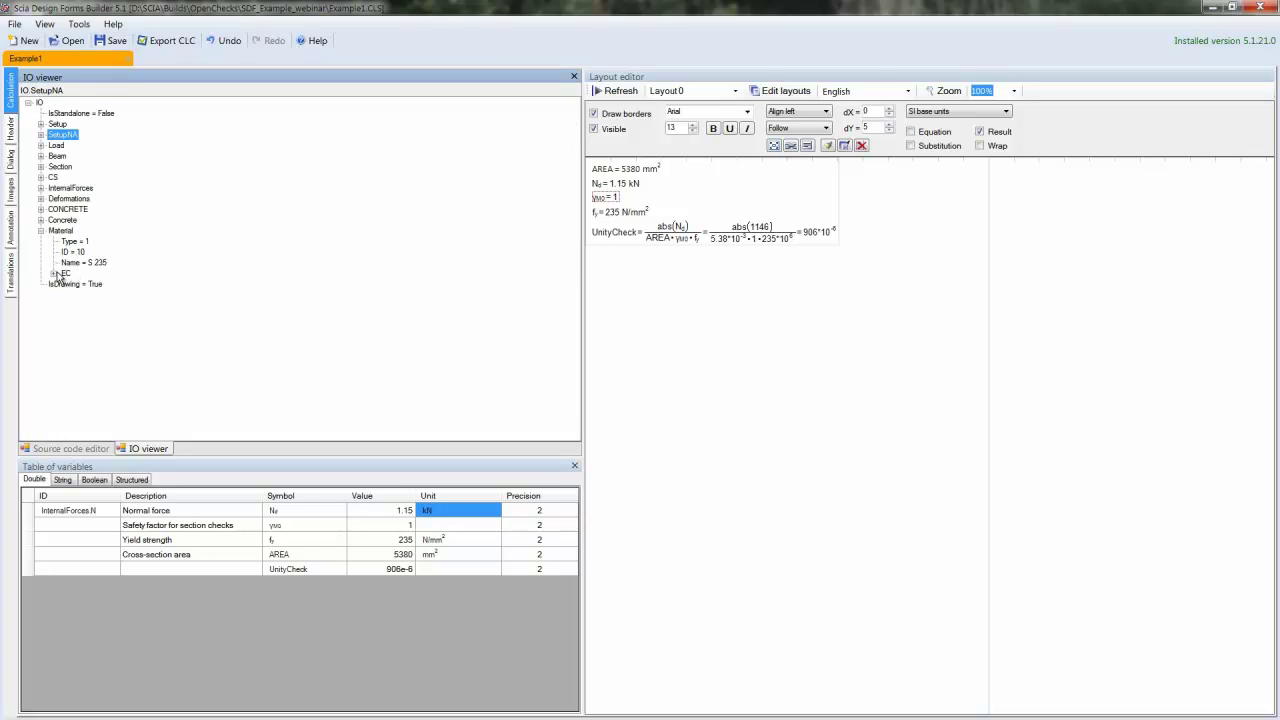
pyautogui.click(53, 273)
pyautogui.click(90, 305)
pyautogui.click(596, 217)
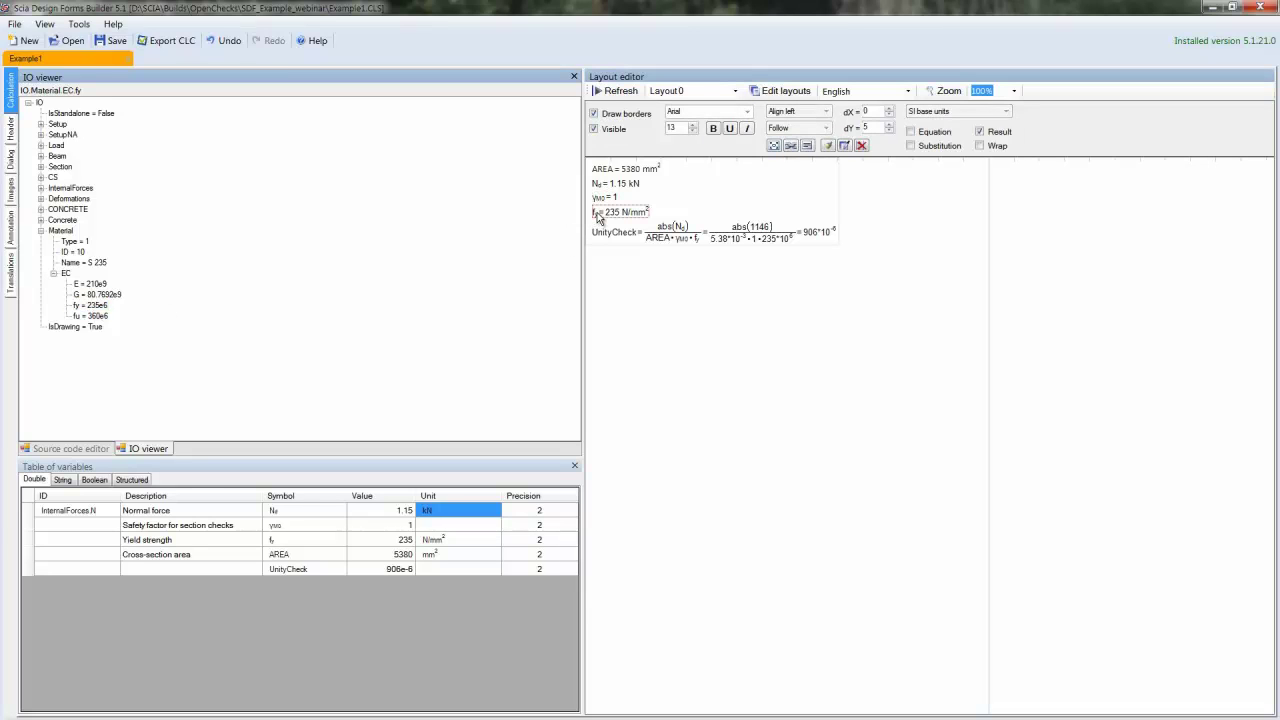
pyautogui.click(57, 450)
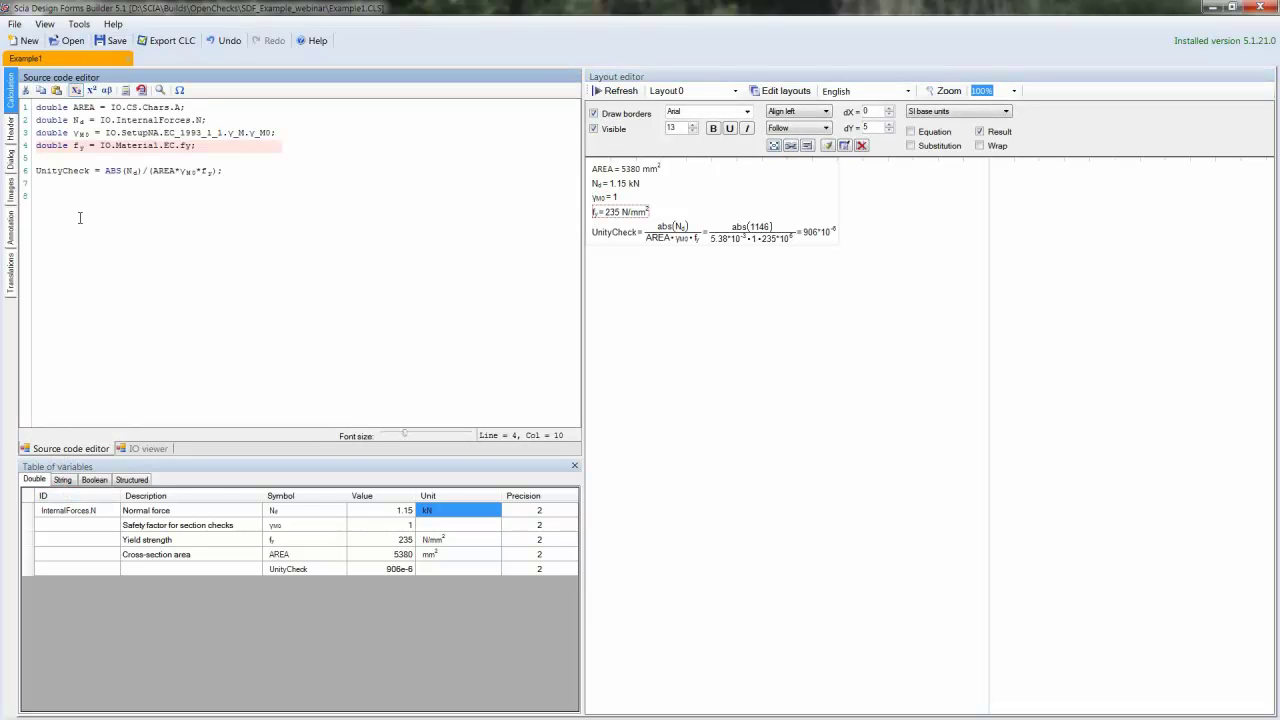
pyautogui.click(230, 171)
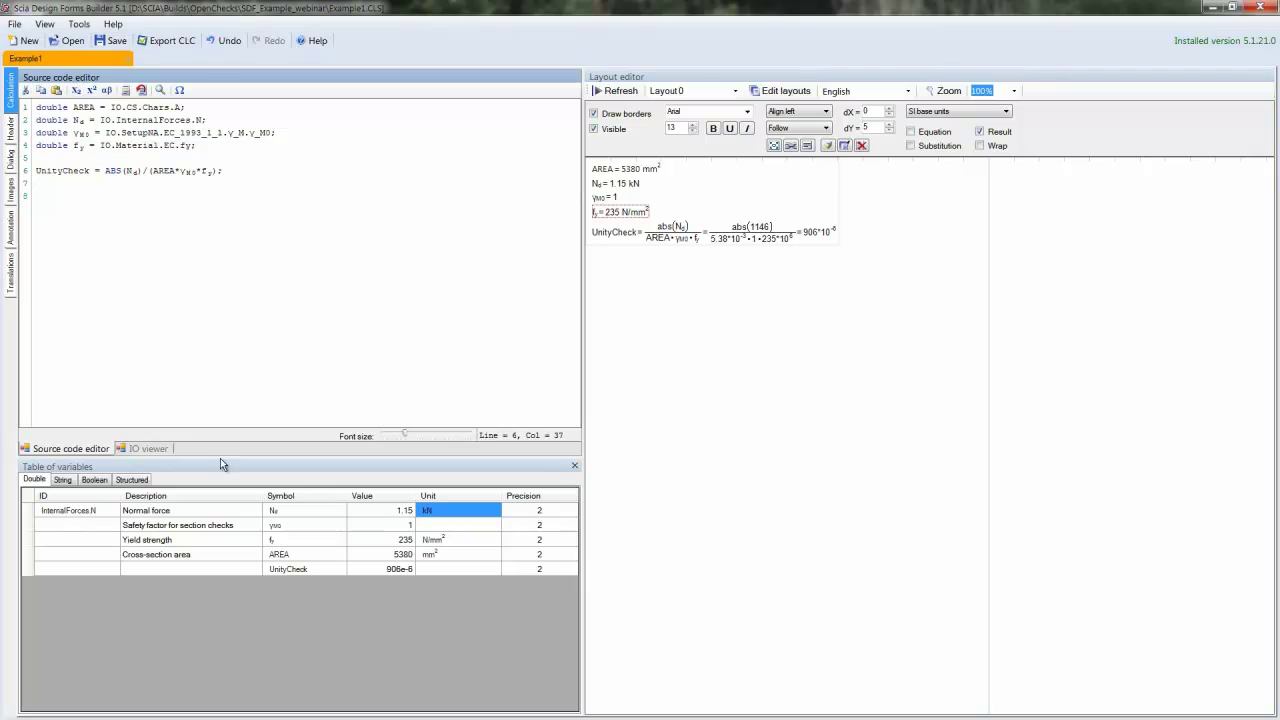
# Assign the ID Result.1 to the UnityCheck variable and Result.2 to the cross-section area variable
pyautogui.click(62, 570)
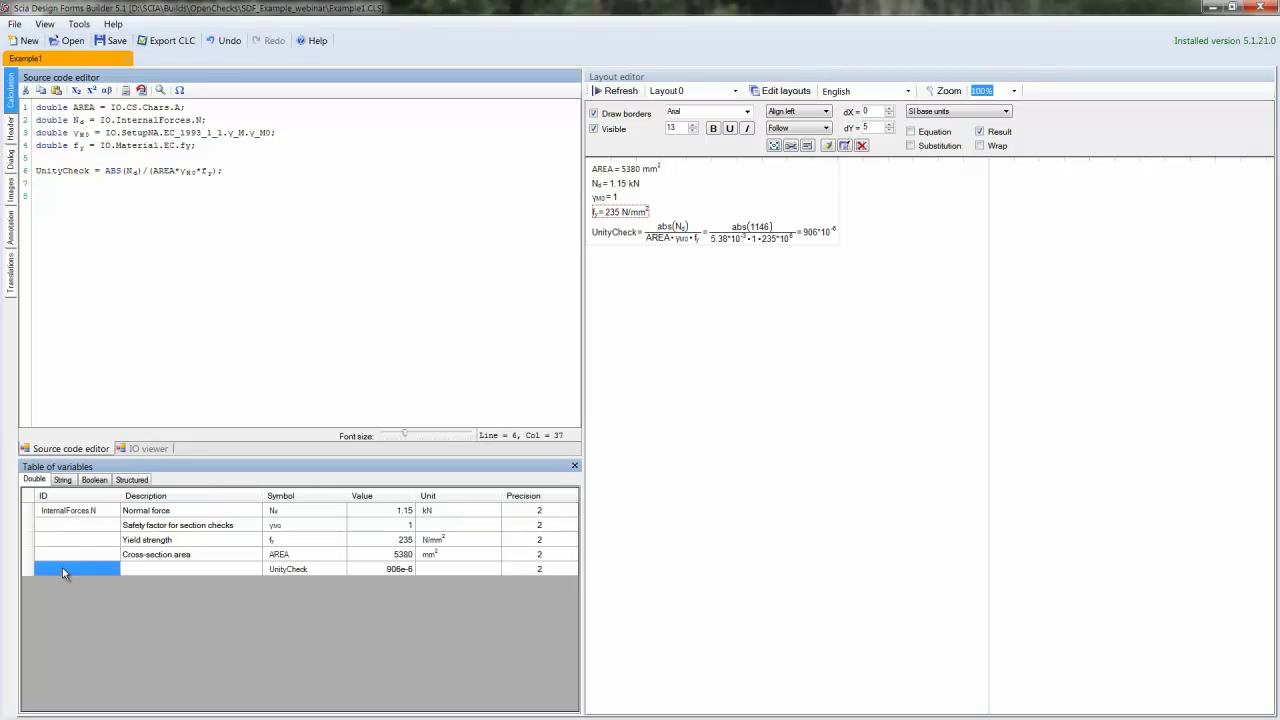
pyautogui.click(62, 568)
pyautogui.write('Result.1')
pyautogui.click(62, 554)
pyautogui.write('Resu')
pyautogui.click(65, 540)
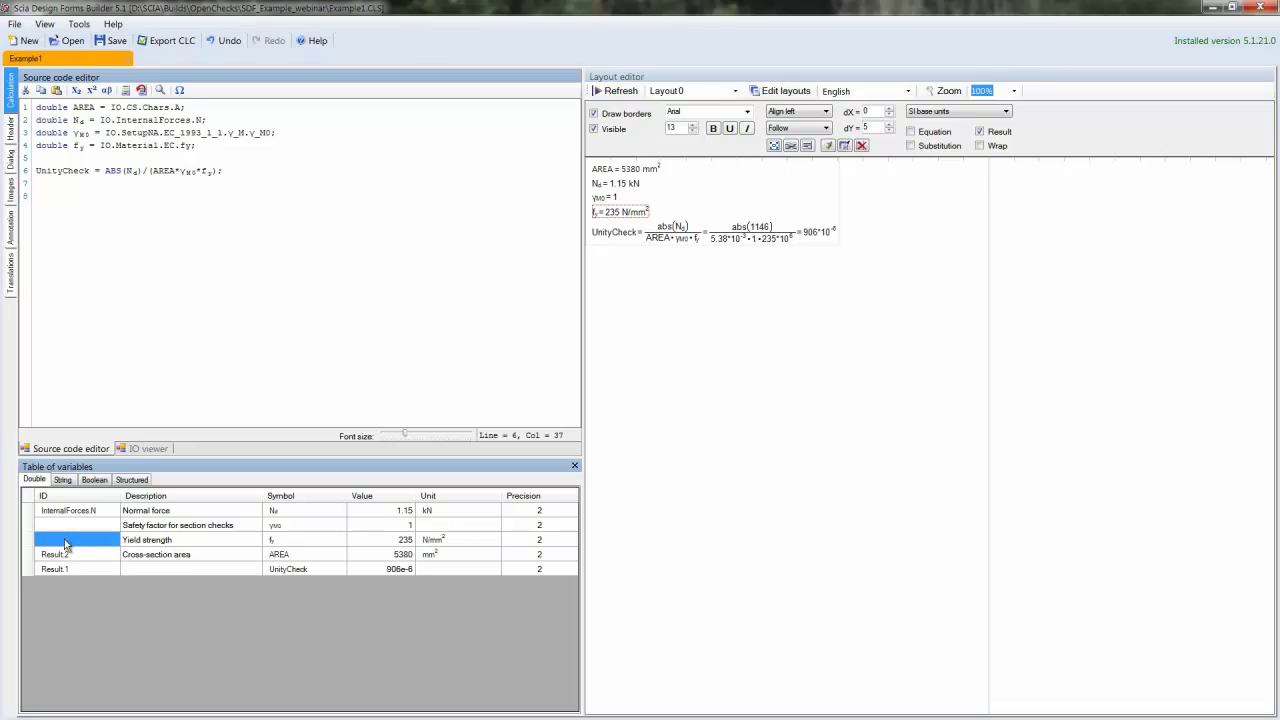
# Refresh the form calculation with the newly assigned result IDs
pyautogui.click(11, 132)
pyautogui.click(12, 97)
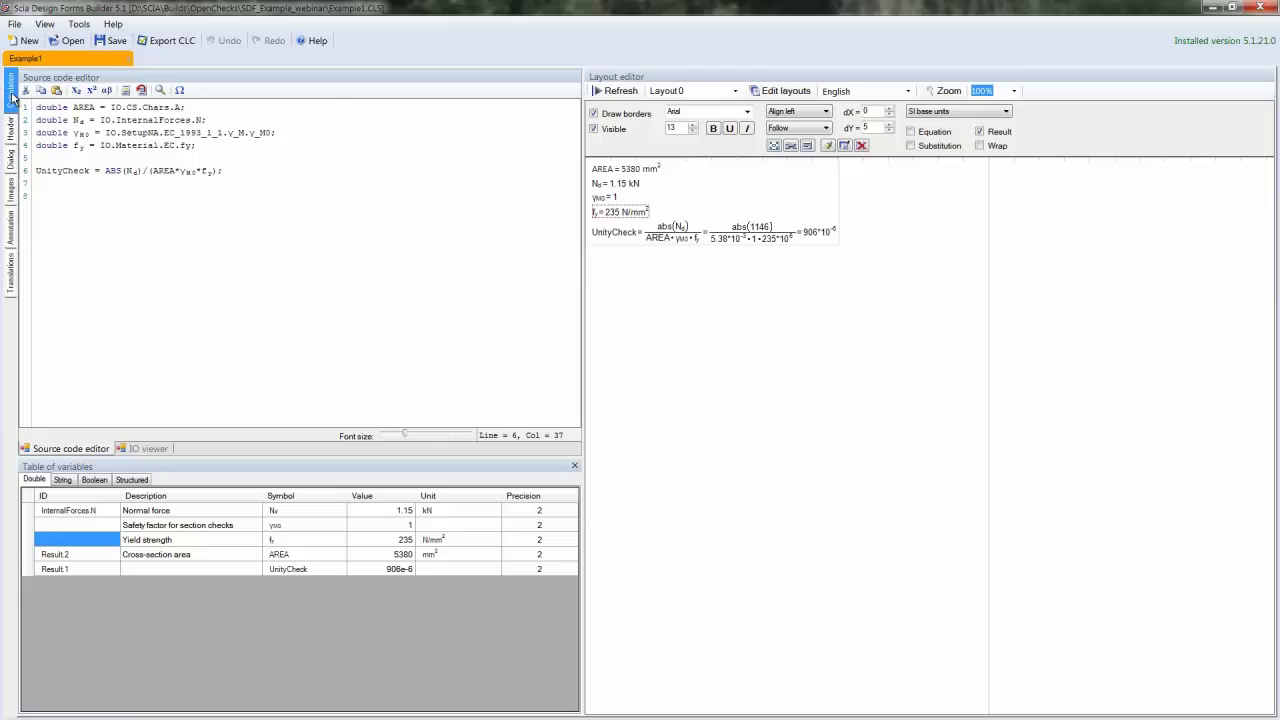
pyautogui.click(603, 91)
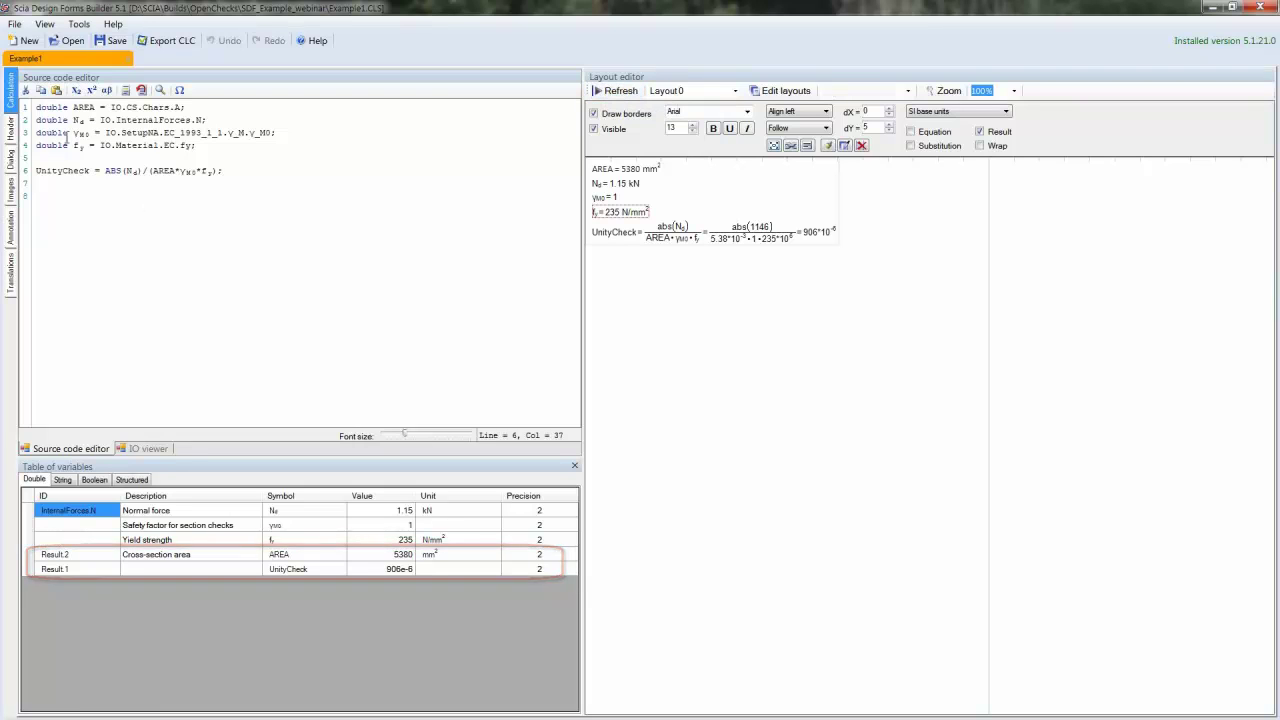
# Set the ESA unit of the UnityCheck result to Others - Unity Check [-] in the header's result settings
pyautogui.click(9, 138)
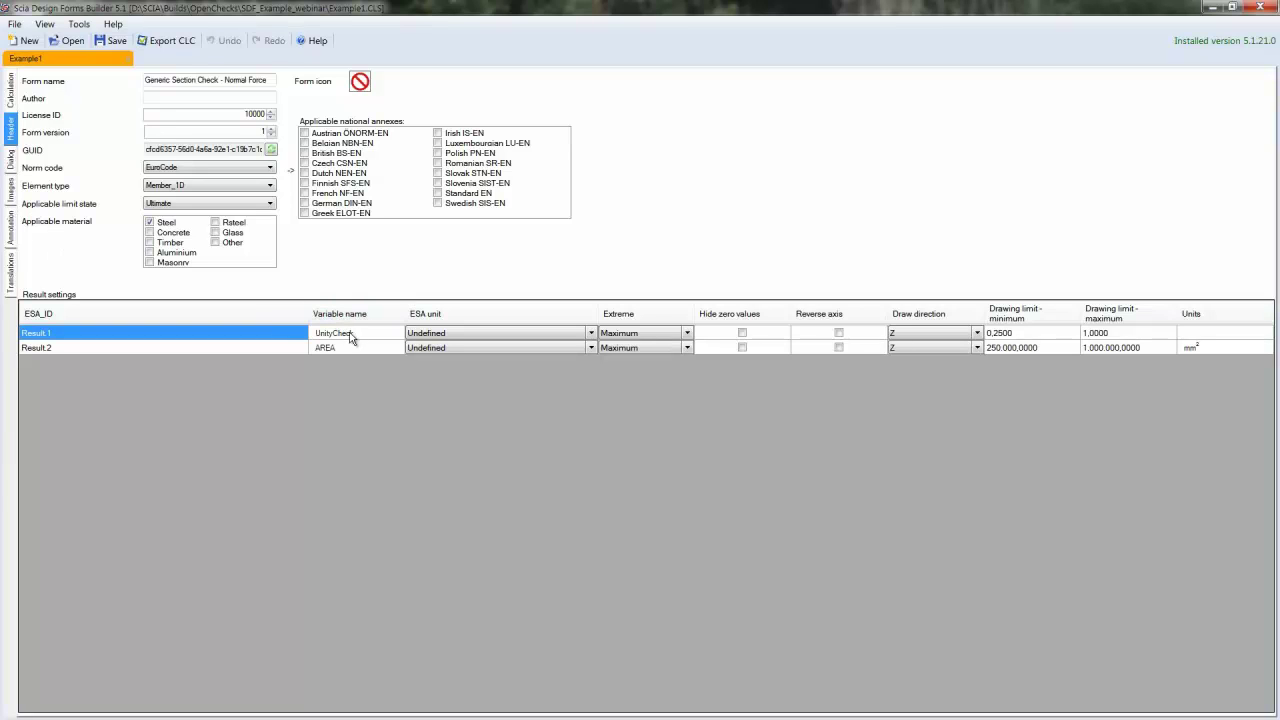
pyautogui.click(438, 333)
pyautogui.click(438, 333)
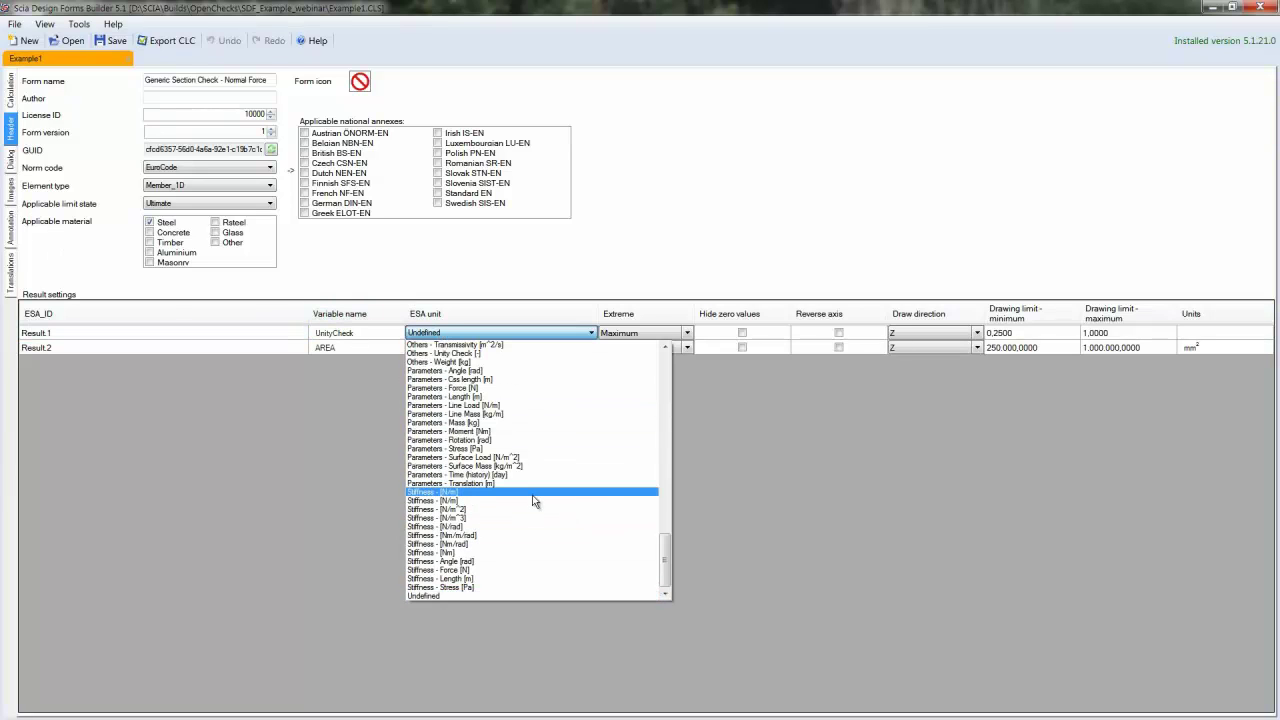
pyautogui.scroll(3, 533, 500)
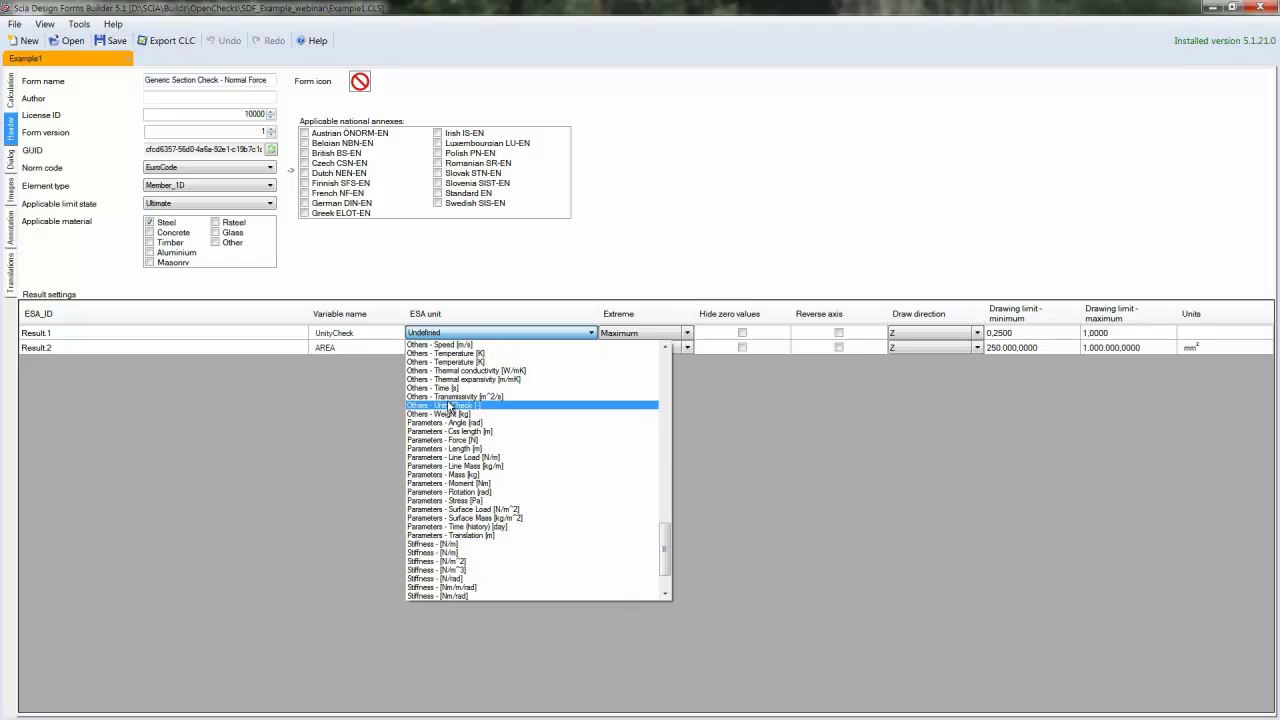
pyautogui.click(450, 412)
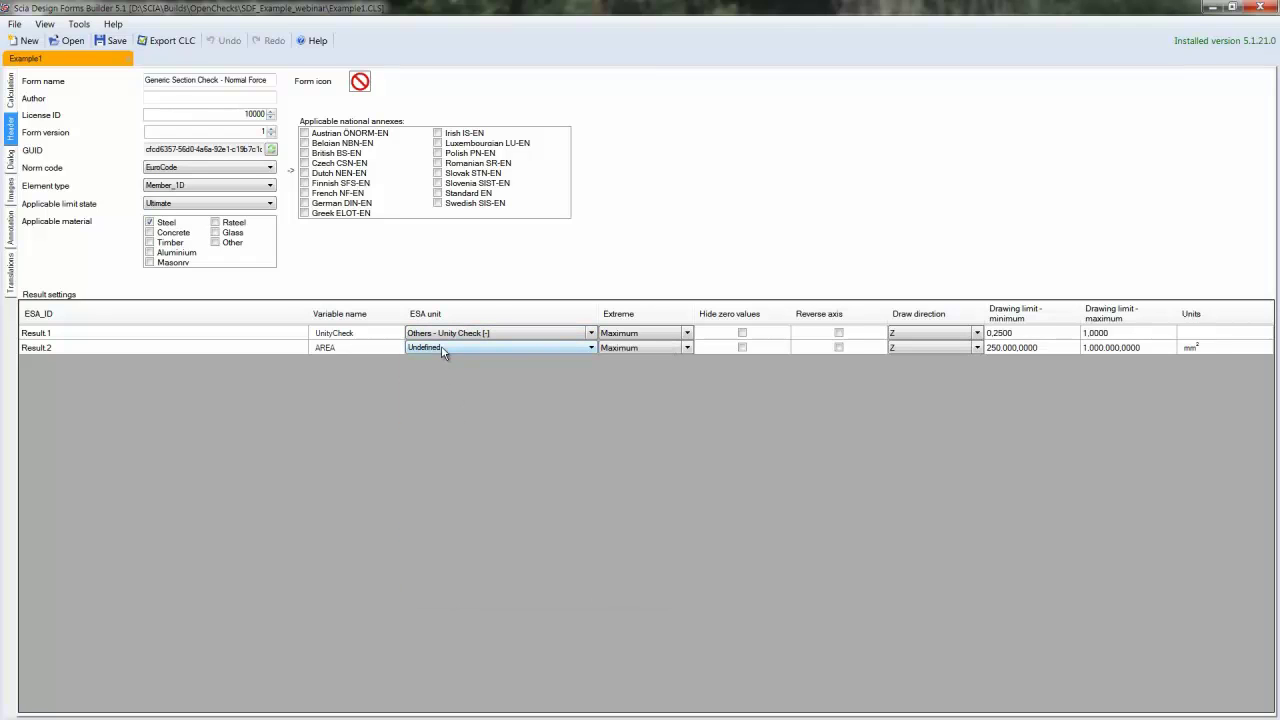
# Set the AREA result's ESA unit to Cross-section - Length [m^2] and its draw direction to Y
pyautogui.click(443, 349)
pyautogui.scroll(5, 446, 455)
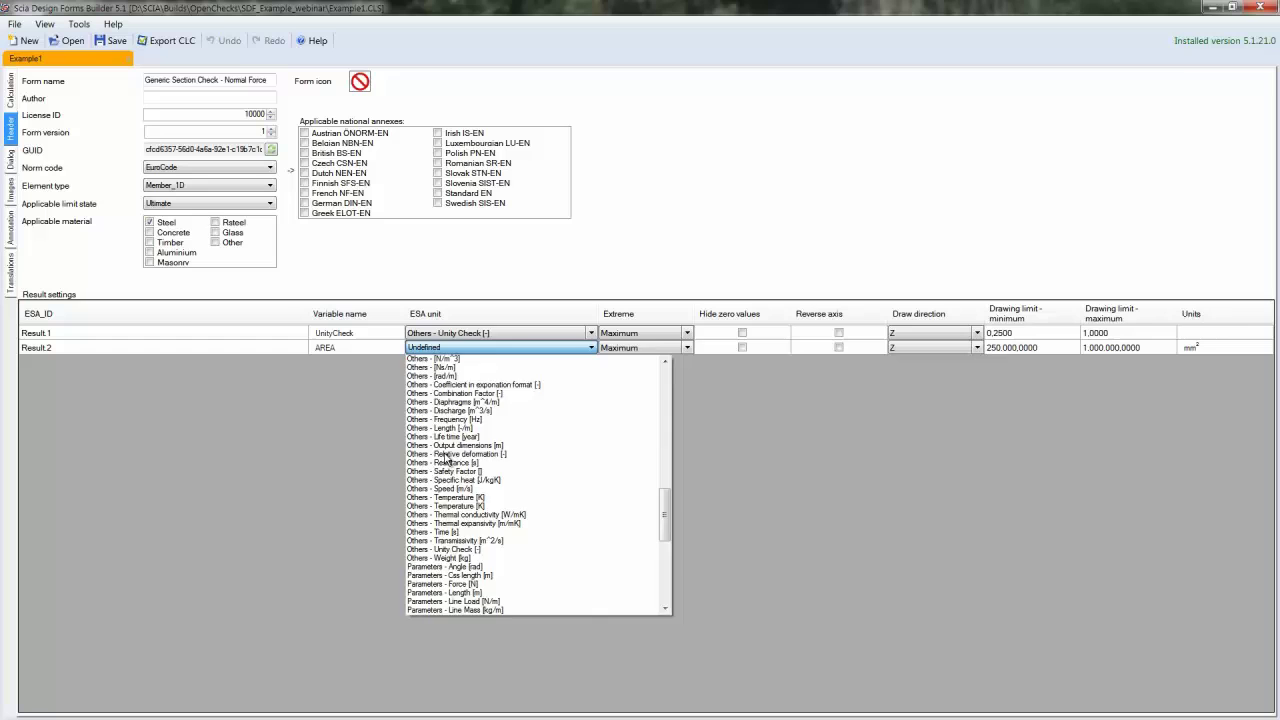
pyautogui.scroll(15, 447, 460)
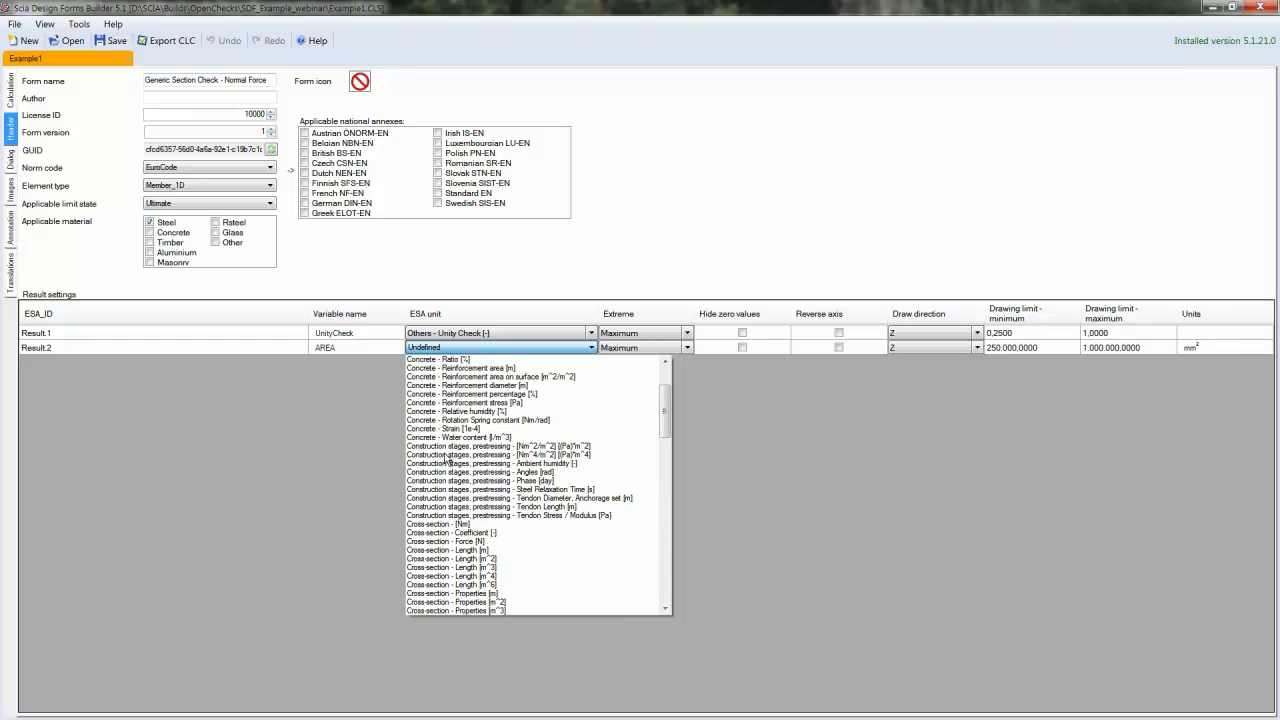
pyautogui.scroll(3, 447, 460)
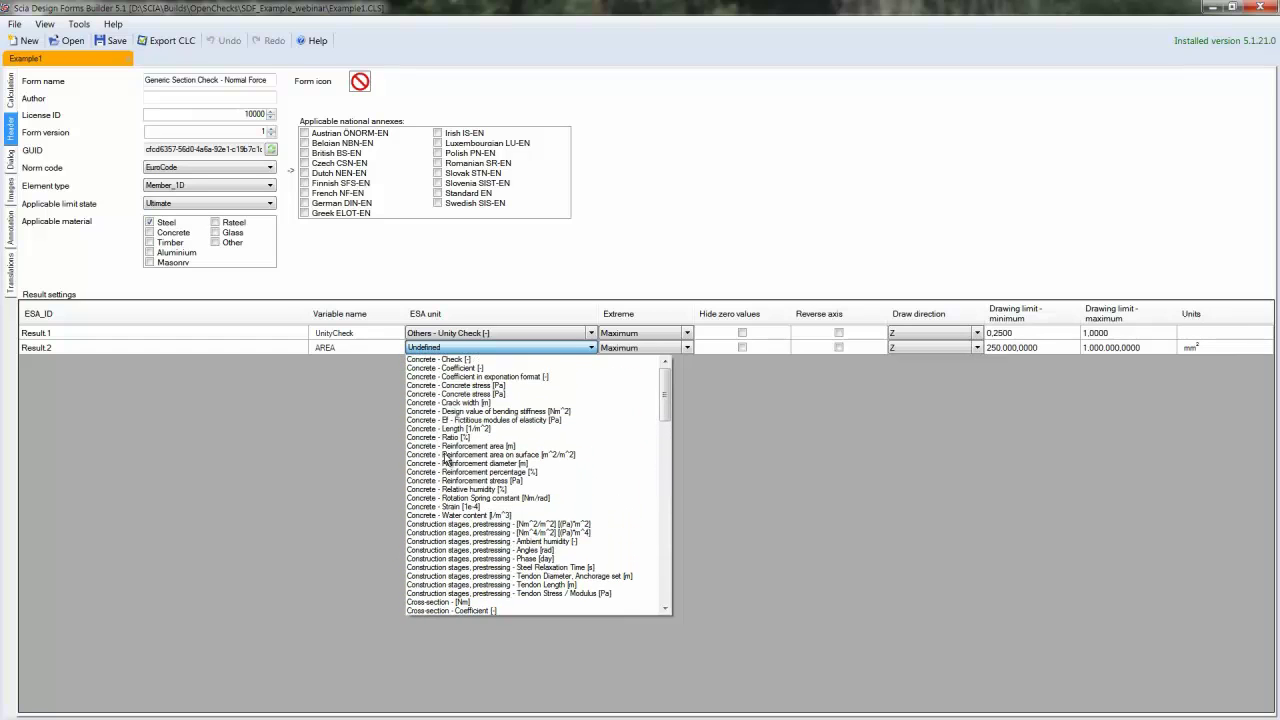
pyautogui.scroll(-7, 447, 460)
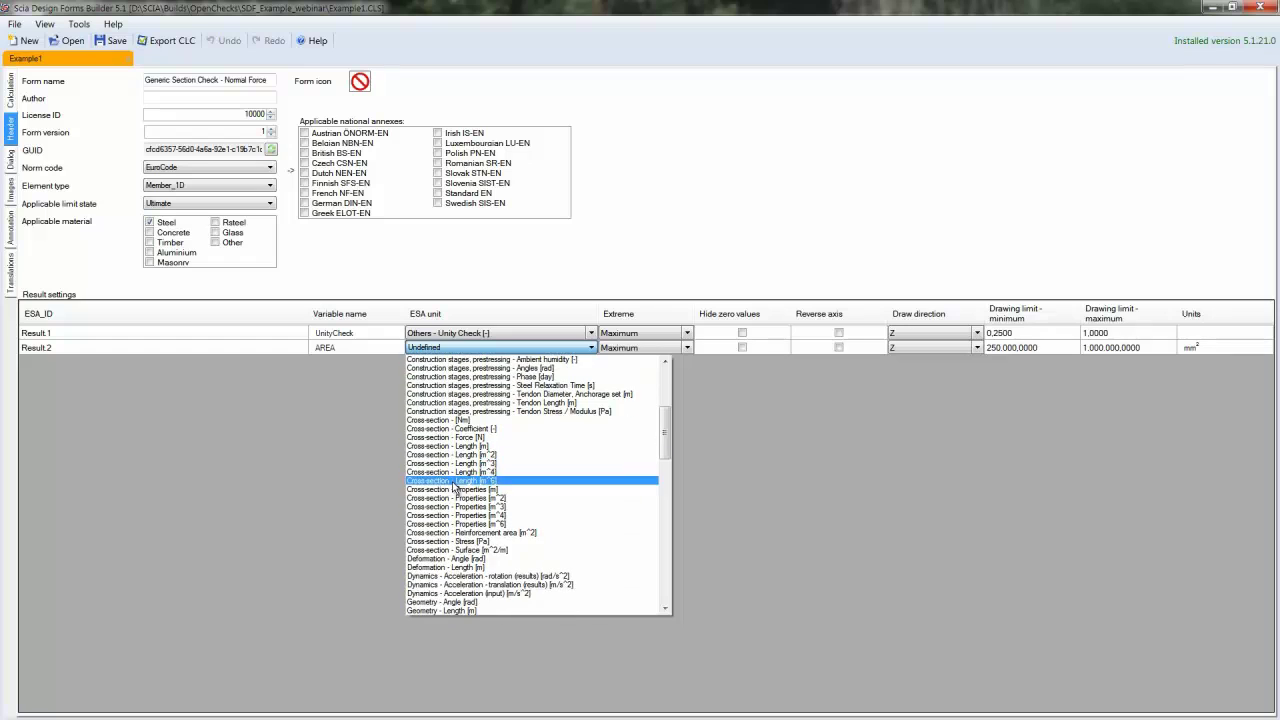
pyautogui.click(460, 455)
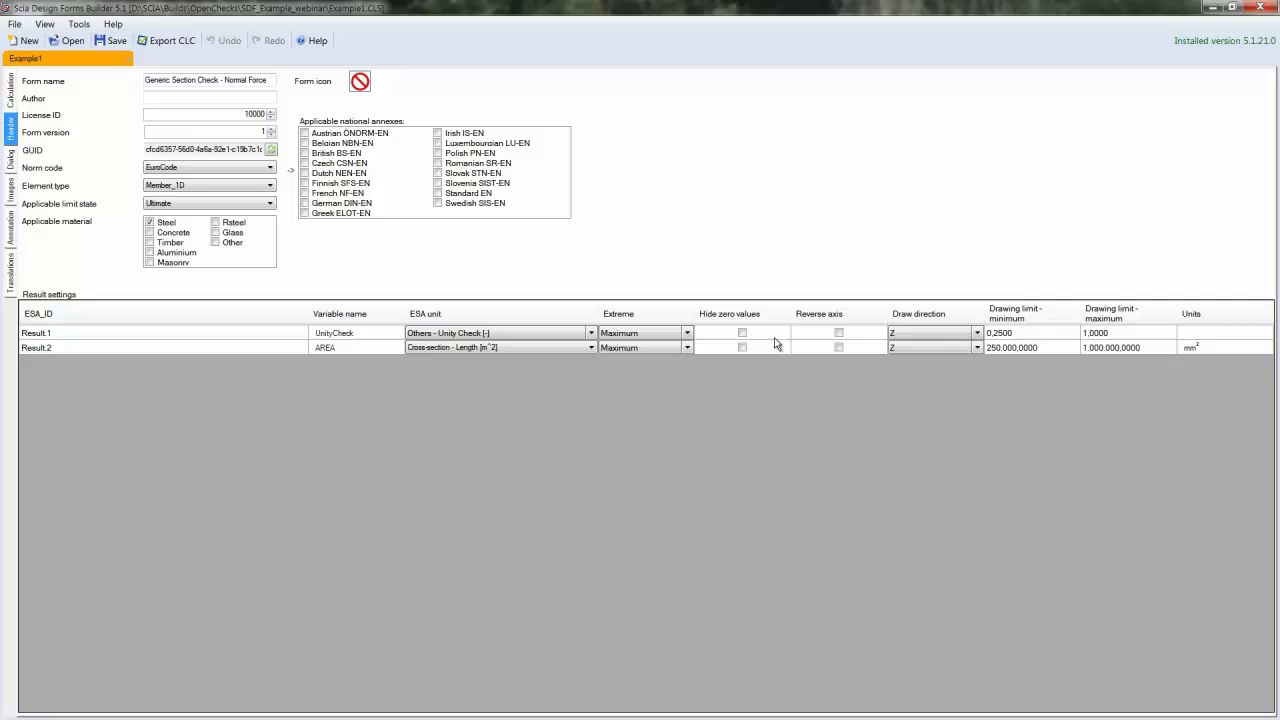
pyautogui.click(903, 348)
pyautogui.click(903, 349)
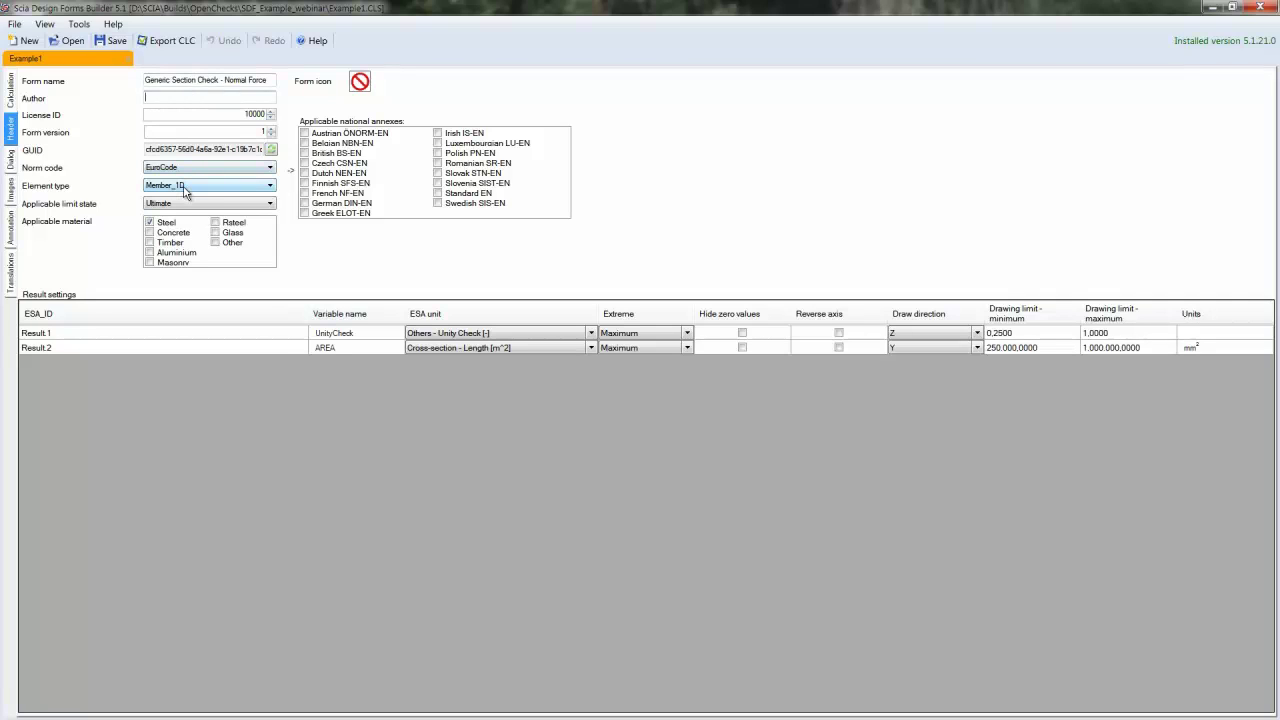
# Review the form's norm code, element type, applicable limit state and material options in the header
pyautogui.click(186, 169)
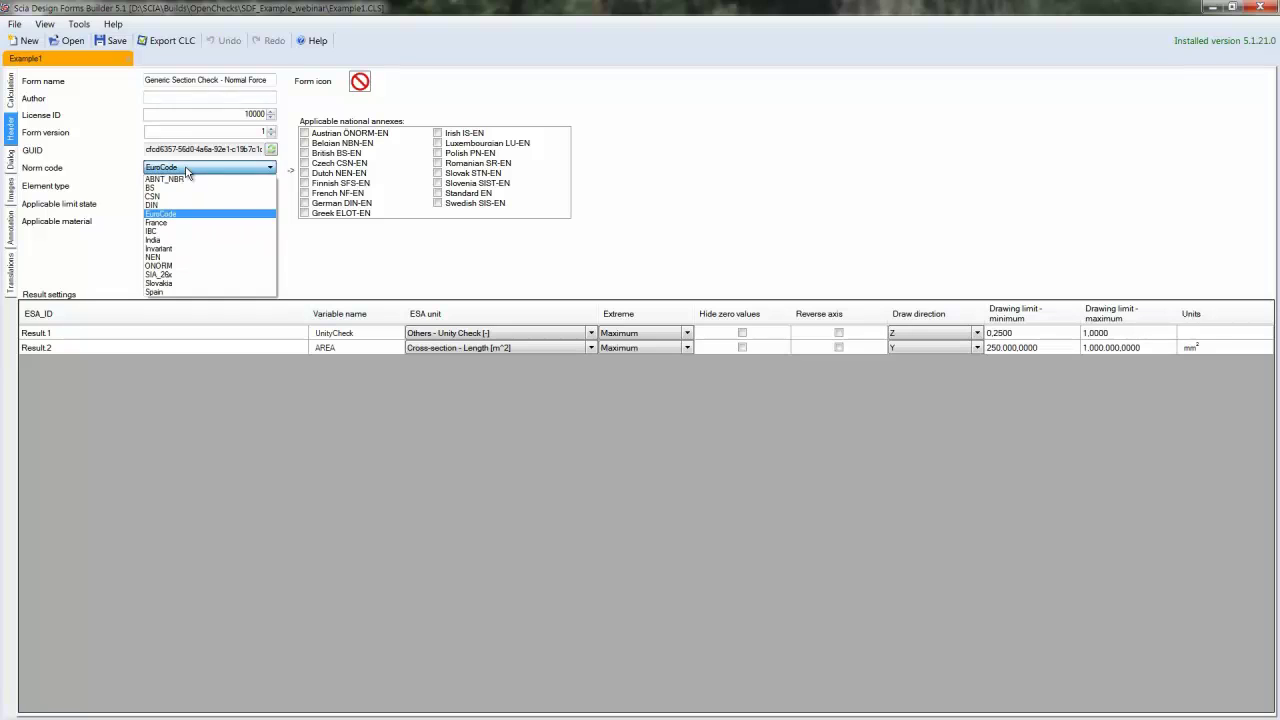
pyautogui.click(186, 170)
pyautogui.click(180, 186)
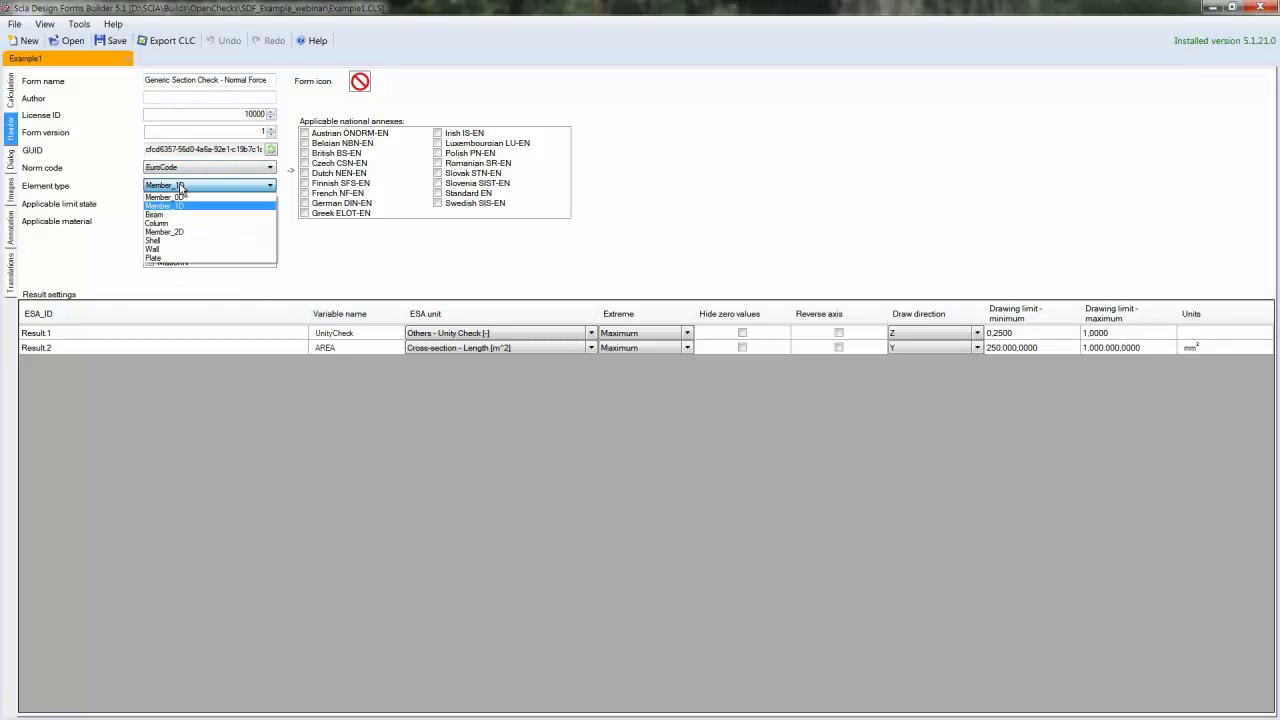
pyautogui.click(180, 187)
pyautogui.click(183, 203)
pyautogui.click(180, 203)
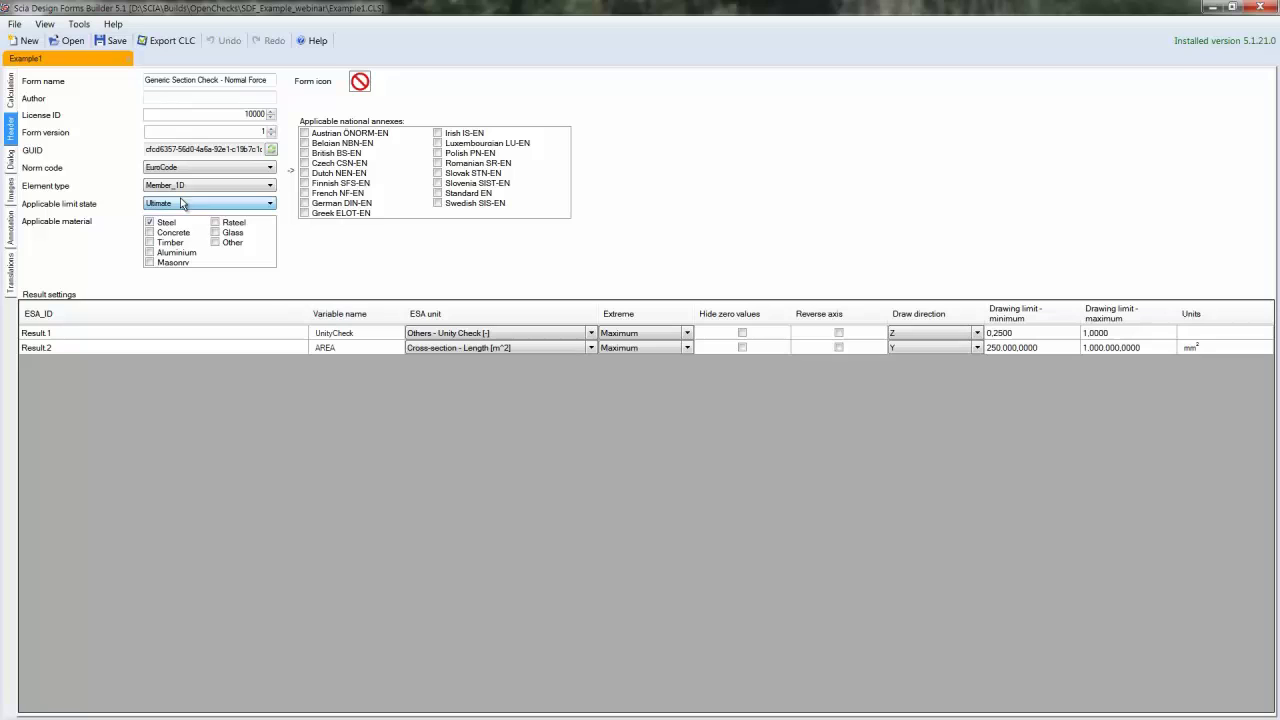
pyautogui.click(172, 224)
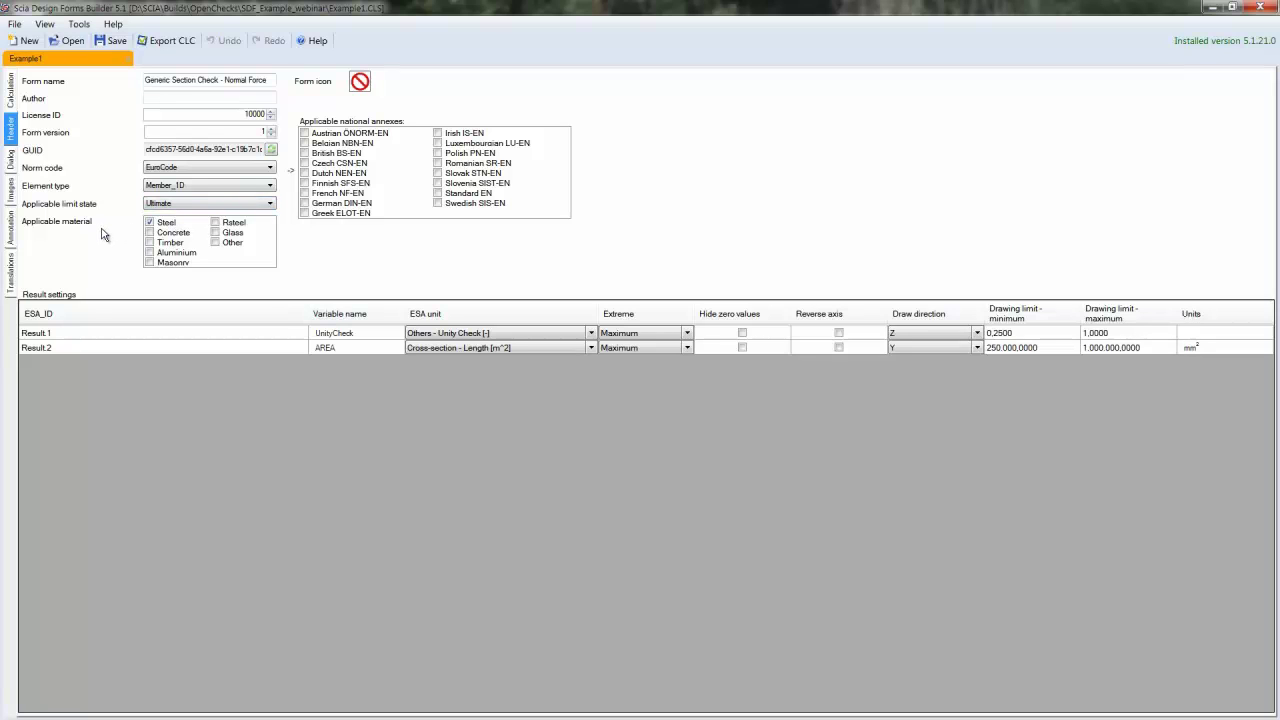
# Return to the form's calculation view, export the form as a CLC file and minimise the Builder
pyautogui.click(11, 95)
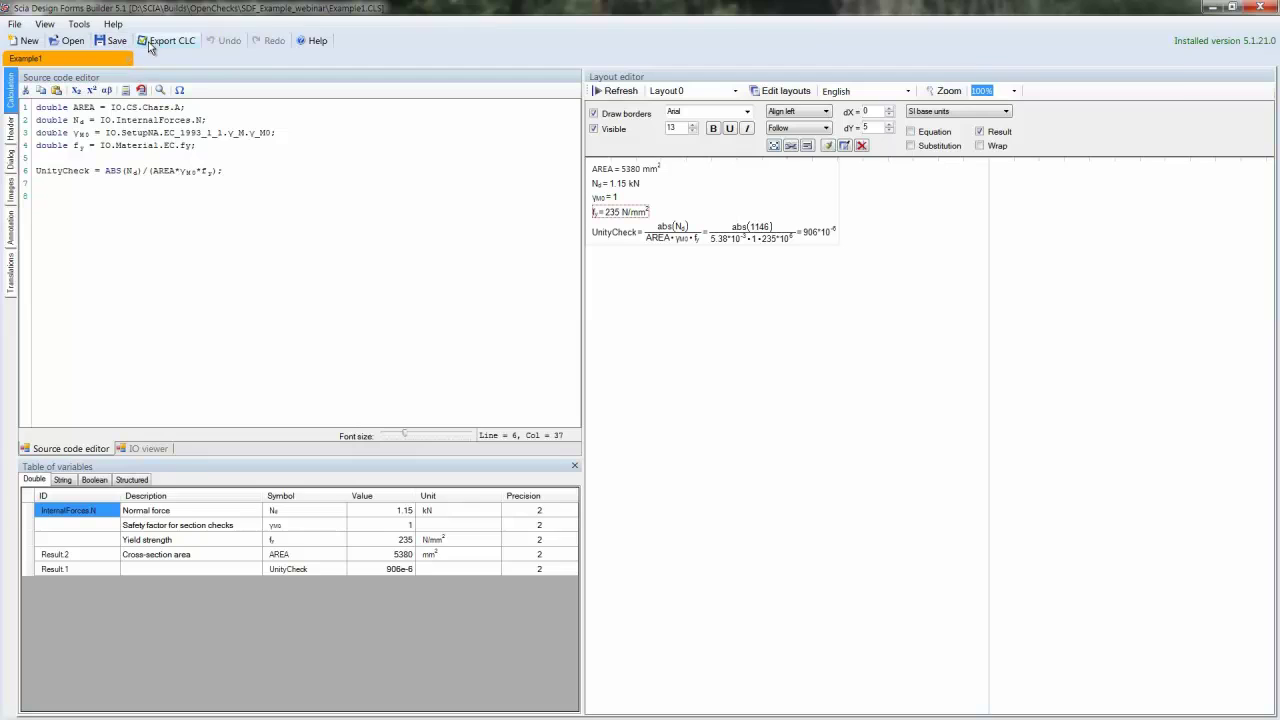
pyautogui.click(154, 47)
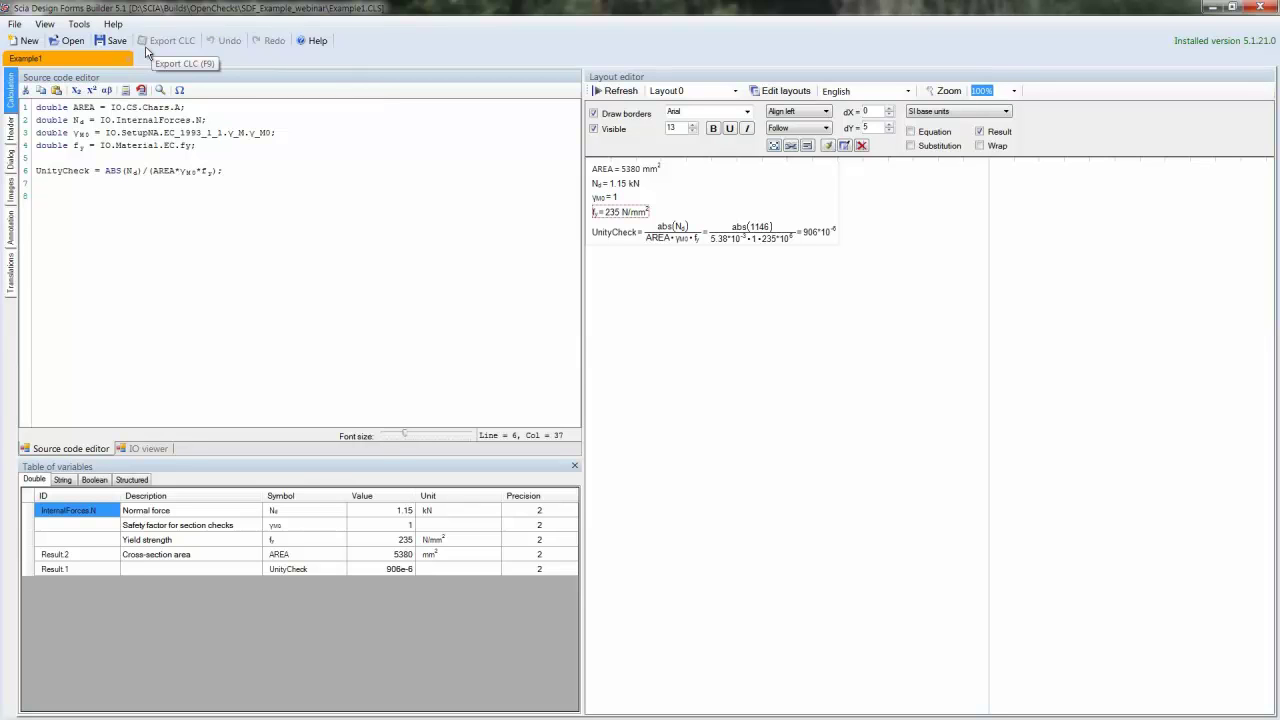
pyautogui.click(1212, 7)
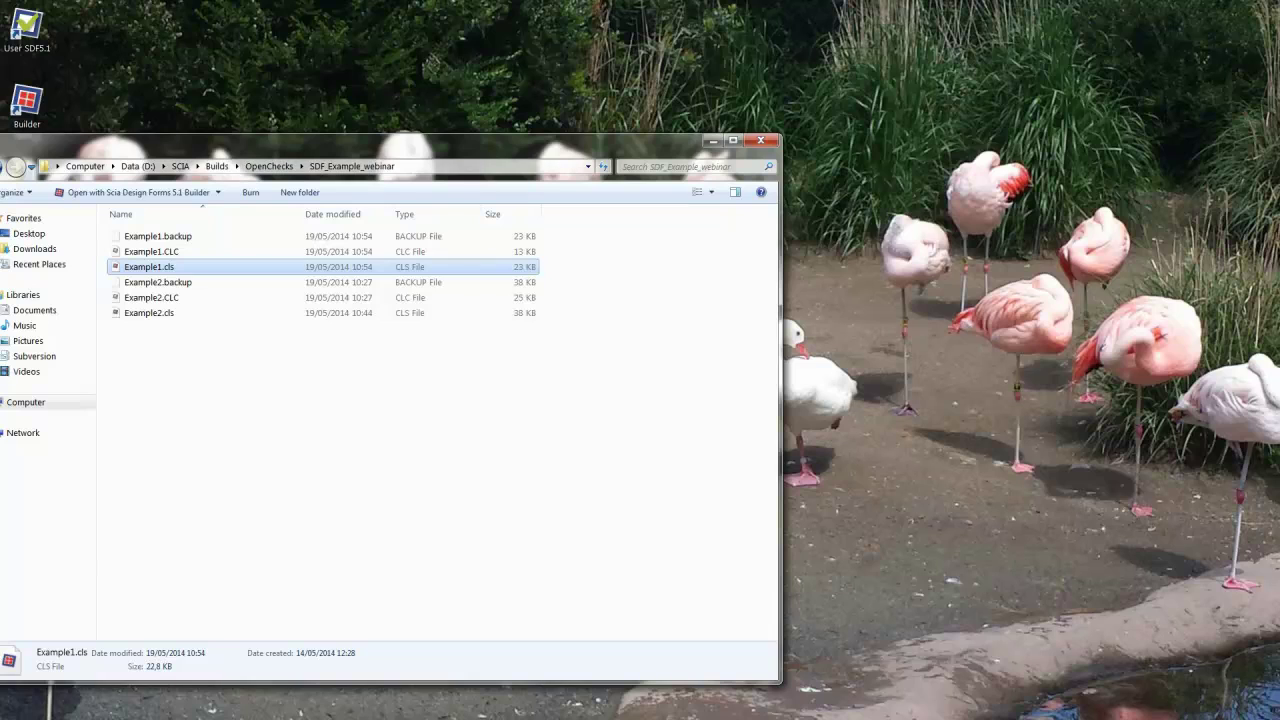
# Switch to Scia Engineer and add a new check in the Check manager from the Example1 design form in SDF_Example_webinar
pyautogui.hotkey('alt', 'Tab')
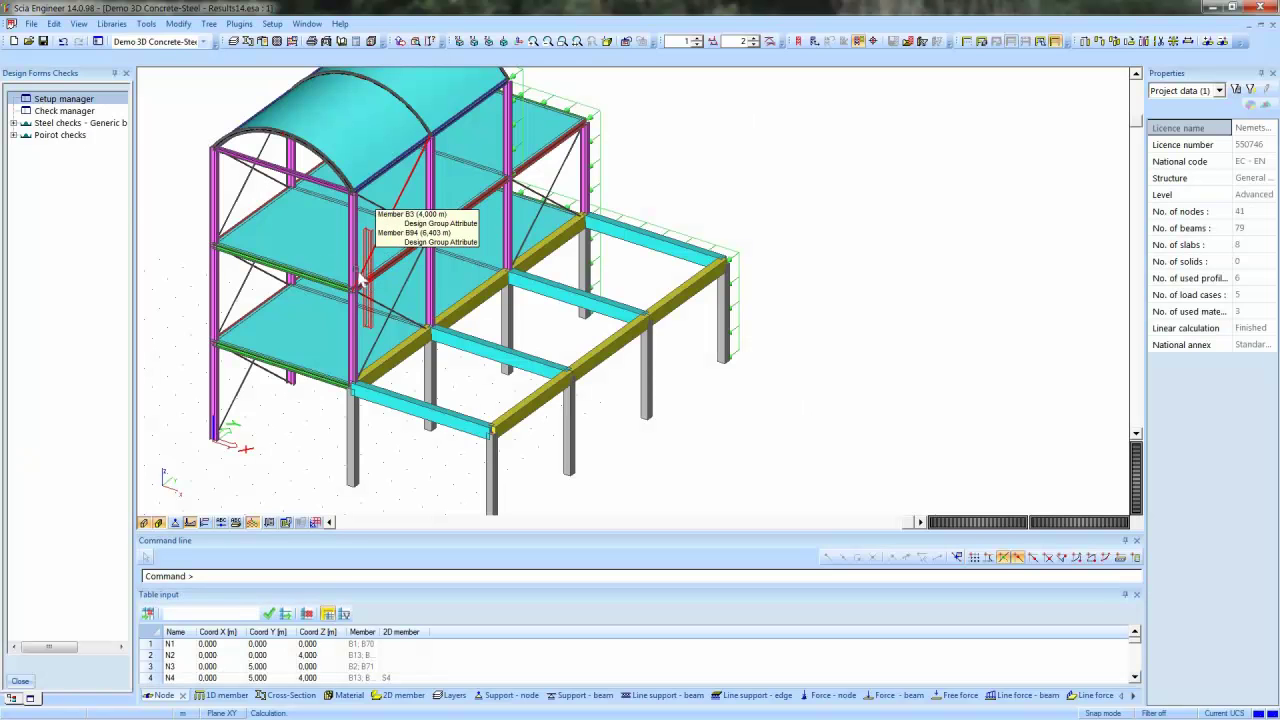
pyautogui.doubleClick(62, 110)
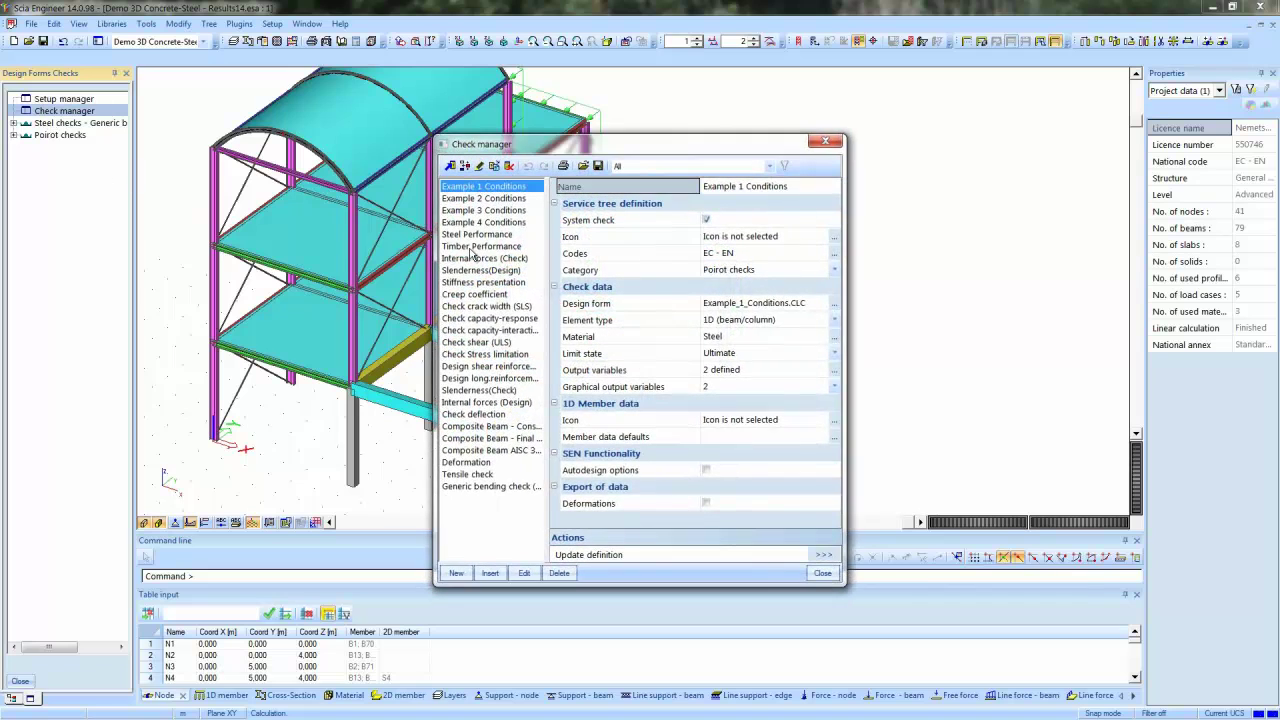
pyautogui.click(451, 166)
pyautogui.click(736, 417)
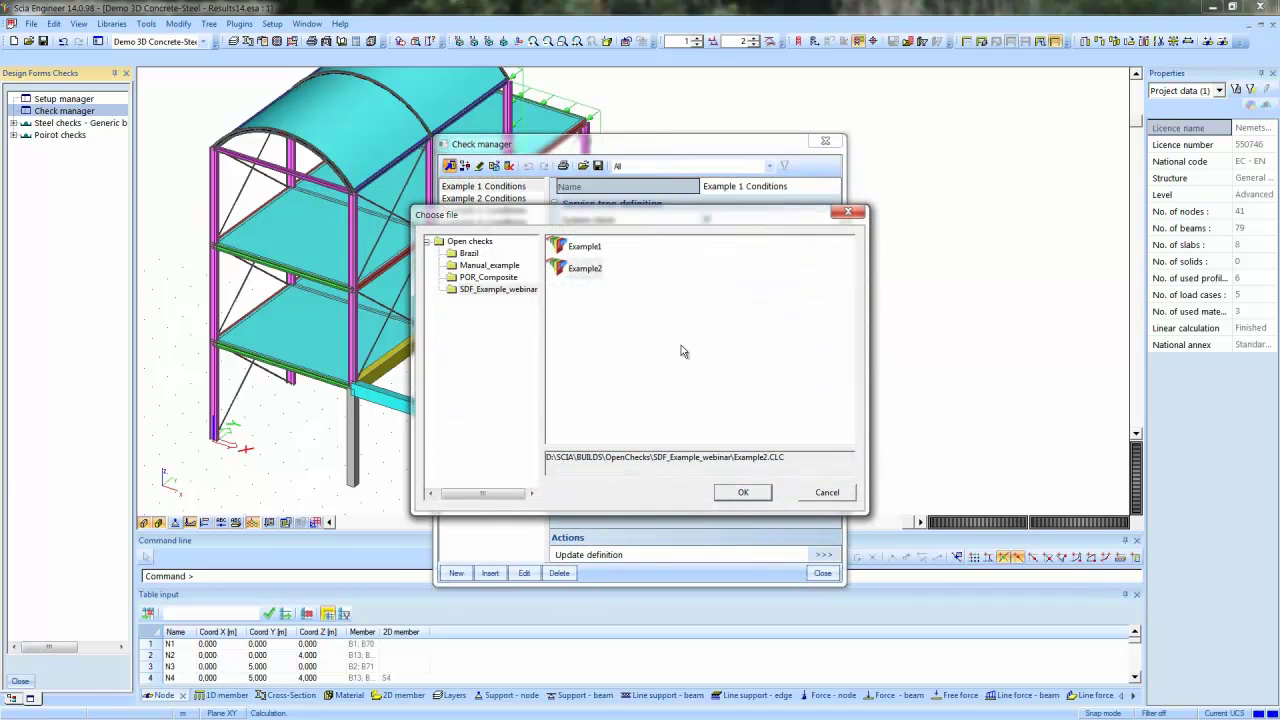
pyautogui.click(586, 252)
pyautogui.click(743, 494)
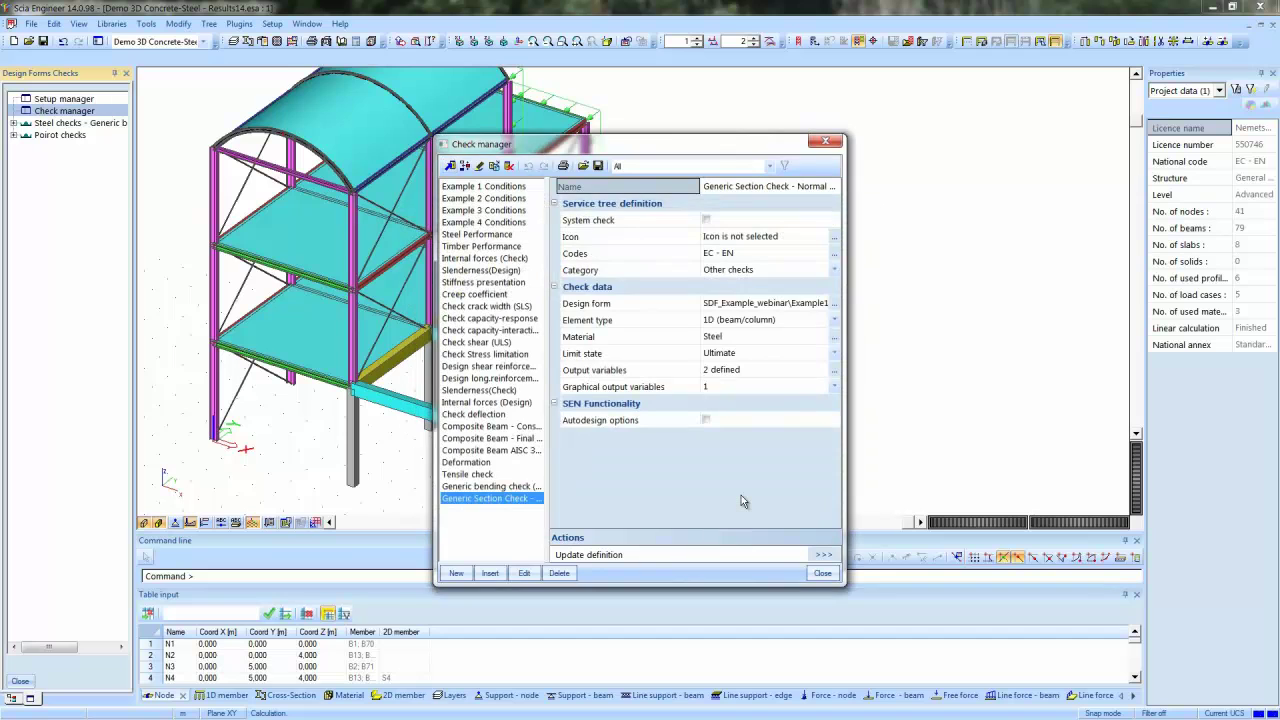
# Assign imgres.bmp from the icons folder as the new check's icon, stretching the image to the required size
pyautogui.doubleClick(750, 240)
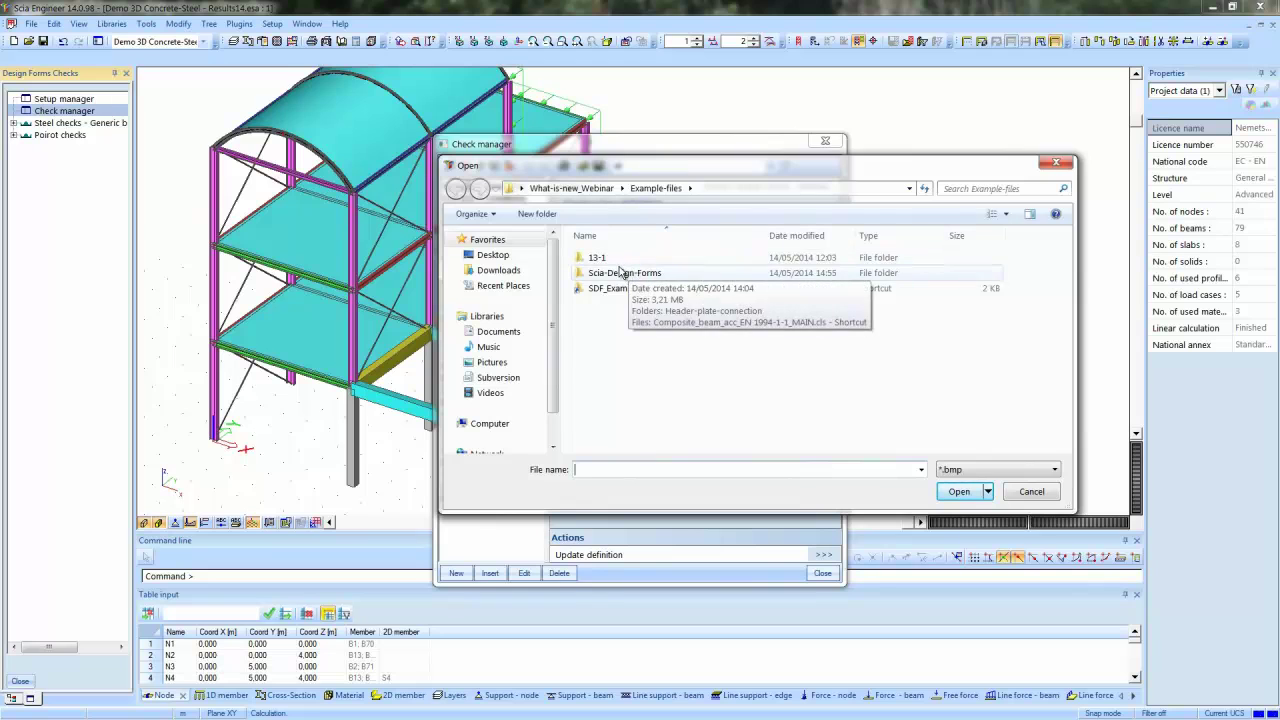
pyautogui.click(571, 188)
pyautogui.doubleClick(608, 273)
pyautogui.click(615, 258)
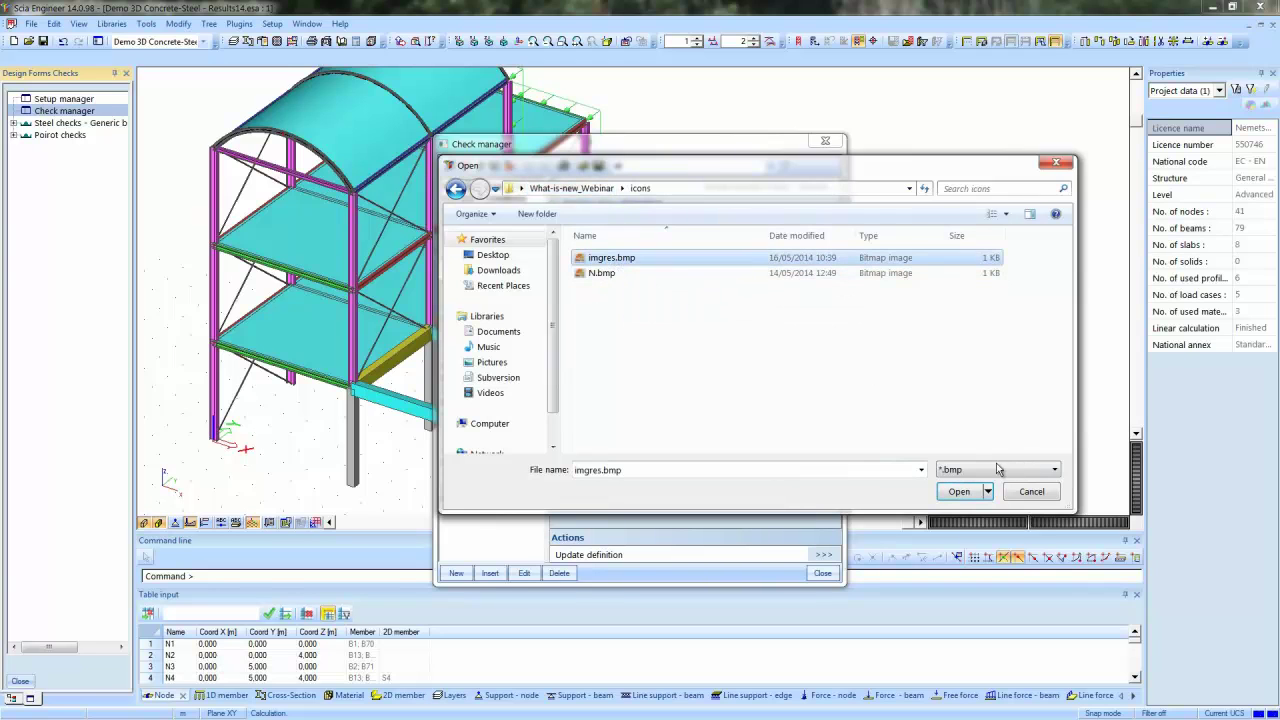
pyautogui.click(966, 490)
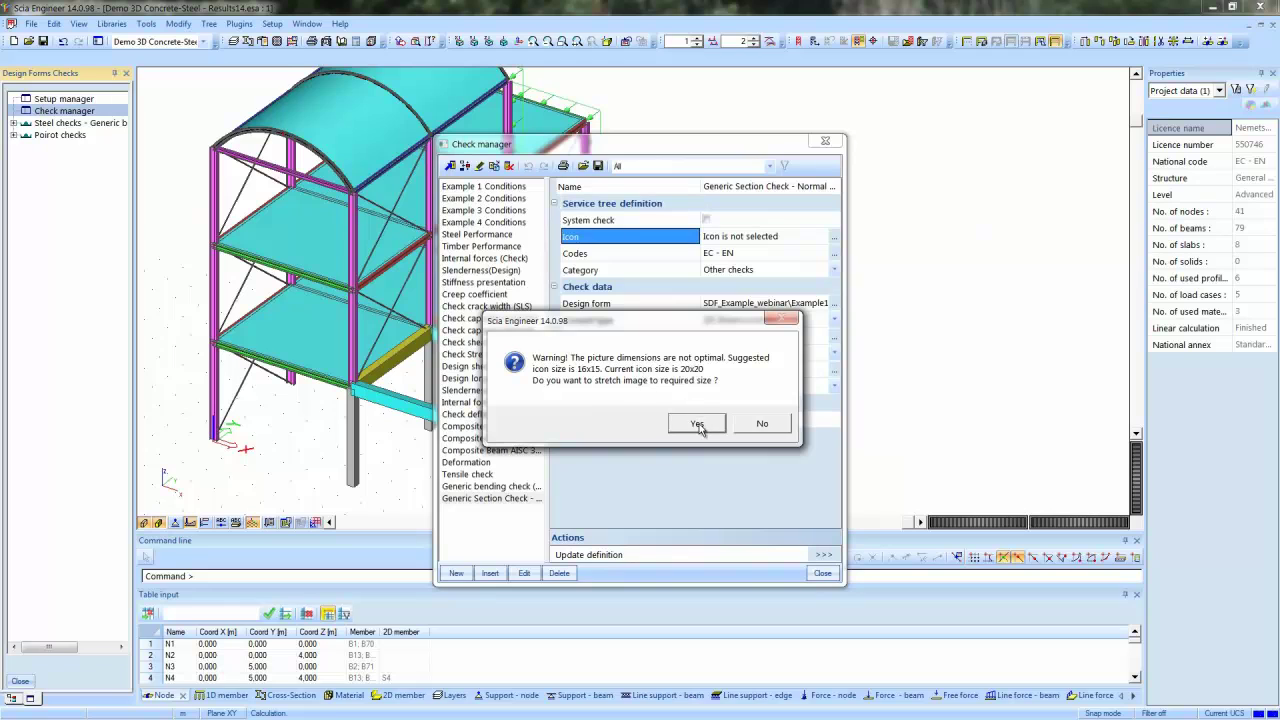
pyautogui.click(697, 424)
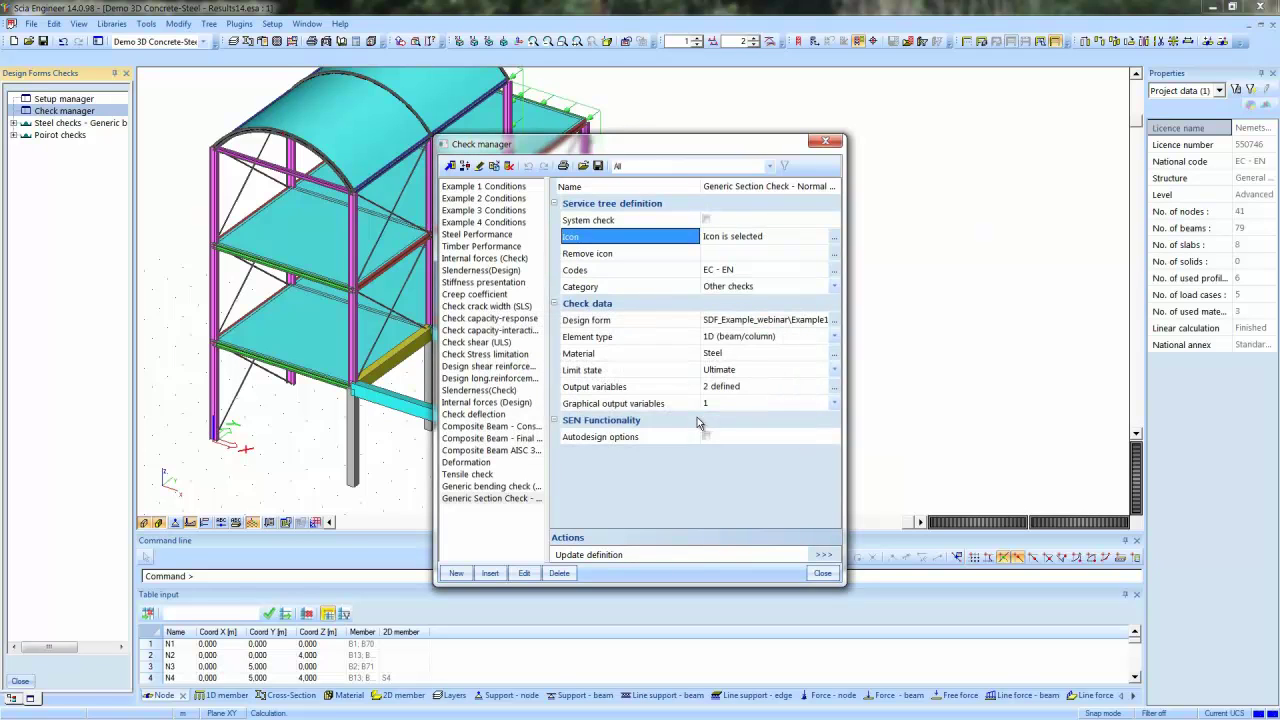
# Look through the new check's available codes without changing them, and set its category to Steel checks
pyautogui.doubleClick(760, 279)
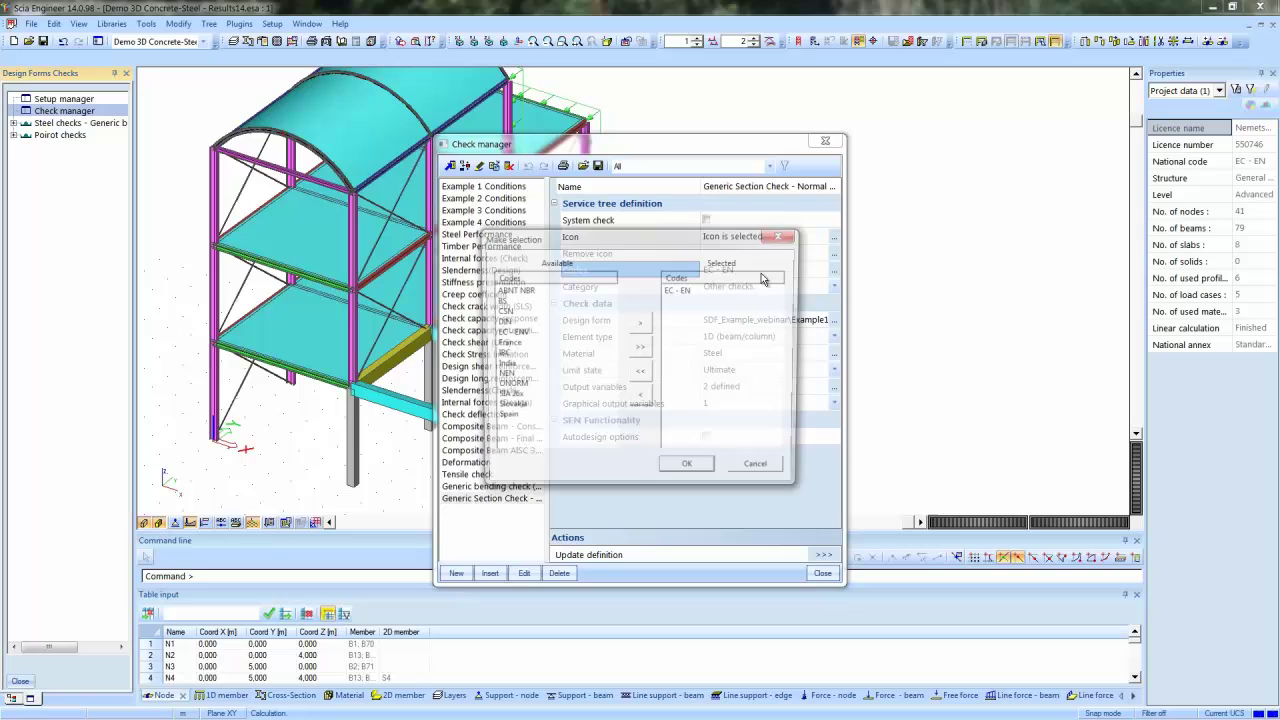
pyautogui.click(762, 468)
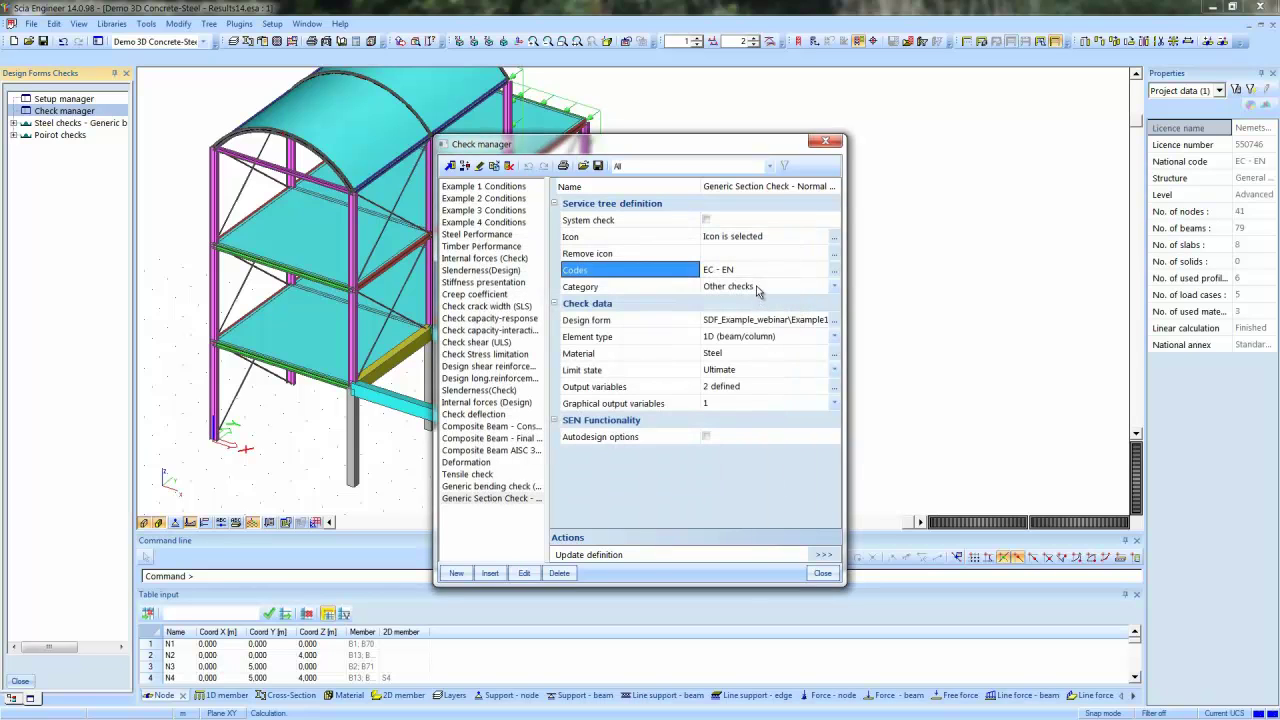
pyautogui.doubleClick(757, 288)
pyautogui.click(755, 313)
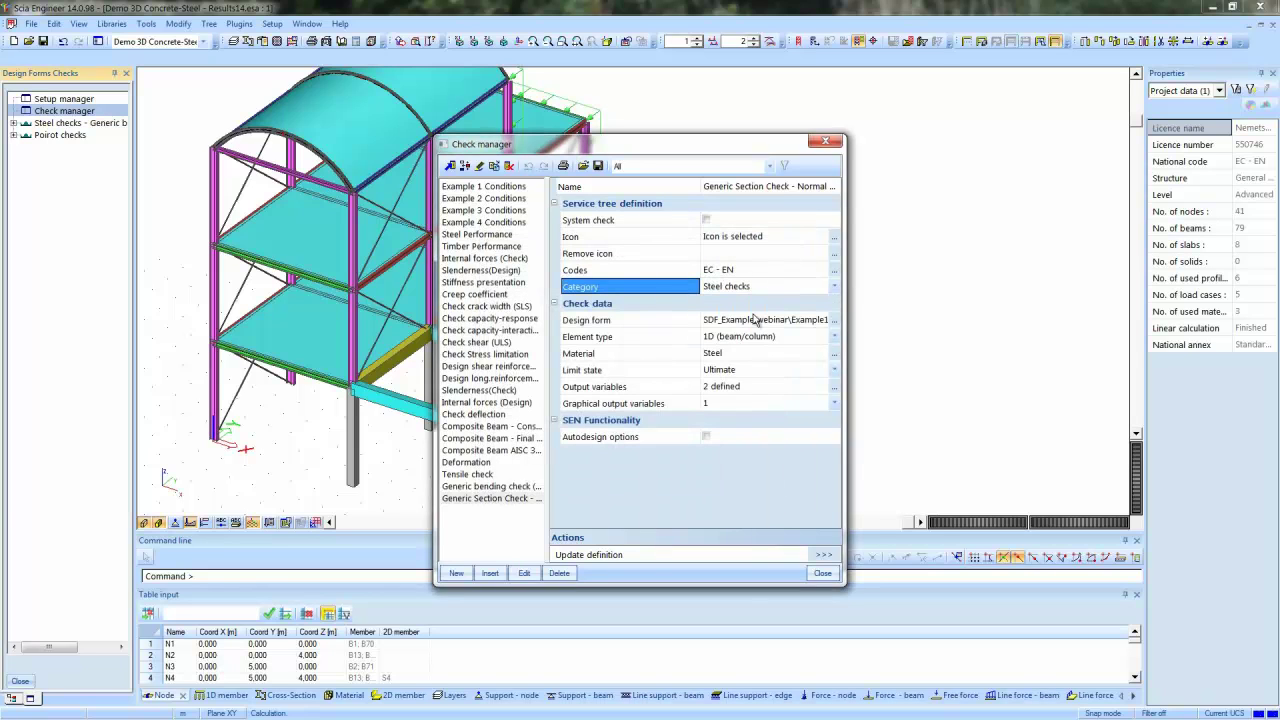
# Review the new check's design form, element type, material and limit state options without changing them
pyautogui.click(834, 320)
pyautogui.click(827, 493)
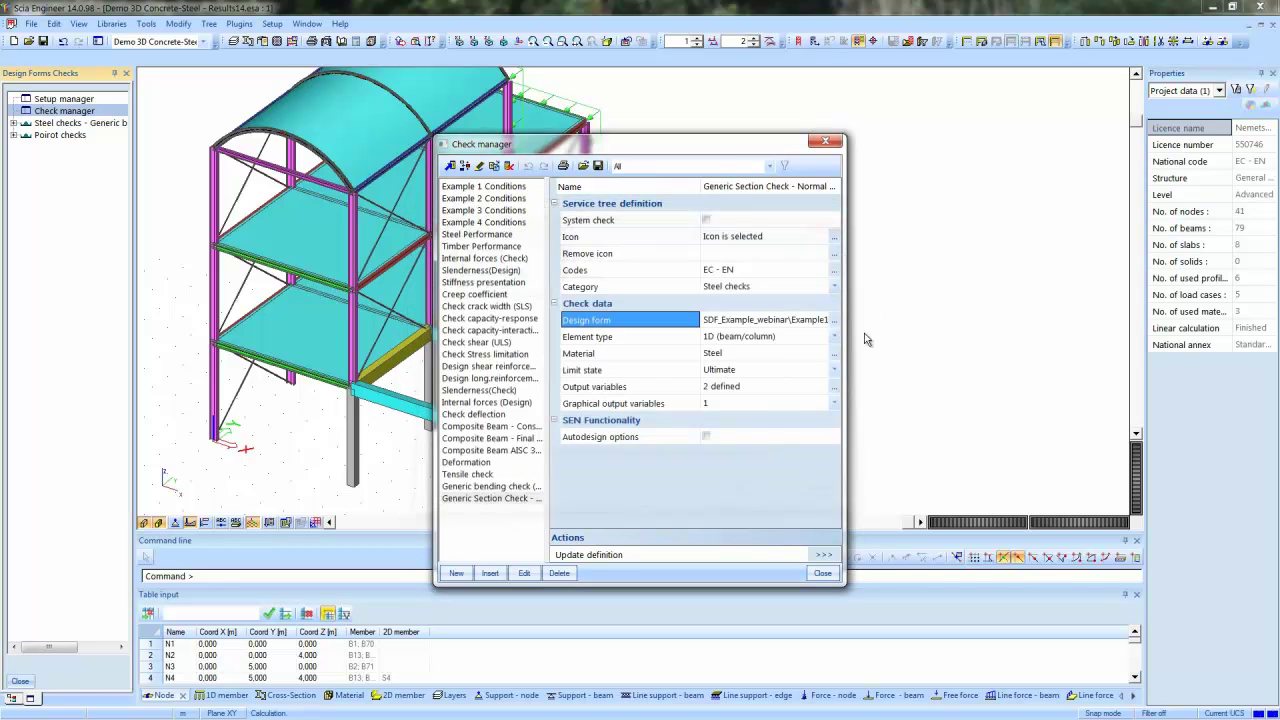
pyautogui.doubleClick(834, 337)
pyautogui.click(834, 352)
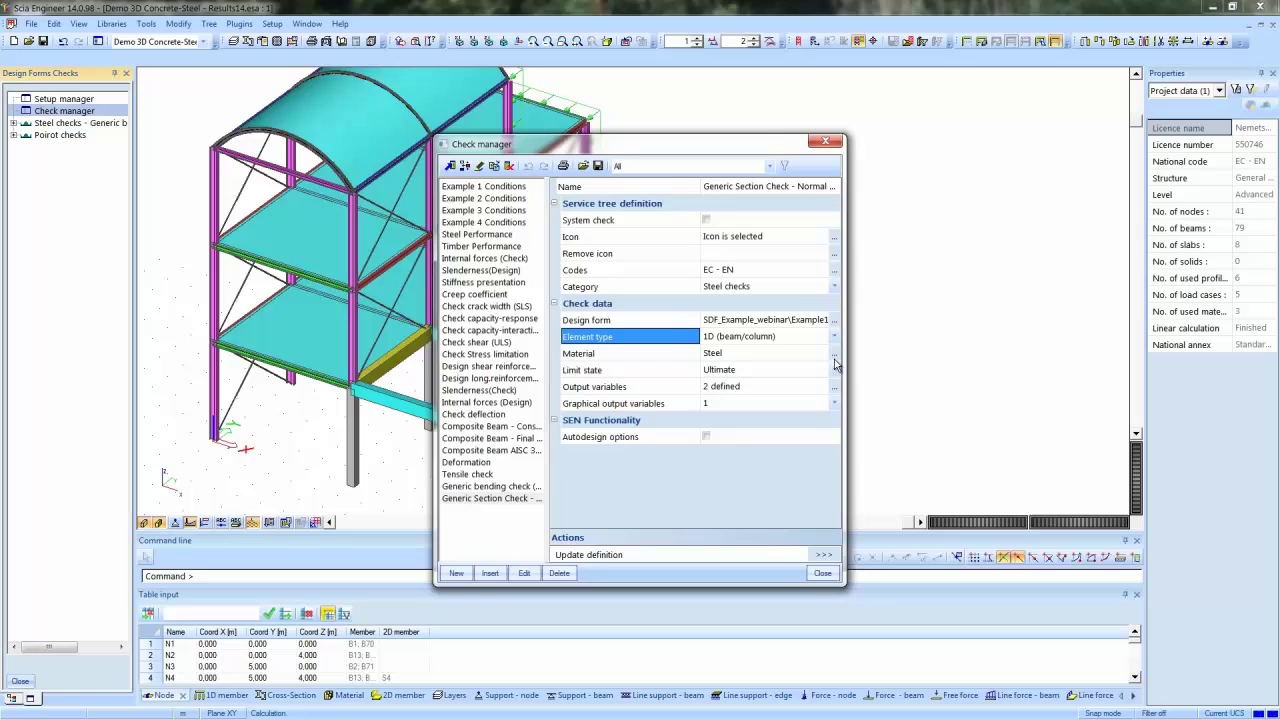
pyautogui.click(835, 355)
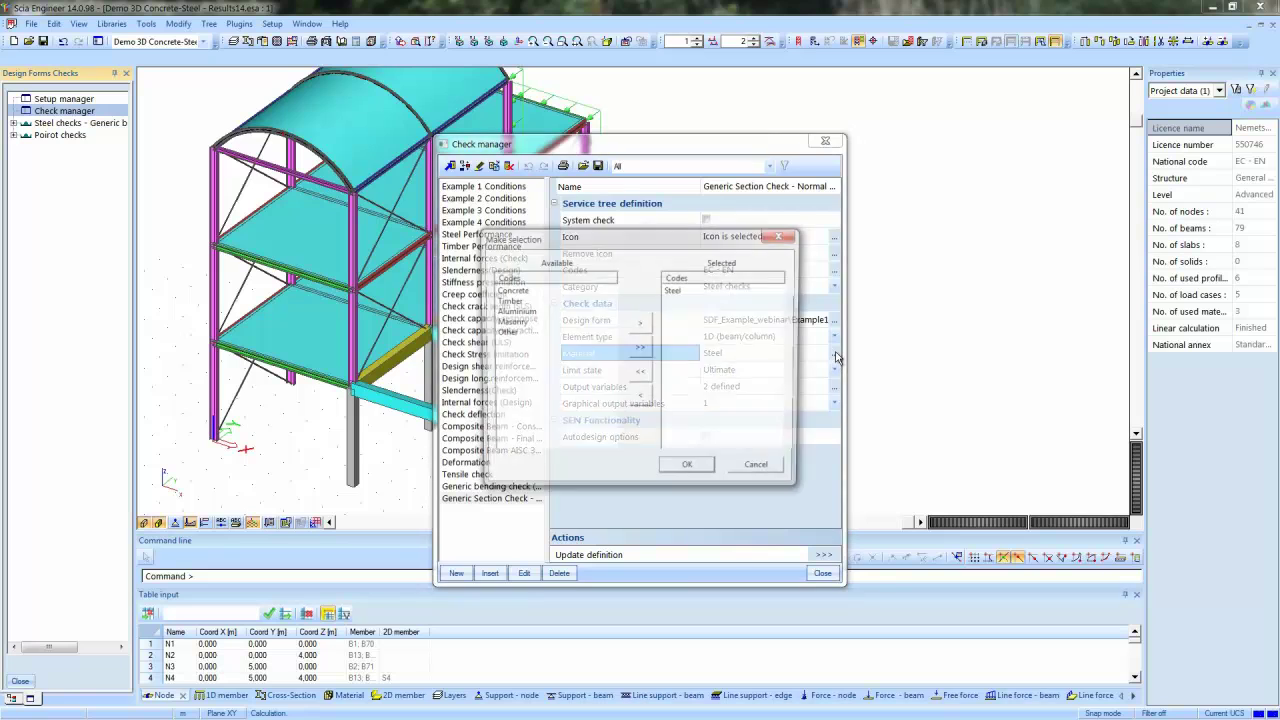
pyautogui.click(762, 469)
pyautogui.click(835, 371)
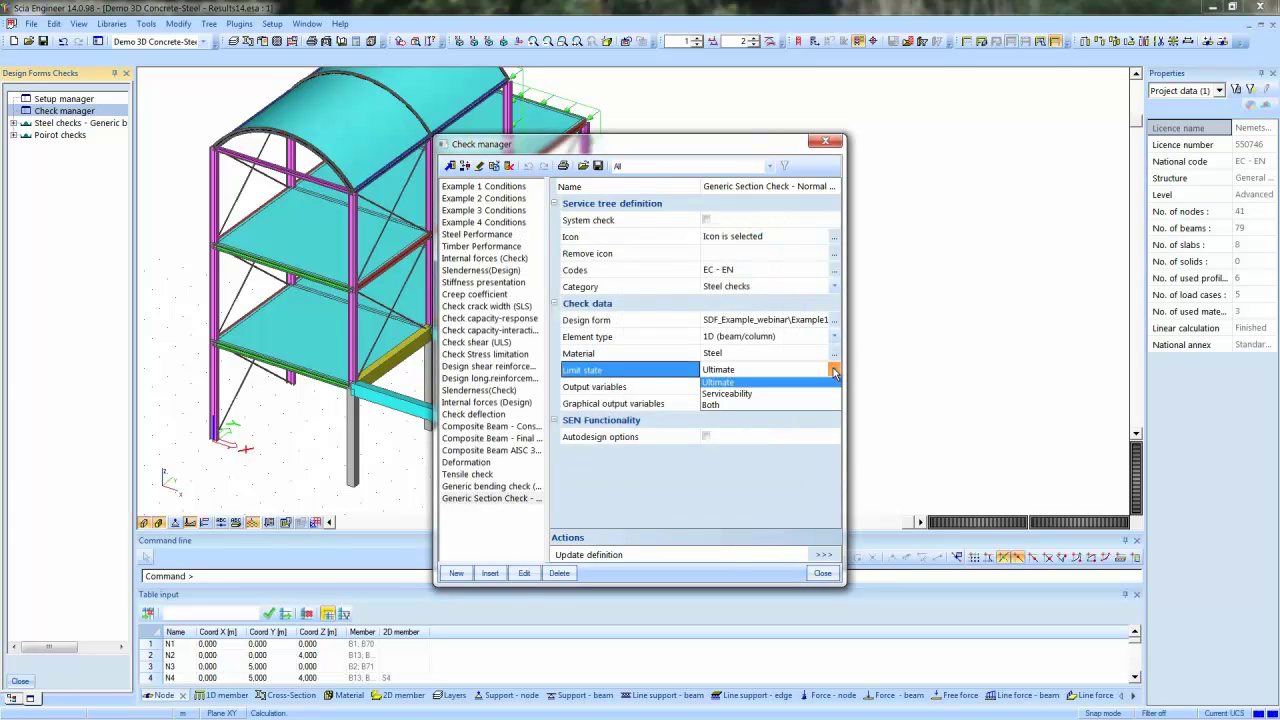
# Examine the units, extremes and drawing settings of the check's UnityCheck and AREA output variables
pyautogui.click(835, 387)
pyautogui.click(834, 387)
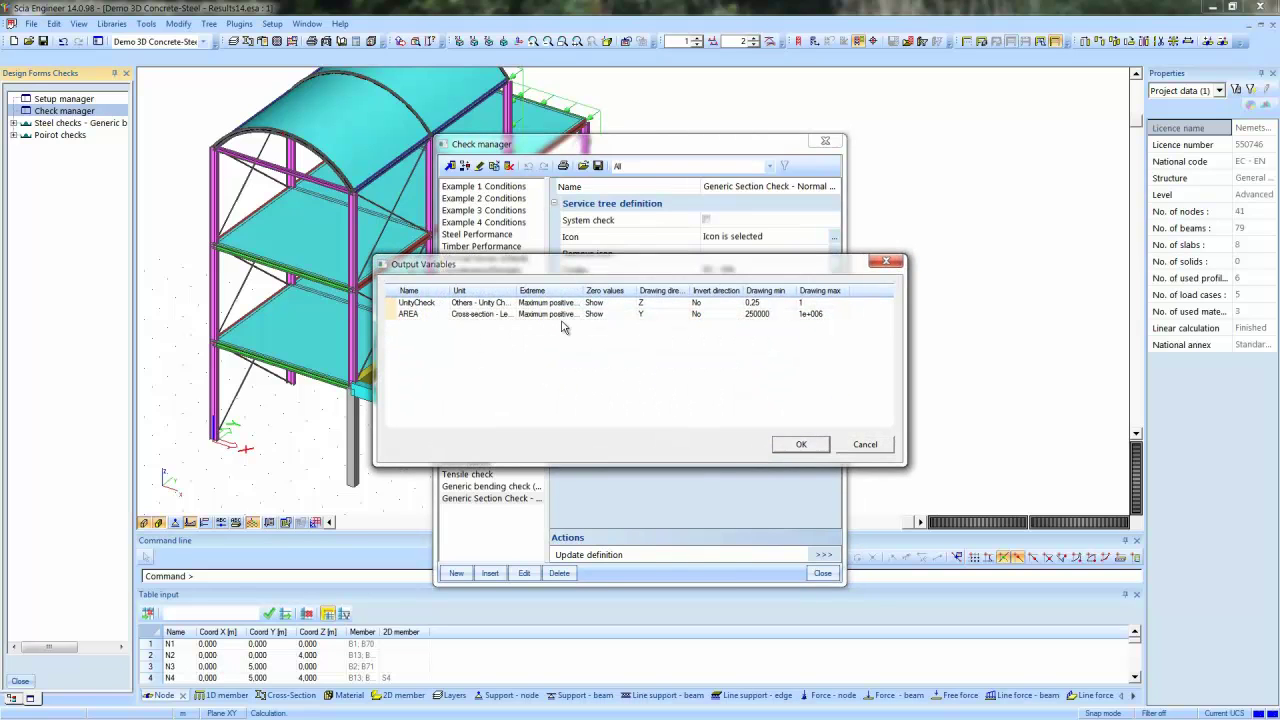
pyautogui.click(801, 444)
# Set the graphical output variables to 2 with Autodesign options enabled, and update the check's definition
pyautogui.click(834, 404)
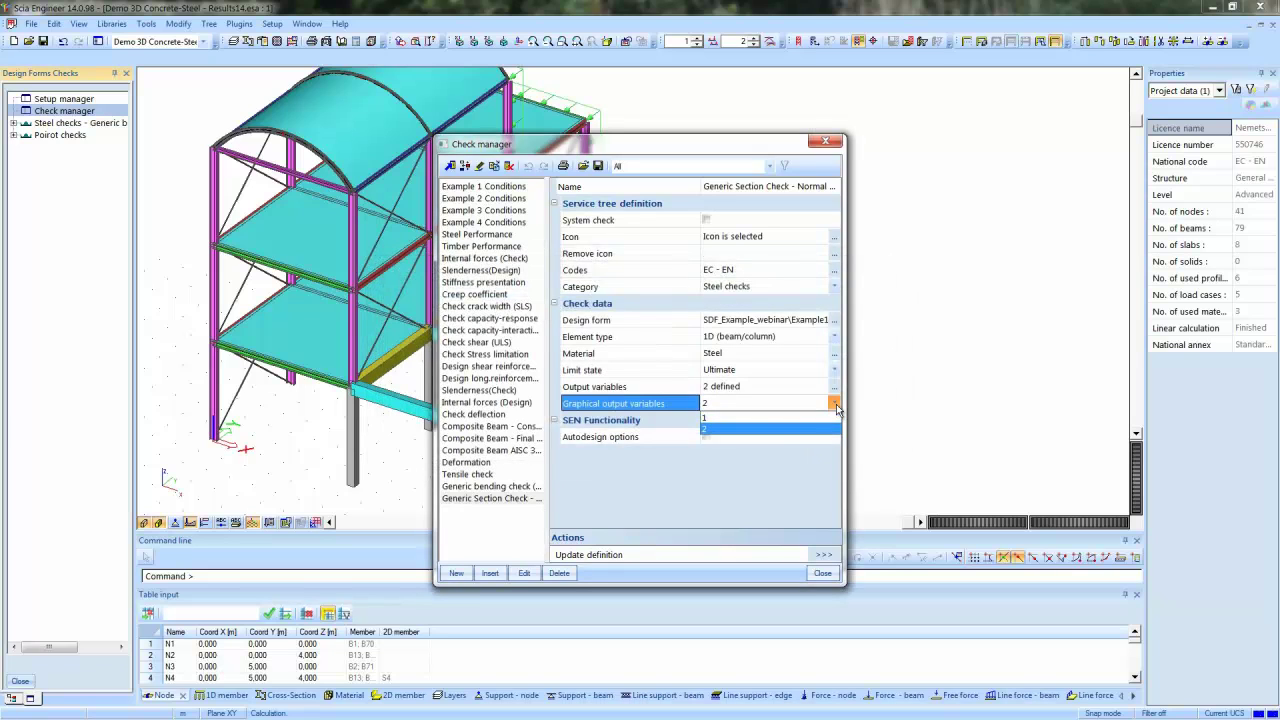
pyautogui.click(706, 437)
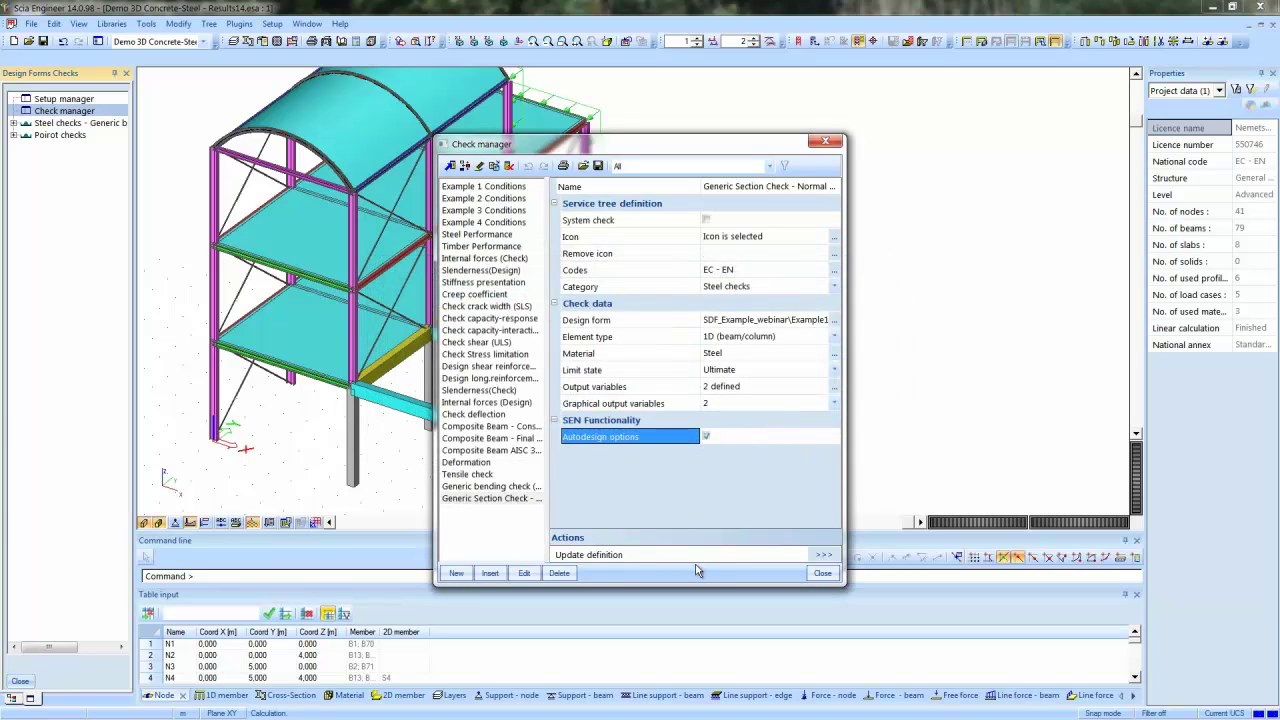
pyautogui.click(824, 555)
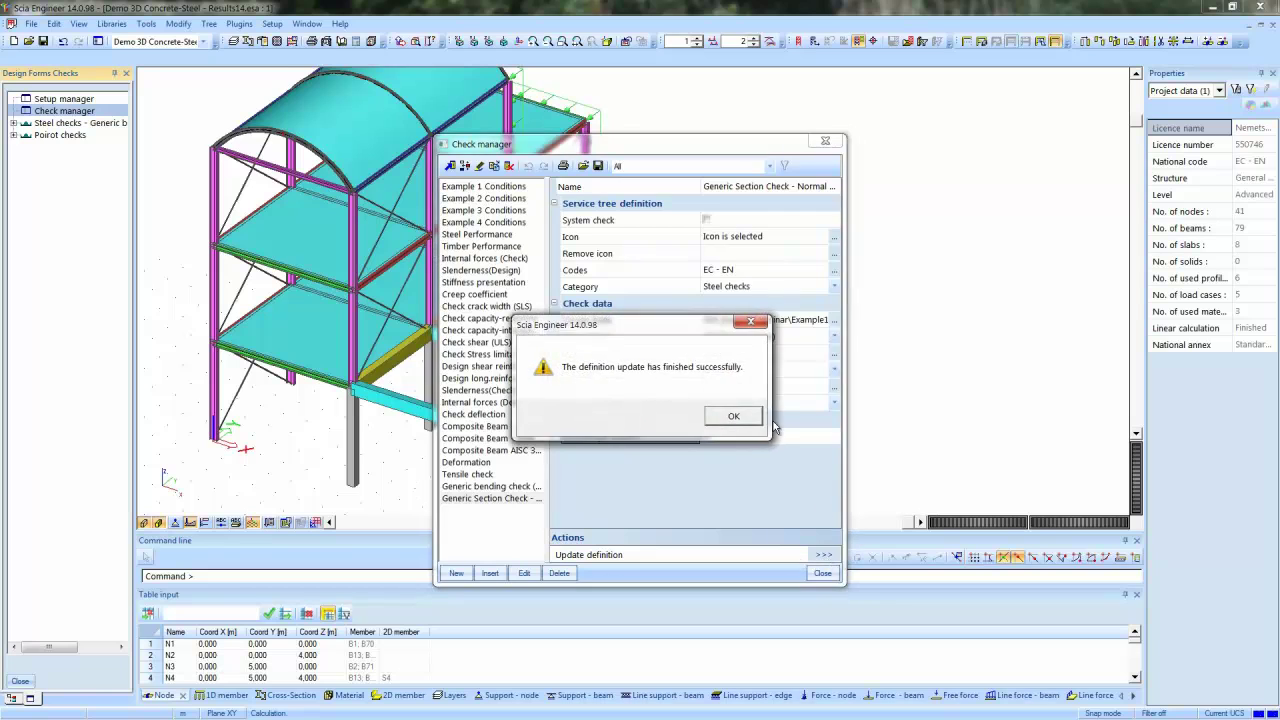
pyautogui.click(732, 415)
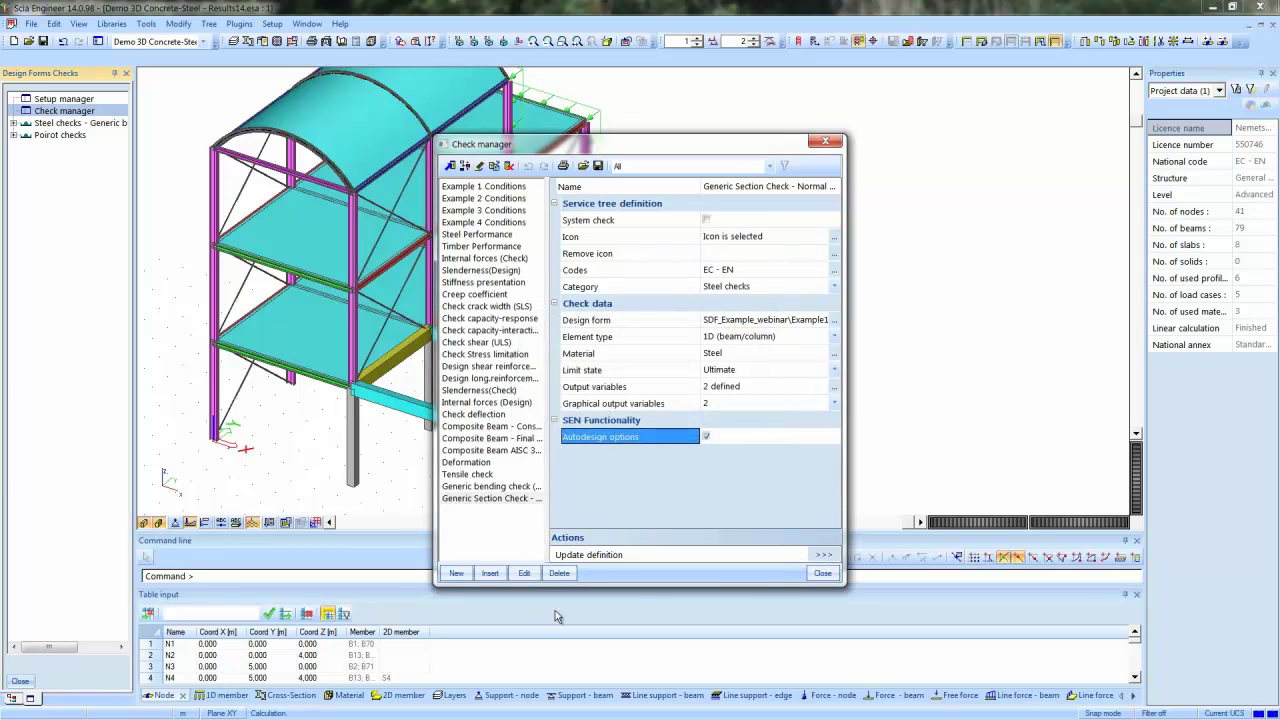
# Close the Check manager and expand the Steel checks group in the Design Forms Checks tree
pyautogui.click(822, 574)
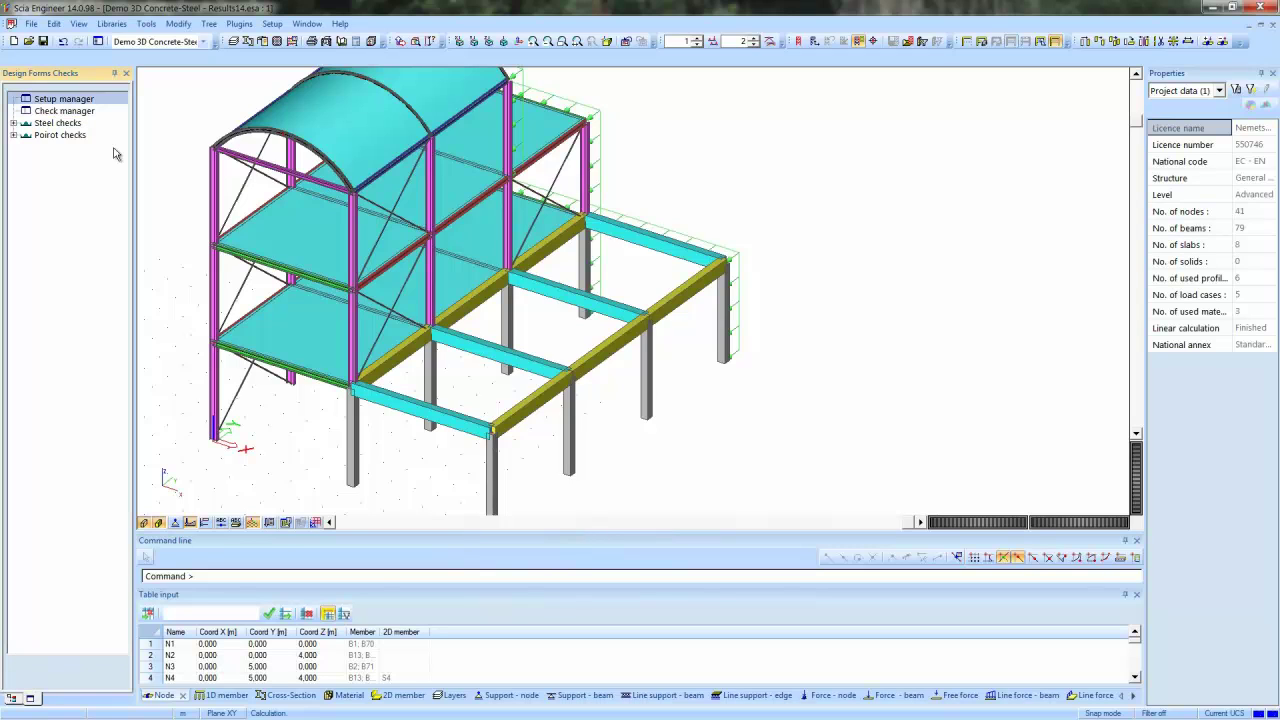
pyautogui.doubleClick(25, 123)
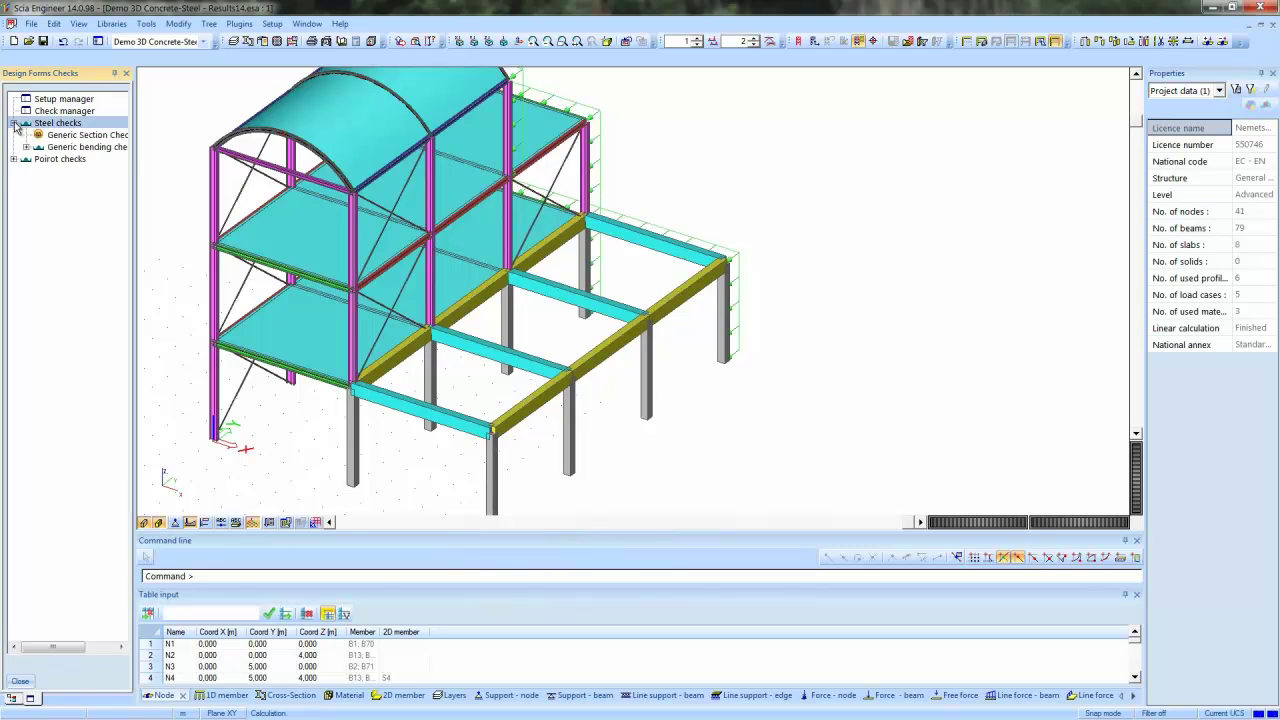
# Run the Generic Section Check on the structure and turn off the rendered member and surface display to expose the result diagrams
pyautogui.click(58, 137)
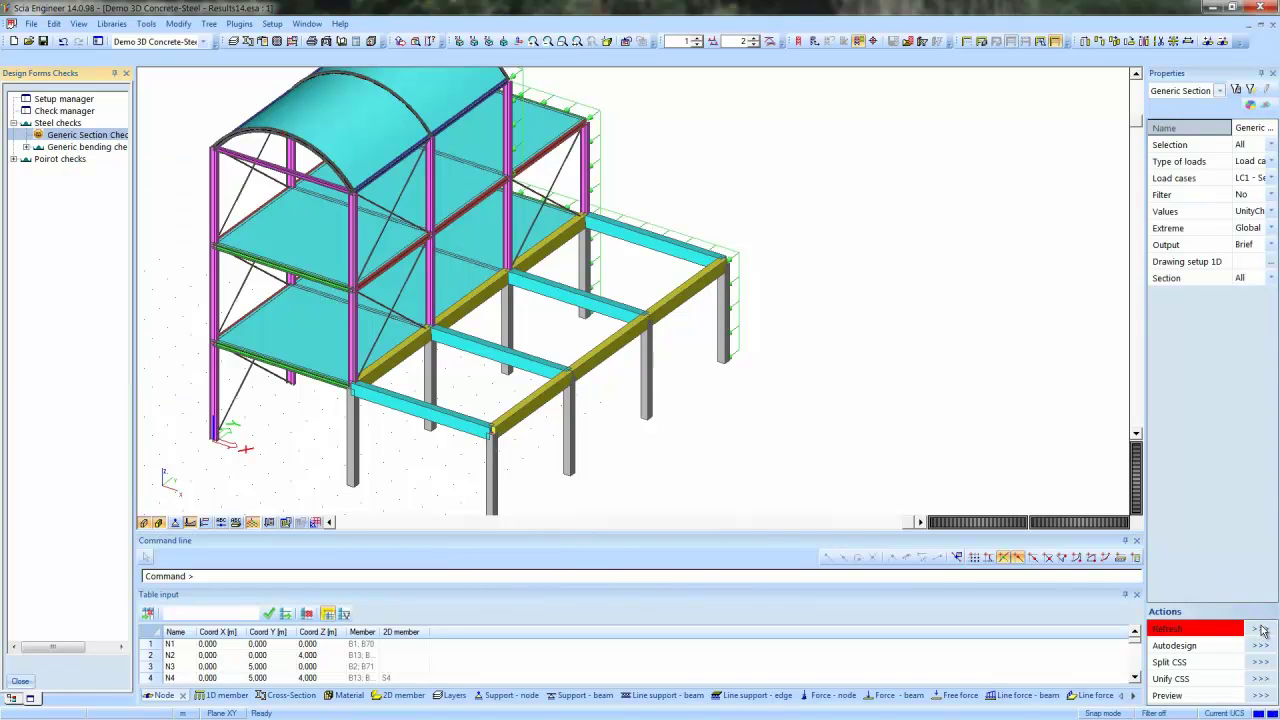
pyautogui.click(1260, 629)
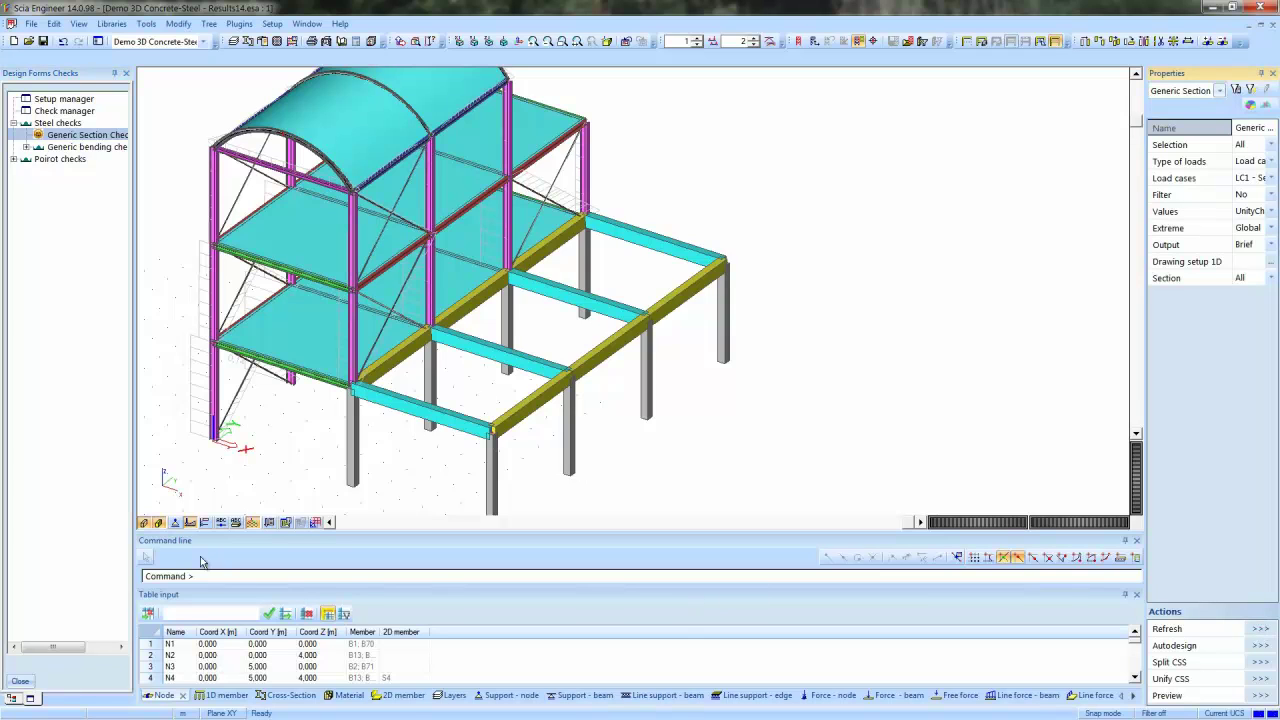
pyautogui.click(145, 522)
pyautogui.click(158, 522)
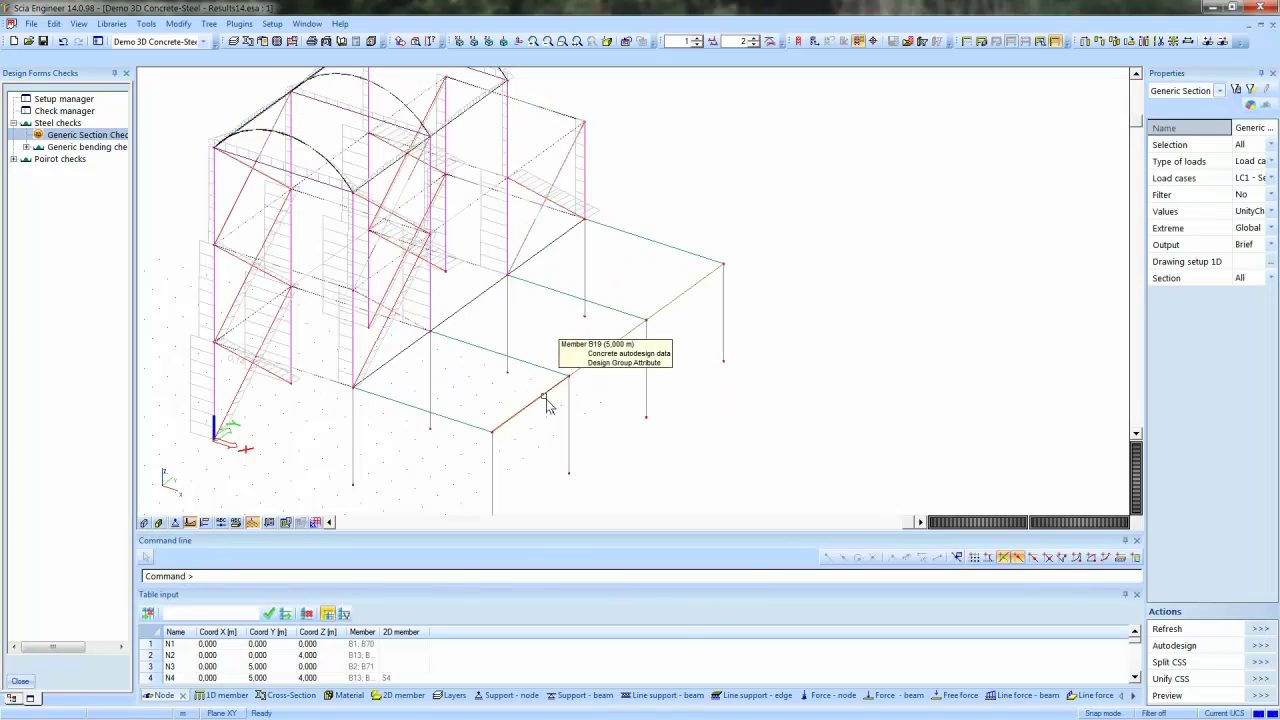
pyautogui.moveTo(531, 426); pyautogui.dragTo(552, 456, button='middle')
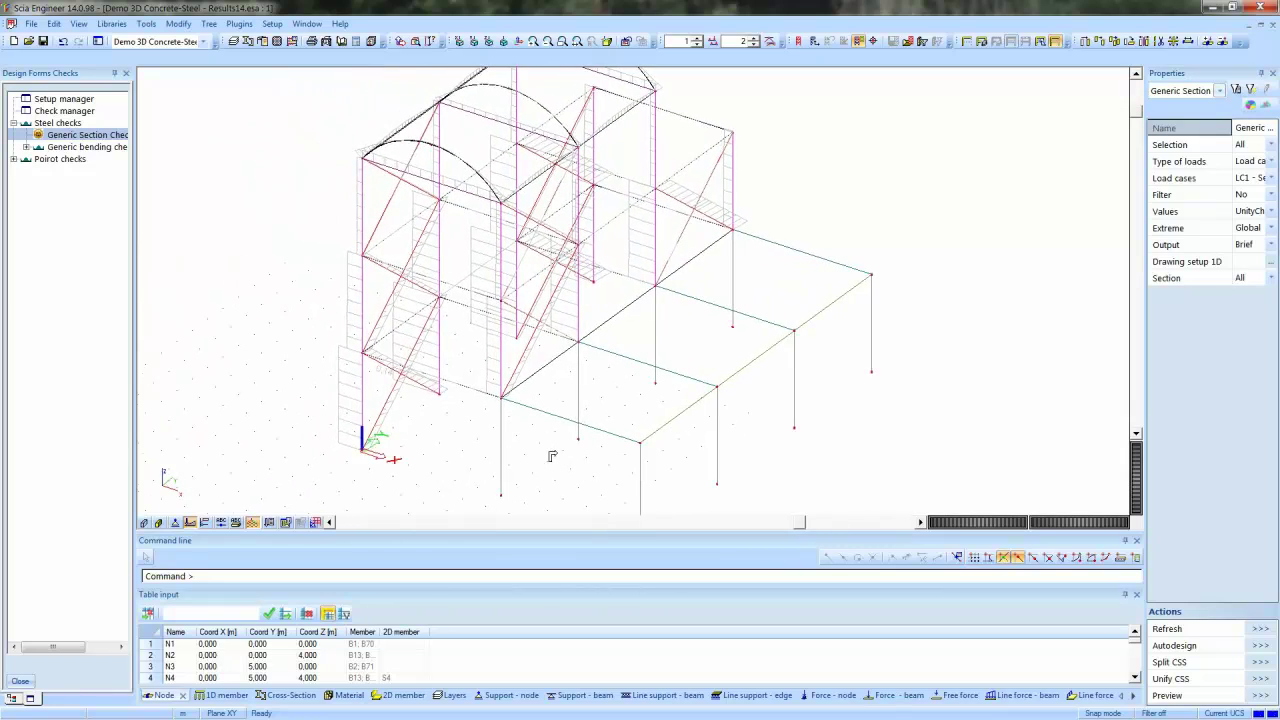
pyautogui.keyDown('ctrl'); pyautogui.moveTo(552, 456); pyautogui.dragTo(609, 443, button='right'); pyautogui.keyUp('ctrl')
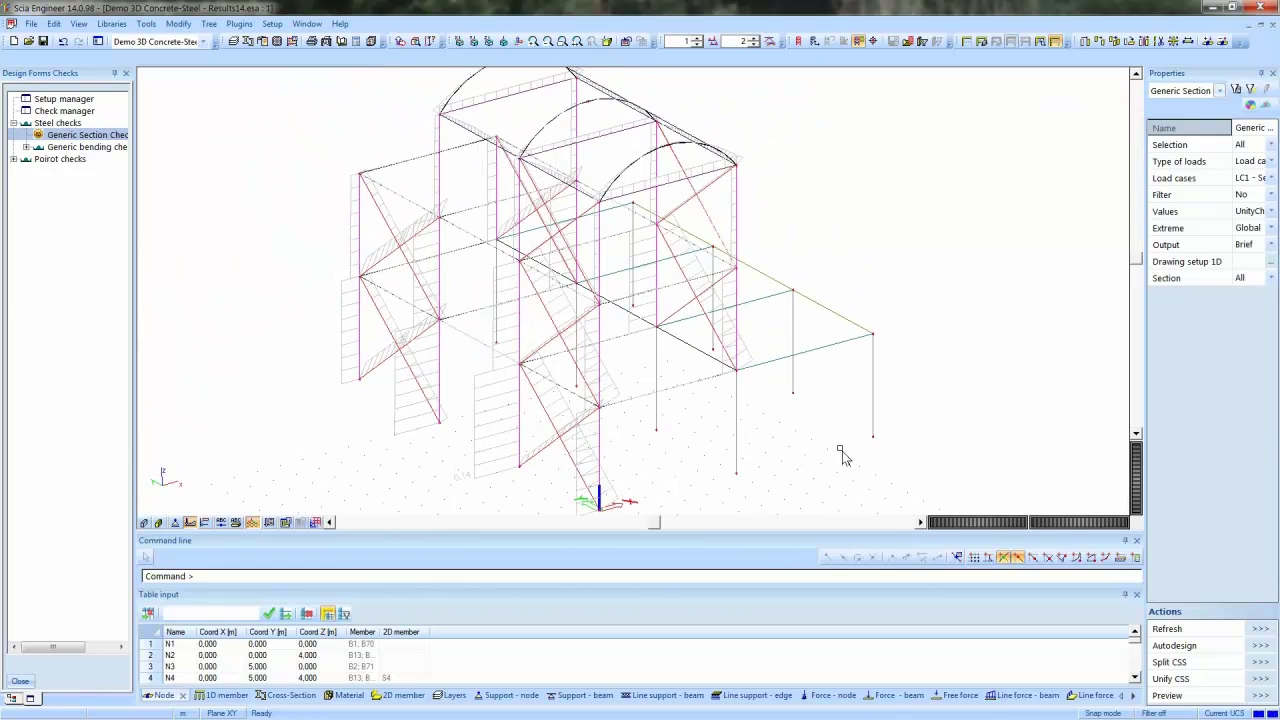
# Set the section check's type of loads to Combinations with ULS for all members and refresh the results
pyautogui.click(1256, 147)
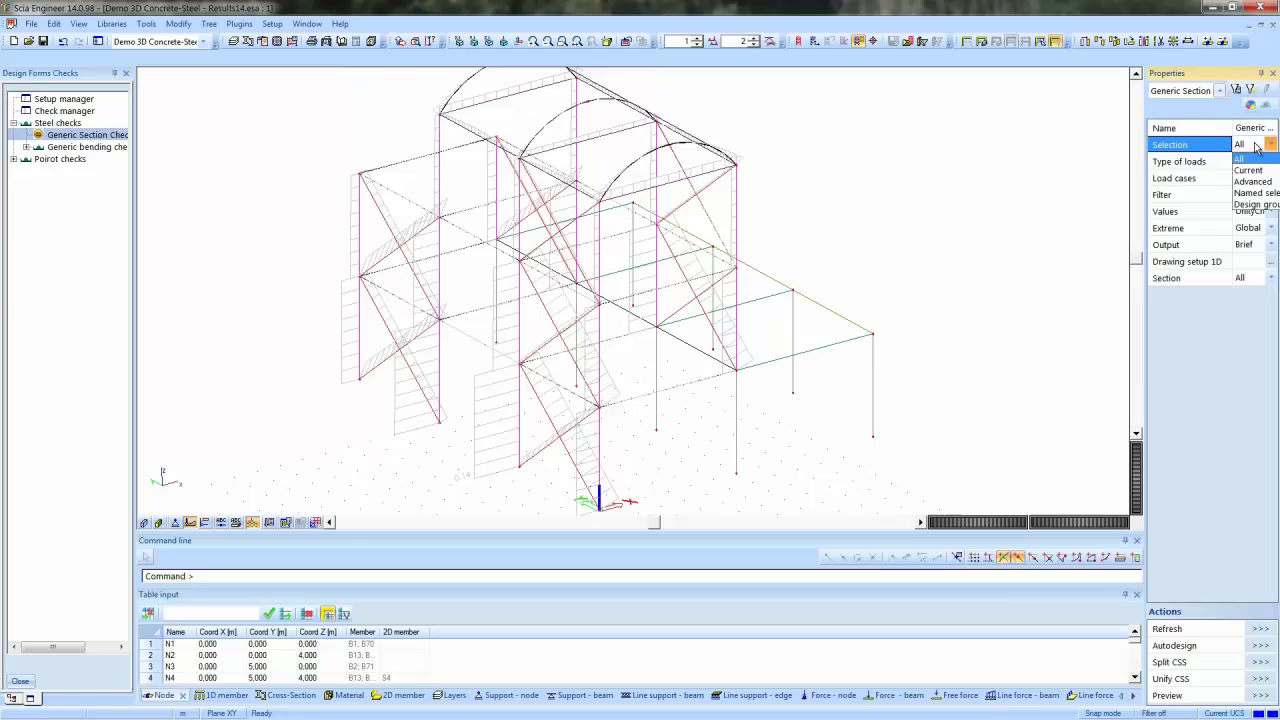
pyautogui.click(1256, 147)
pyautogui.click(1257, 163)
pyautogui.click(1256, 176)
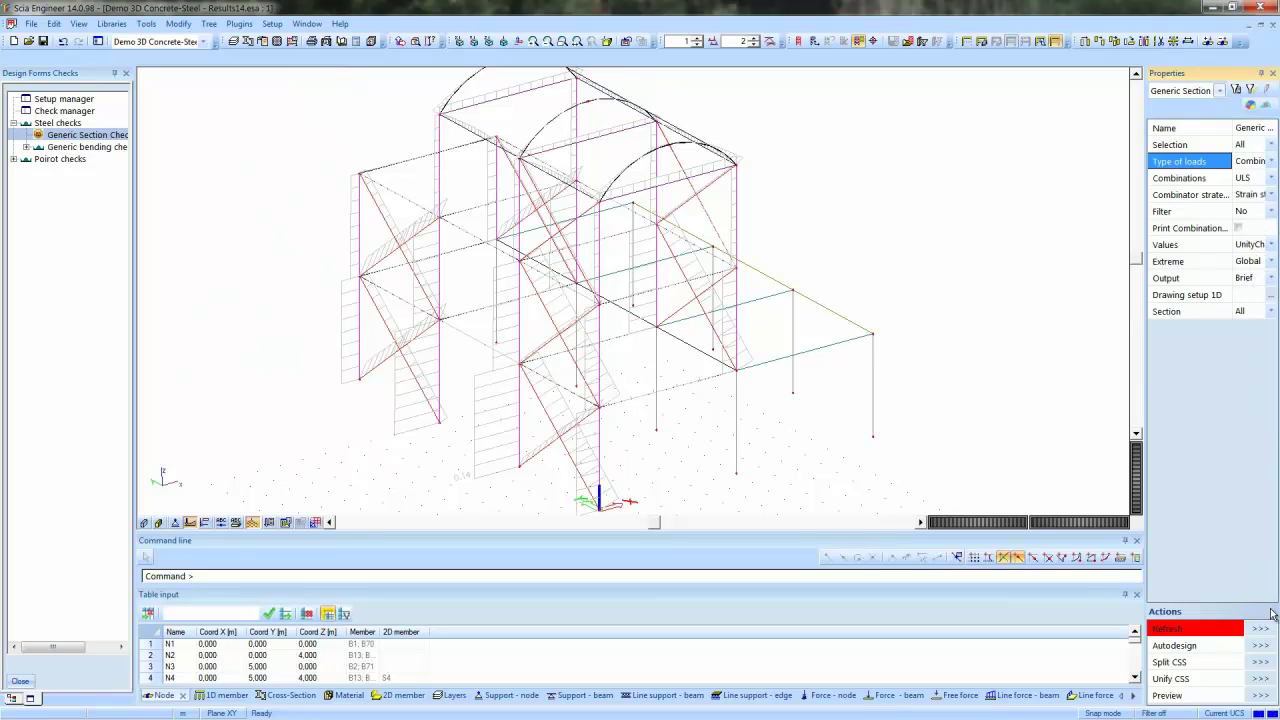
pyautogui.click(1266, 628)
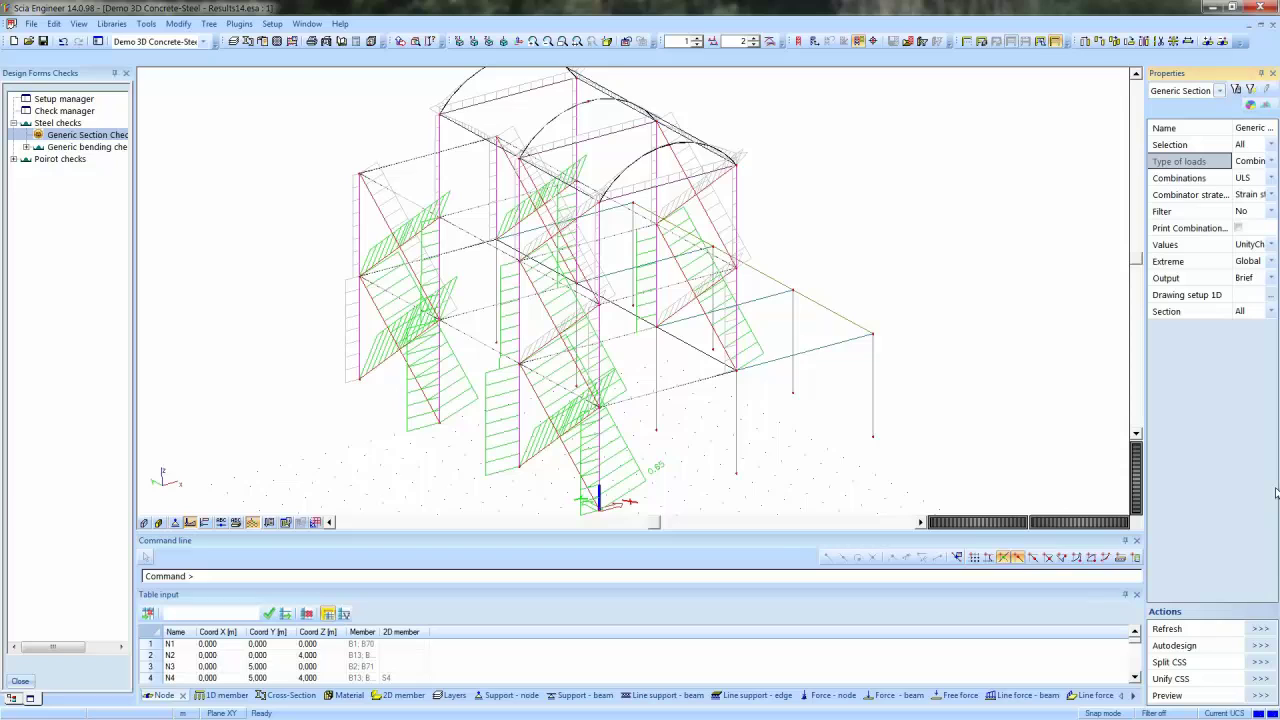
# Set the check's extreme to Member and refresh the UnityCheck diagrams on the structure
pyautogui.click(1260, 261)
pyautogui.click(1248, 280)
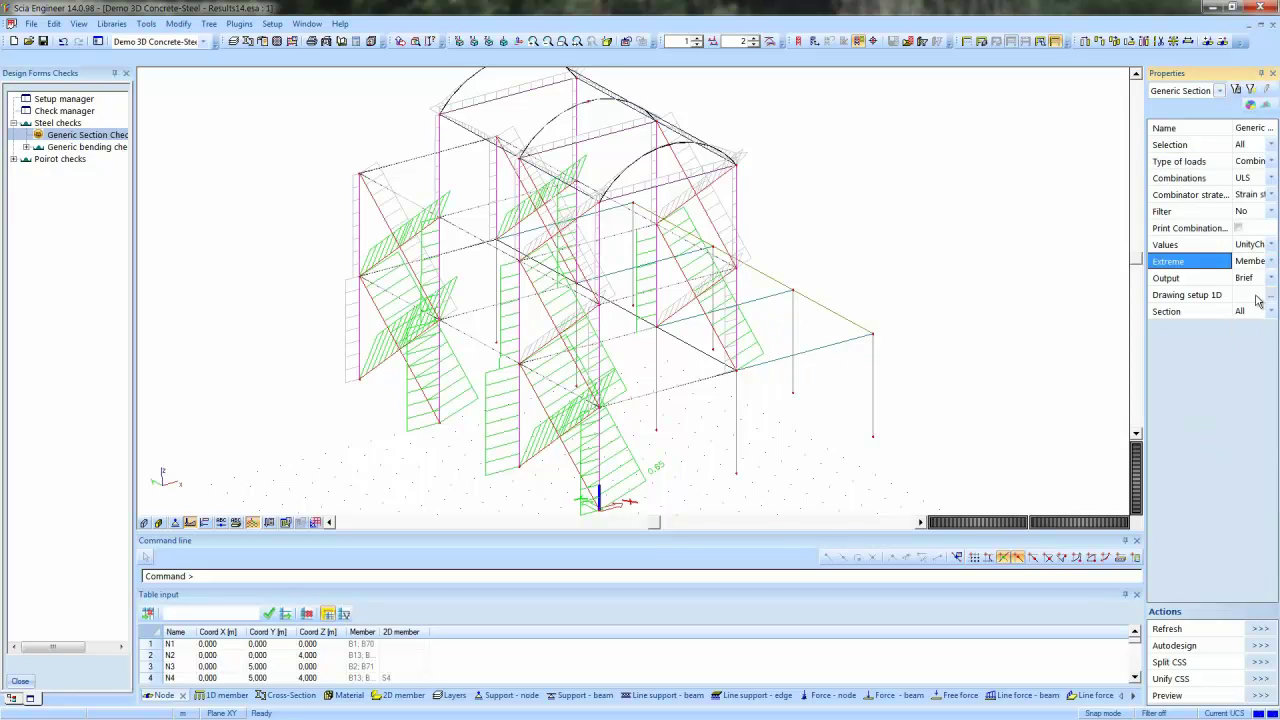
pyautogui.click(1258, 627)
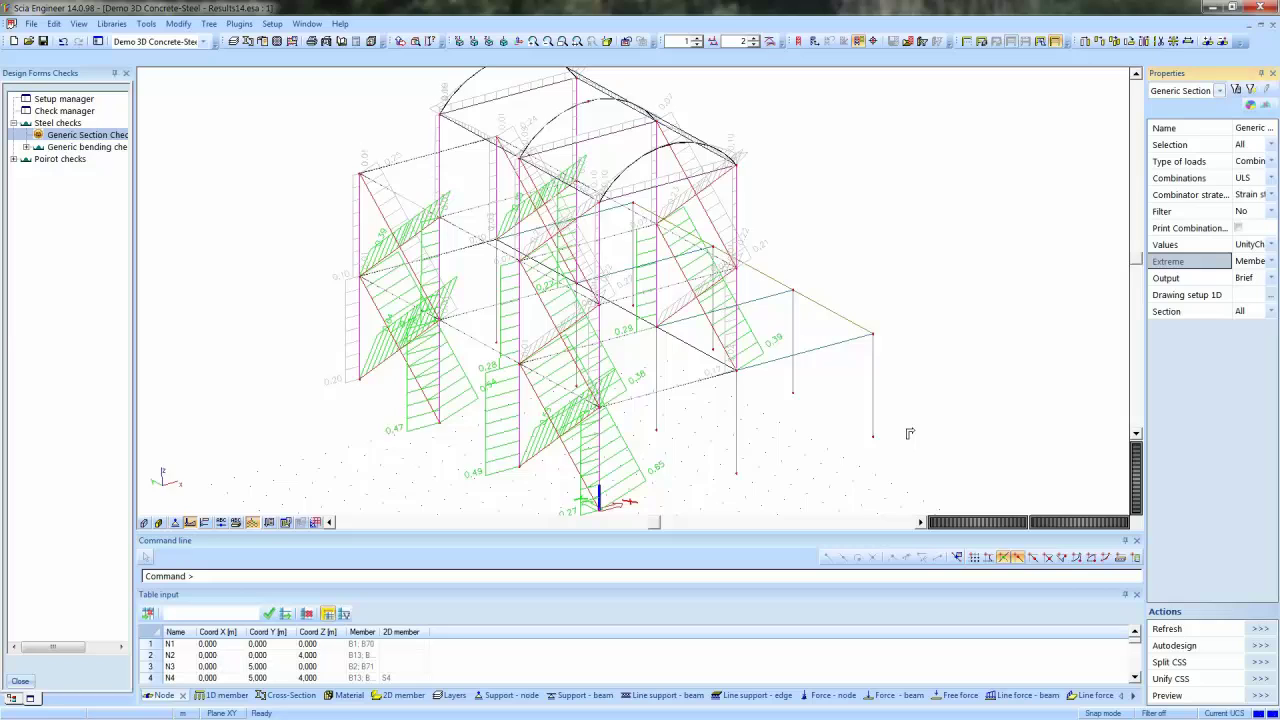
pyautogui.keyDown('ctrl'); pyautogui.moveTo(908, 434); pyautogui.dragTo(852, 444, button='right'); pyautogui.keyUp('ctrl')
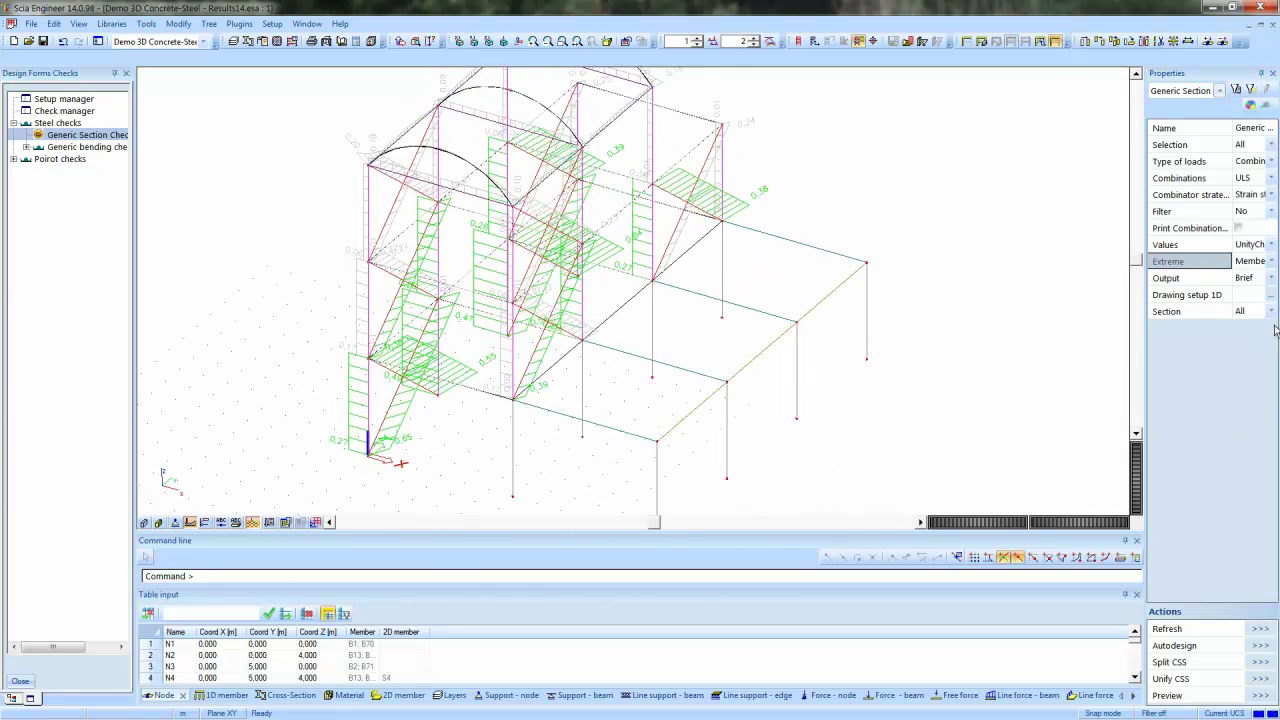
# Preview the brief results table in an enlarged window at 200 % and examine each member's UnityCheck and AREA values
pyautogui.click(1259, 679)
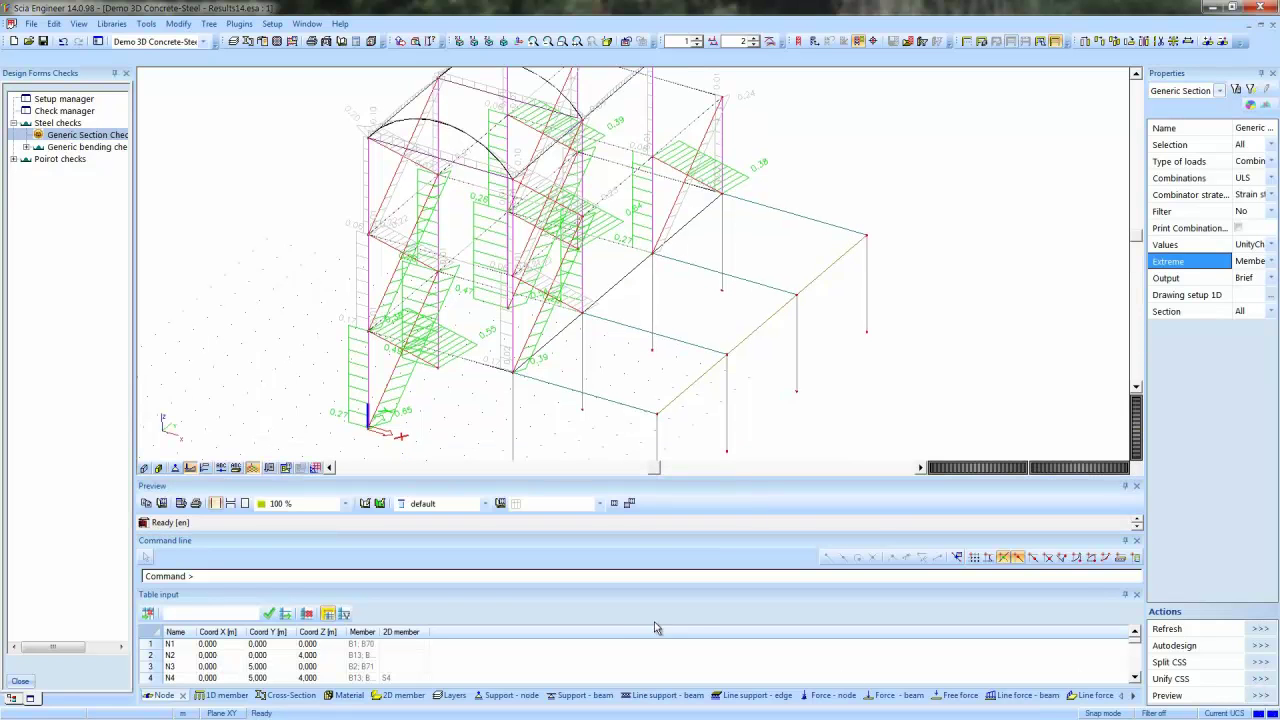
pyautogui.moveTo(226, 486); pyautogui.dragTo(246, 188)
pyautogui.moveTo(352, 243); pyautogui.dragTo(840, 690)
pyautogui.click(306, 204)
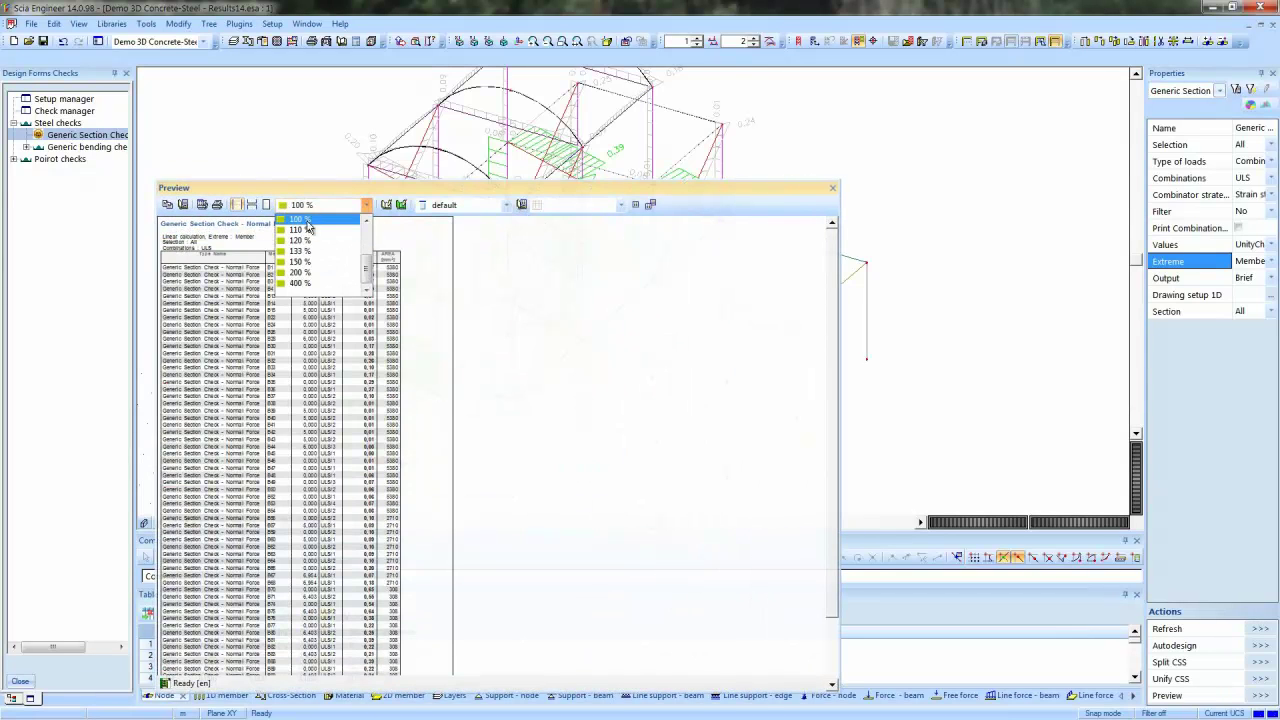
pyautogui.click(306, 273)
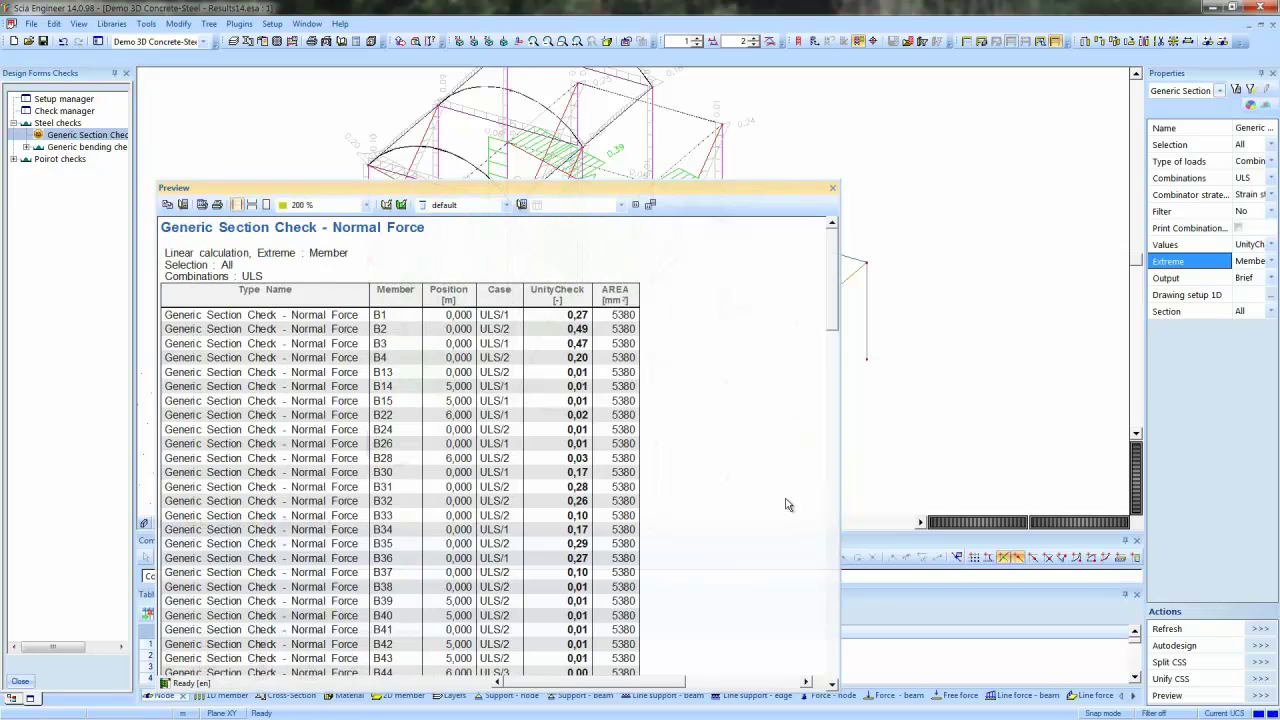
pyautogui.scroll(-2, 786, 505)
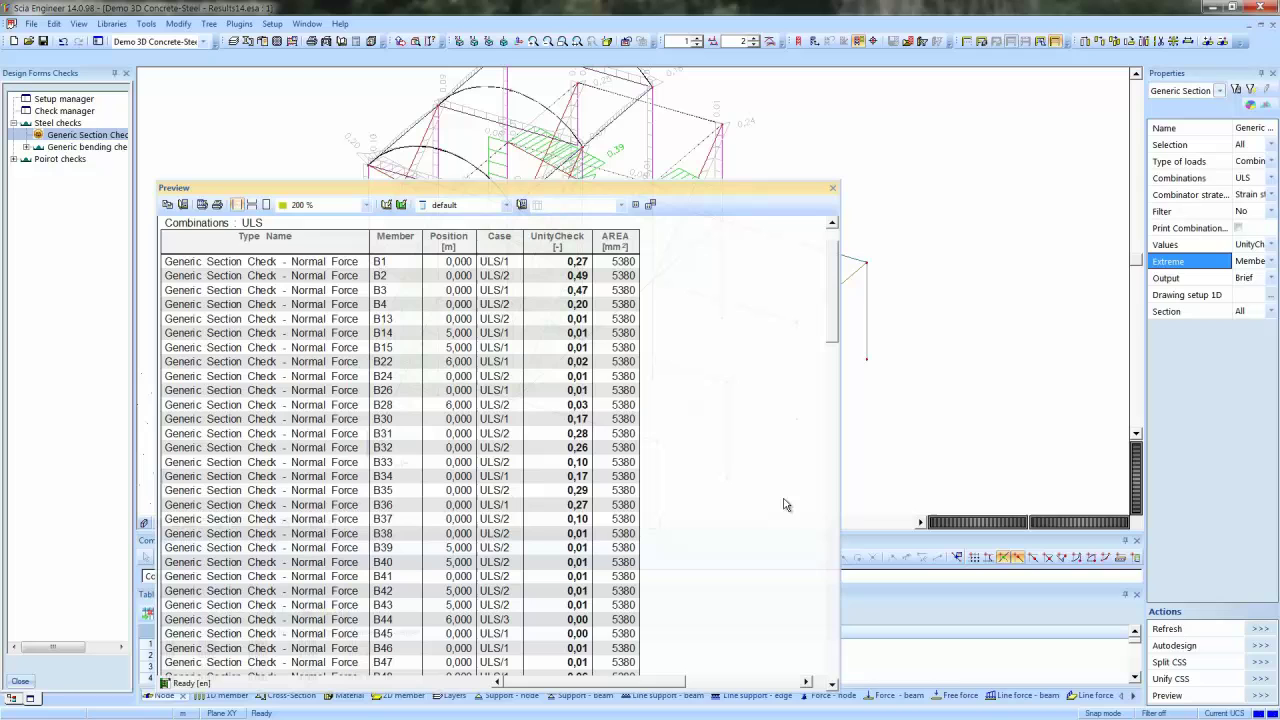
pyautogui.scroll(-18, 786, 505)
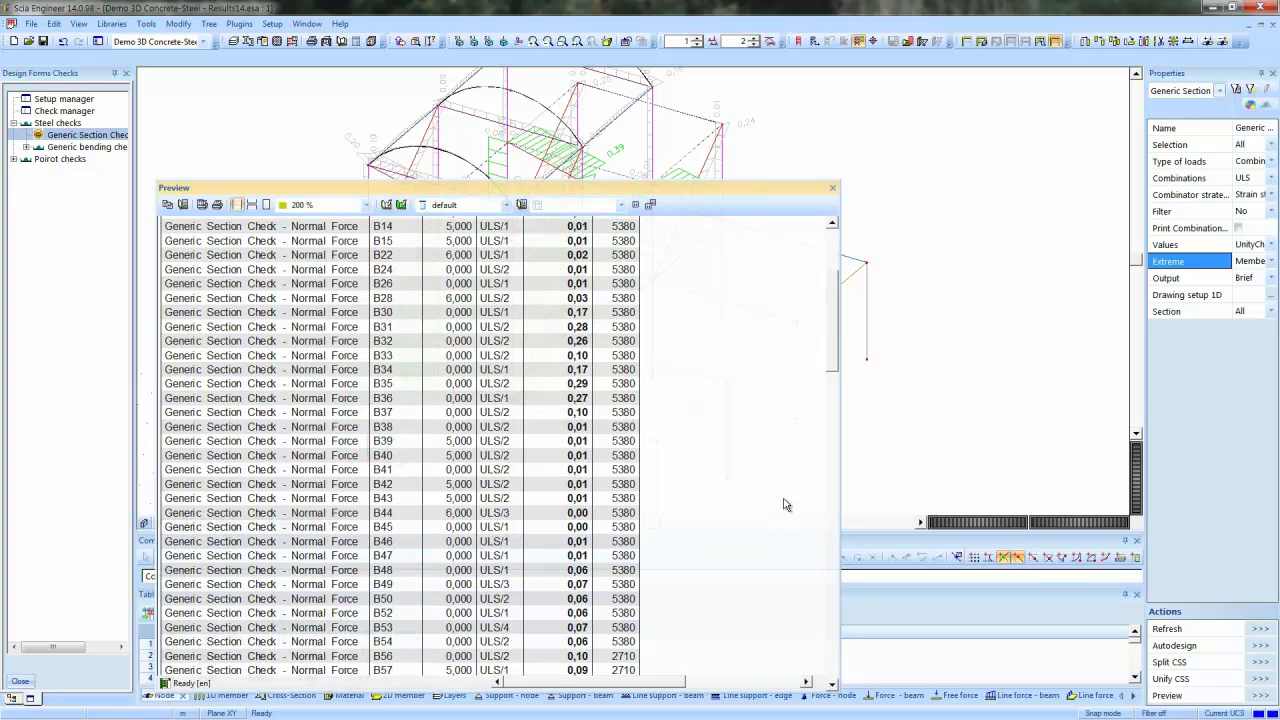
pyautogui.scroll(-7, 786, 505)
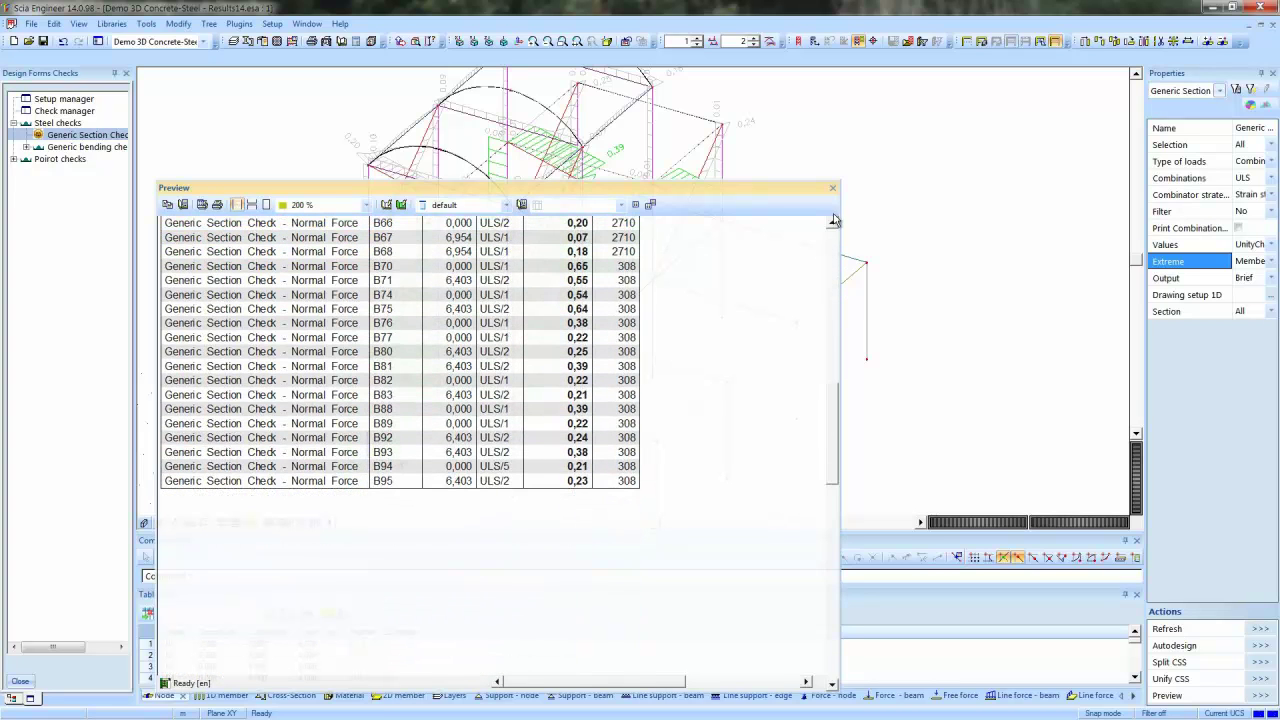
pyautogui.click(831, 190)
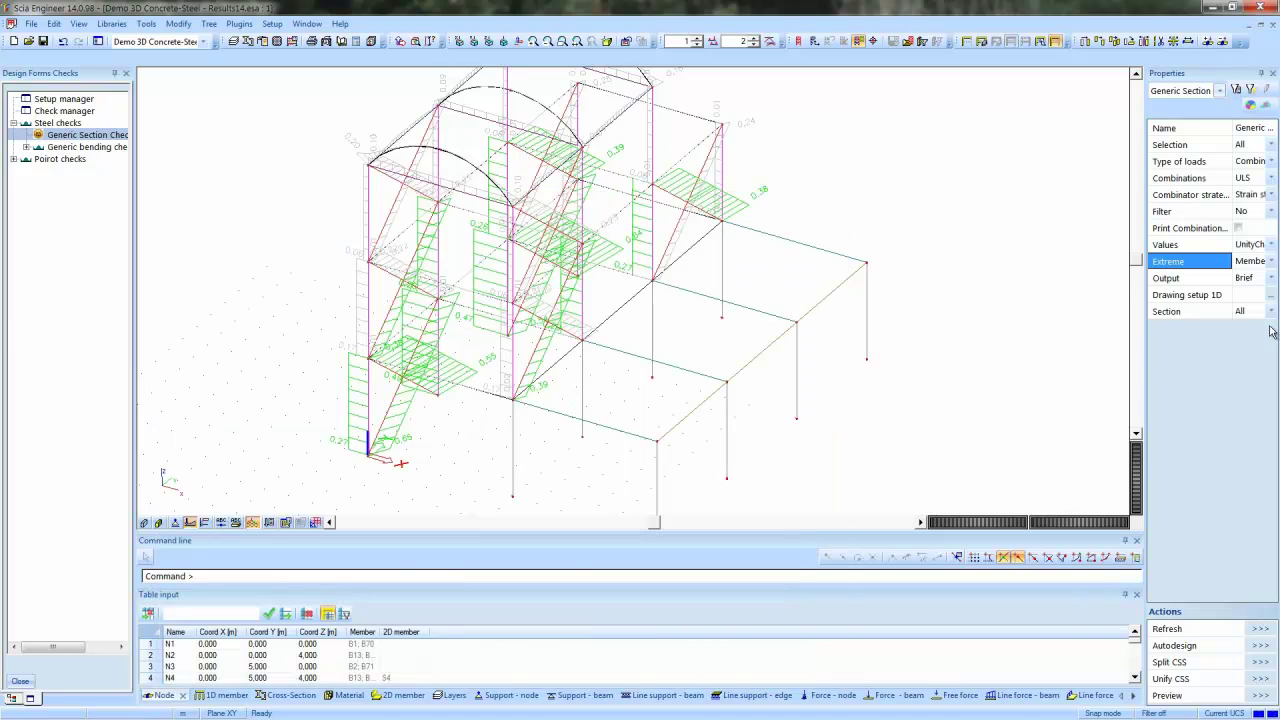
# Set the check's extreme to Cross-section and its output to Detailed, and refresh the results
pyautogui.click(1257, 264)
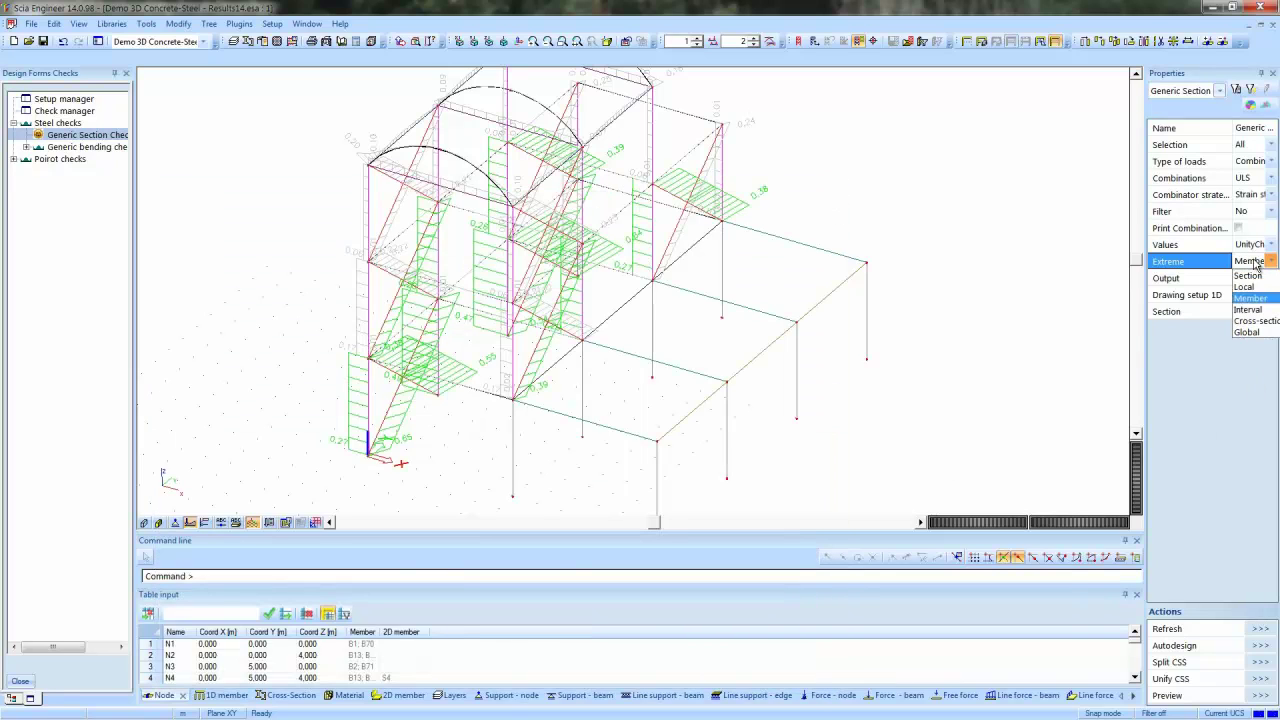
pyautogui.click(1257, 288)
pyautogui.click(1257, 280)
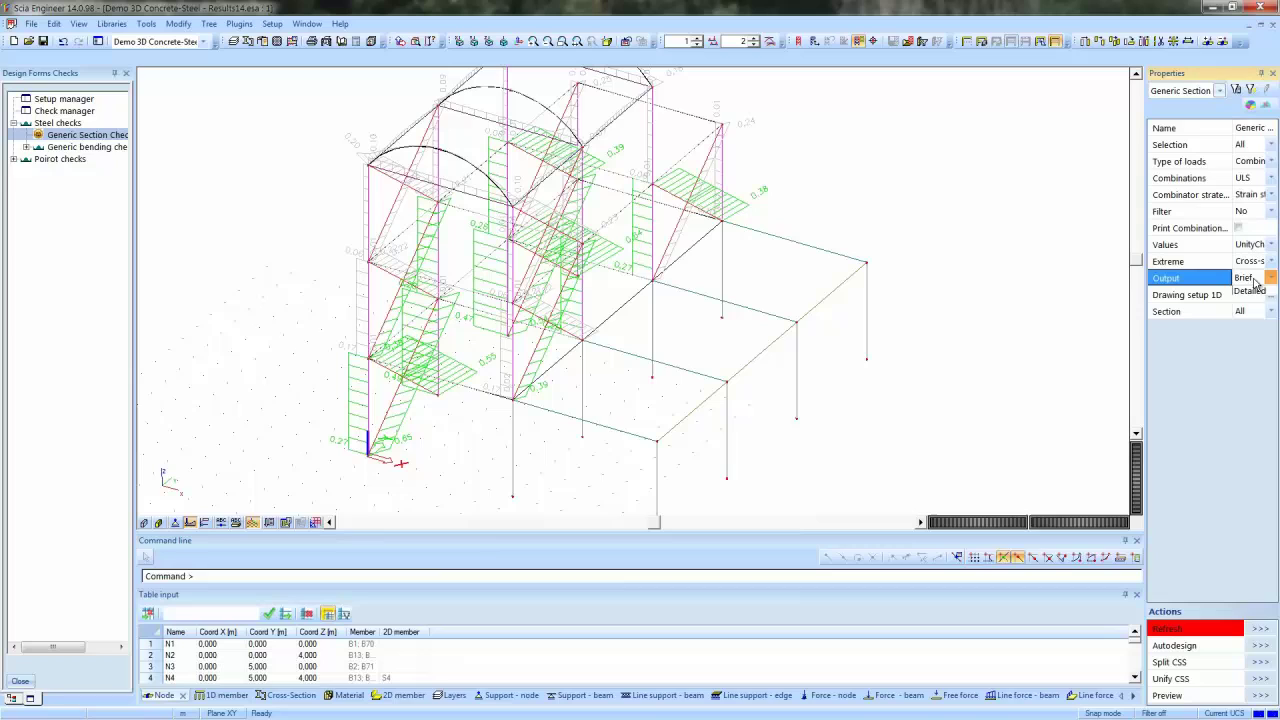
pyautogui.click(1257, 298)
pyautogui.click(1258, 627)
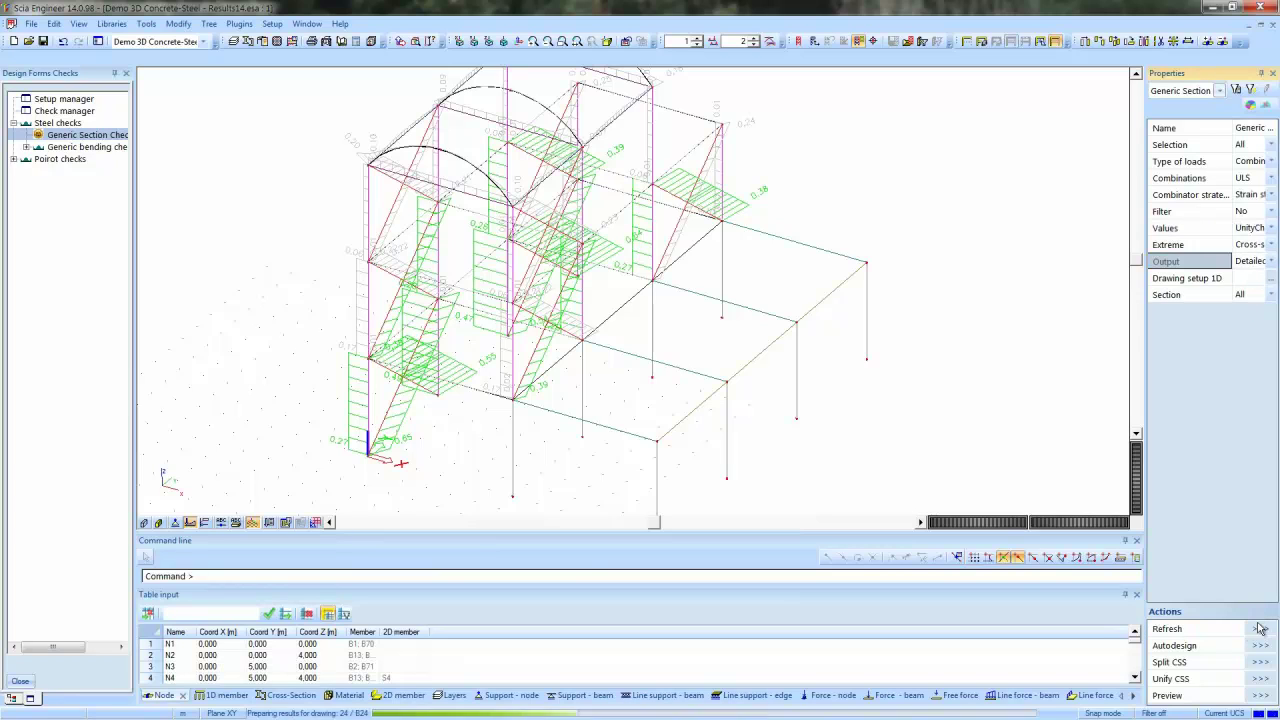
# Preview the detailed output and examine the UnityCheck formulas for each cross-section
pyautogui.click(1260, 697)
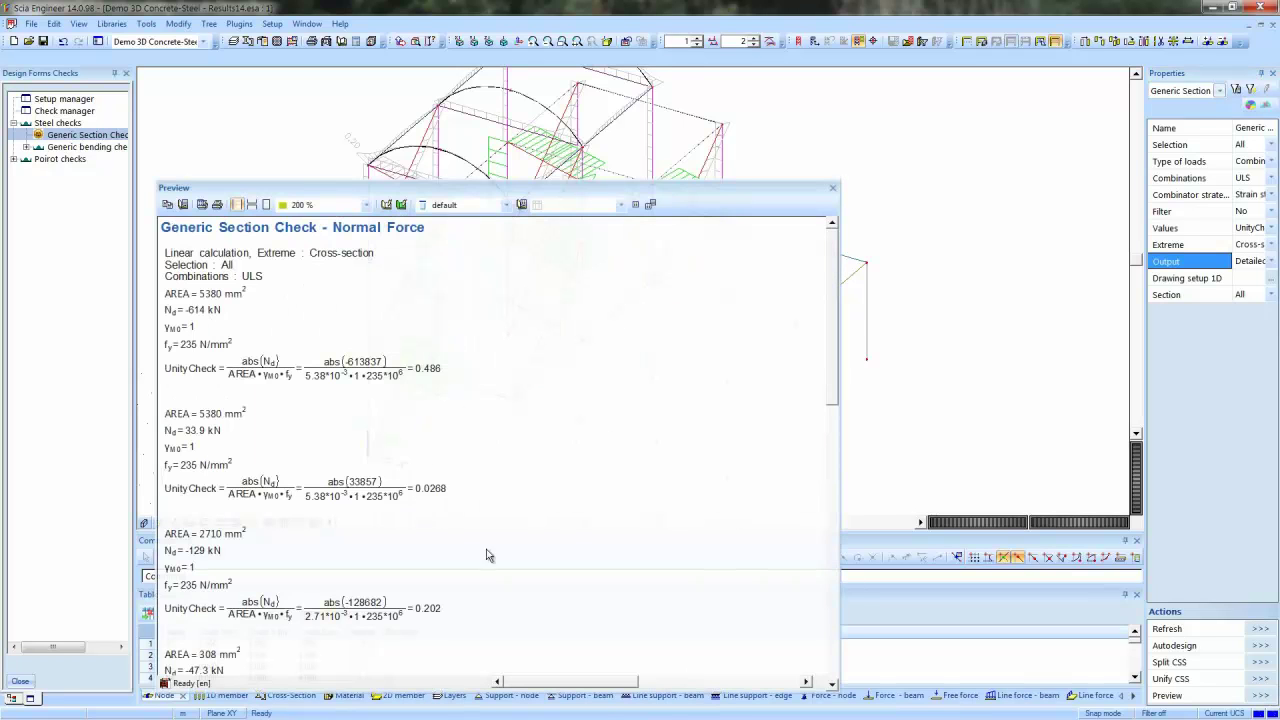
pyautogui.click(335, 420)
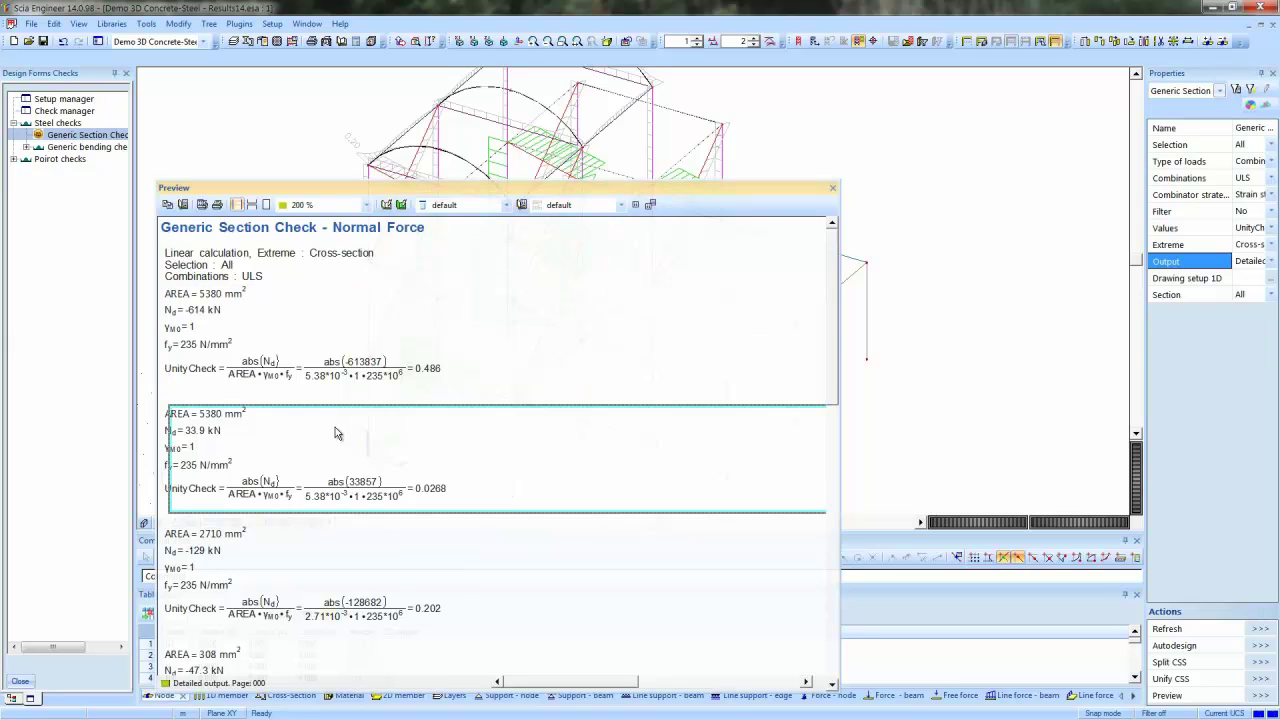
pyautogui.scroll(-5, 325, 343)
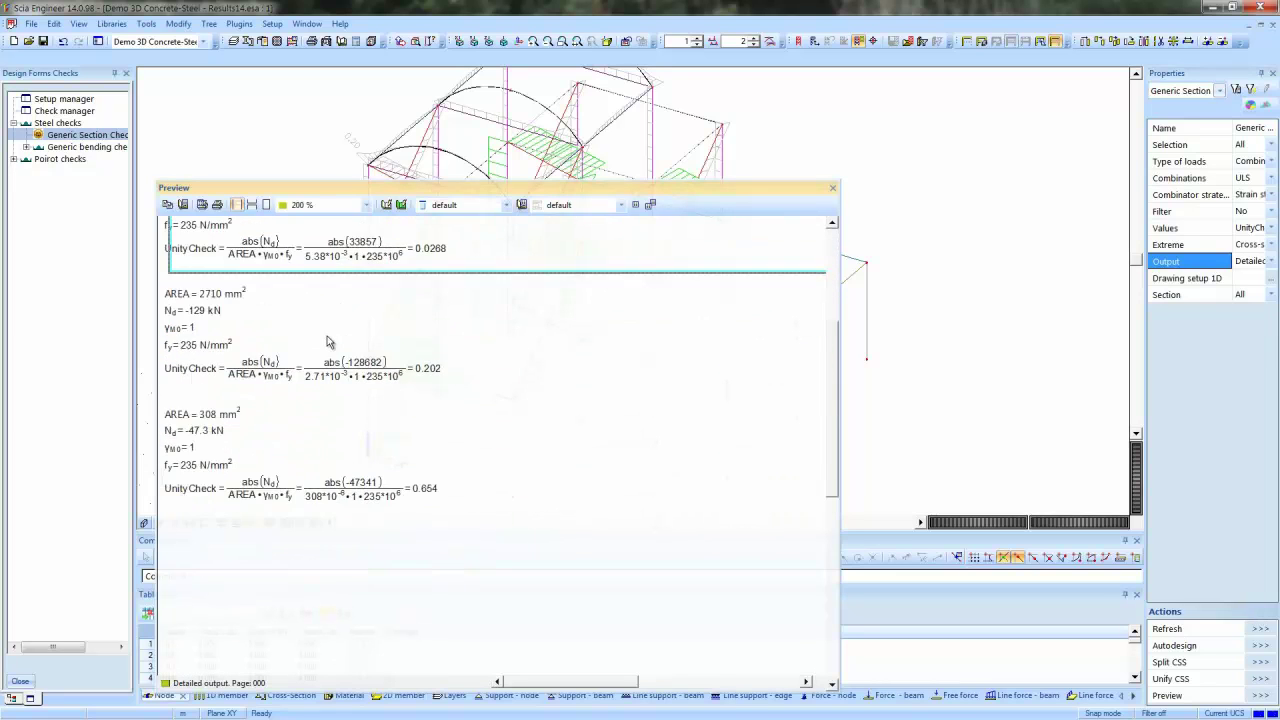
pyautogui.scroll(4, 328, 342)
pyautogui.scroll(3, 327, 340)
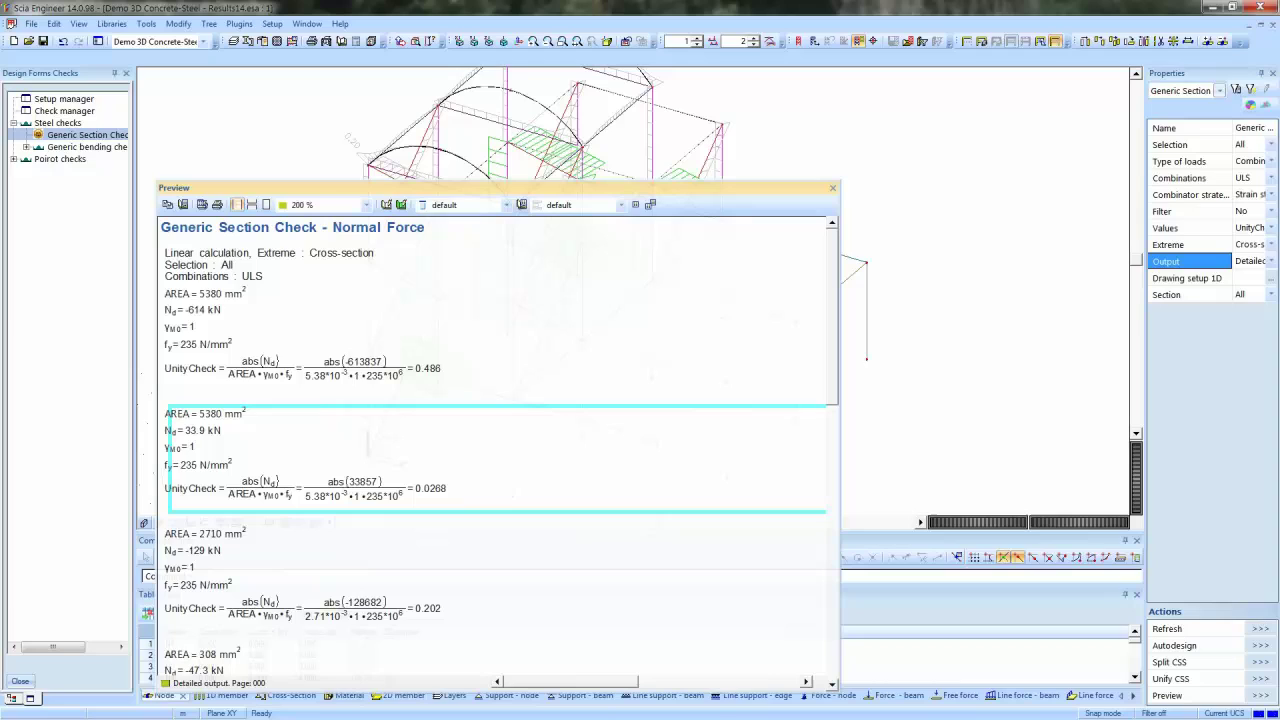
# Switch to Scia Design Forms Builder and start a new first code line with TEXT("Member " & IO. above the variable declarations
pyautogui.hotkey('alt', 'Tab')
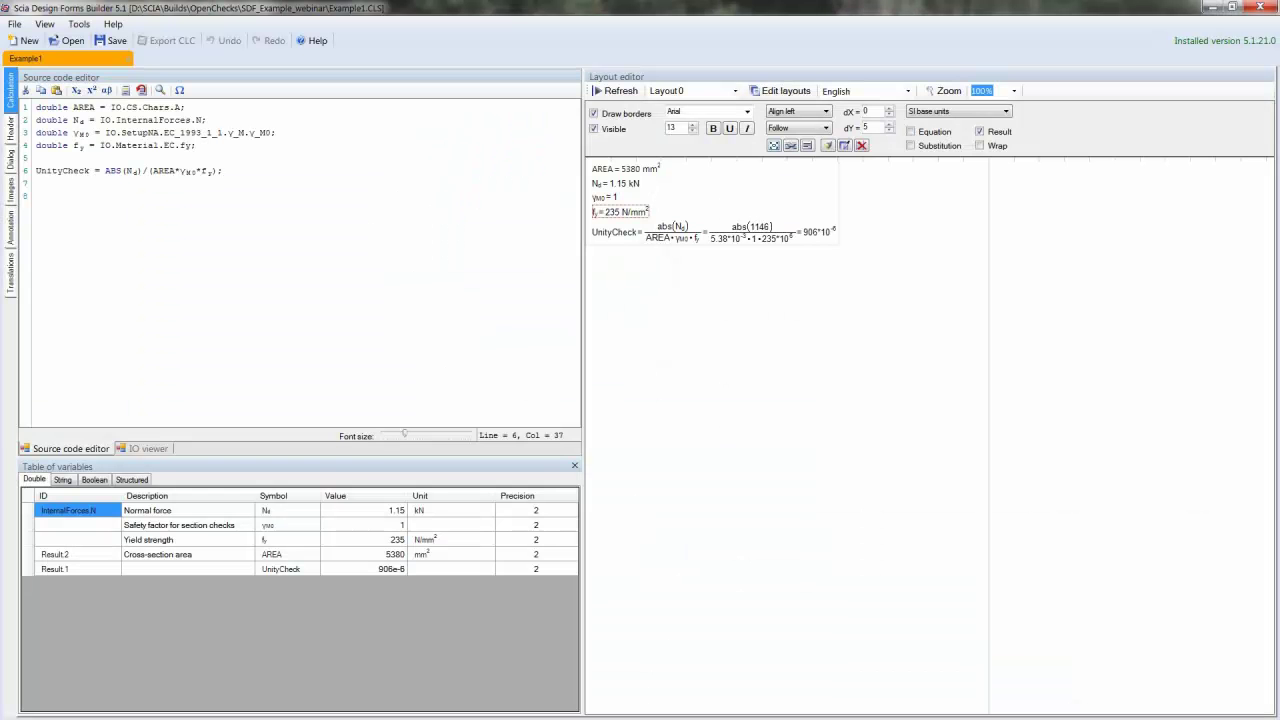
pyautogui.click(36, 111)
pyautogui.press('Return')
pyautogui.press('Return')
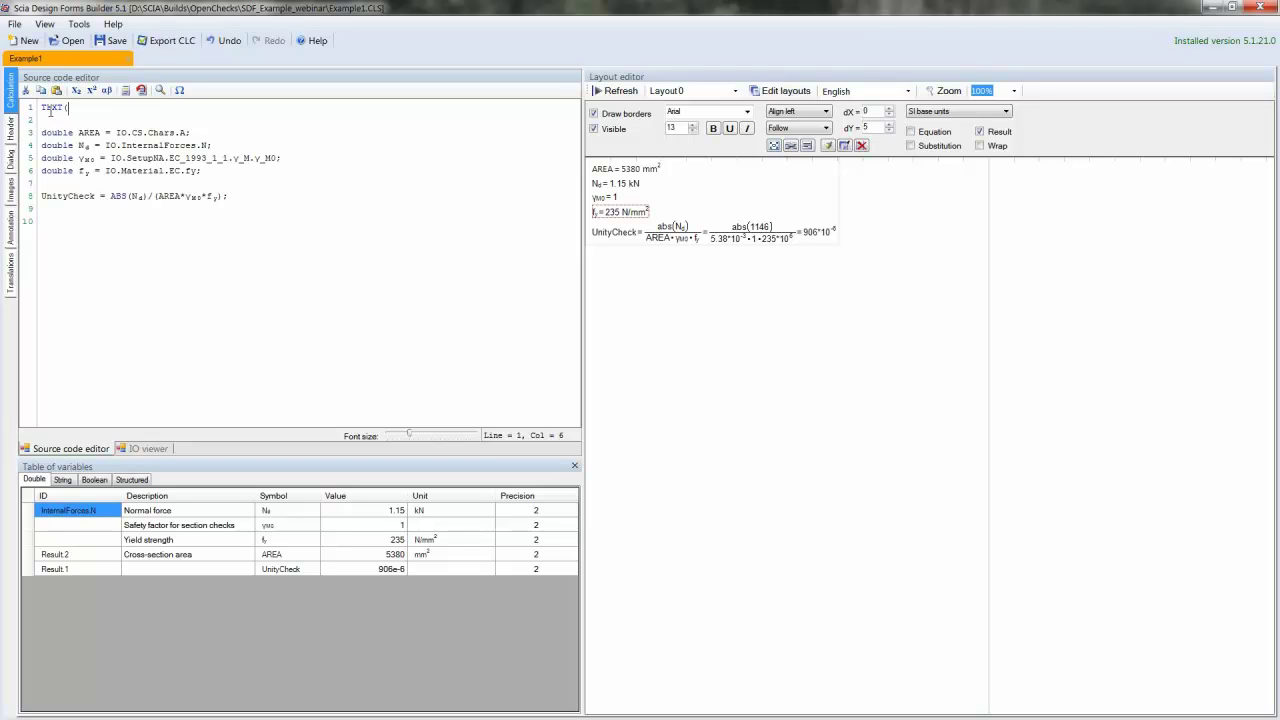
pyautogui.write('TEXT(Member')
pyautogui.click(66, 106)
pyautogui.write('"')
pyautogui.click(131, 115)
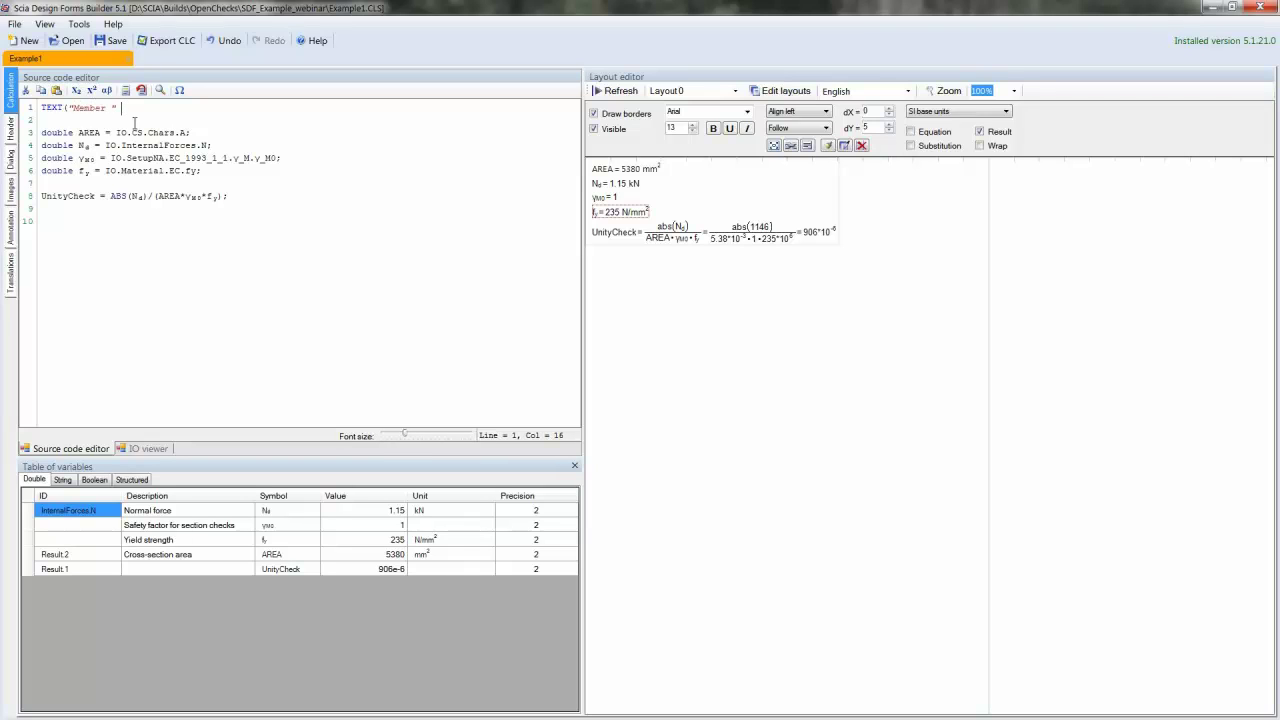
pyautogui.write('& IO.')
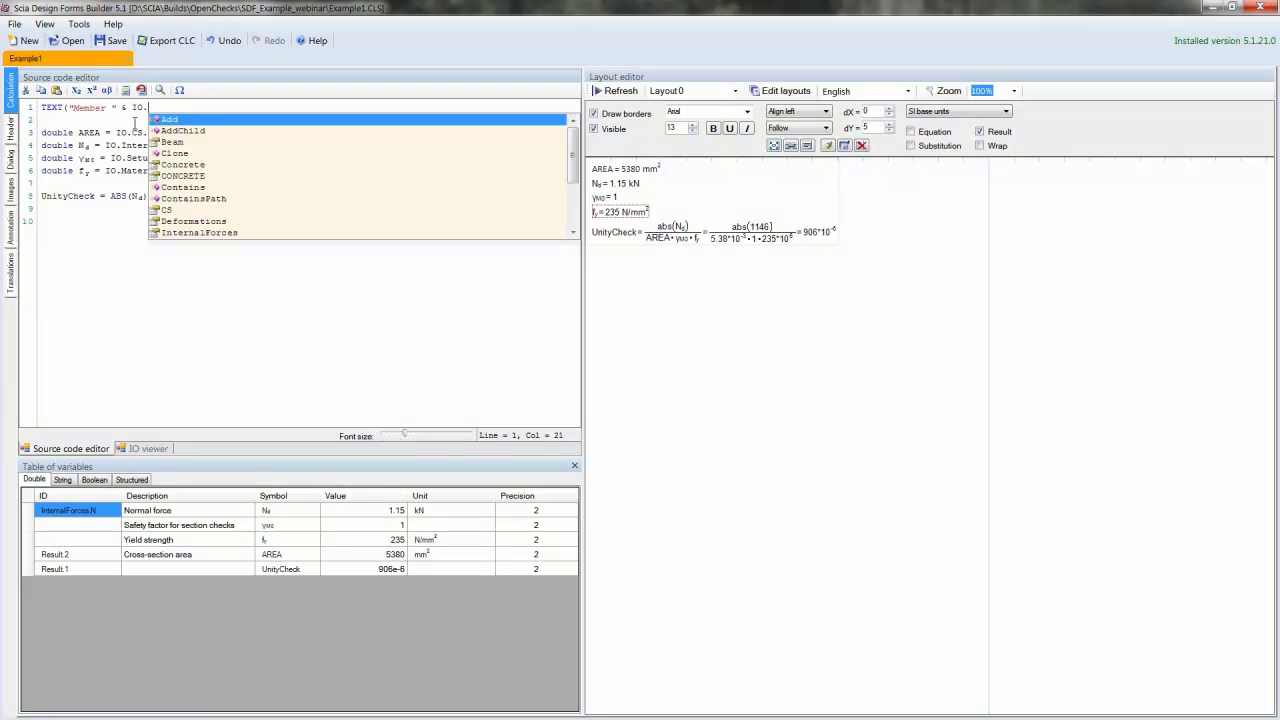
# Look up the member name variable in the IO data and complete the TEXT statement with Beam.Member.Name and a closing parenthesis
pyautogui.click(143, 450)
pyautogui.click(41, 156)
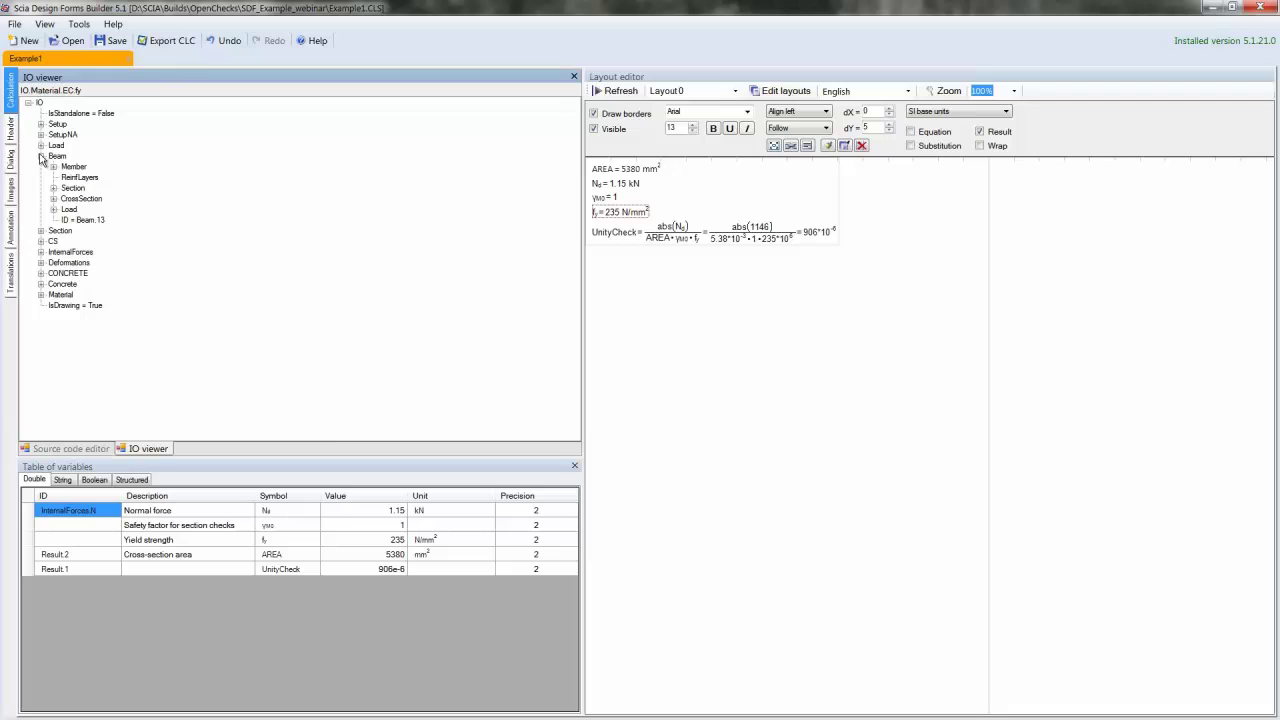
pyautogui.click(54, 167)
pyautogui.click(93, 210)
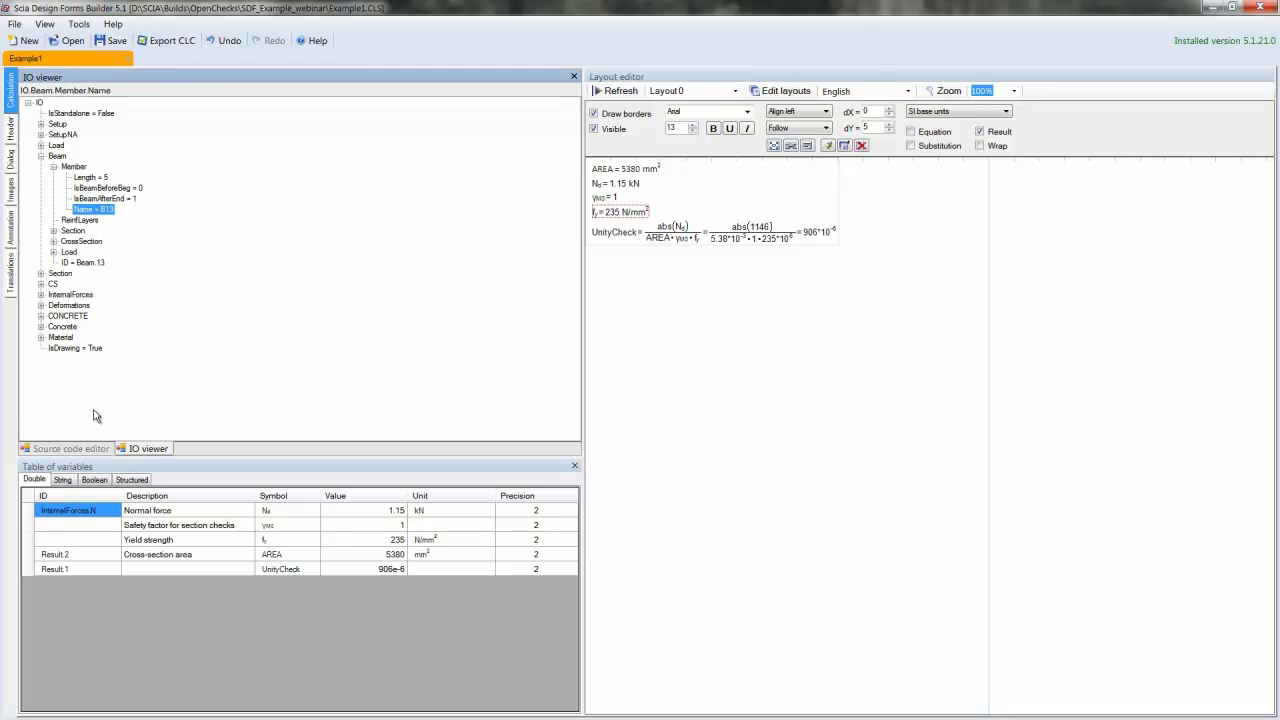
pyautogui.click(82, 449)
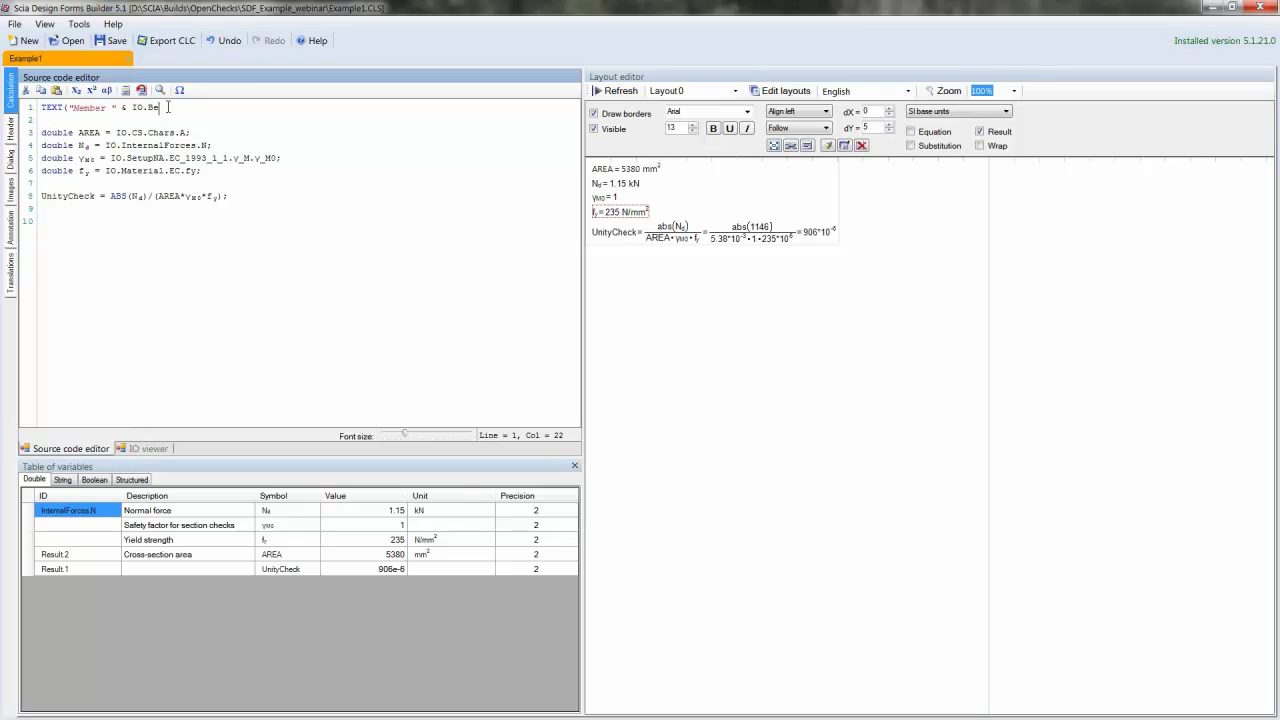
pyautogui.write('Beam.Membe')
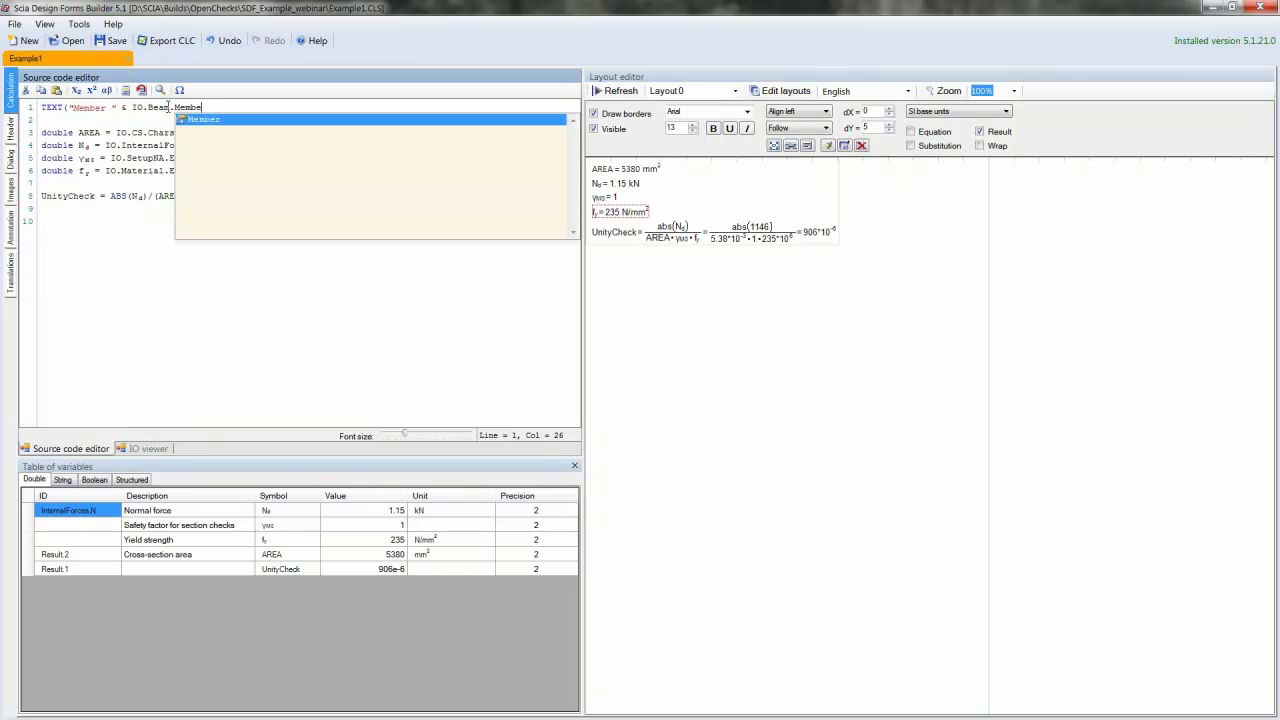
pyautogui.write('r.N')
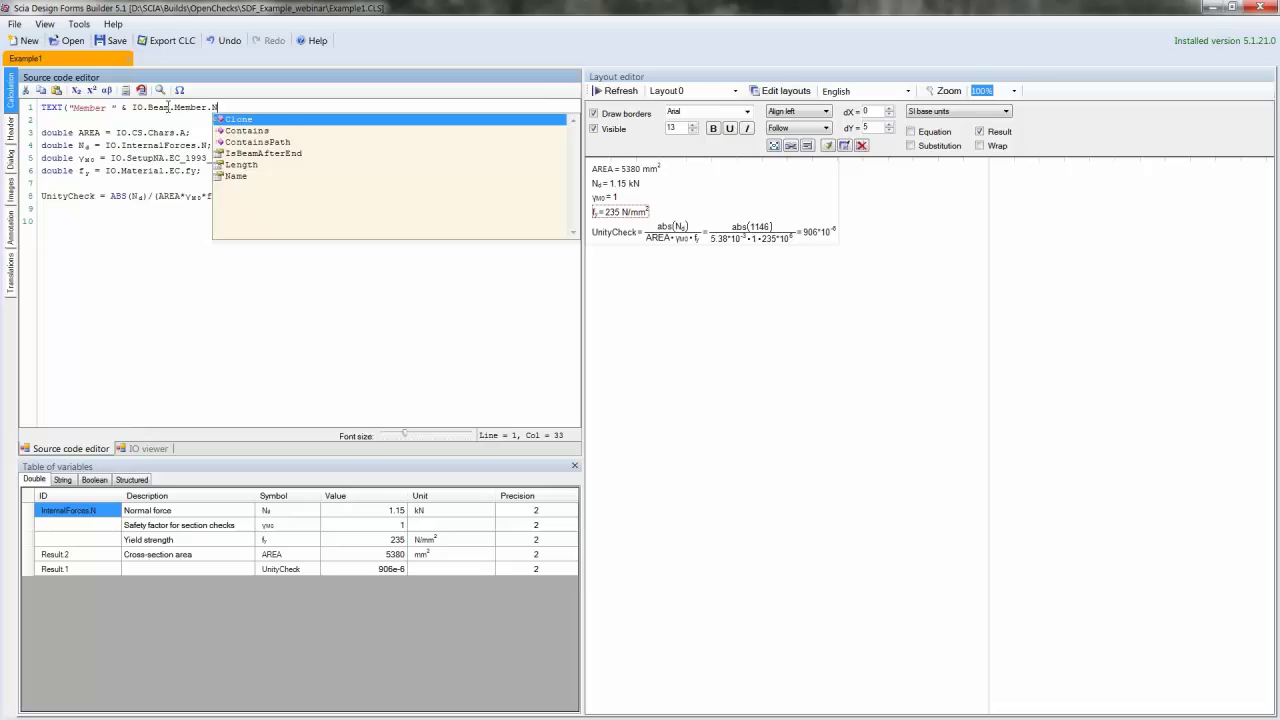
pyautogui.write('ame)')
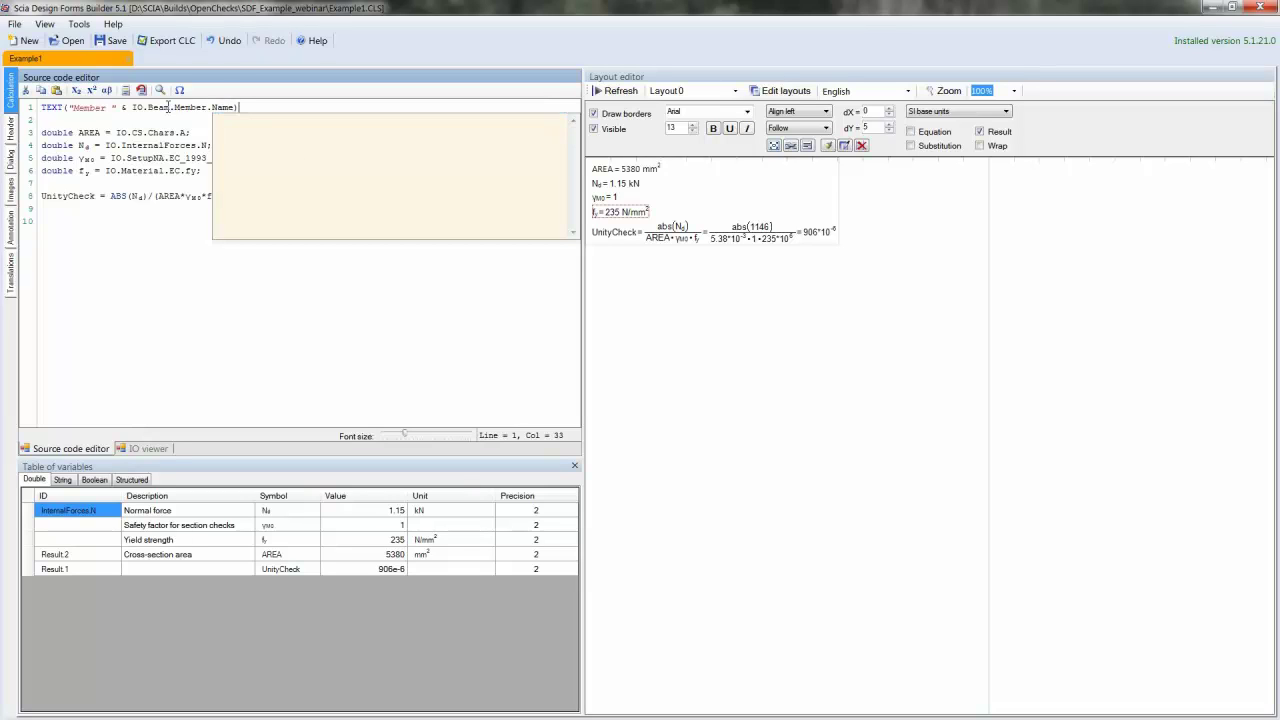
# End the TEXT statement with a semicolon, refresh the layout, and make the new member name line bold
pyautogui.write(';')
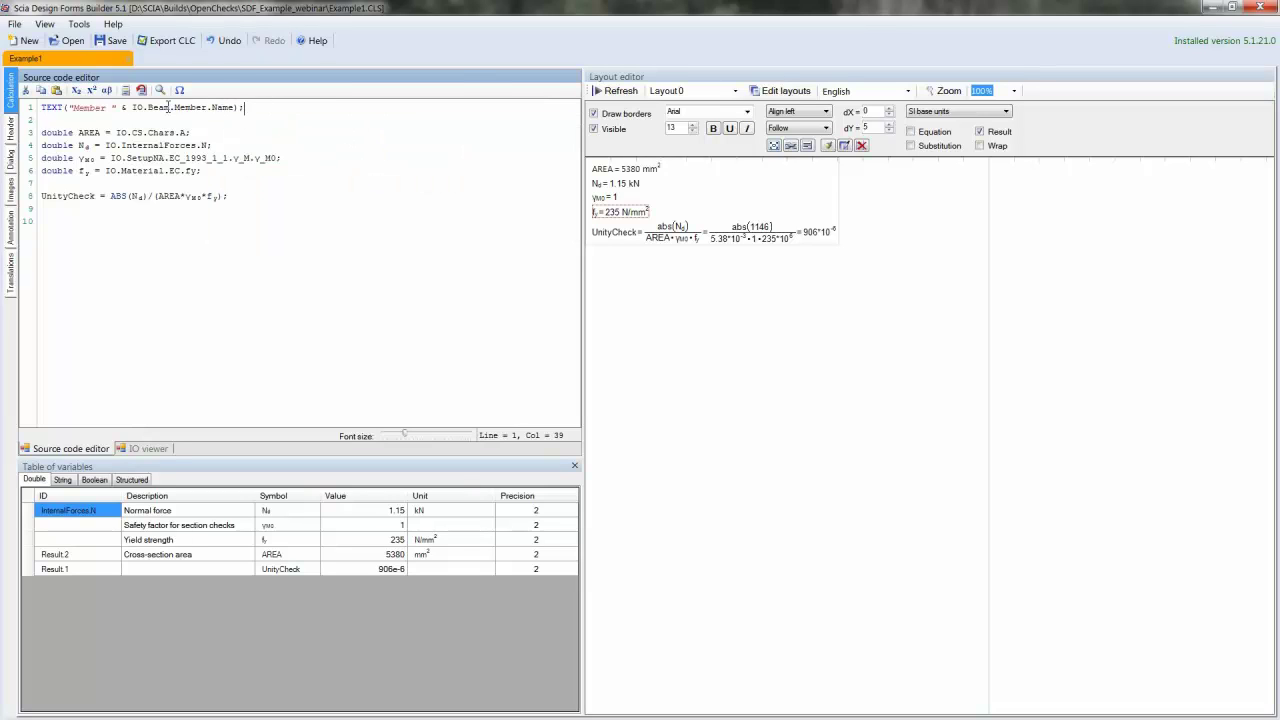
pyautogui.click(615, 91)
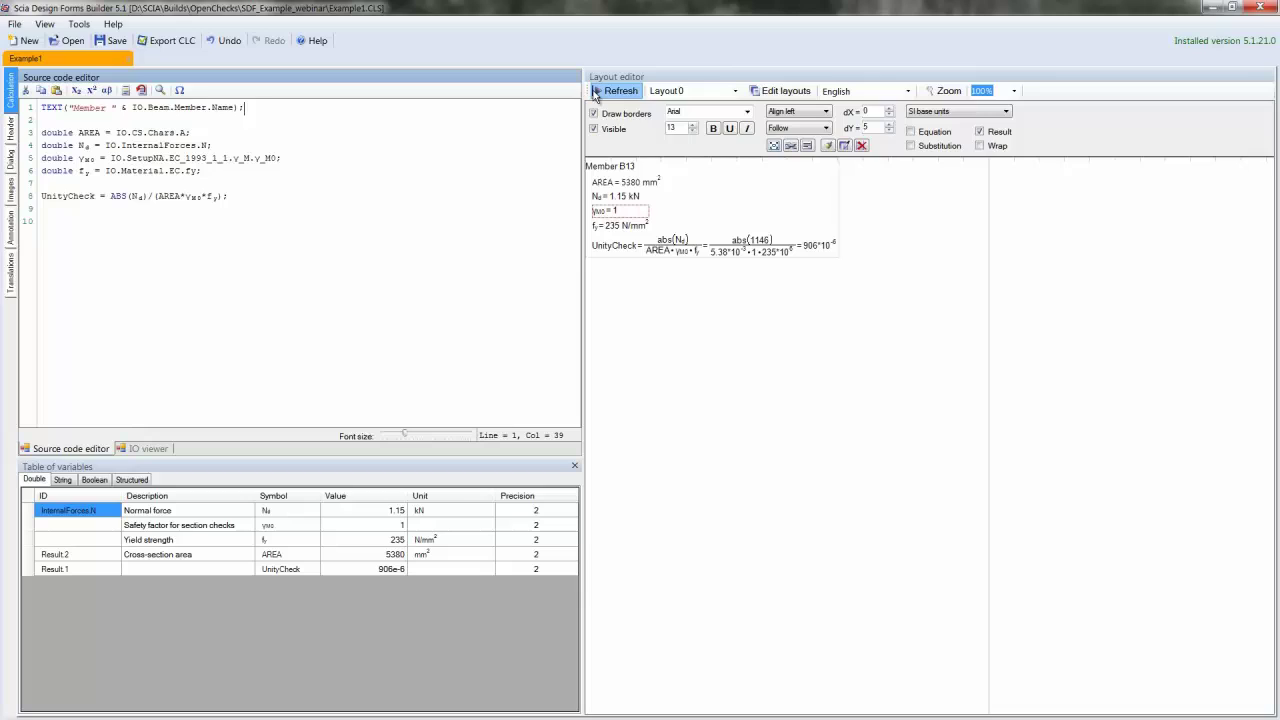
pyautogui.click(602, 168)
pyautogui.click(714, 129)
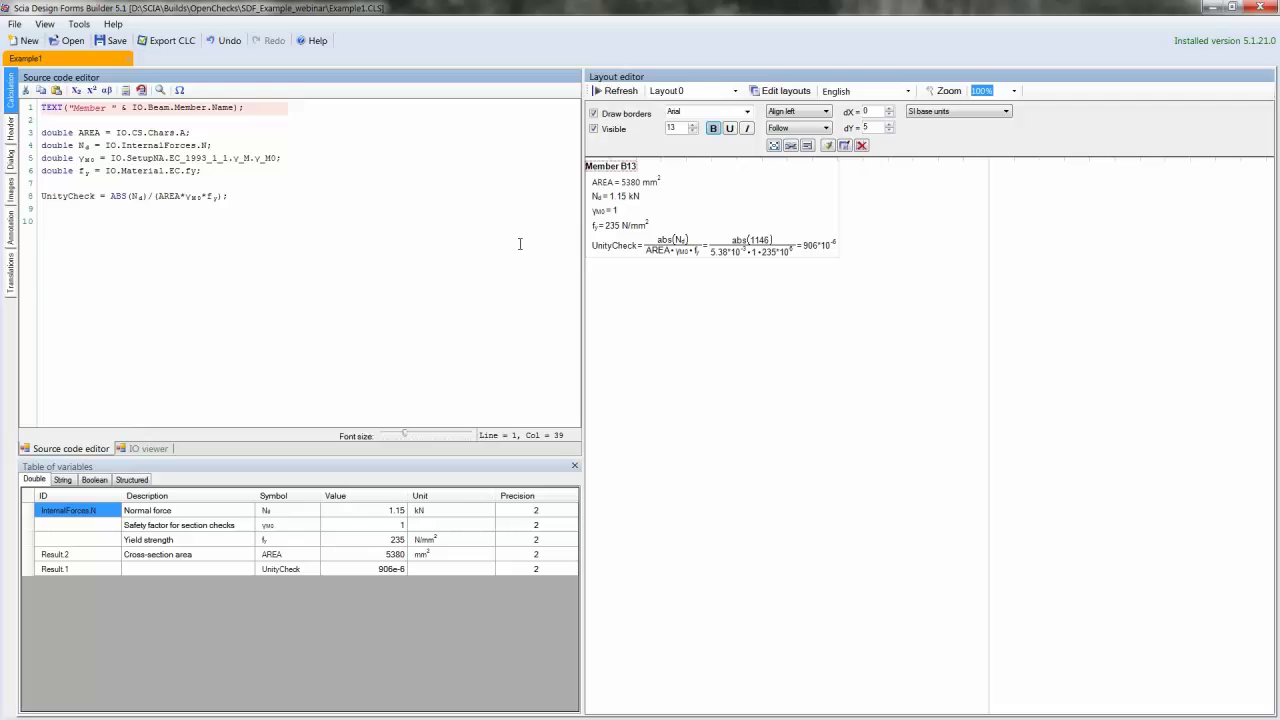
# Save the form, export it as CLC, and switch back to Scia Engineer
pyautogui.click(110, 40)
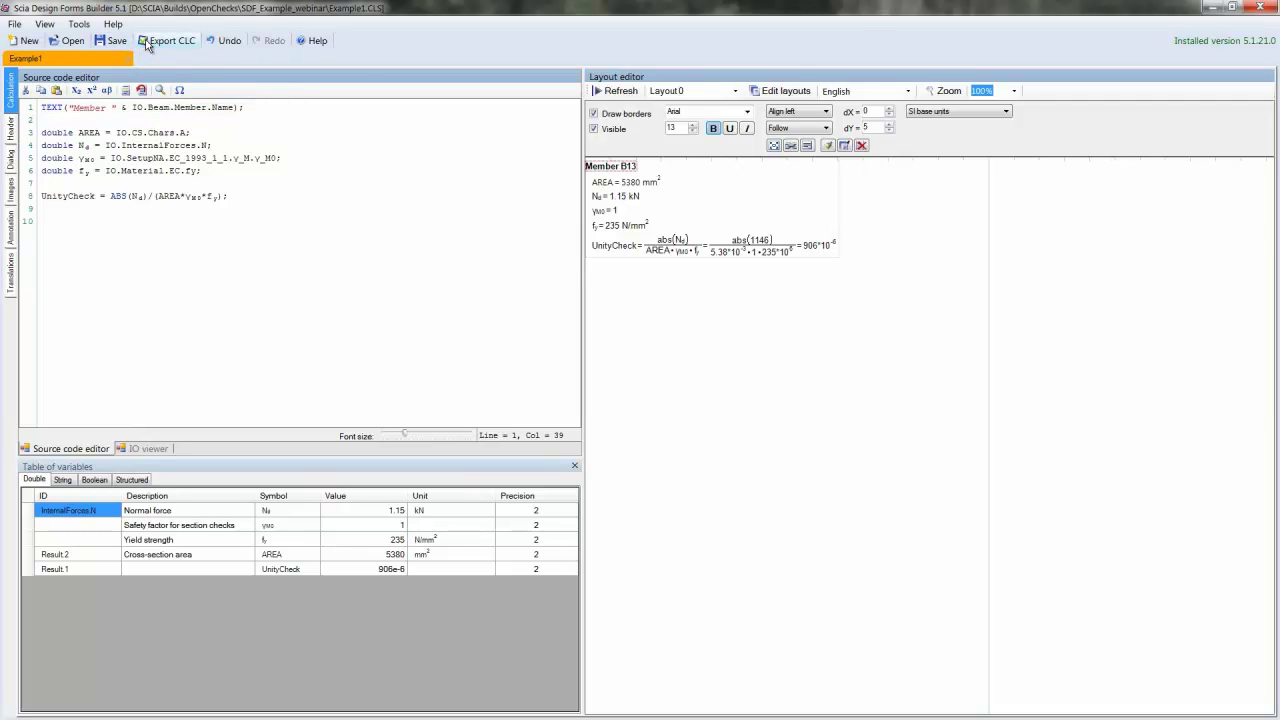
pyautogui.click(150, 40)
pyautogui.click(1260, 7)
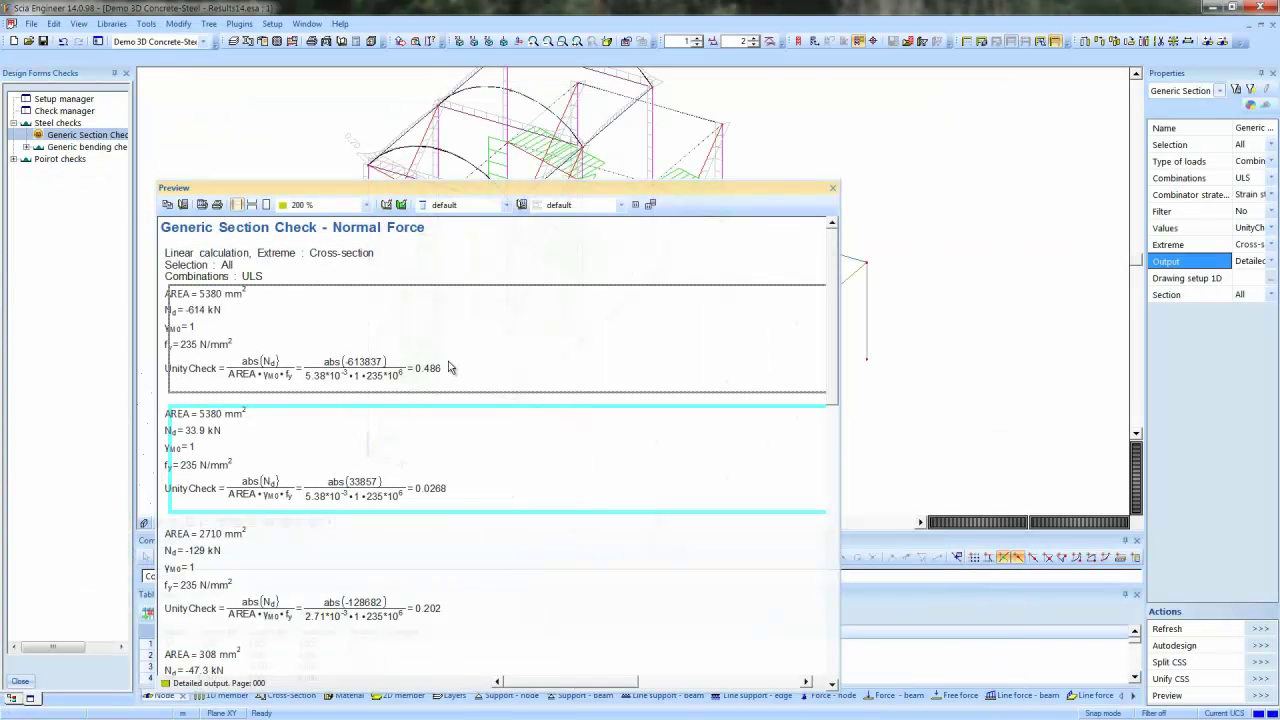
# Close the old preview and update the definition of the Generic Section Check for normal force in the Check manager
pyautogui.click(834, 189)
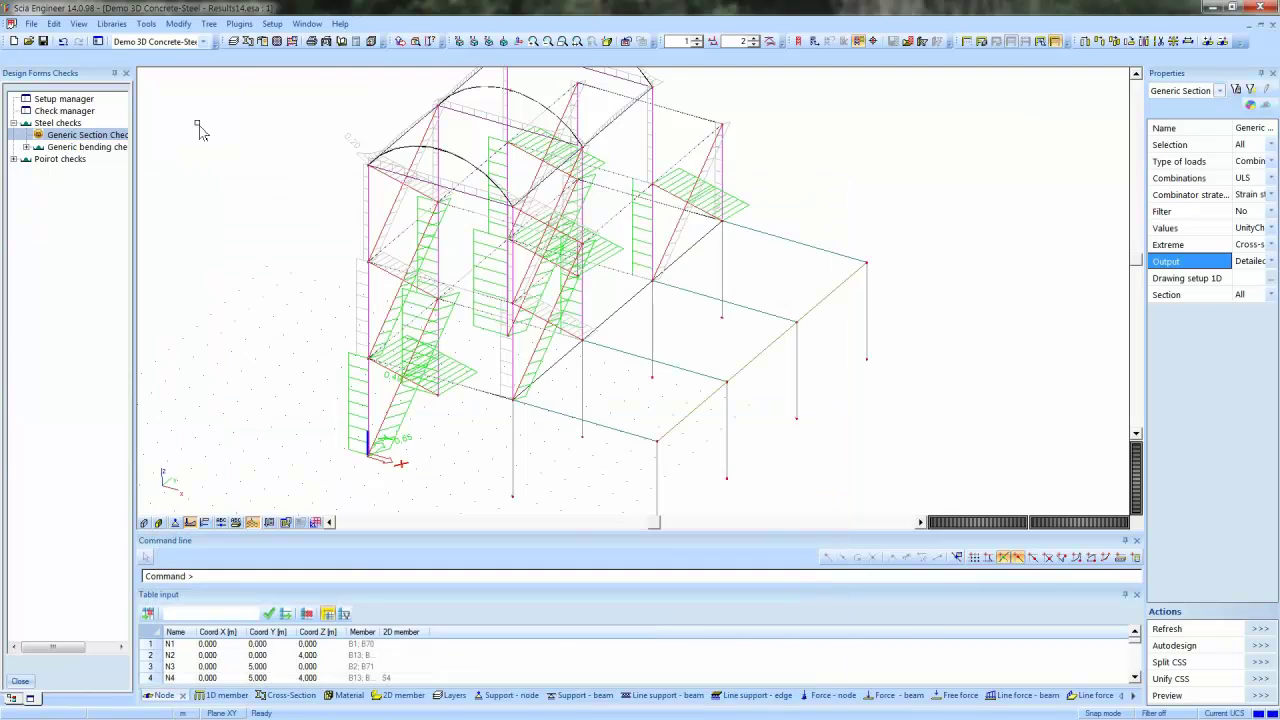
pyautogui.doubleClick(55, 111)
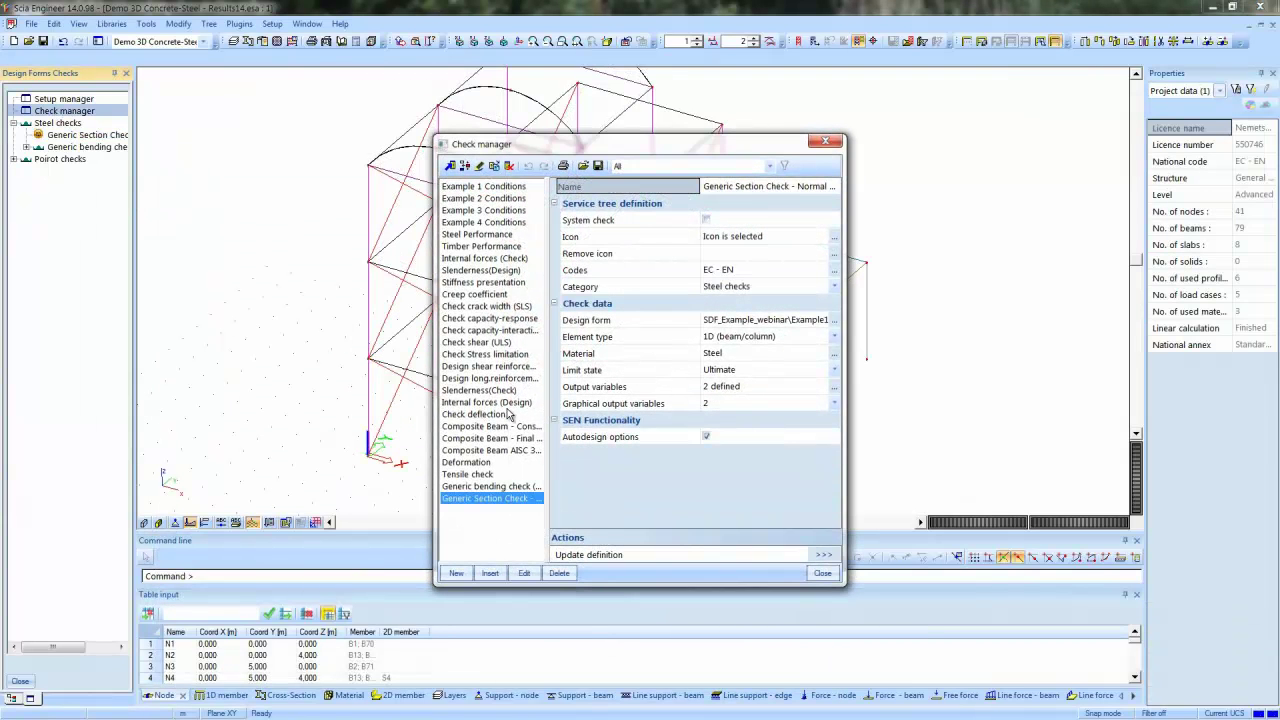
pyautogui.click(824, 554)
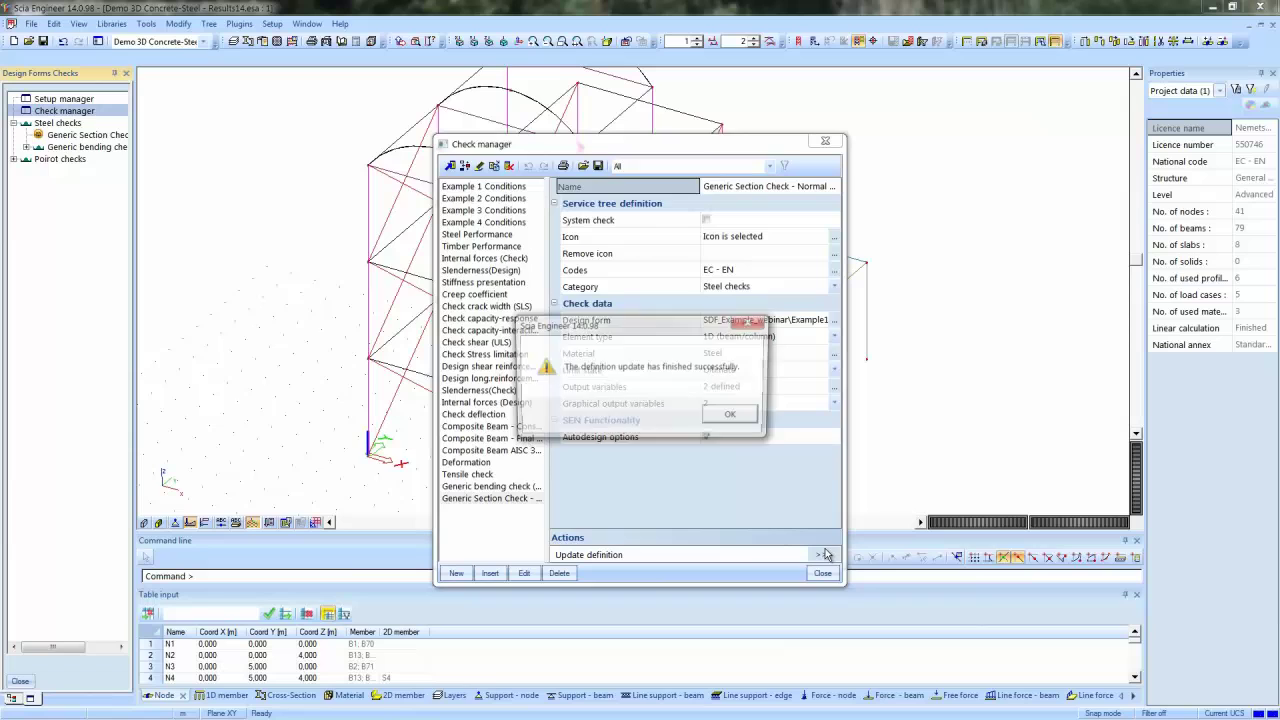
pyautogui.click(733, 416)
pyautogui.click(821, 573)
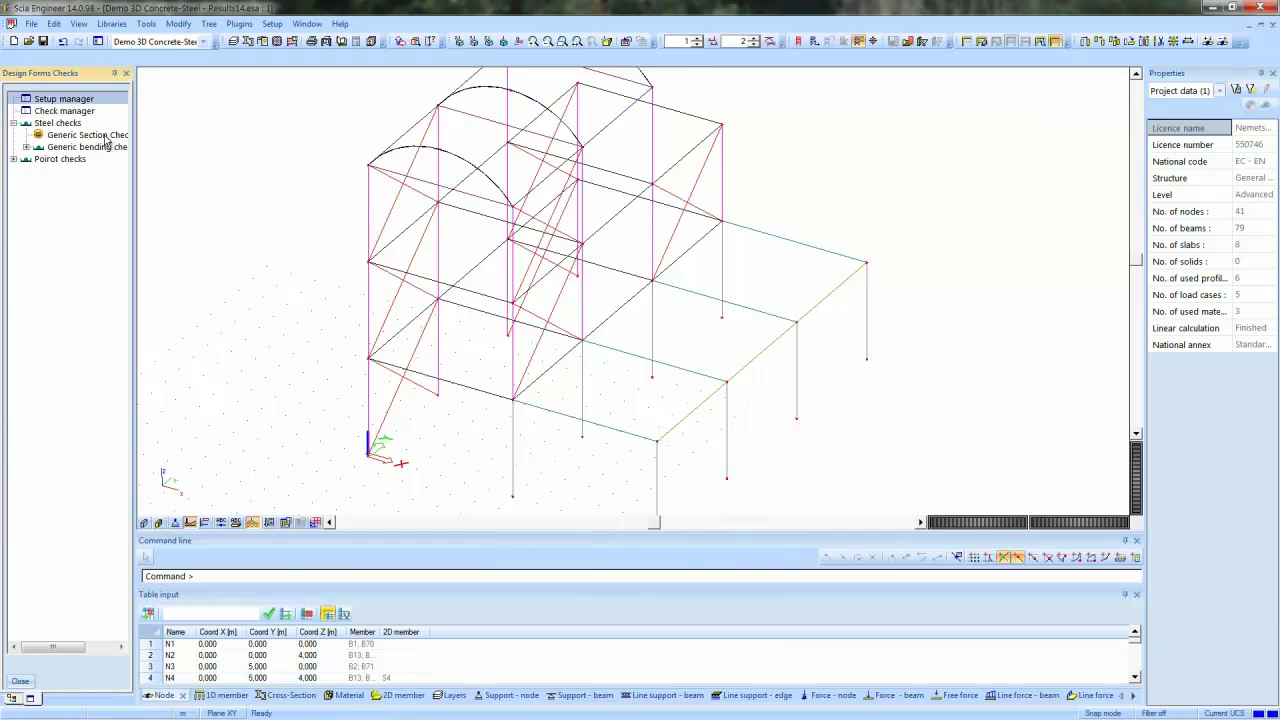
# Set the Generic Section Check to the ULS combination, extreme Cross-section and Detailed output, and refresh the results
pyautogui.click(105, 139)
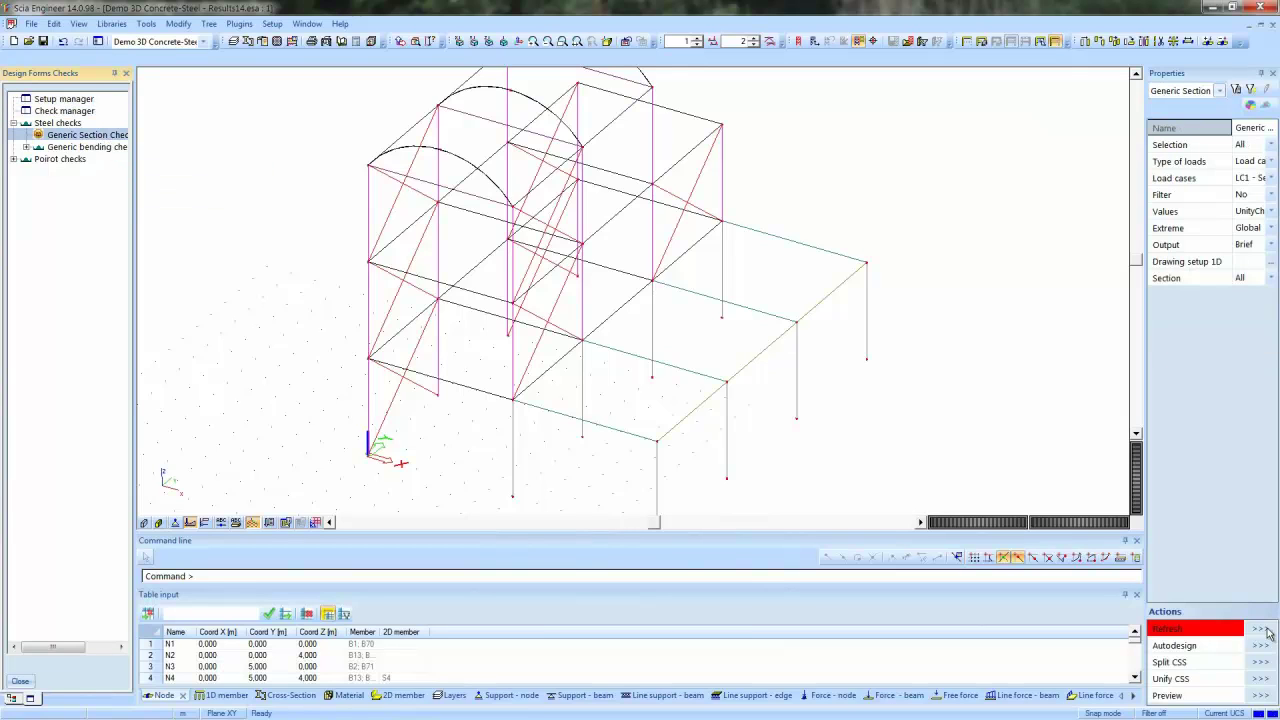
pyautogui.click(1250, 144)
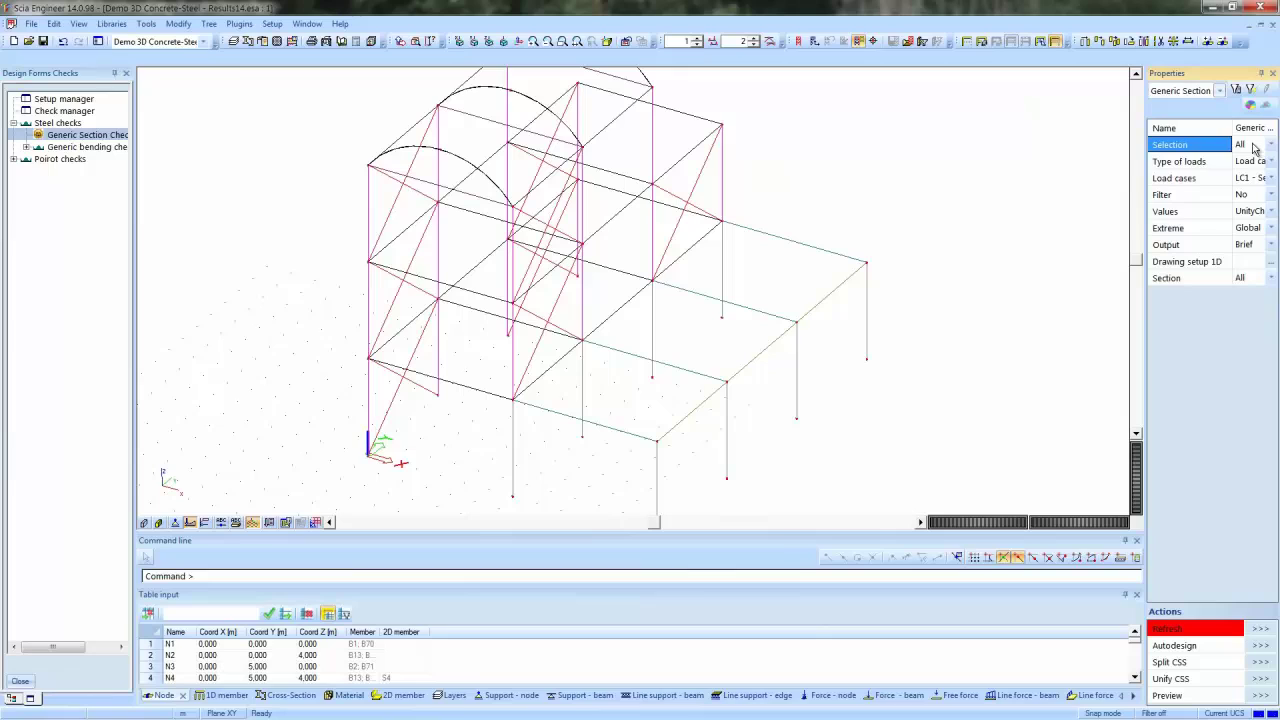
pyautogui.click(1250, 161)
pyautogui.click(1250, 176)
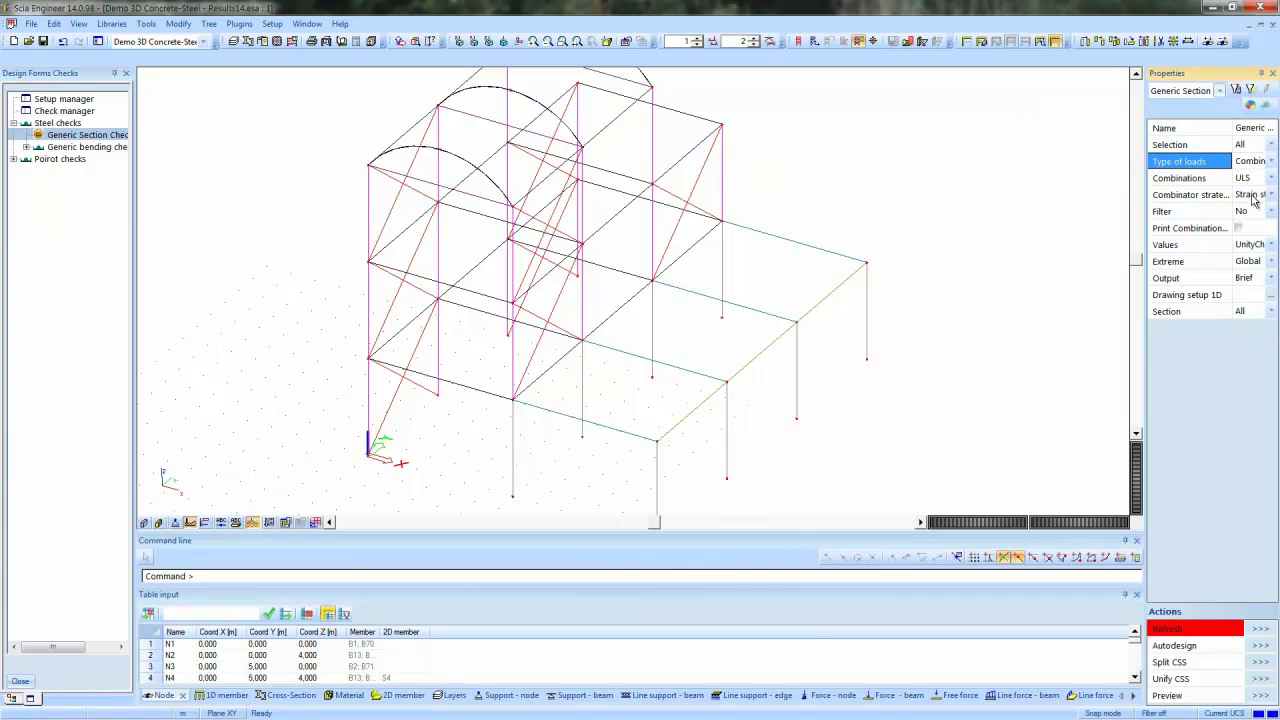
pyautogui.click(1254, 263)
pyautogui.click(1251, 310)
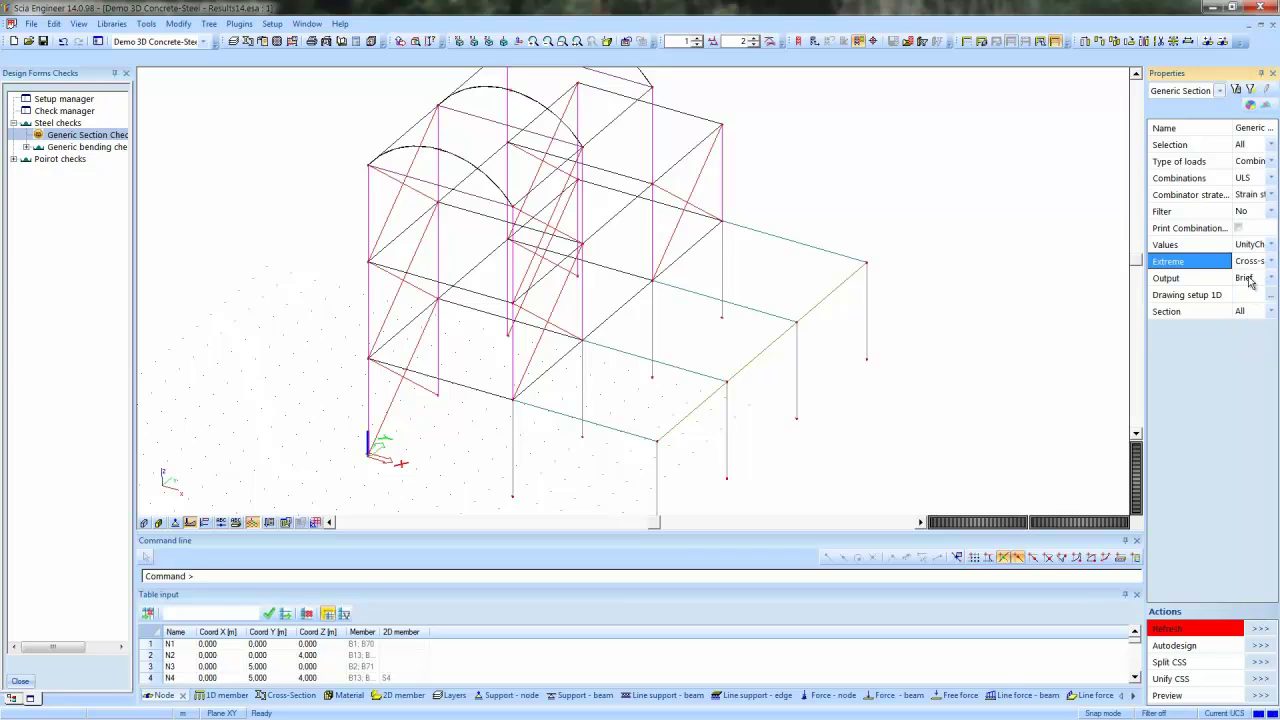
pyautogui.click(1249, 280)
pyautogui.click(1252, 303)
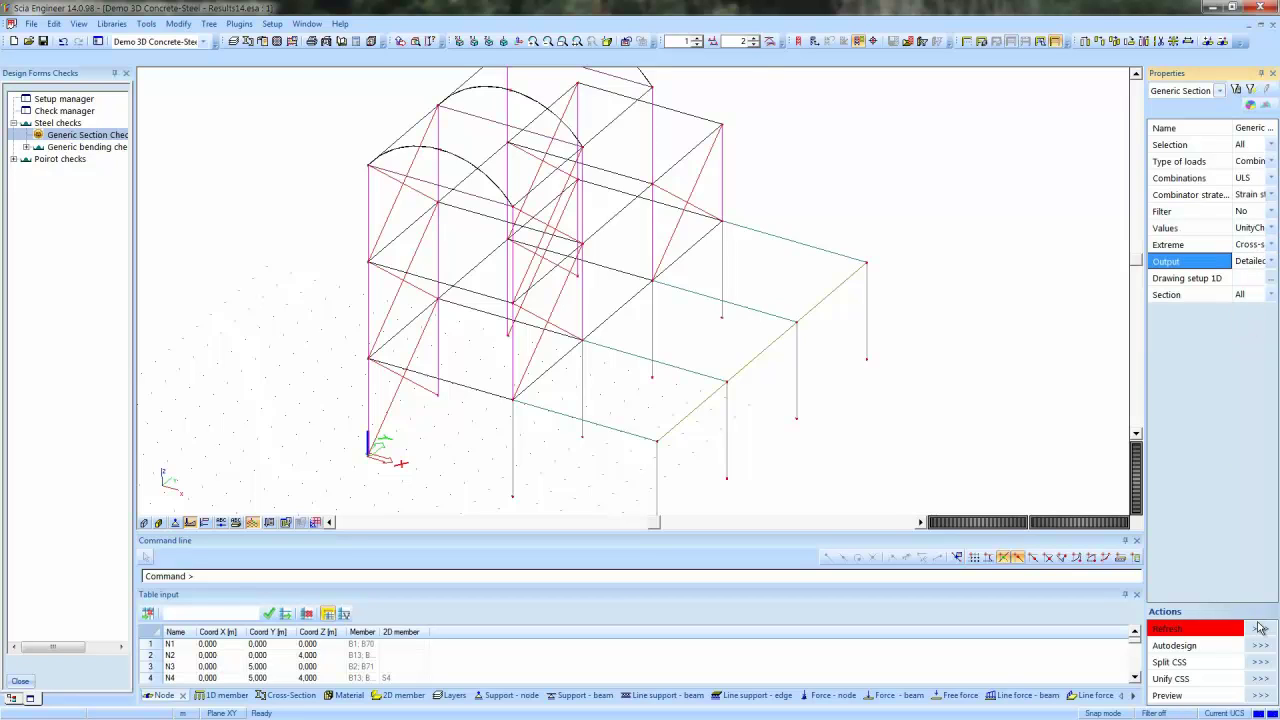
pyautogui.click(1260, 627)
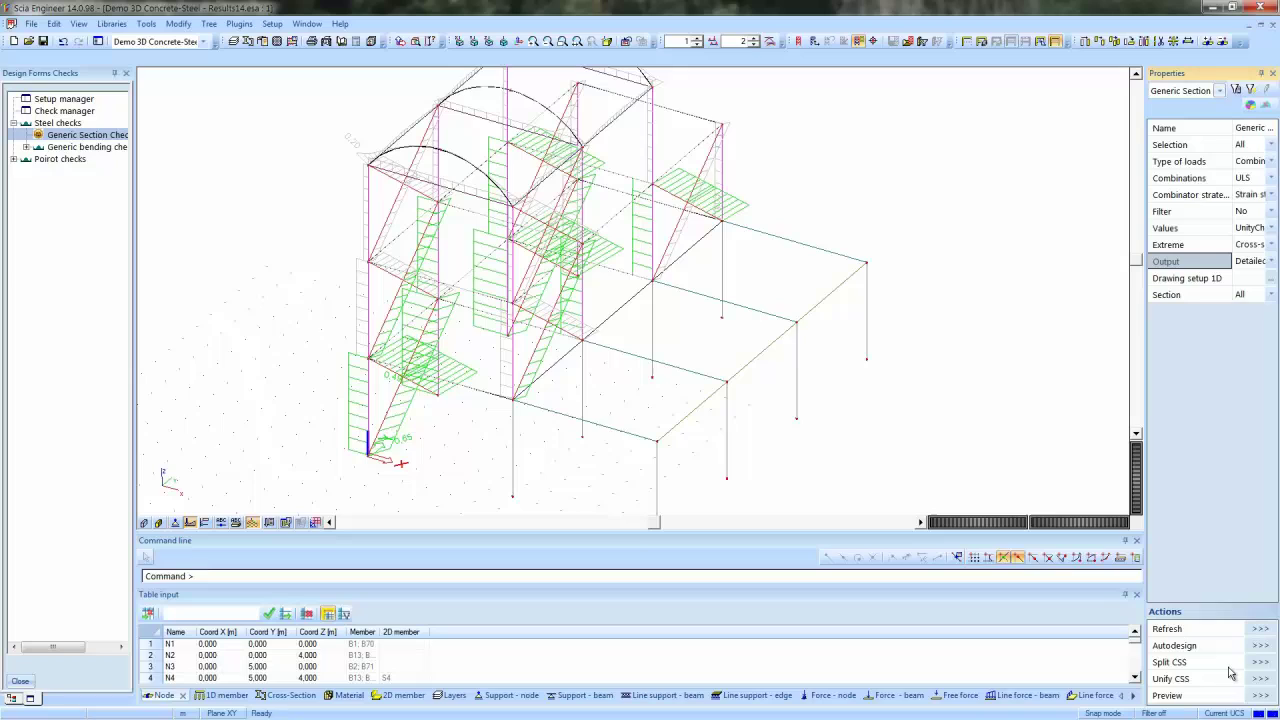
# Preview the detailed output and check the member name heading above each UnityCheck calculation, then close the preview
pyautogui.click(1261, 697)
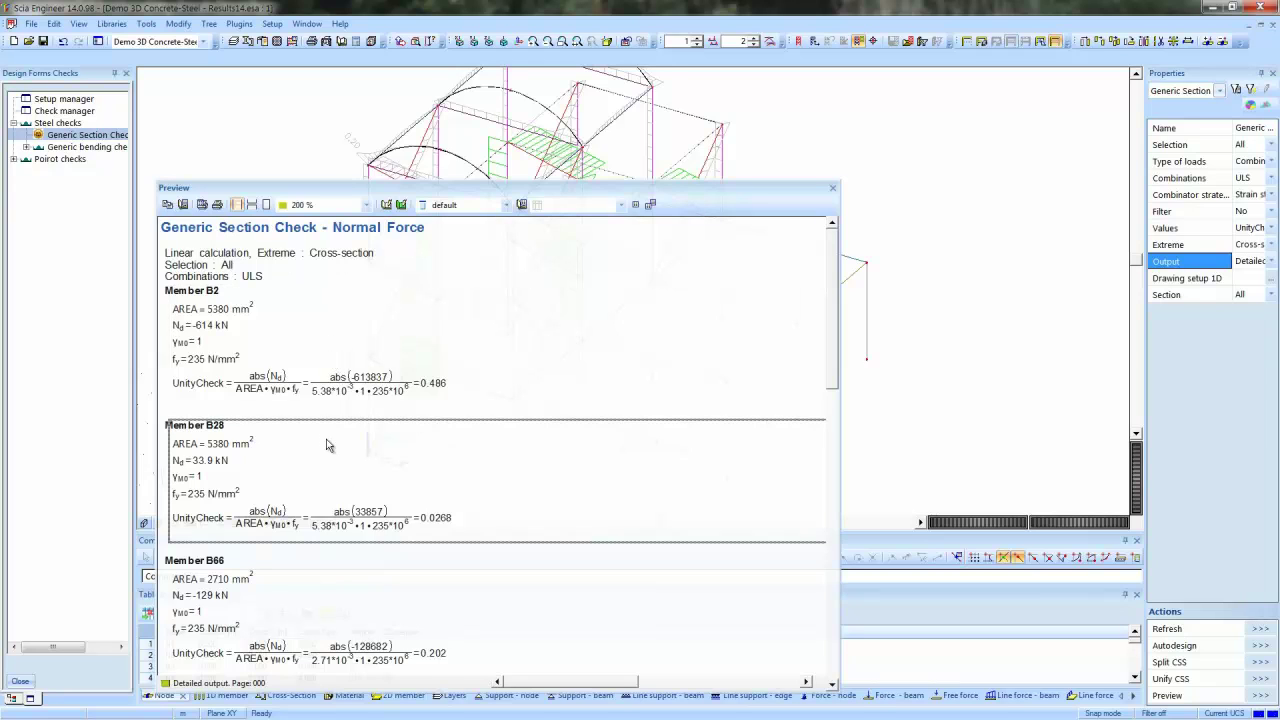
pyautogui.click(432, 441)
pyautogui.scroll(-5, 435, 448)
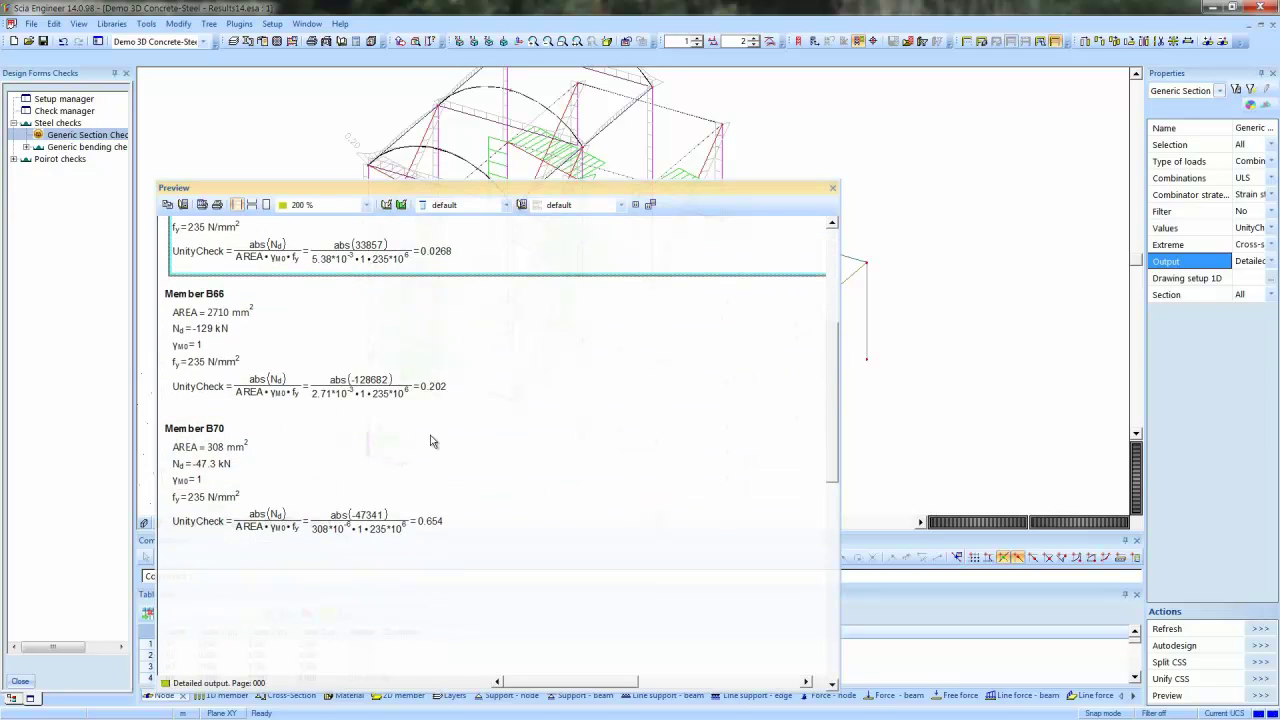
pyautogui.click(443, 463)
pyautogui.scroll(3, 443, 463)
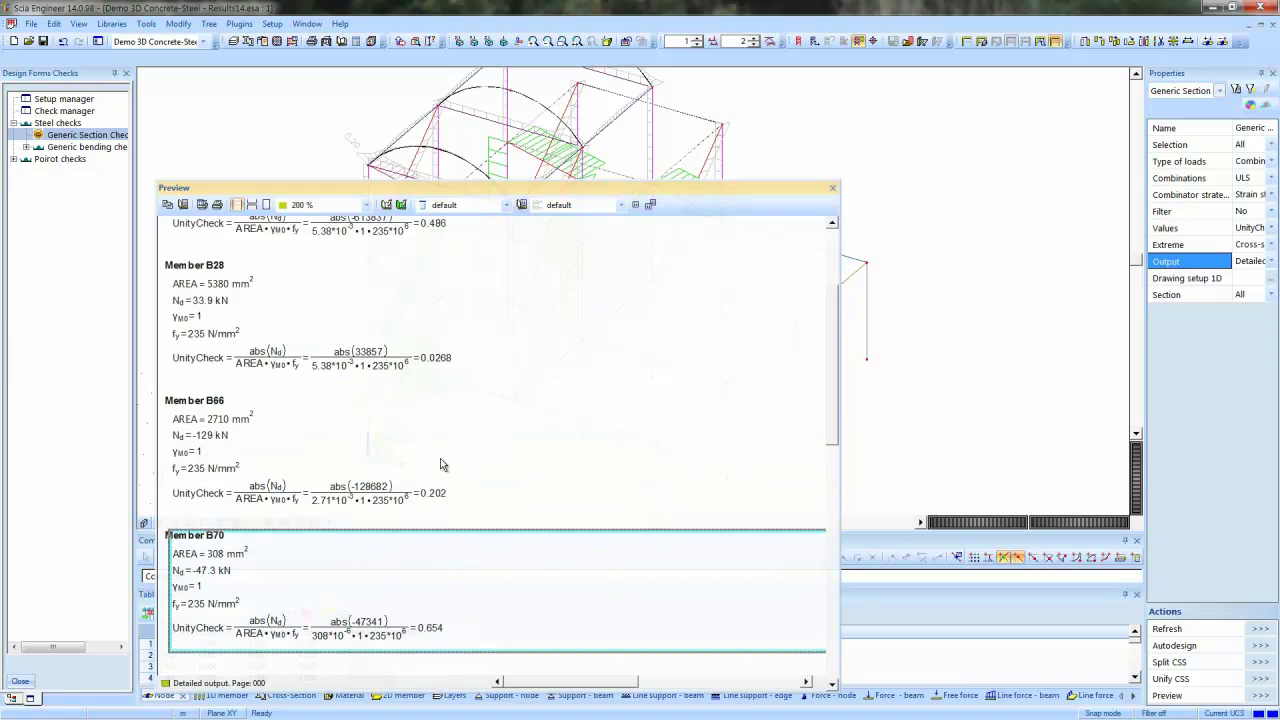
pyautogui.click(832, 188)
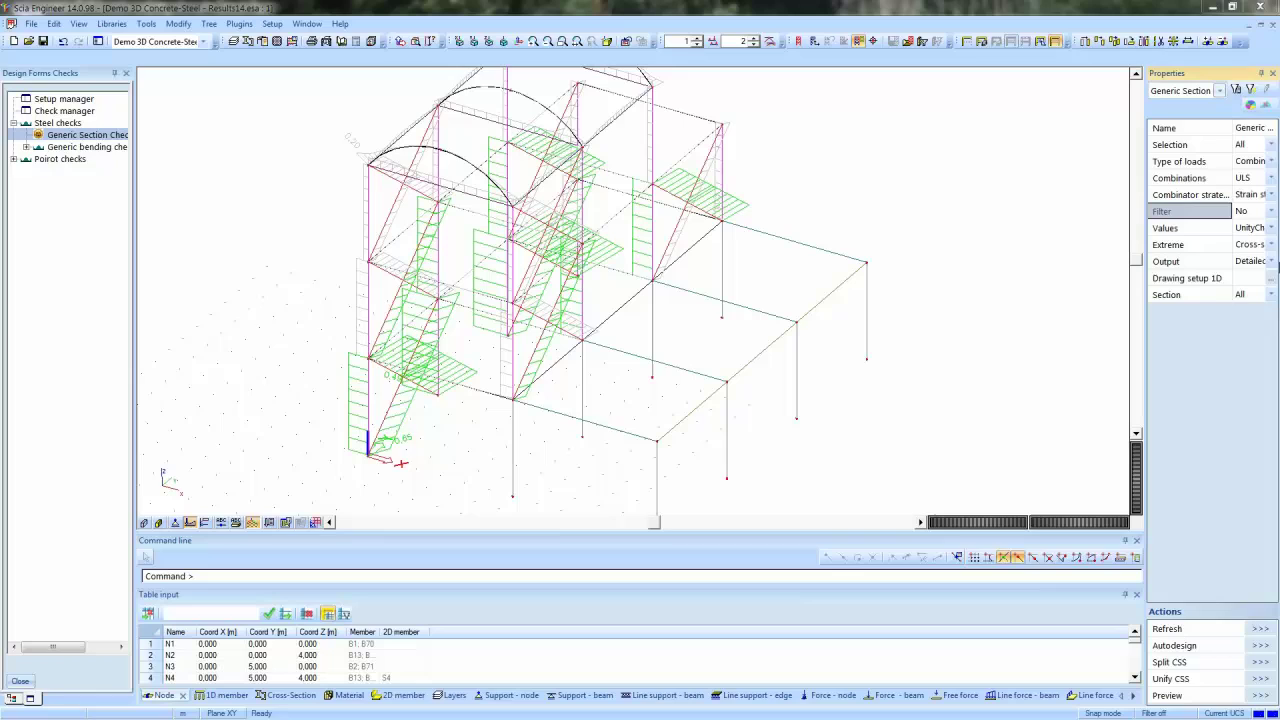
# Set the displayed check values to AREA and refresh the results
pyautogui.click(1255, 230)
pyautogui.click(1255, 232)
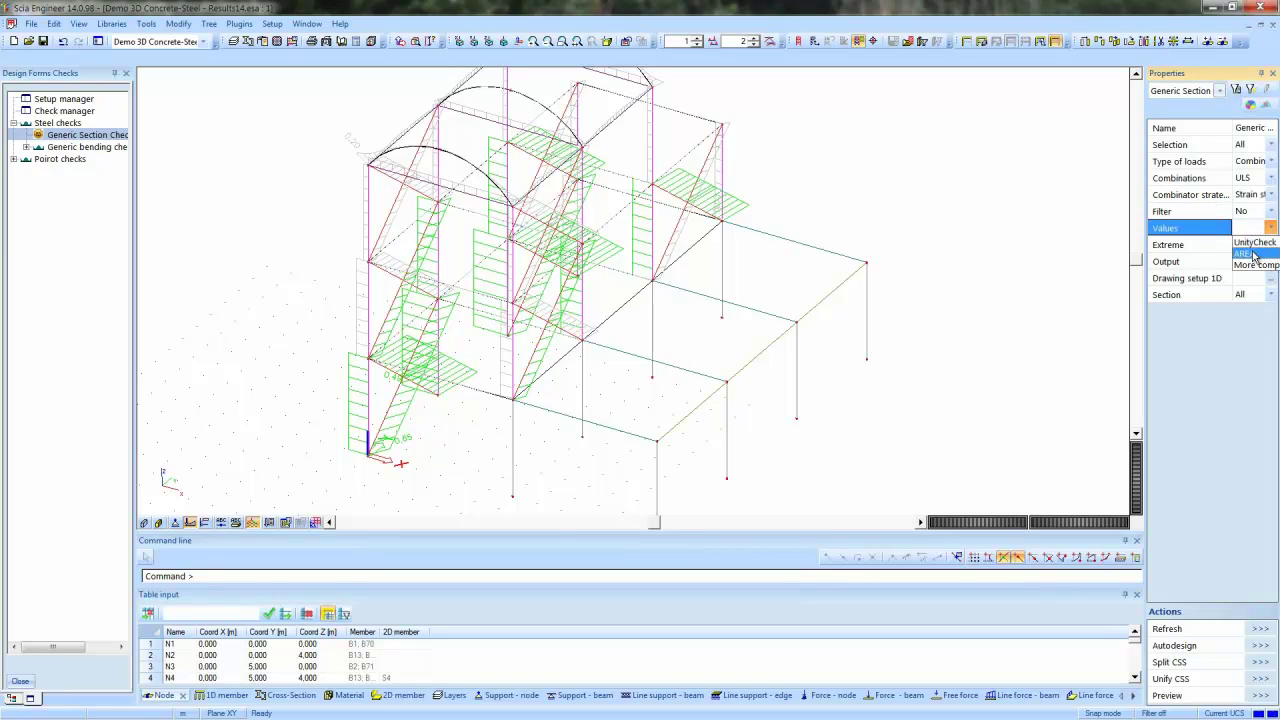
pyautogui.click(1250, 254)
pyautogui.click(1258, 627)
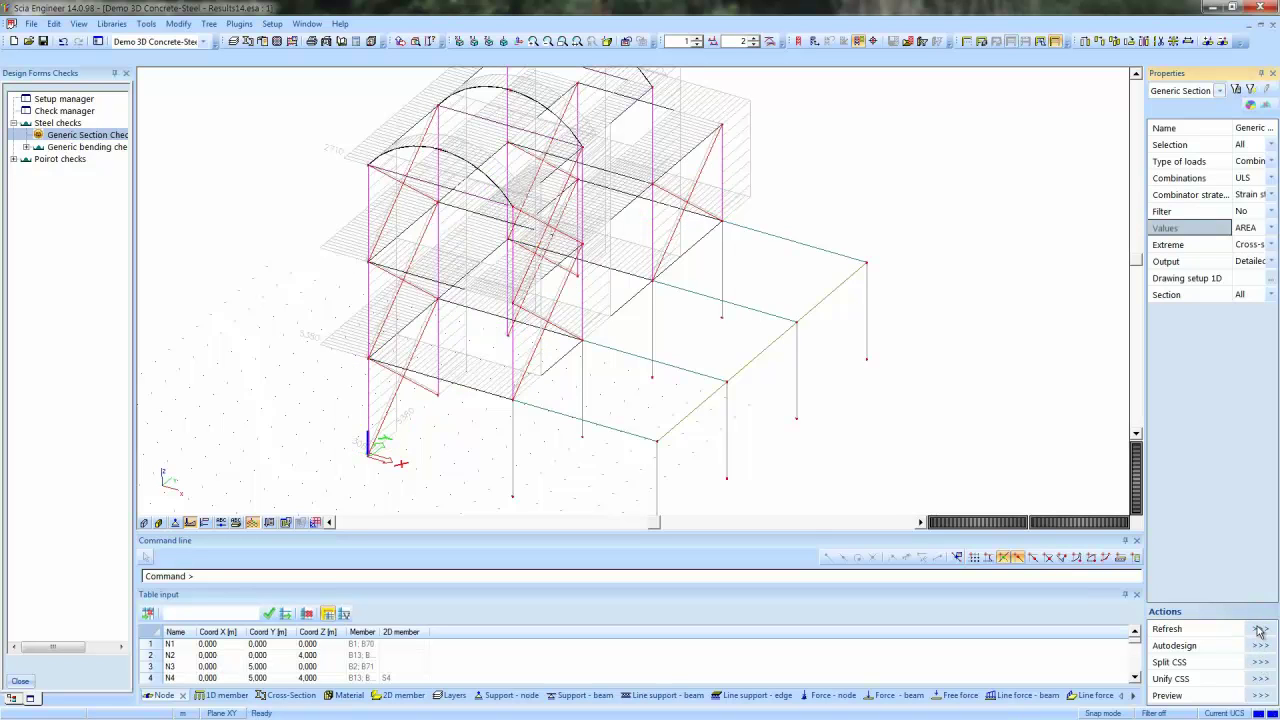
# Display the beam labels in the model for all members, including their names and cross-section names
pyautogui.moveTo(665, 353); pyautogui.dragTo(811, 354, button='middle')
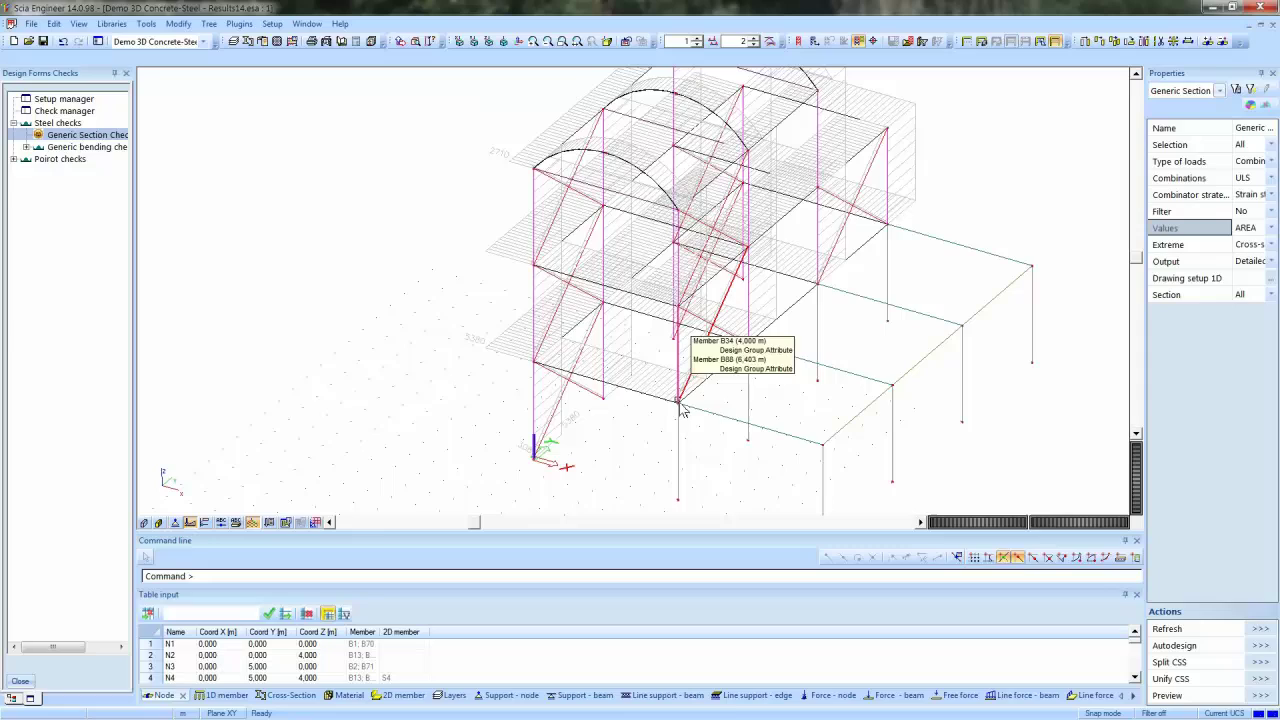
pyautogui.keyDown('ctrl'); pyautogui.moveTo(682, 452); pyautogui.dragTo(735, 449, button='right'); pyautogui.keyUp('ctrl')
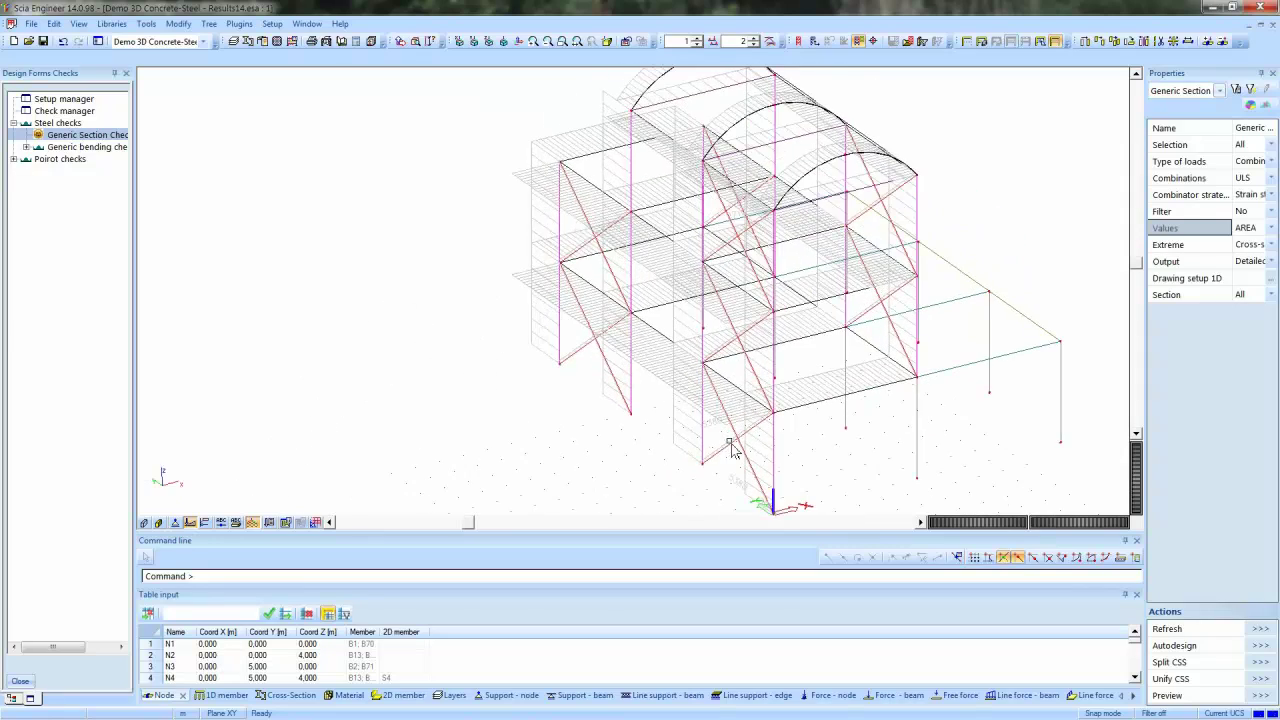
pyautogui.moveTo(805, 385); pyautogui.dragTo(646, 377, button='middle')
pyautogui.rightClick(240, 173)
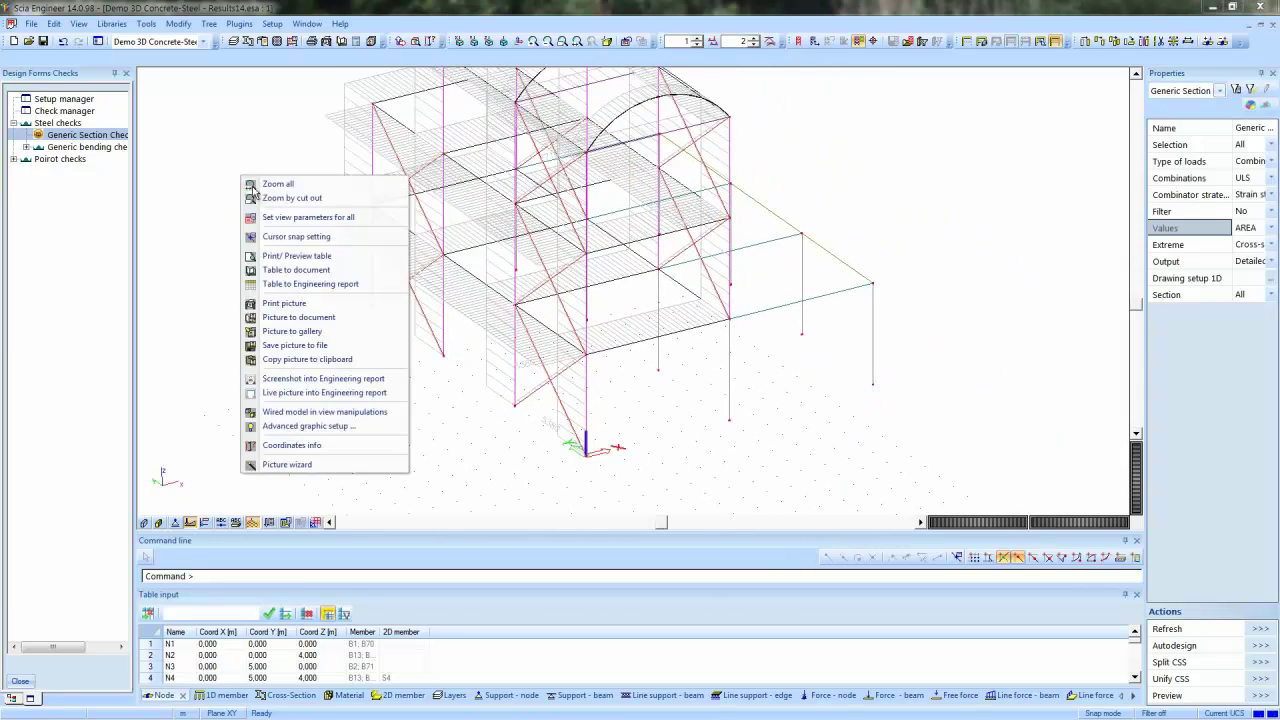
pyautogui.click(300, 214)
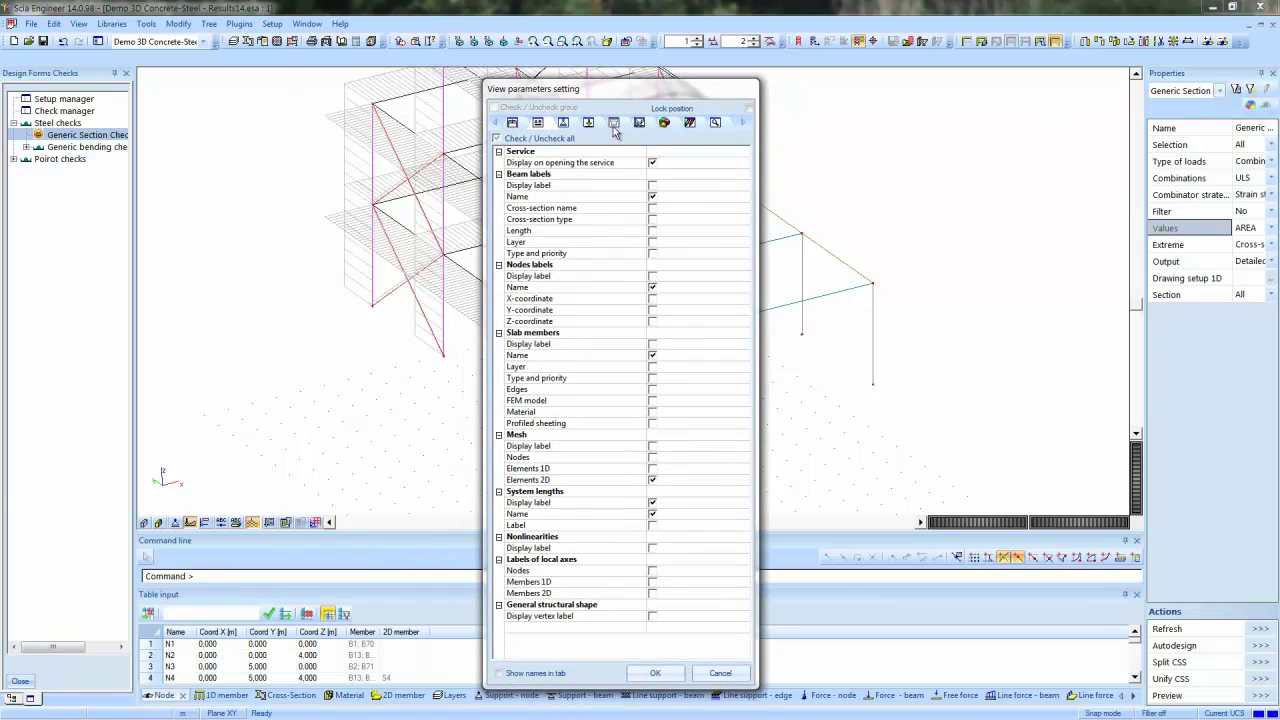
pyautogui.click(652, 185)
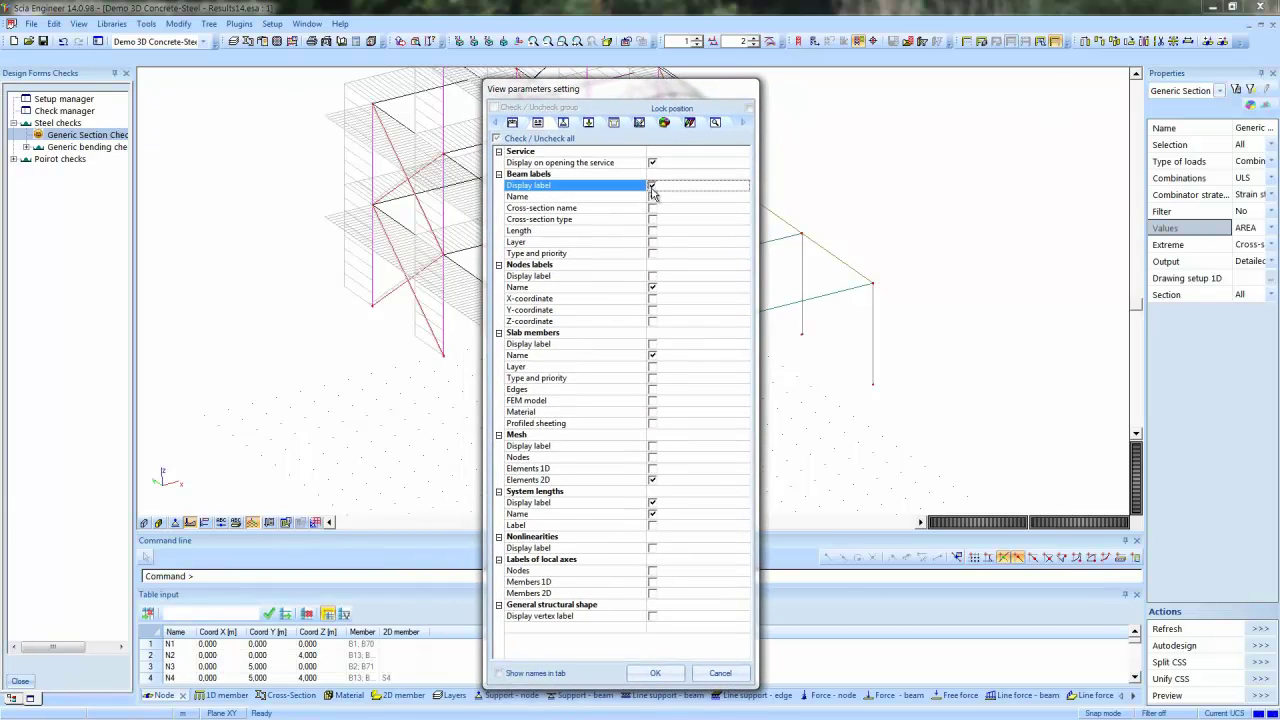
pyautogui.click(652, 207)
pyautogui.click(655, 673)
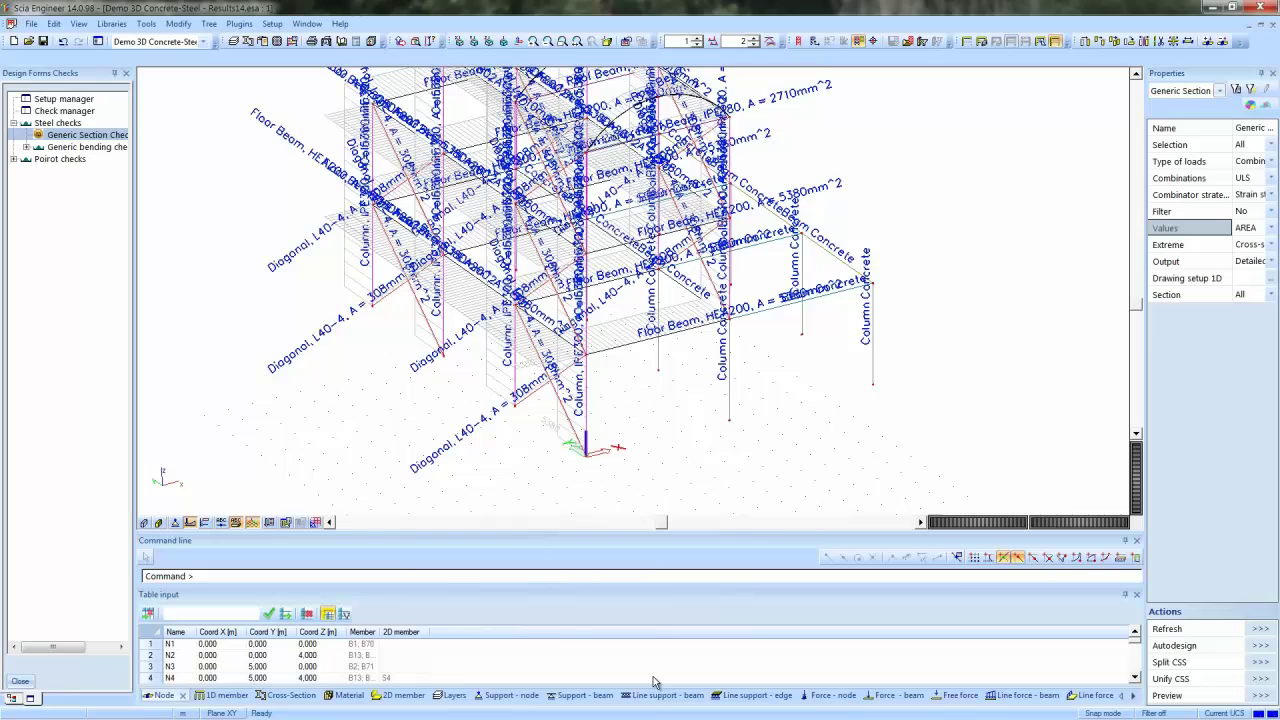
# Select the IPE300 column at the origin and examine the area diagrams and labels of the members around it
pyautogui.scroll(3, 300, 305)
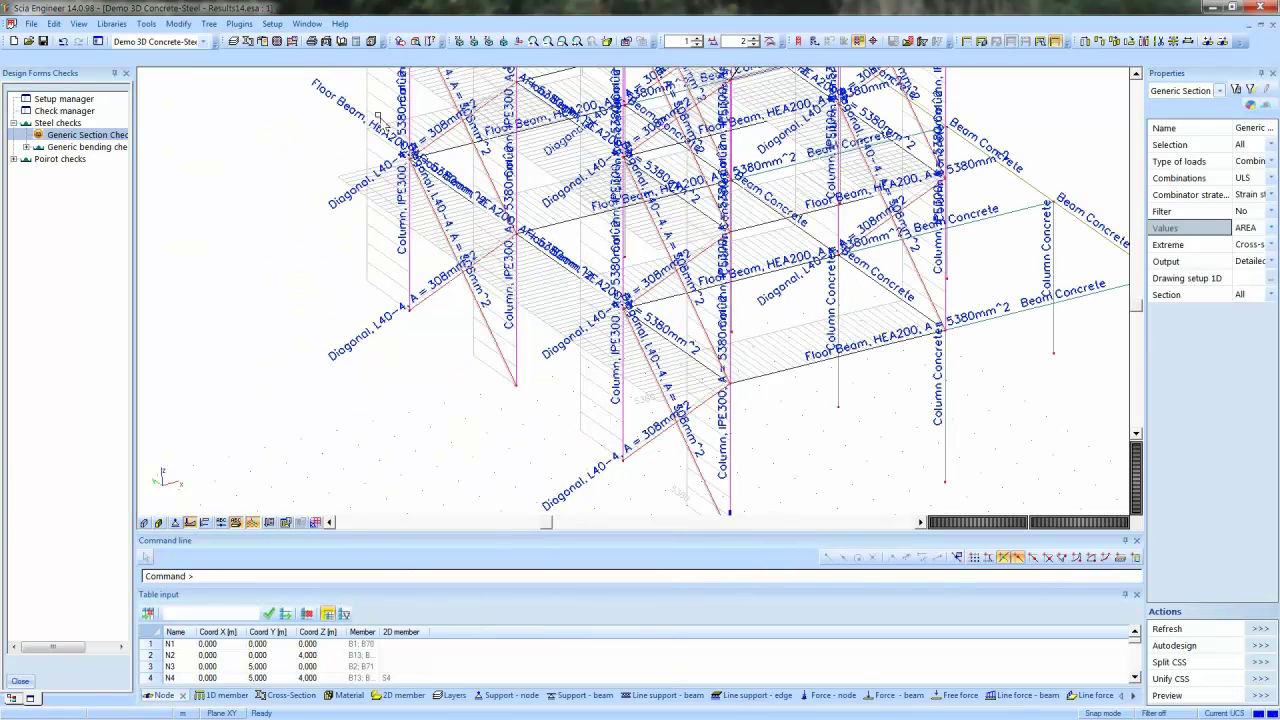
pyautogui.scroll(5, 680, 232)
pyautogui.moveTo(680, 232); pyautogui.dragTo(665, 304, button='middle')
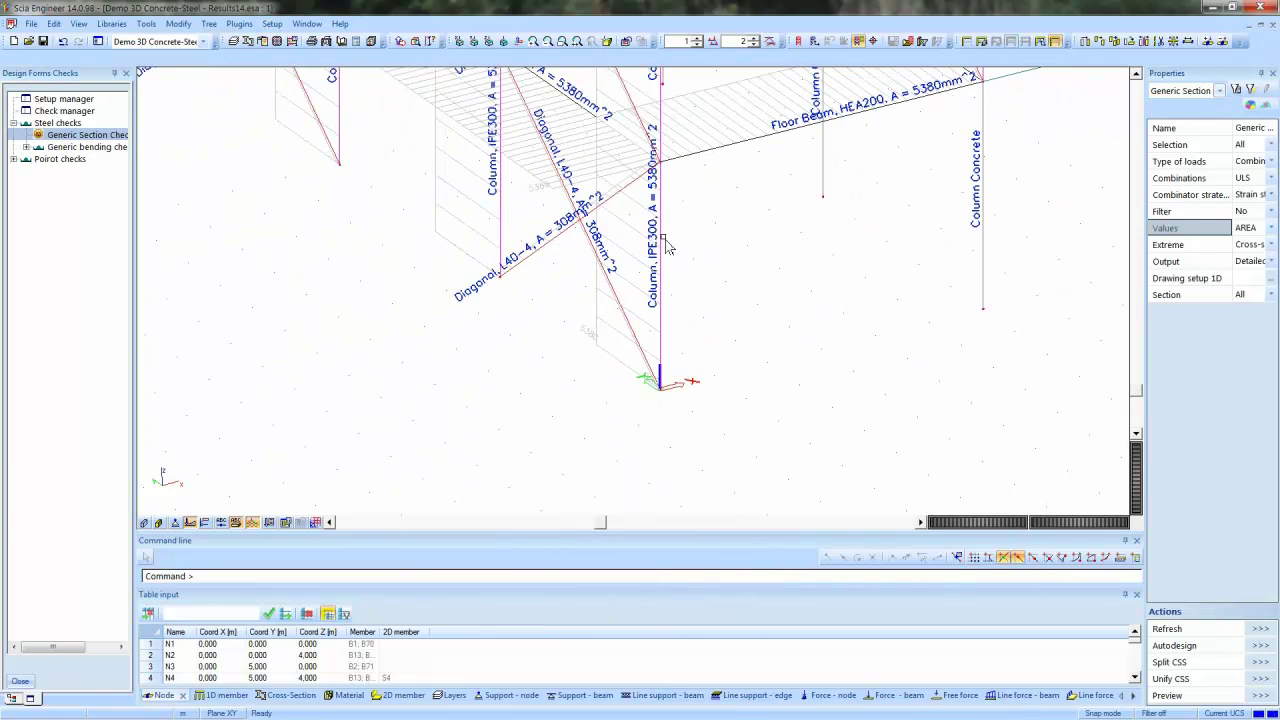
pyautogui.moveTo(678, 412); pyautogui.dragTo(668, 392, button='middle')
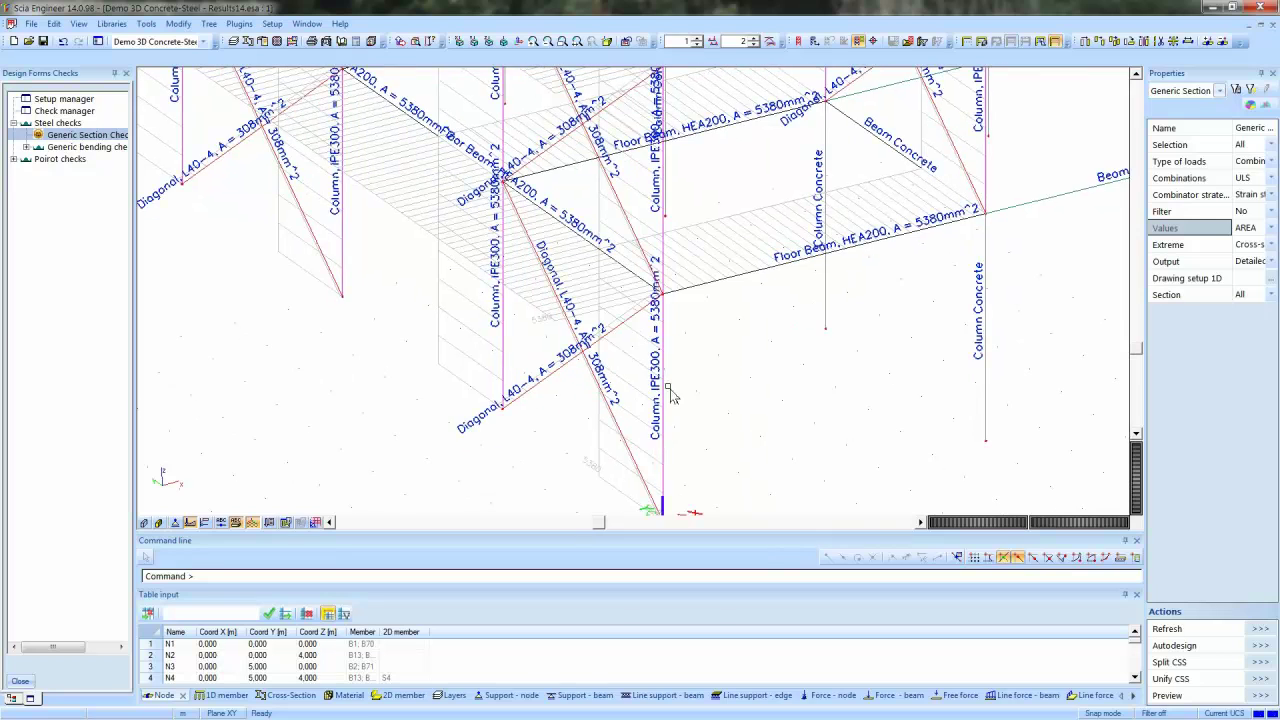
pyautogui.click(663, 330)
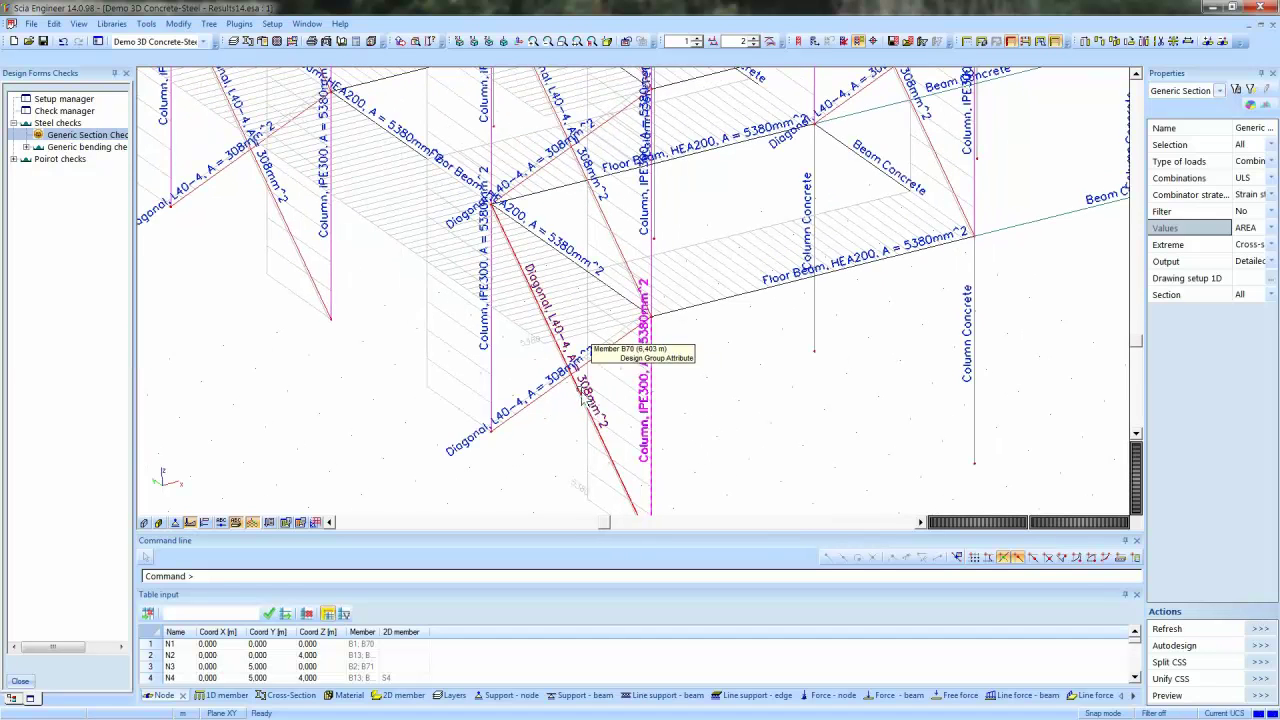
pyautogui.keyDown('ctrl'); pyautogui.moveTo(571, 337); pyautogui.dragTo(697, 416, button='right'); pyautogui.keyUp('ctrl')
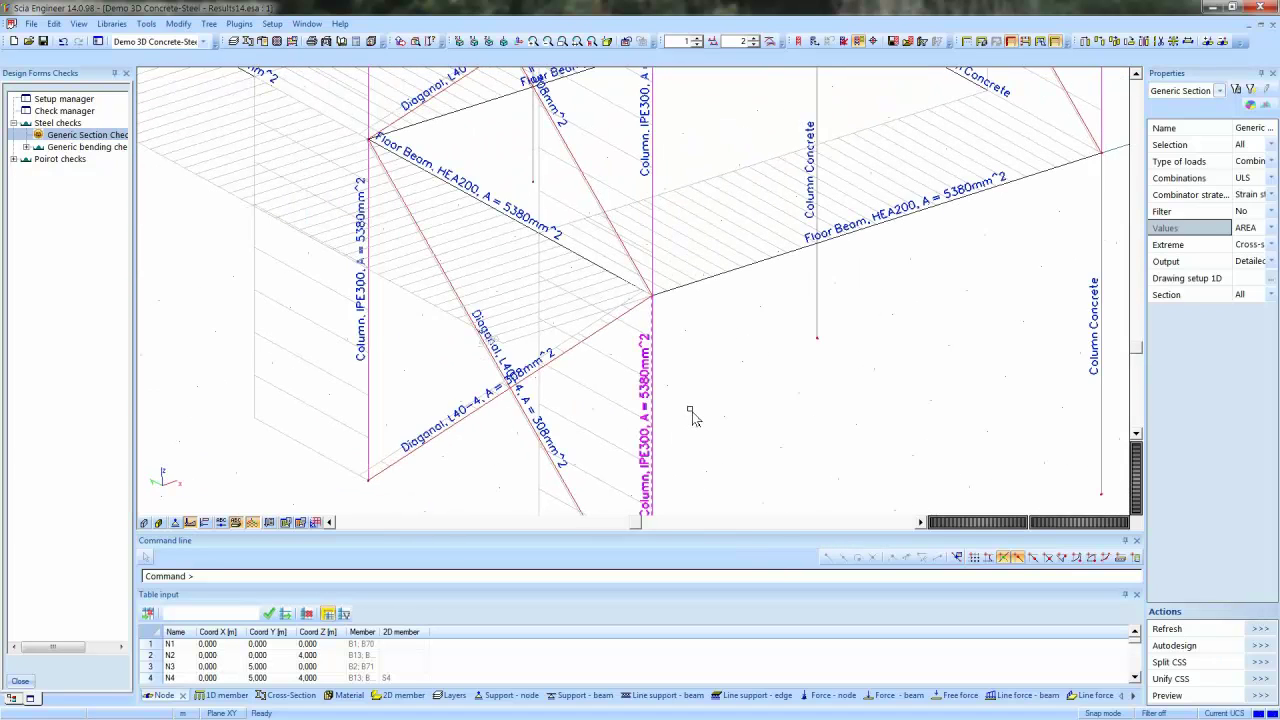
# Set the check's extreme to Member and refresh the results
pyautogui.click(1271, 245)
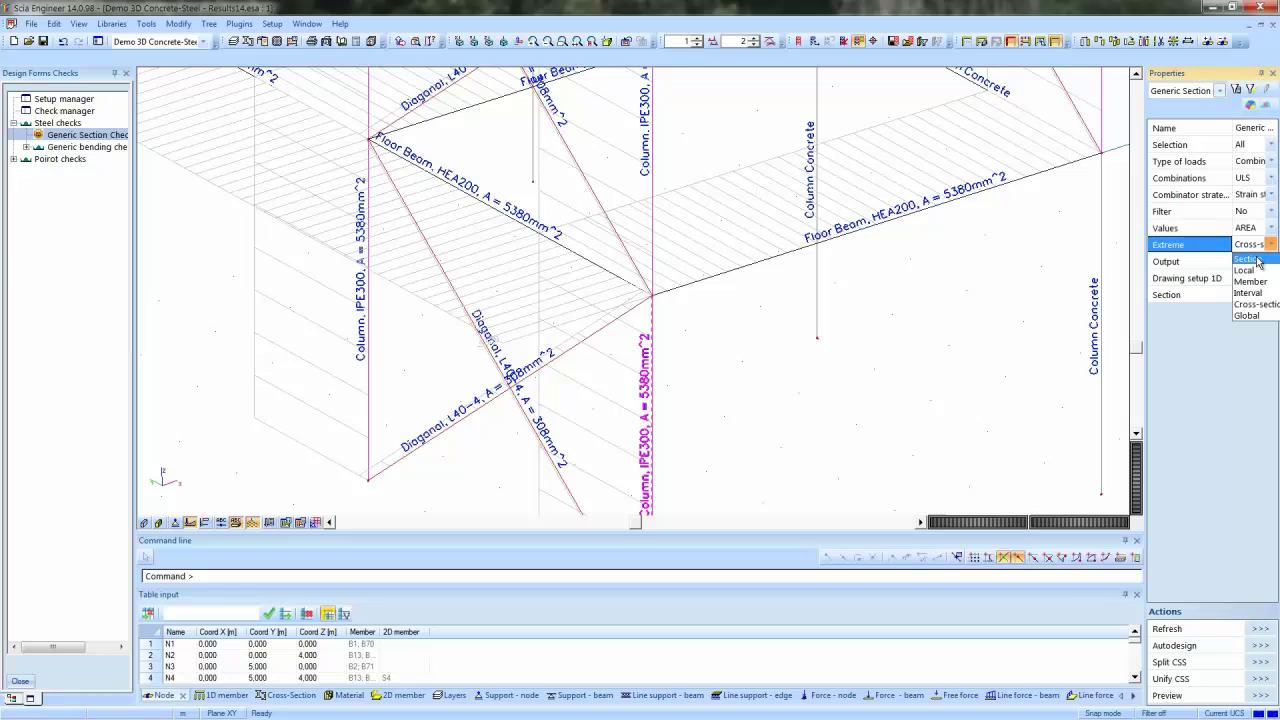
pyautogui.click(1250, 282)
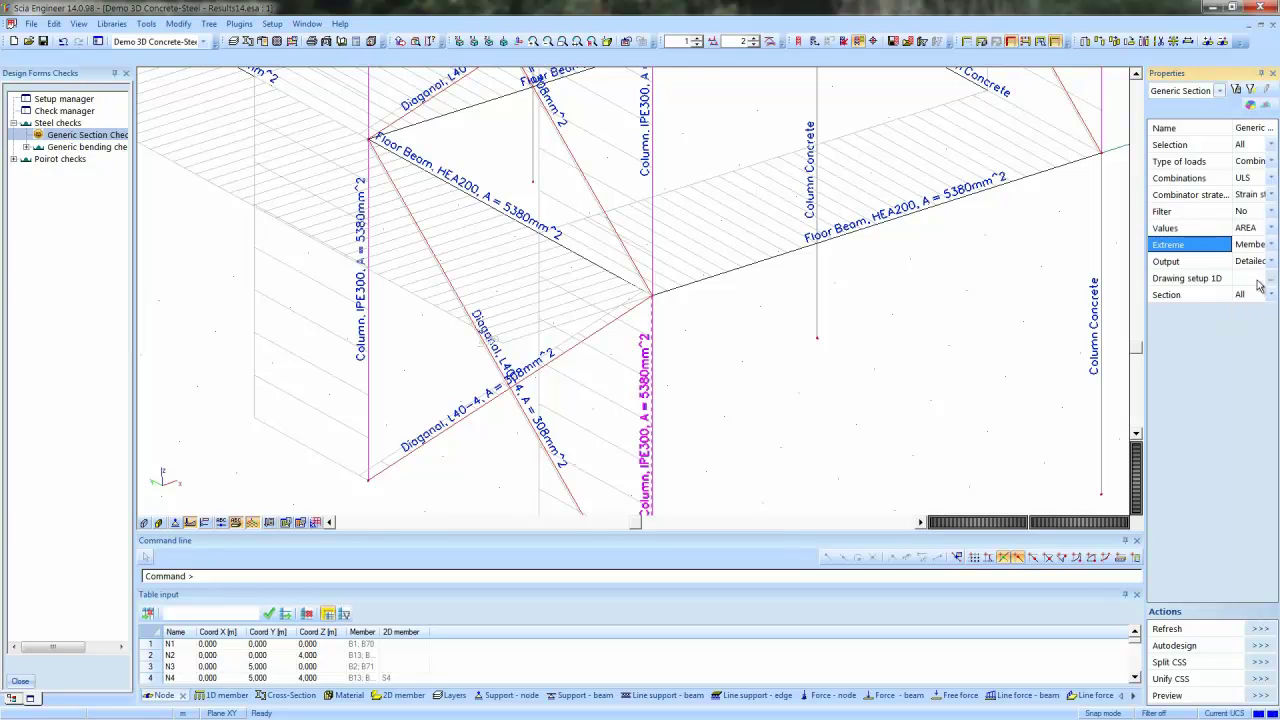
pyautogui.click(1260, 628)
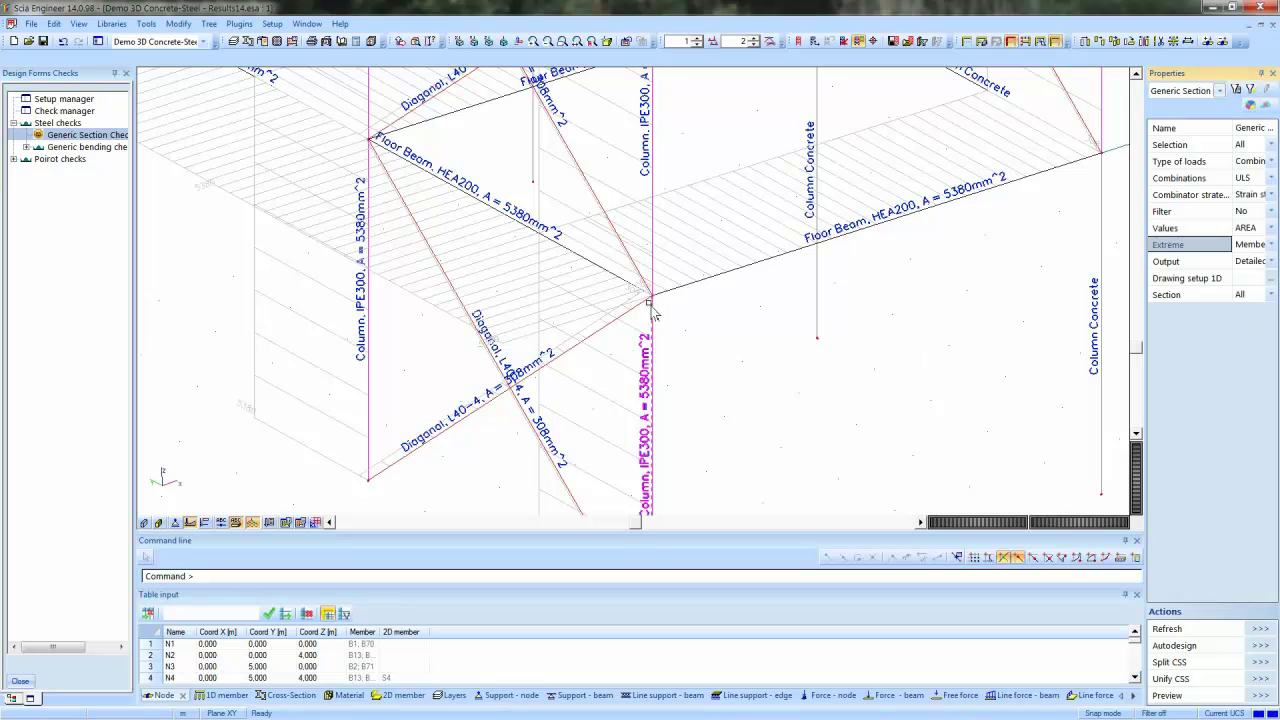
# Examine the AREA diagrams and labels on the floor beams, diagonals and roof beams across the model
pyautogui.scroll(3, 648, 300)
pyautogui.scroll(-3, 648, 290)
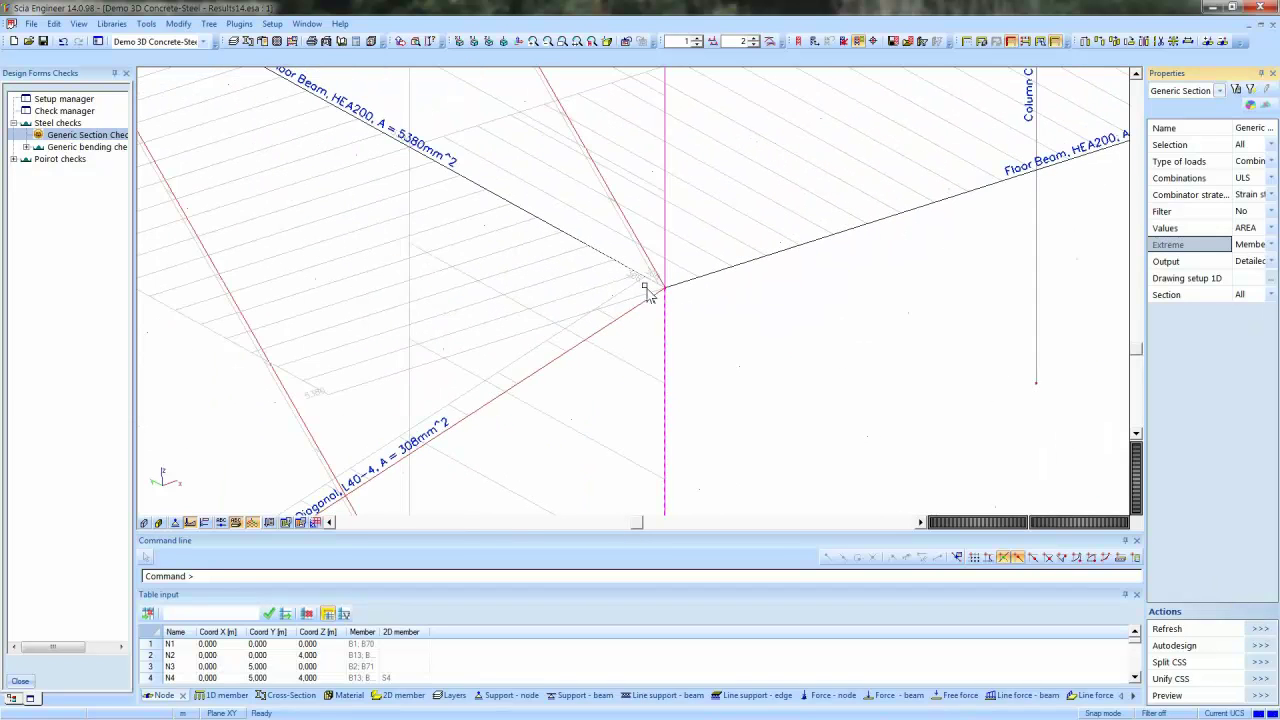
pyautogui.scroll(-3, 495, 412)
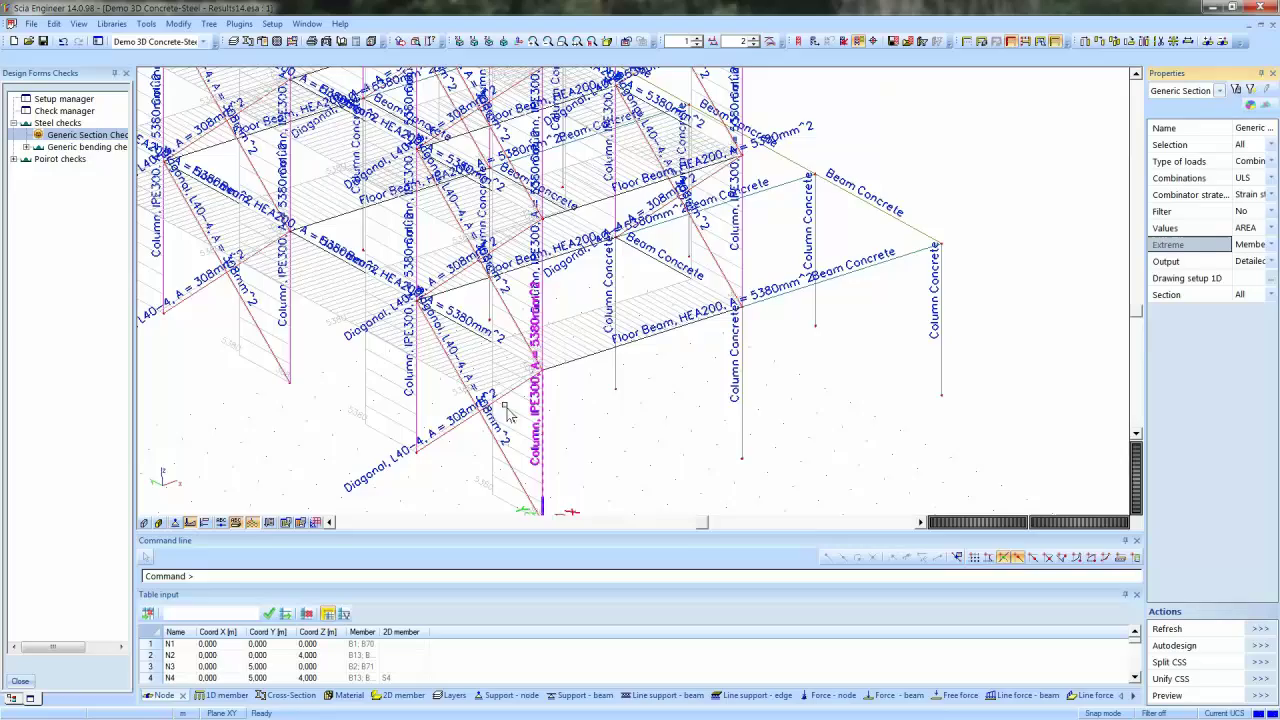
pyautogui.scroll(2, 757, 480)
pyautogui.scroll(-2, 729, 200)
pyautogui.scroll(1, 651, 313)
pyautogui.scroll(2, 653, 310)
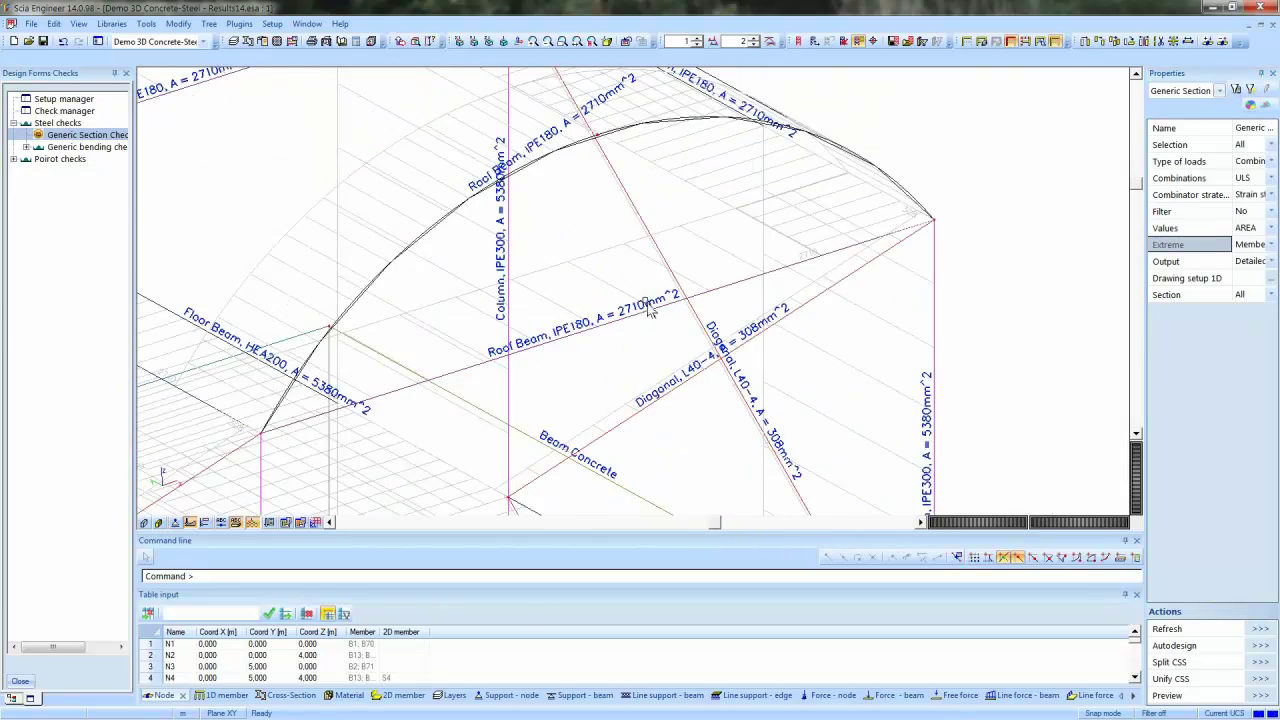
pyautogui.scroll(2, 638, 335)
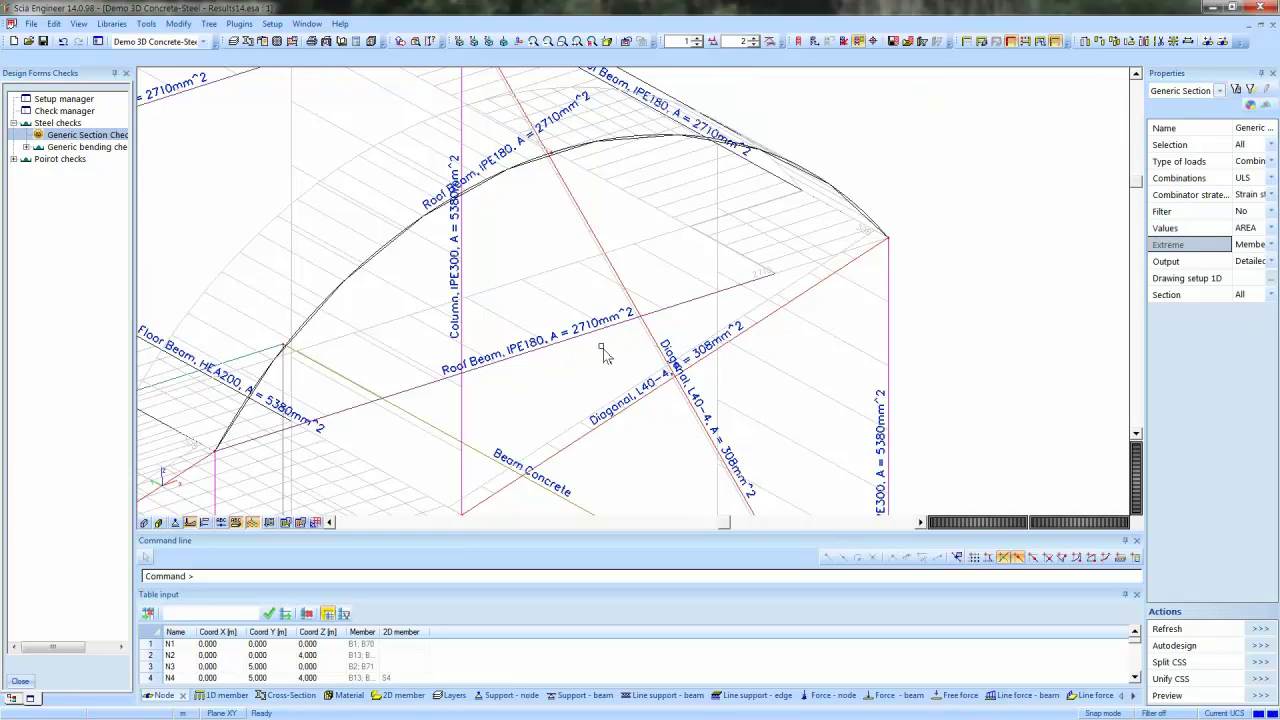
pyautogui.scroll(-5, 578, 360)
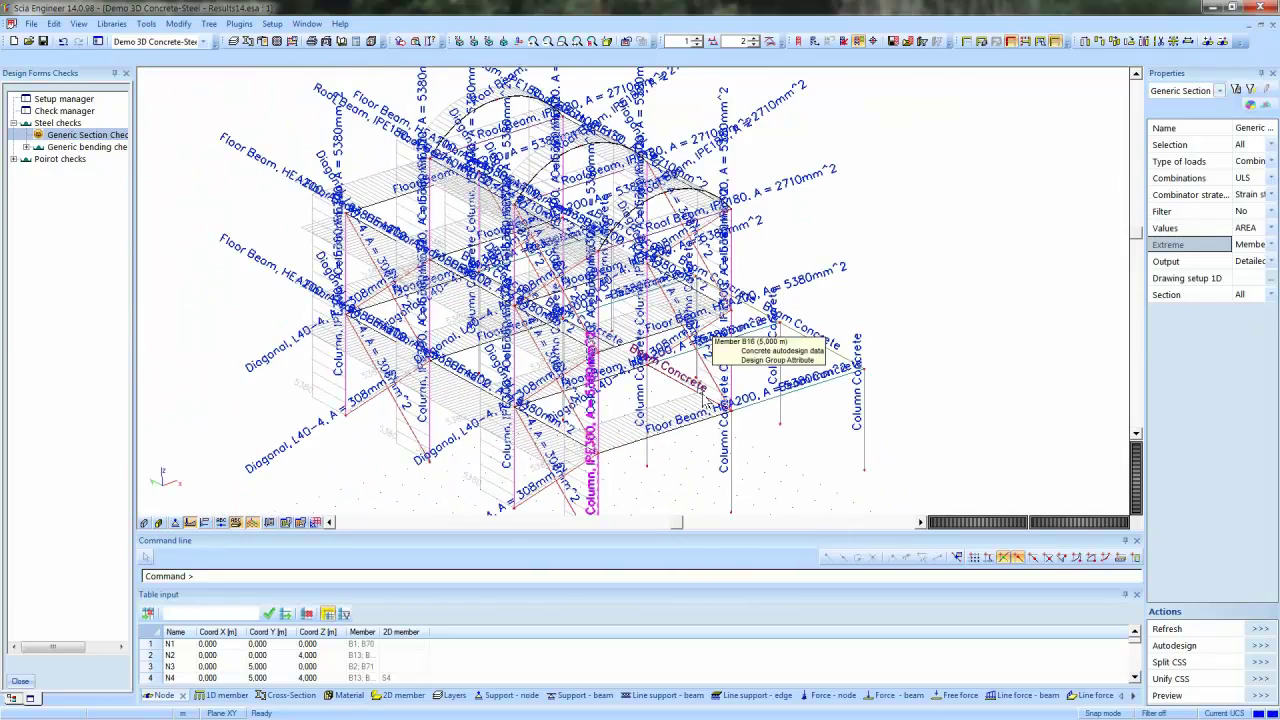
# Set the displayed check values to UnityCheck and refresh the results
pyautogui.click(1271, 228)
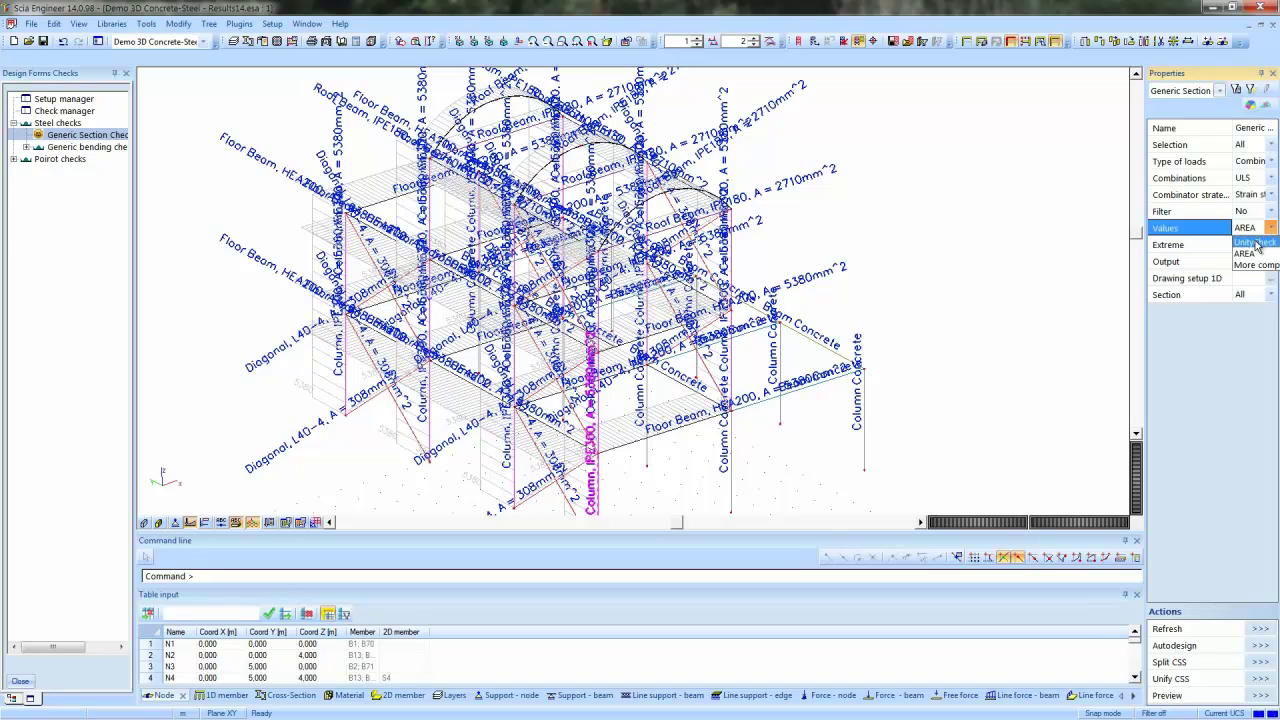
pyautogui.click(1247, 244)
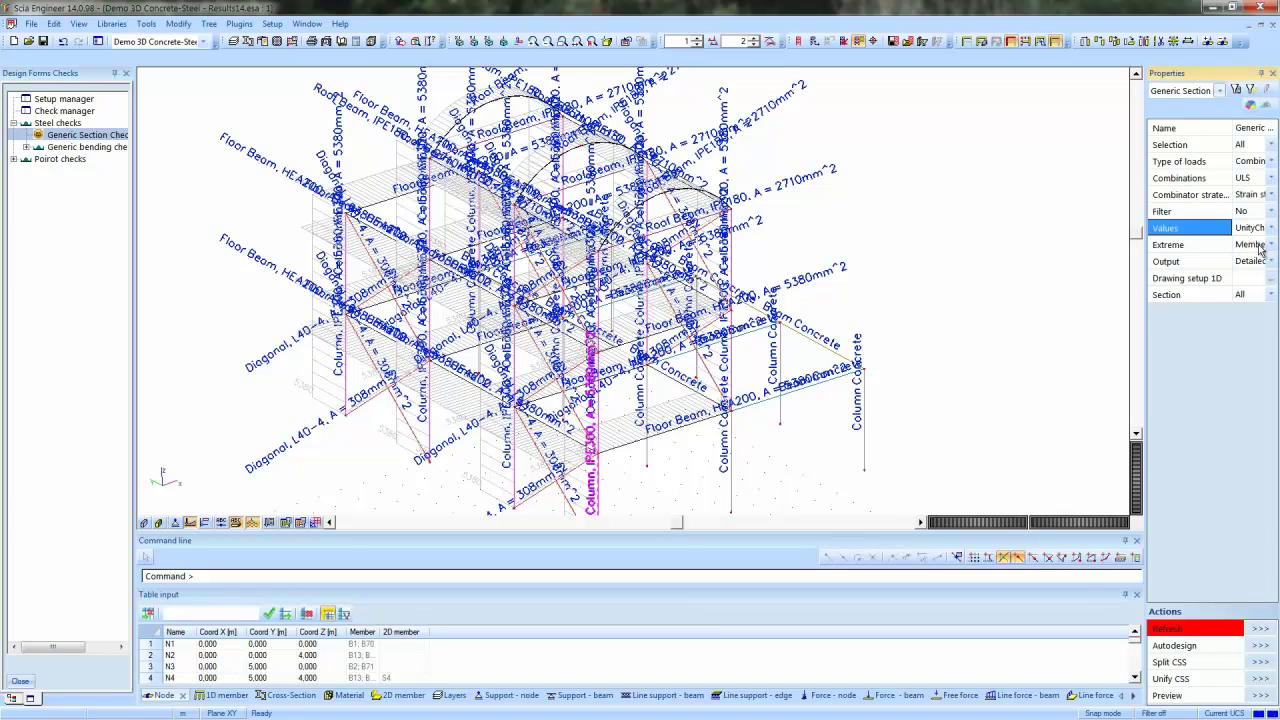
pyautogui.click(1262, 628)
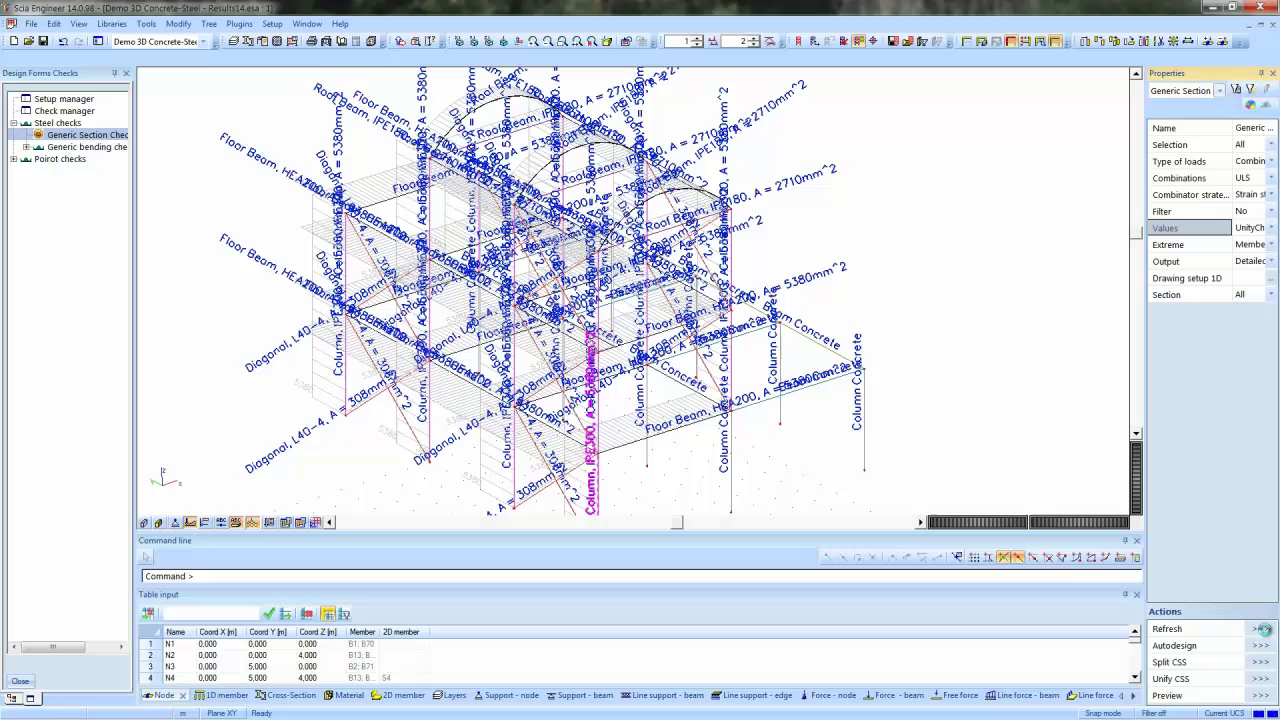
# Turn off the display of beam labels in the model's view parameters
pyautogui.rightClick(243, 133)
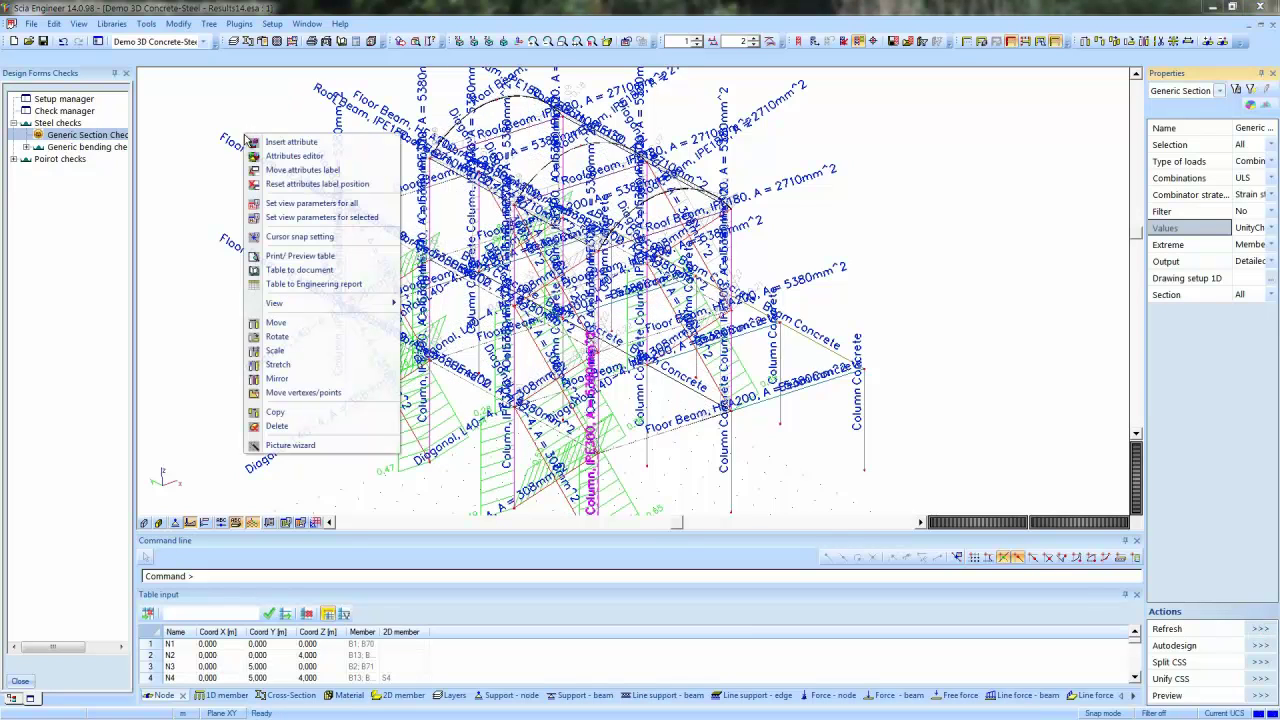
pyautogui.click(289, 219)
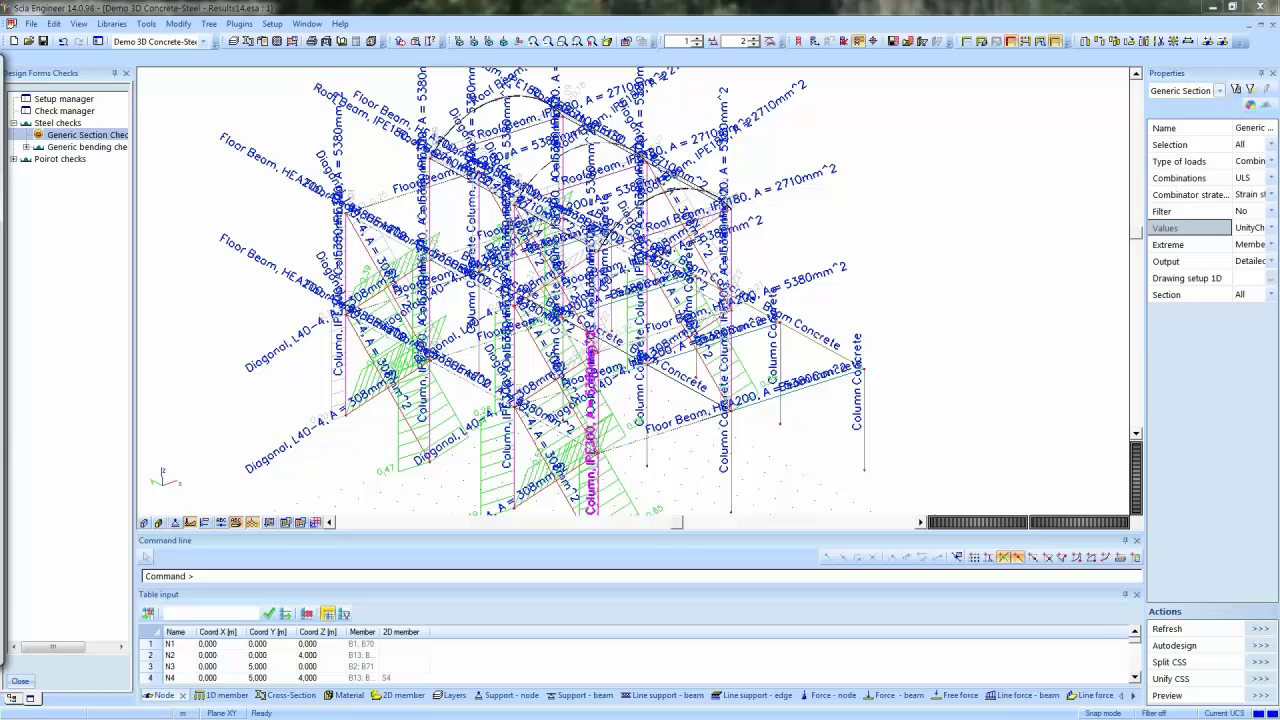
pyautogui.click(472, 184)
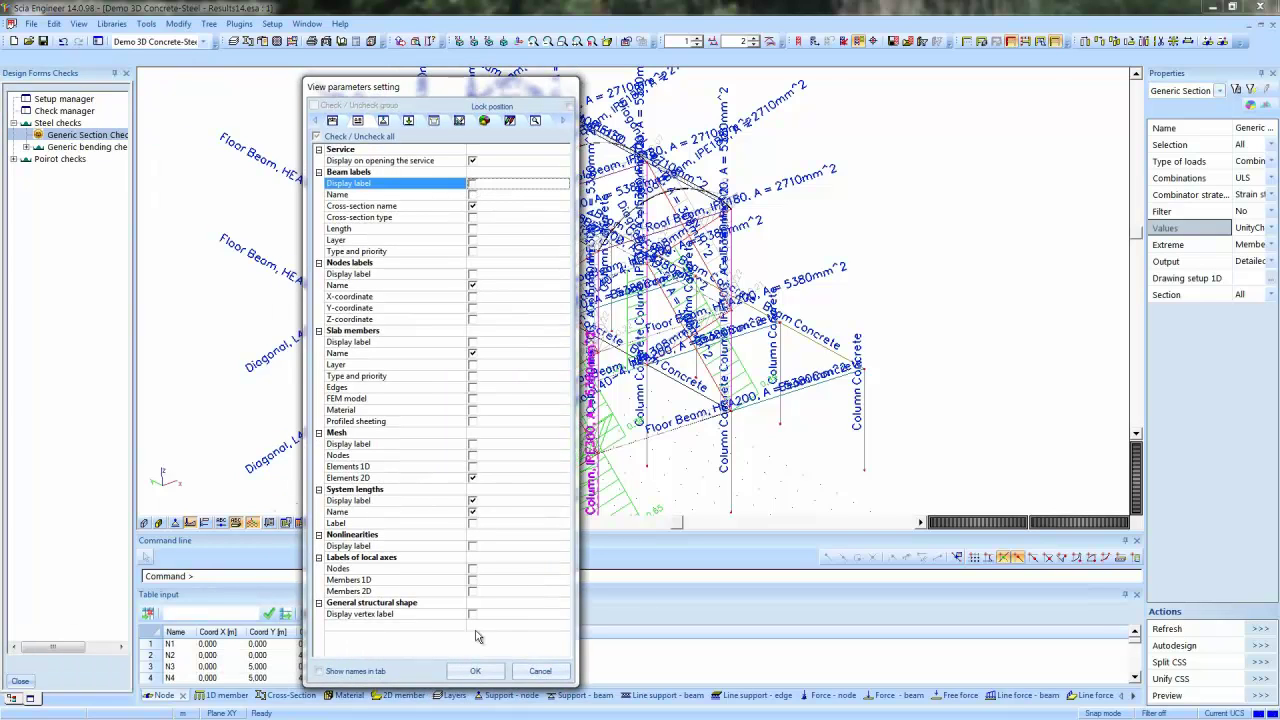
pyautogui.click(475, 671)
pyautogui.moveTo(820, 420); pyautogui.dragTo(820, 366, button='middle')
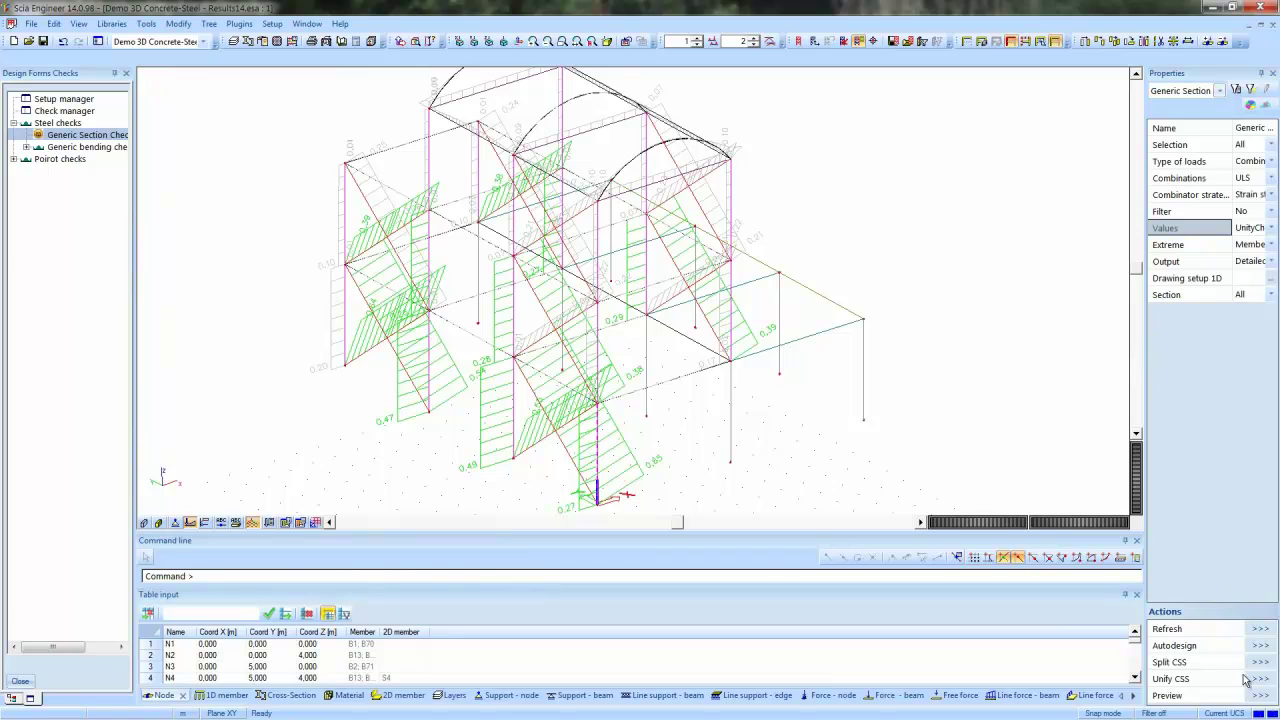
# Run Autodesign on the Column cross-section with a search for the optimal profile and accept IPE200
pyautogui.click(1256, 647)
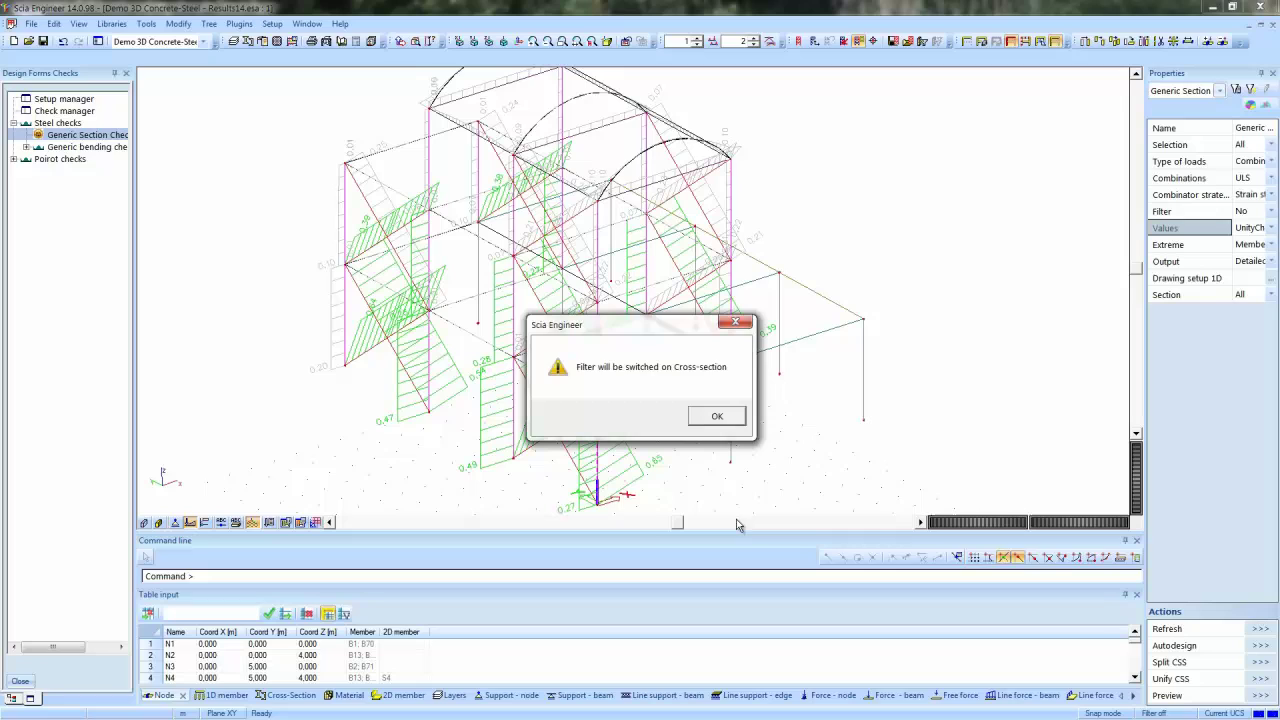
pyautogui.click(732, 419)
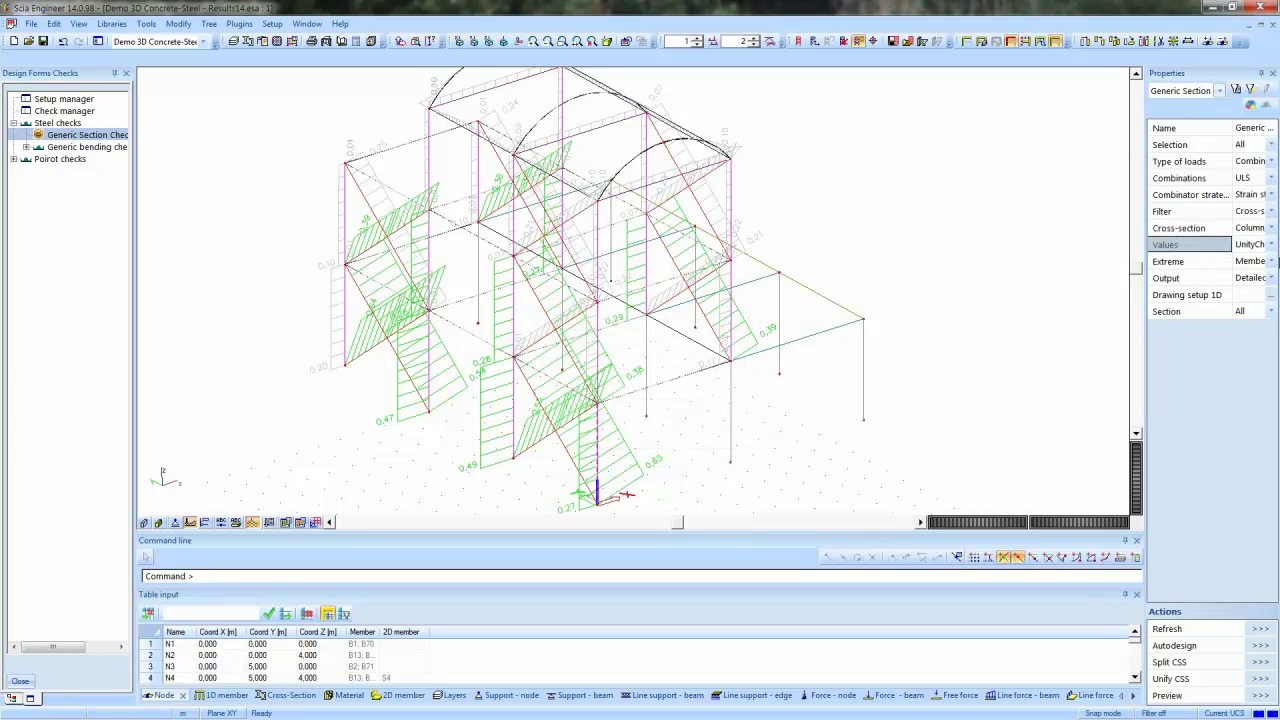
pyautogui.click(1272, 229)
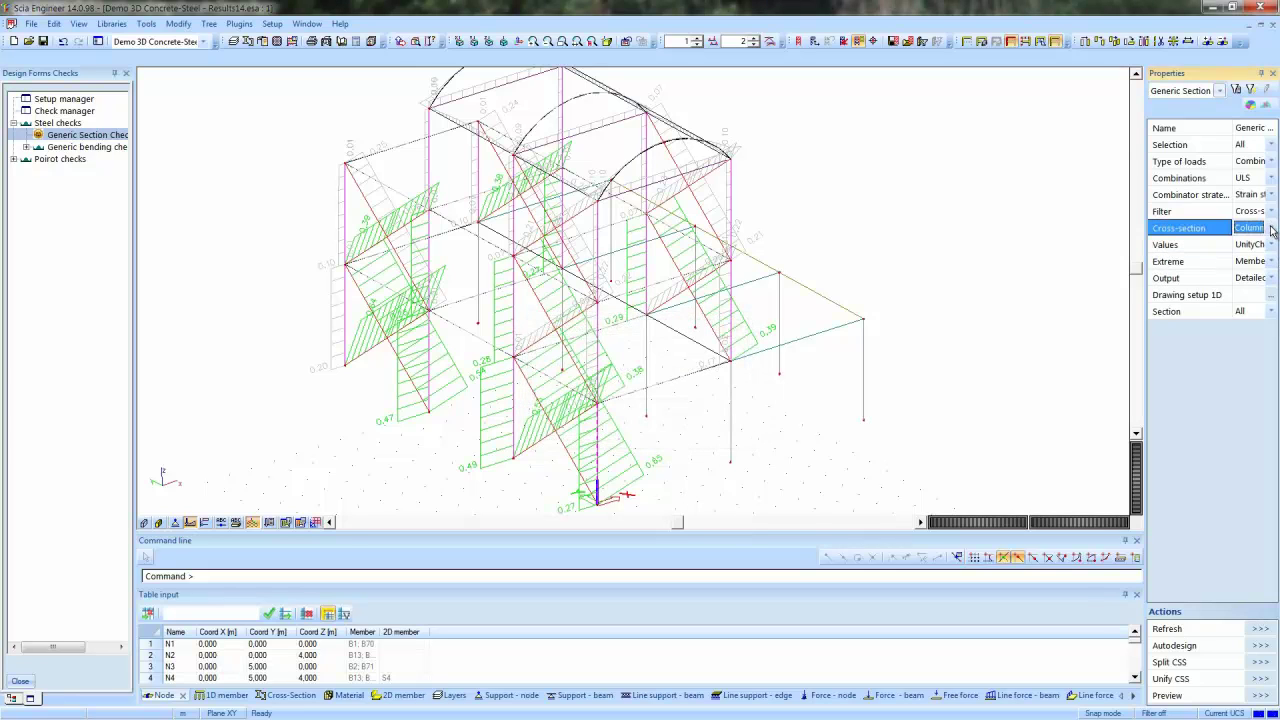
pyautogui.click(1271, 228)
pyautogui.click(1262, 648)
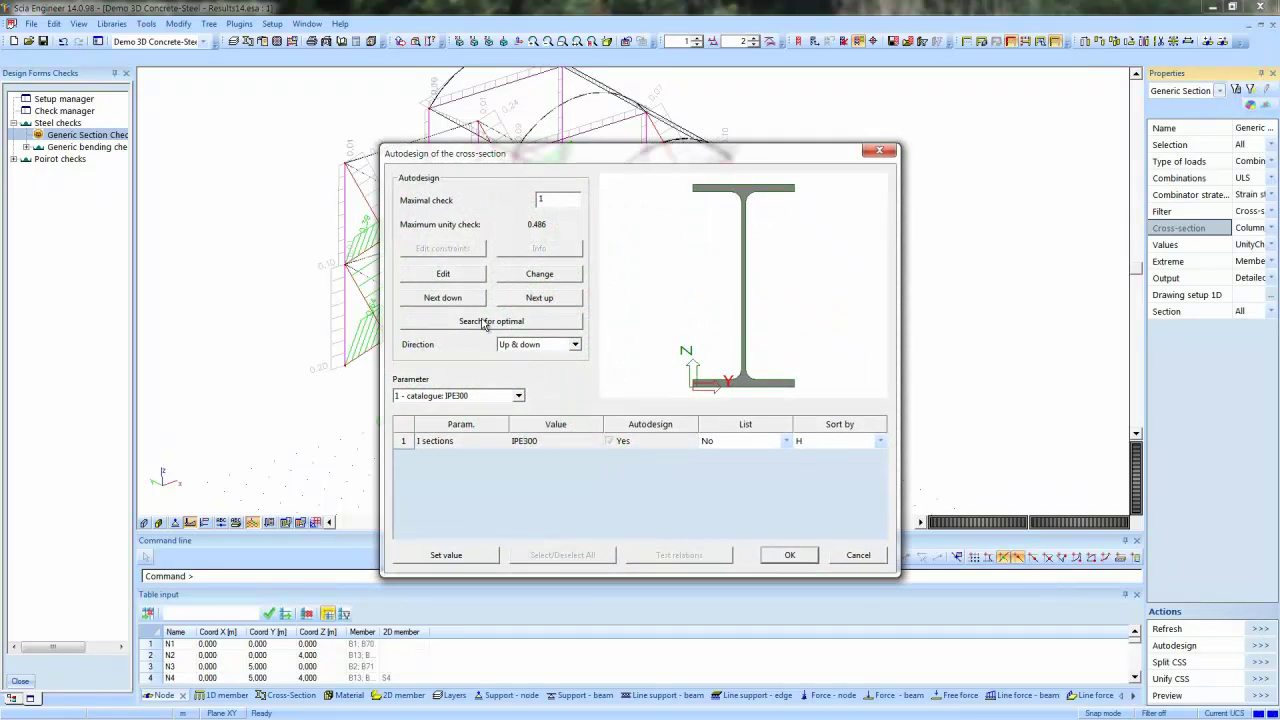
pyautogui.click(484, 323)
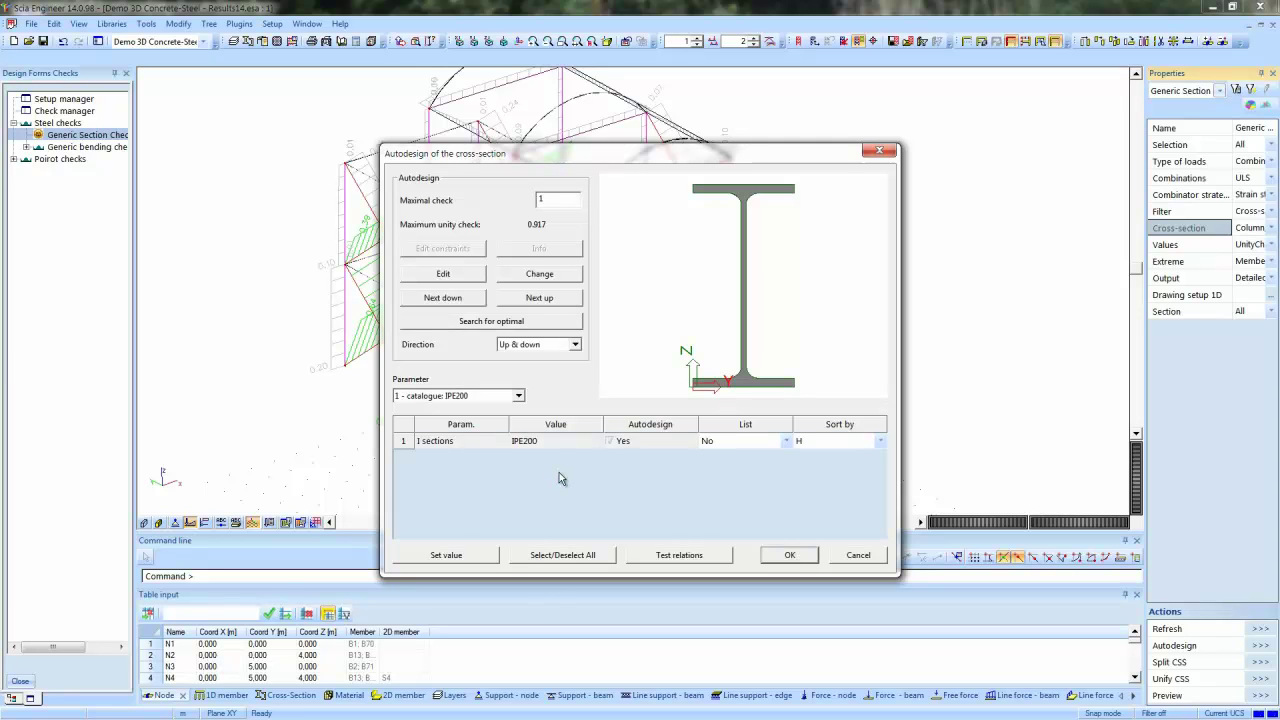
pyautogui.click(557, 441)
pyautogui.click(790, 555)
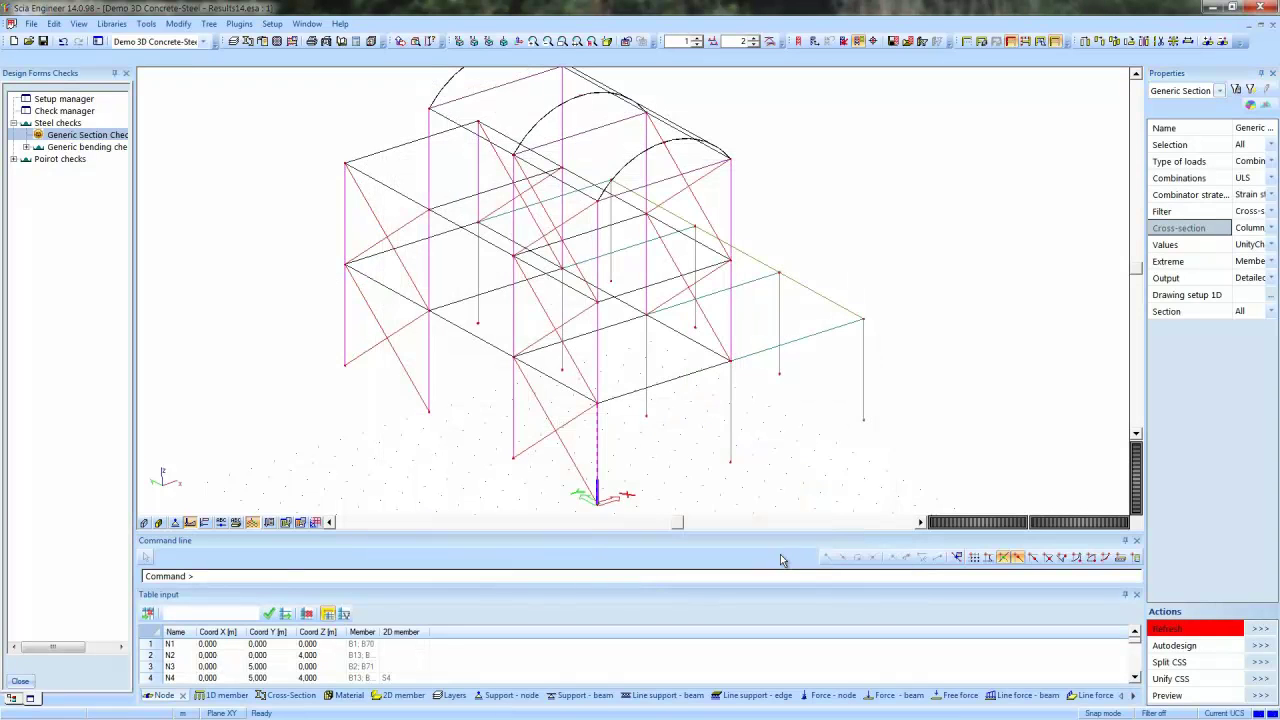
# Filter the check to the Floor Beam cross-section, refresh it, and autodesign the optimal profile, accepting HEA100A
pyautogui.click(1260, 228)
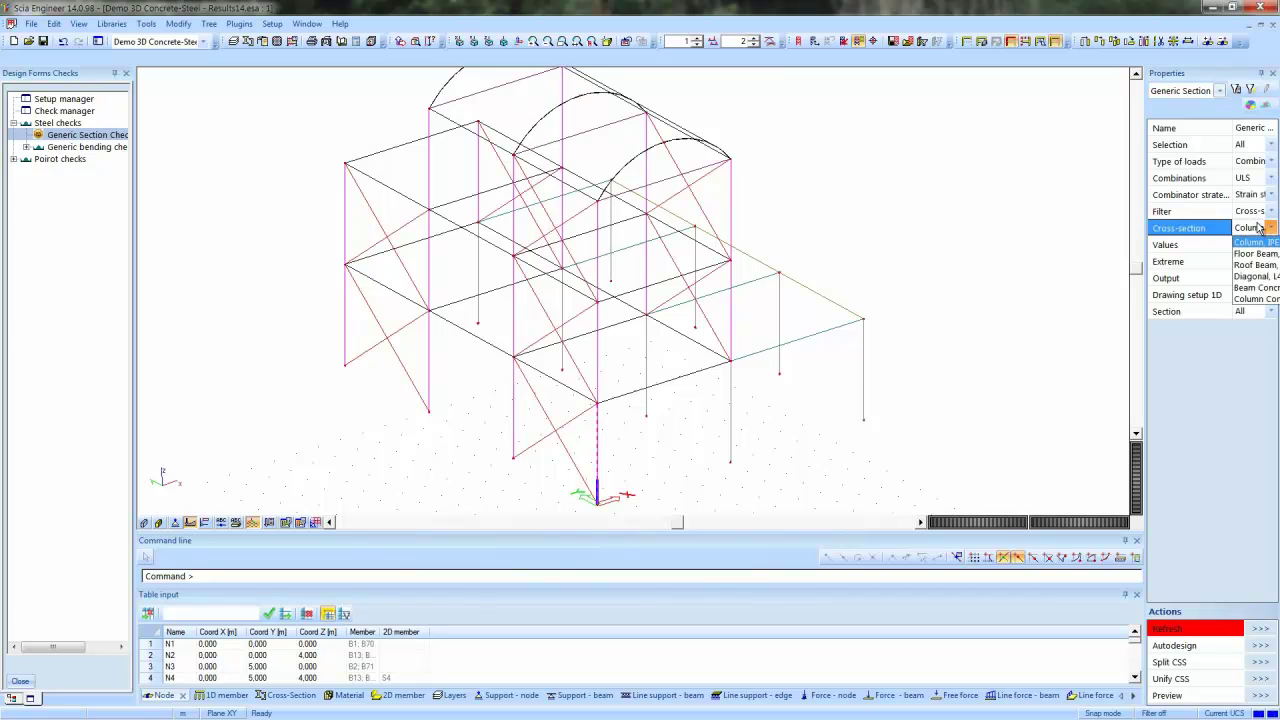
pyautogui.click(1258, 254)
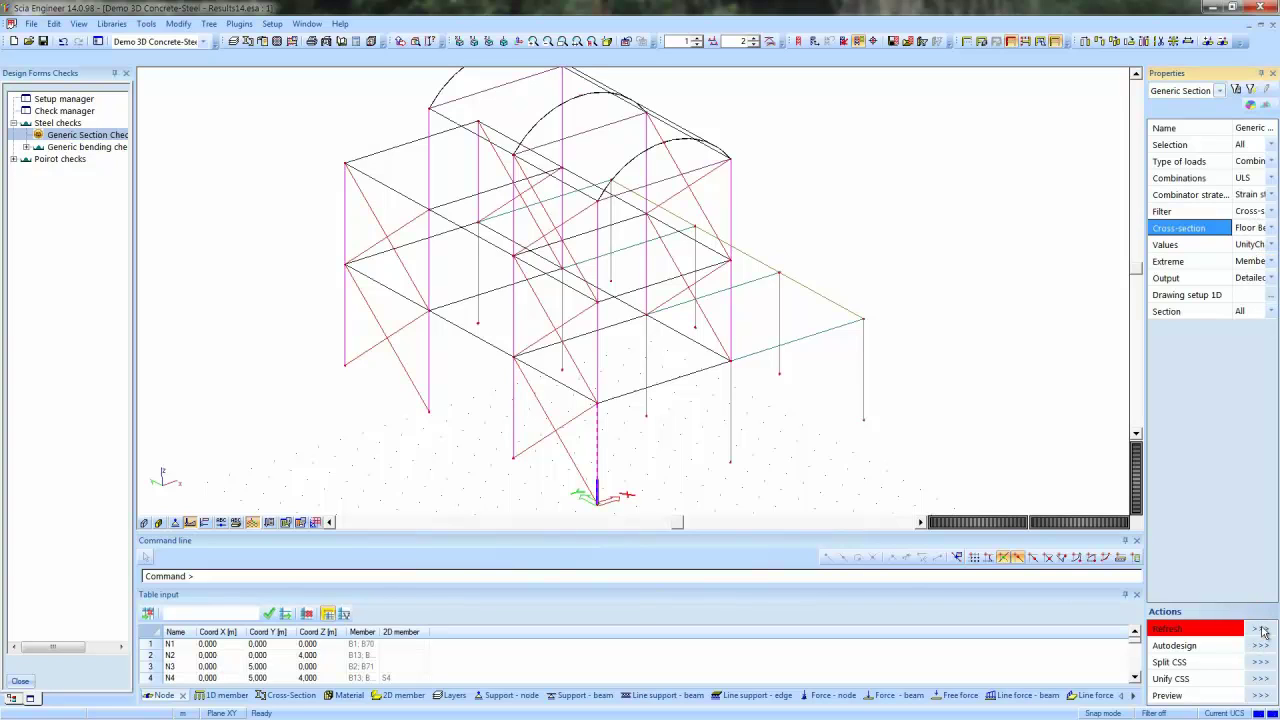
pyautogui.click(1260, 628)
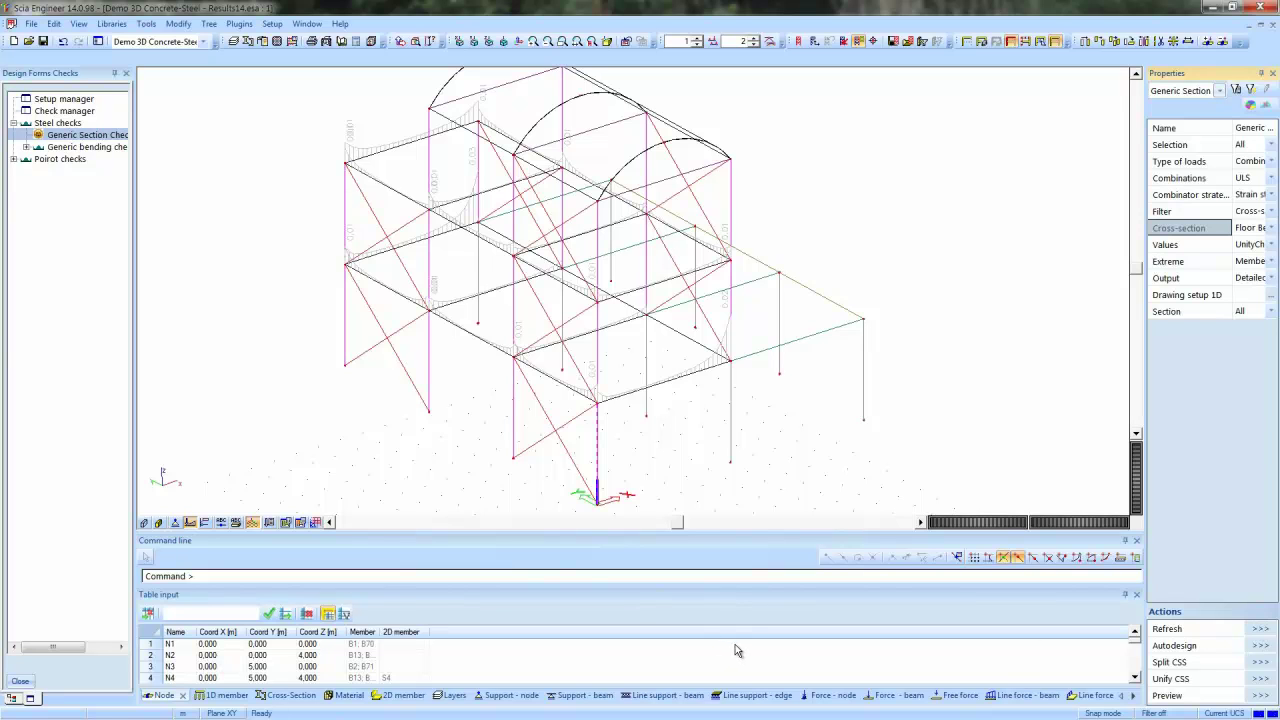
pyautogui.click(1262, 646)
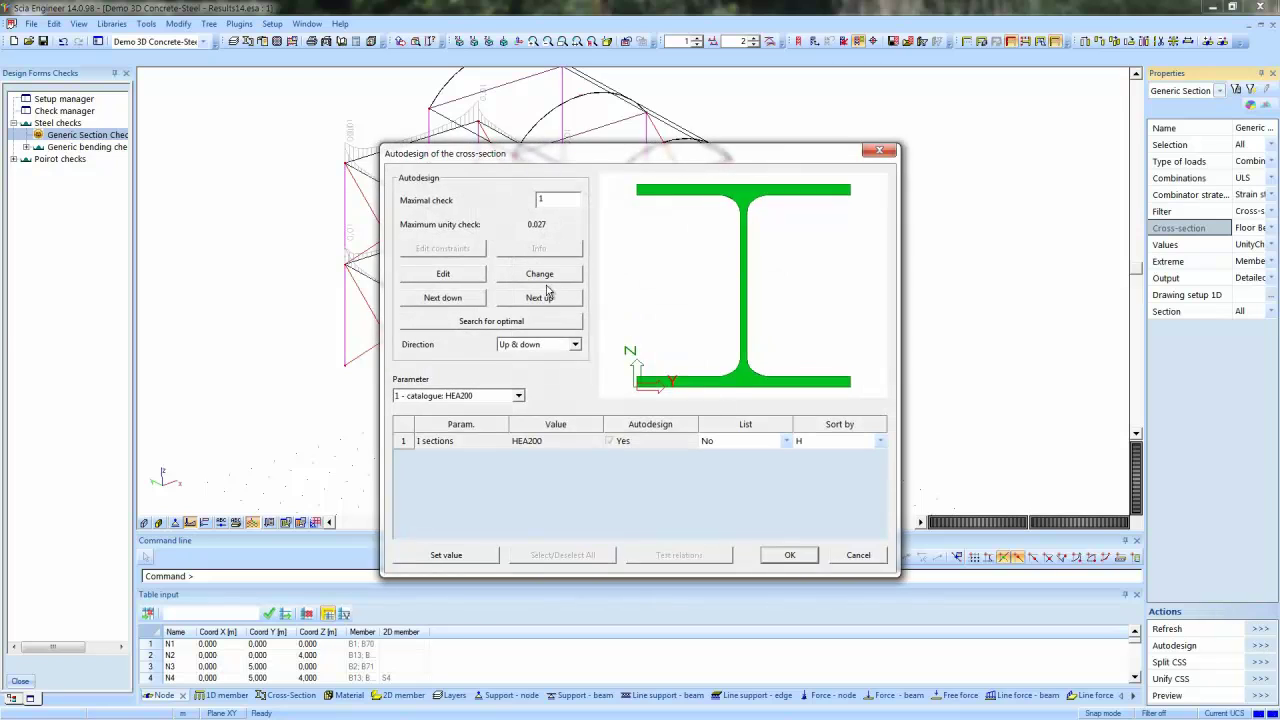
pyautogui.click(491, 322)
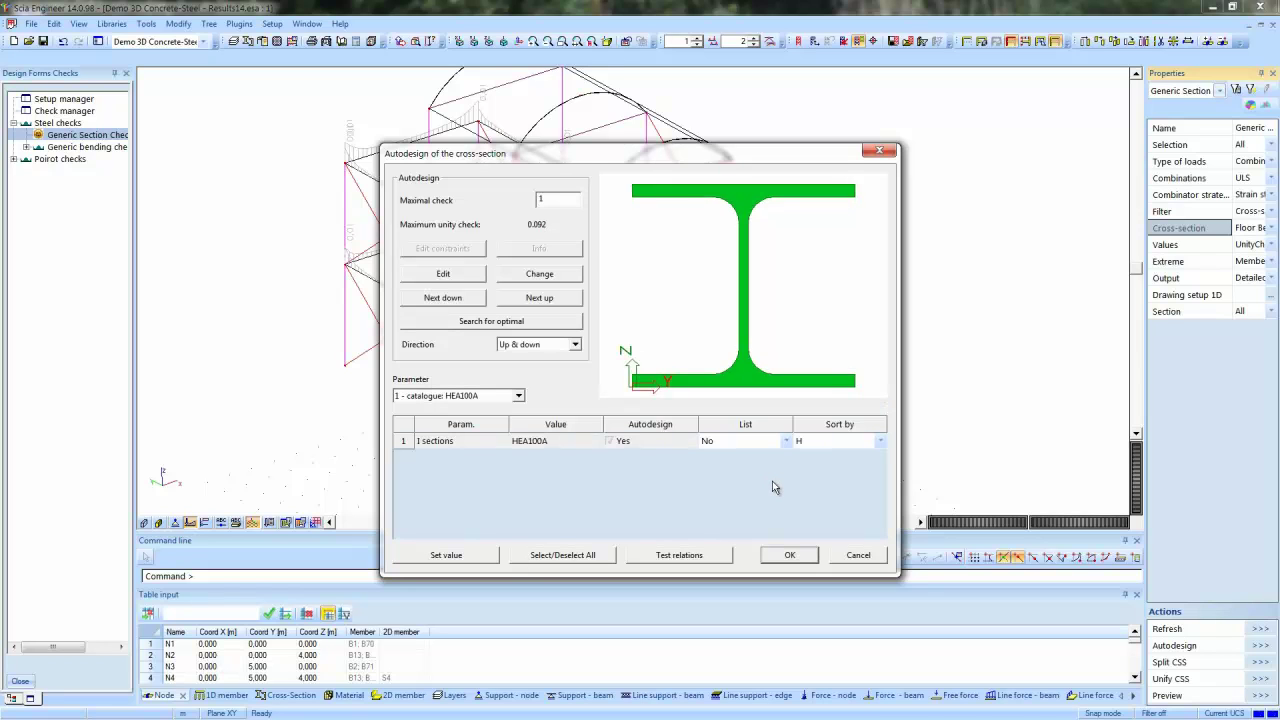
pyautogui.click(790, 555)
# Filter the check to the Diagonal cross-section and autodesign the optimal profile, accepting L(ARC)30x30x4
pyautogui.click(1256, 228)
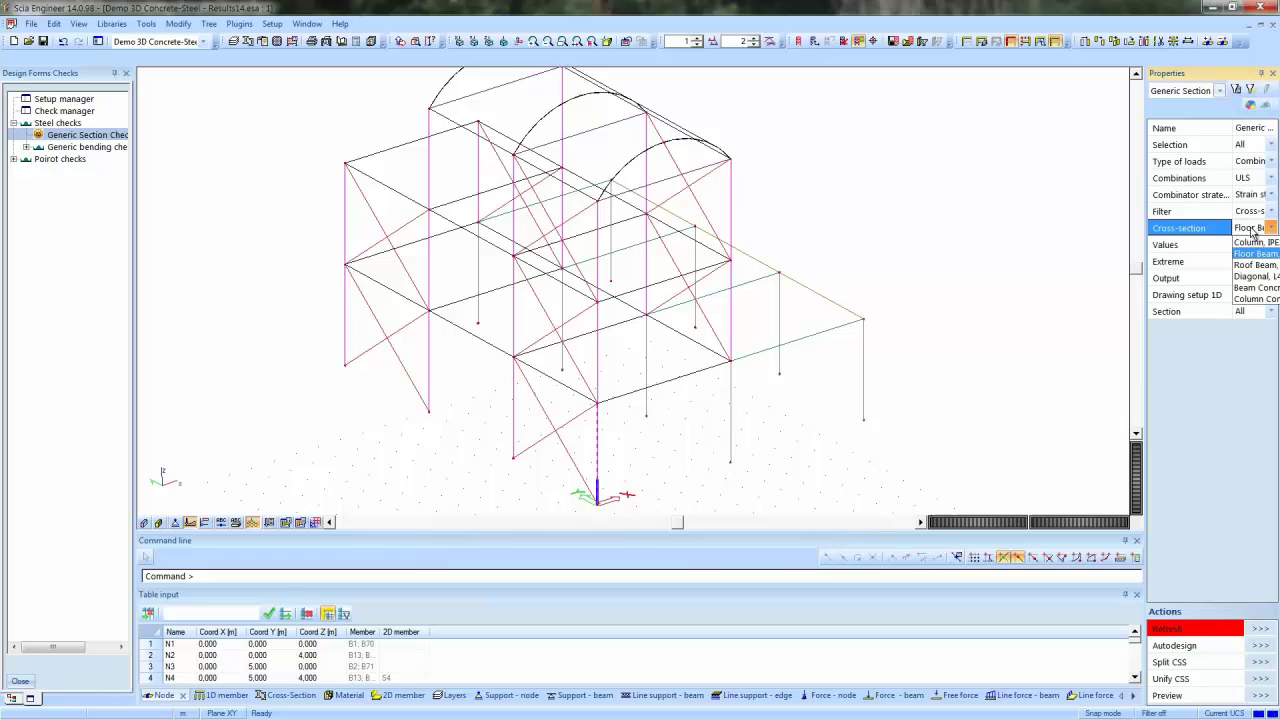
pyautogui.click(1256, 276)
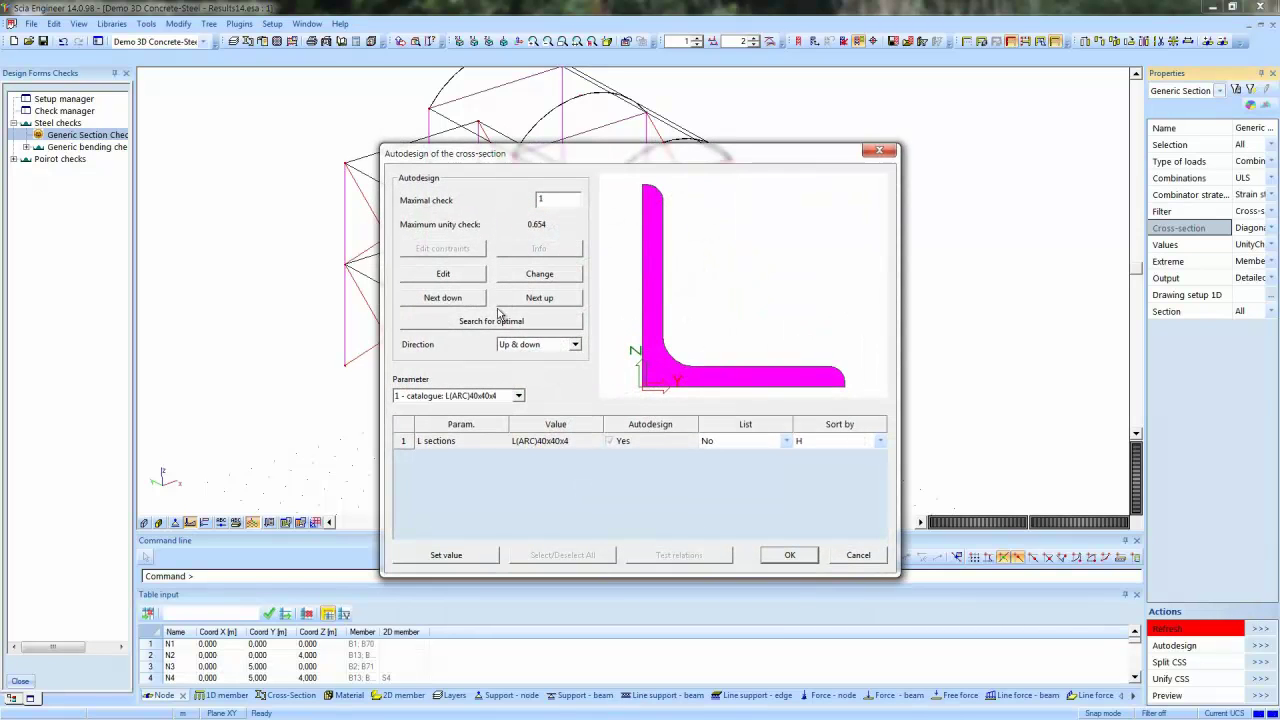
pyautogui.click(498, 320)
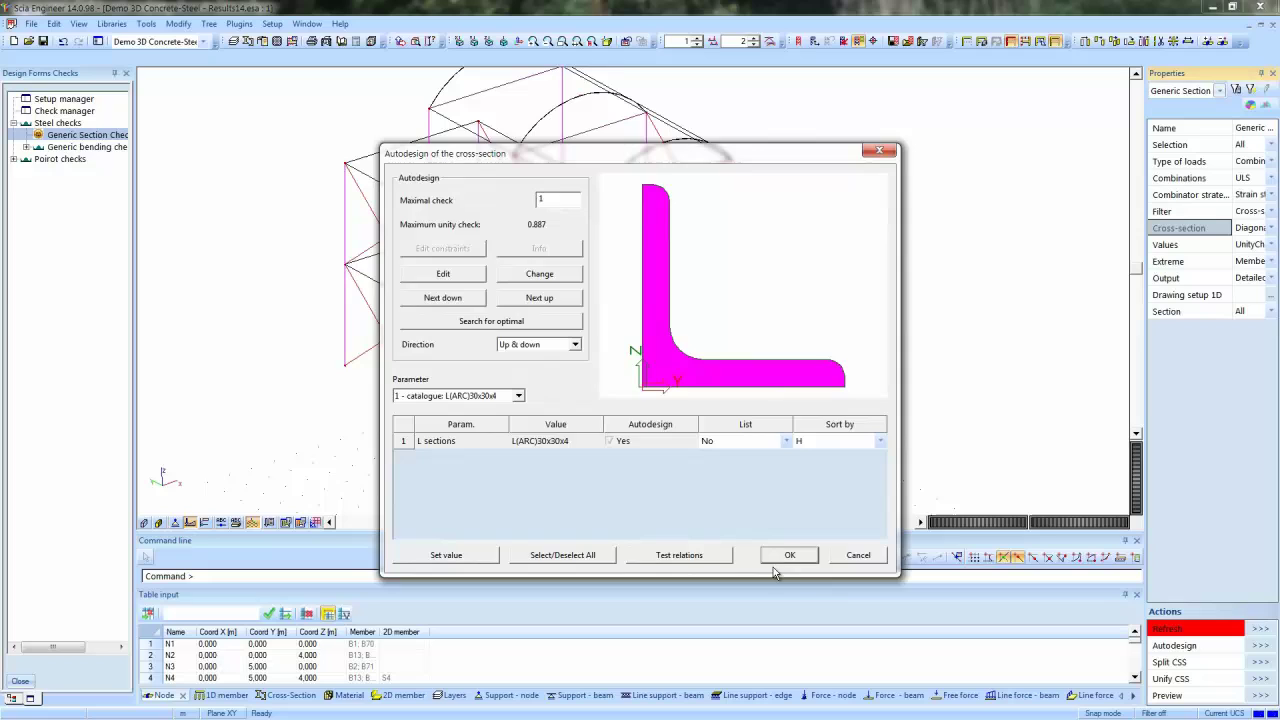
pyautogui.click(790, 556)
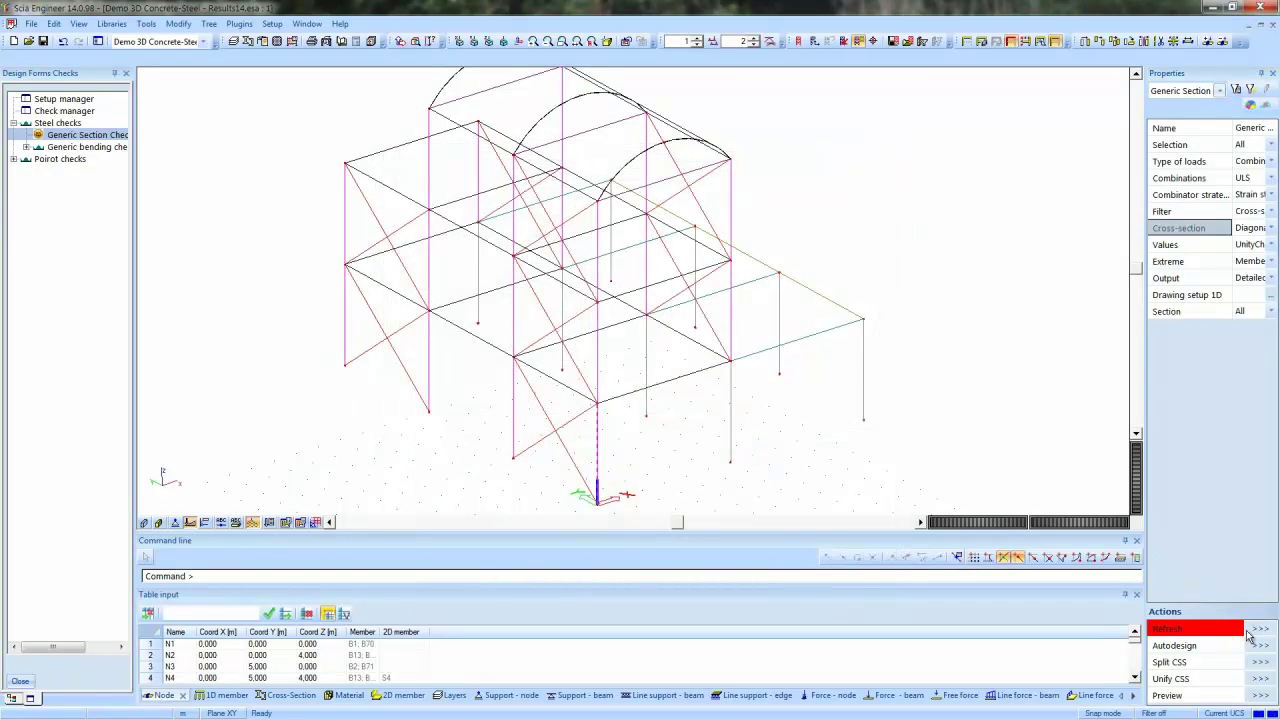
# Refresh the diagonals' check results and review the header and member formulas in the preview report
pyautogui.click(1258, 630)
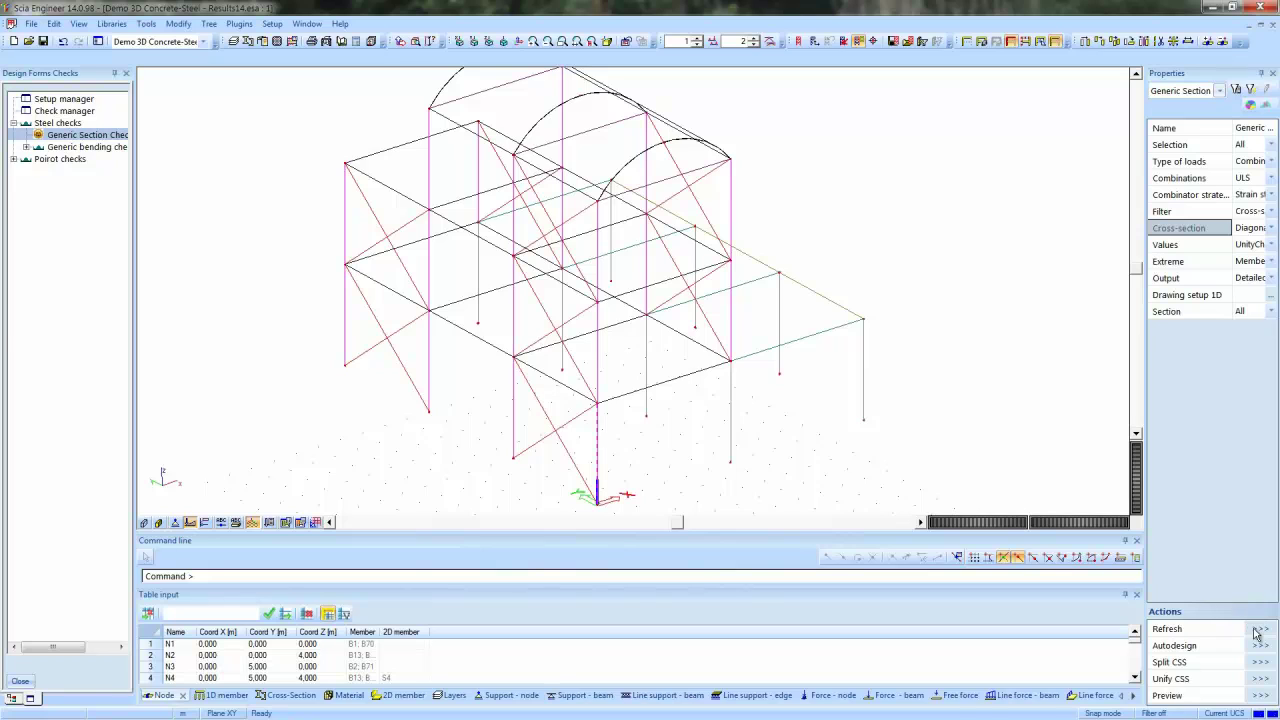
pyautogui.click(1263, 699)
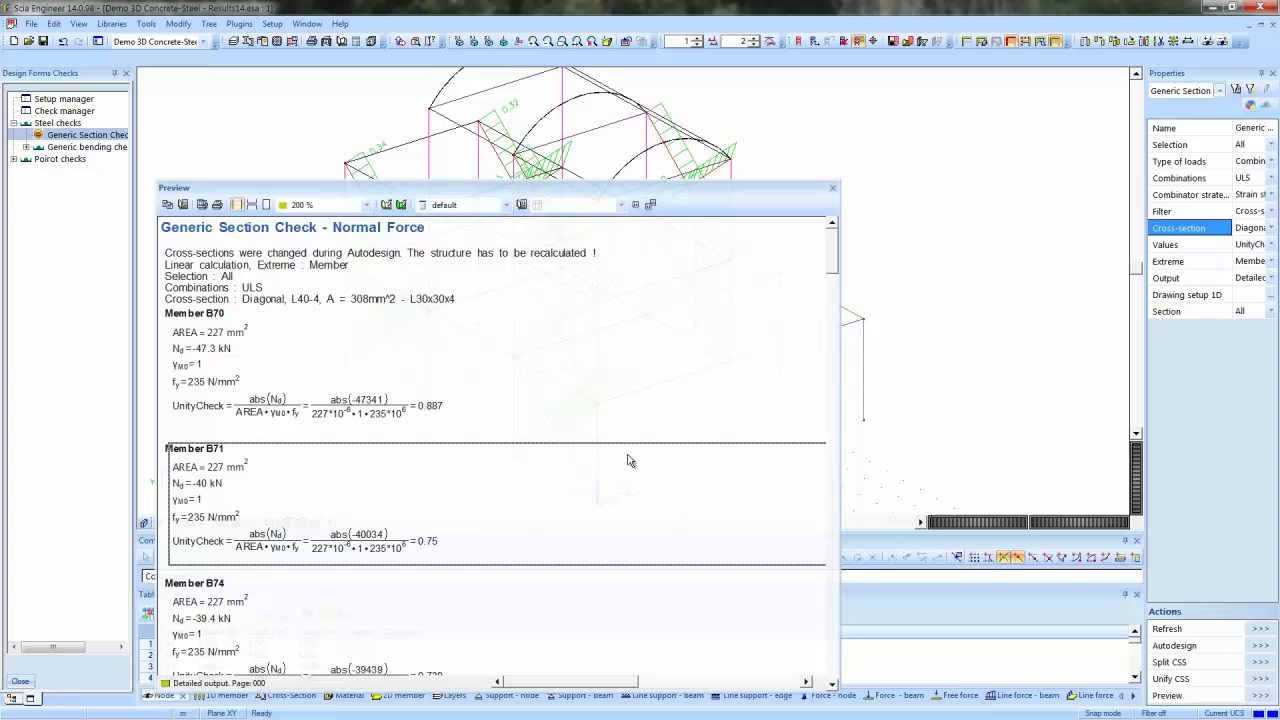
pyautogui.click(428, 256)
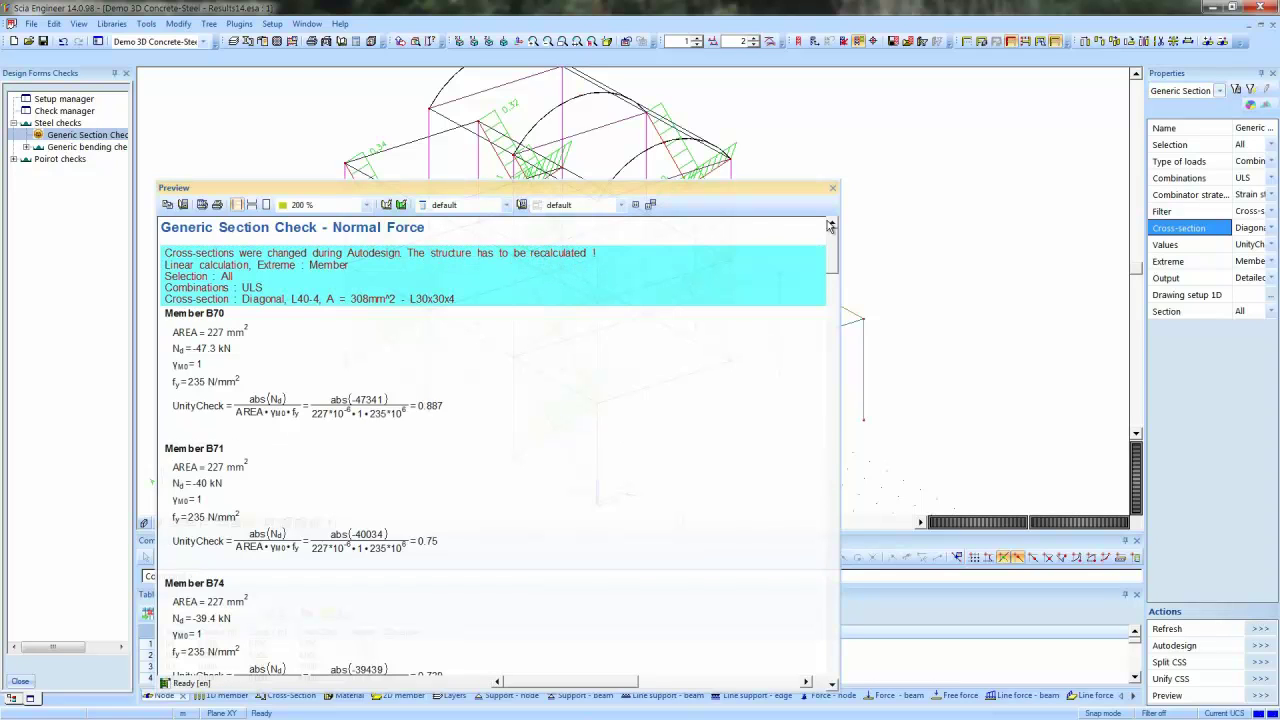
pyautogui.click(832, 187)
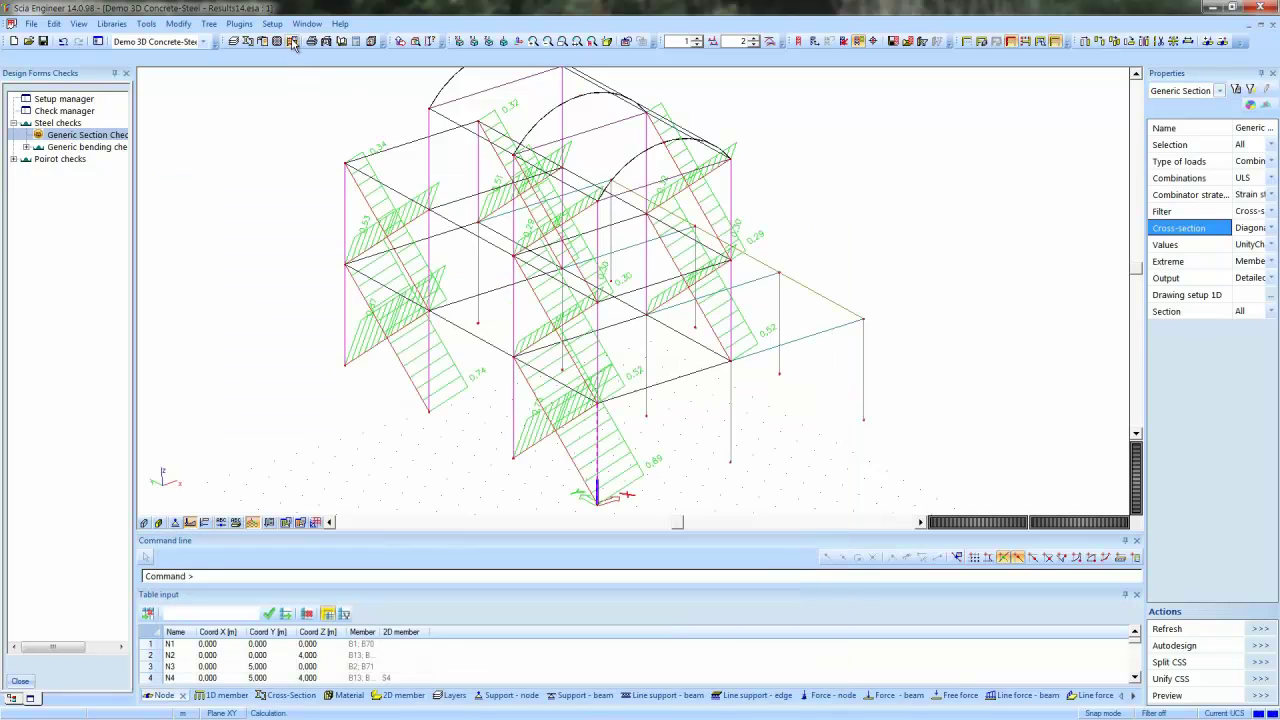
# Recalculate the structure with the linear analysis and refresh the unity check results on the diagonals
pyautogui.click(292, 41)
pyautogui.click(548, 507)
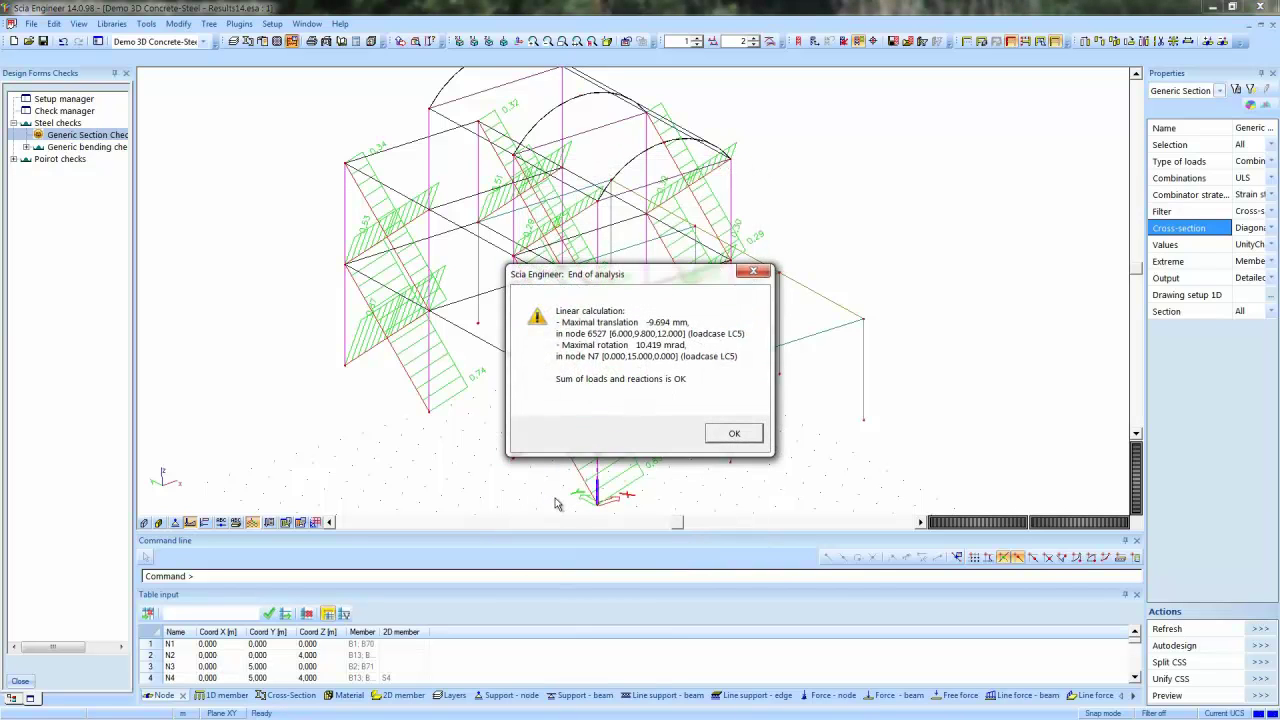
pyautogui.click(748, 436)
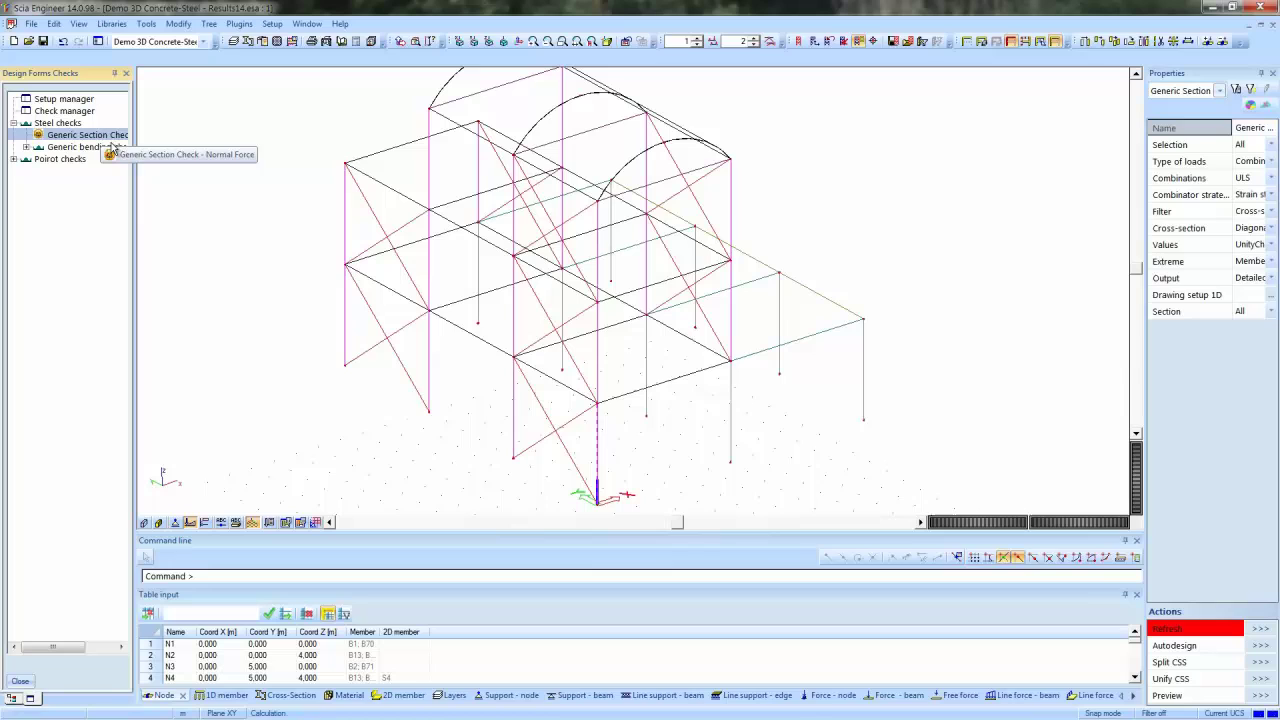
pyautogui.click(1260, 628)
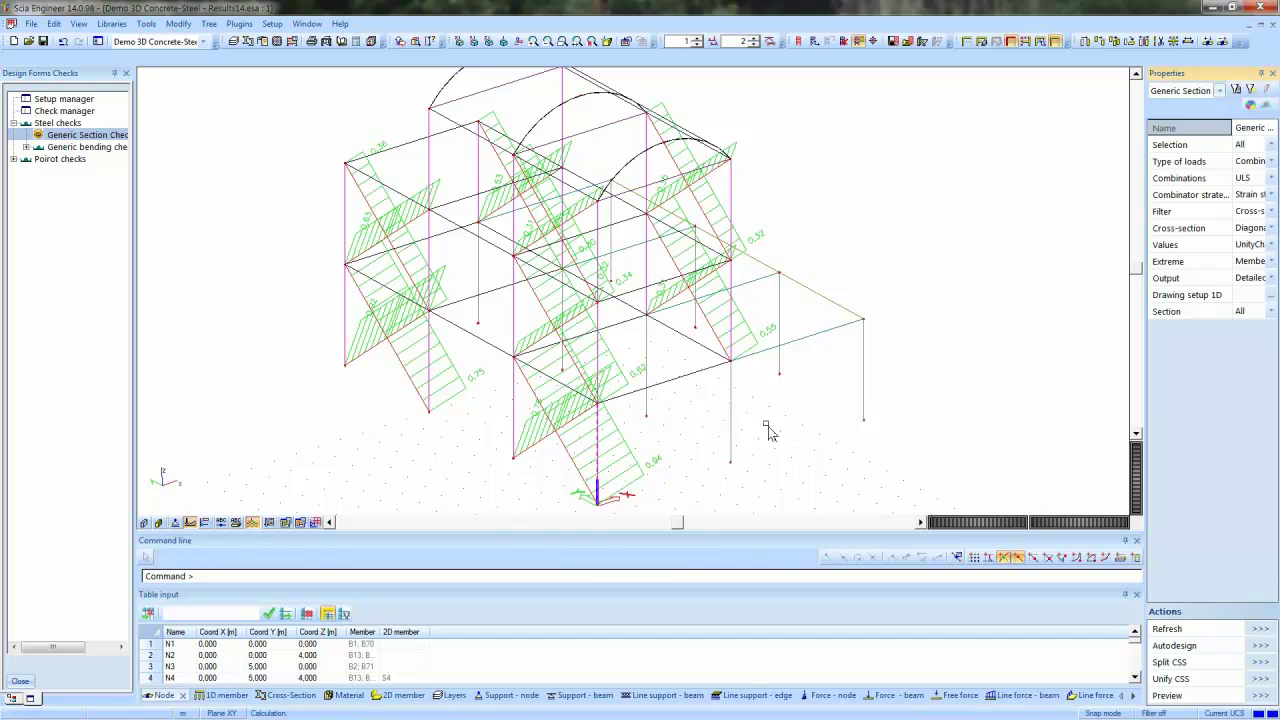
pyautogui.scroll(3, 659, 479)
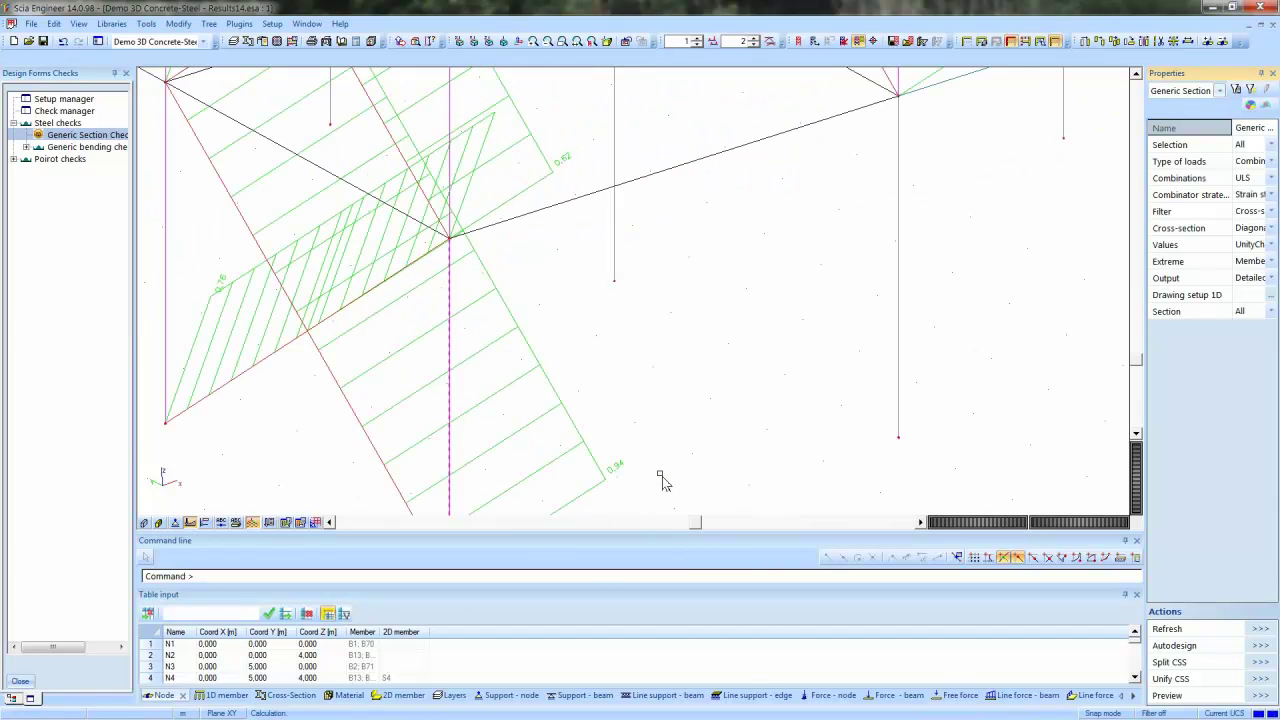
# Run the Generic bending check (example) on all members and widen the list of checks to read the full names
pyautogui.scroll(-3, 661, 481)
pyautogui.scroll(-2, 663, 482)
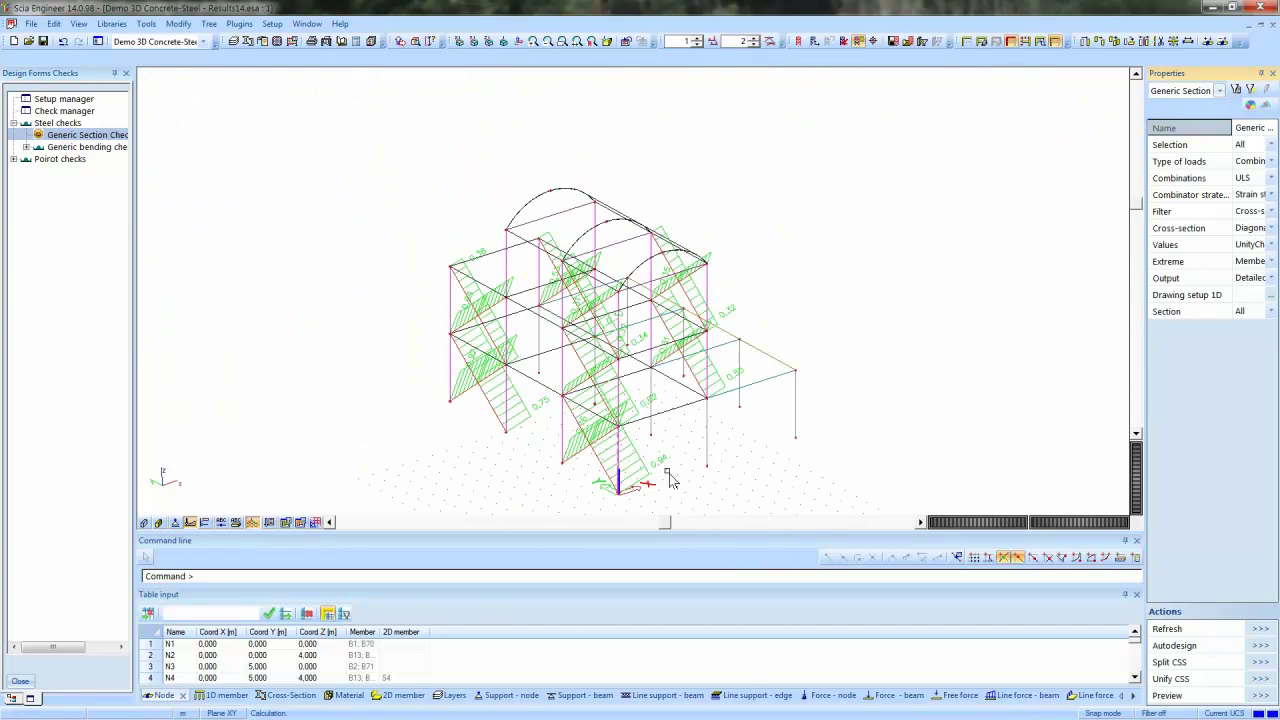
pyautogui.click(26, 148)
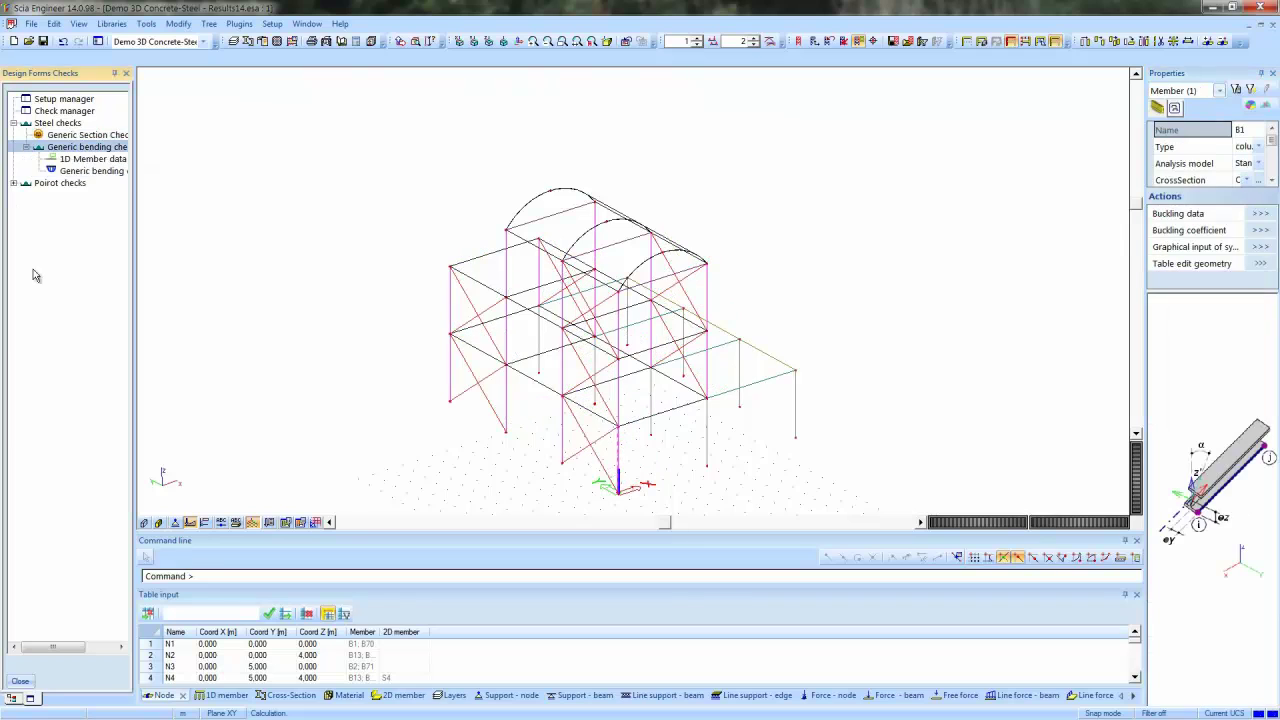
pyautogui.click(92, 171)
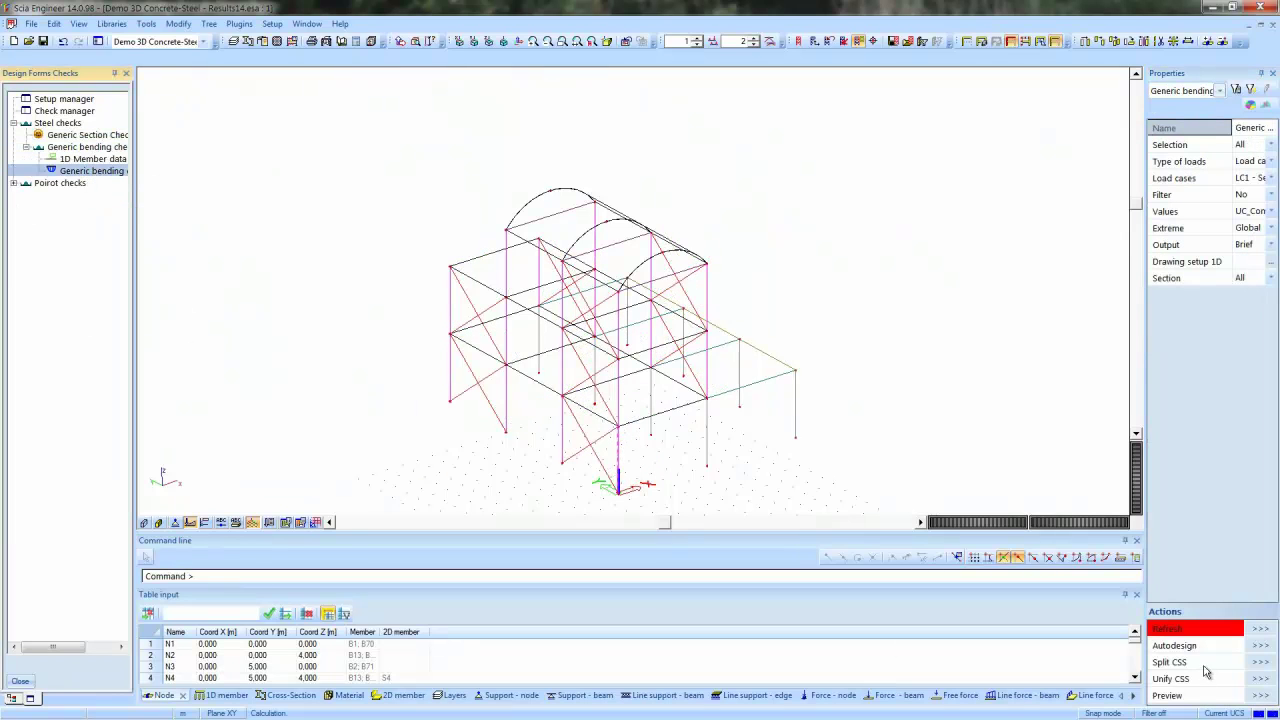
pyautogui.click(1259, 628)
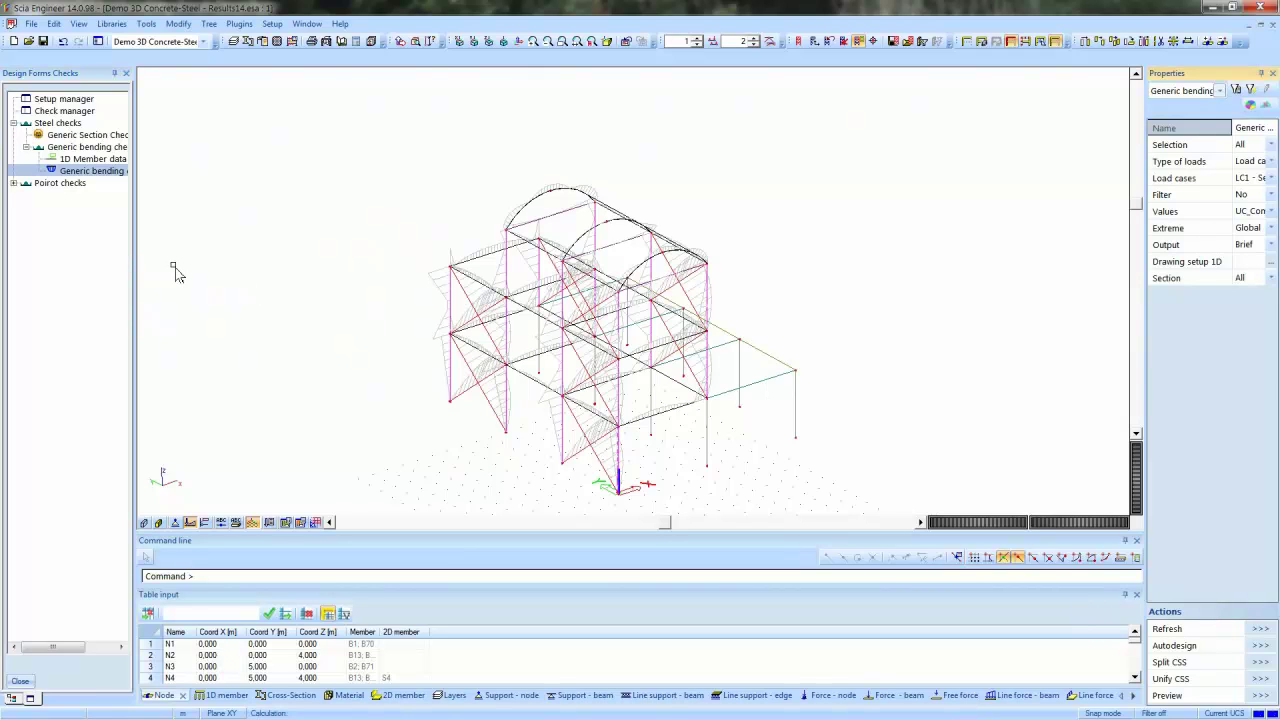
pyautogui.moveTo(134, 259); pyautogui.dragTo(231, 263)
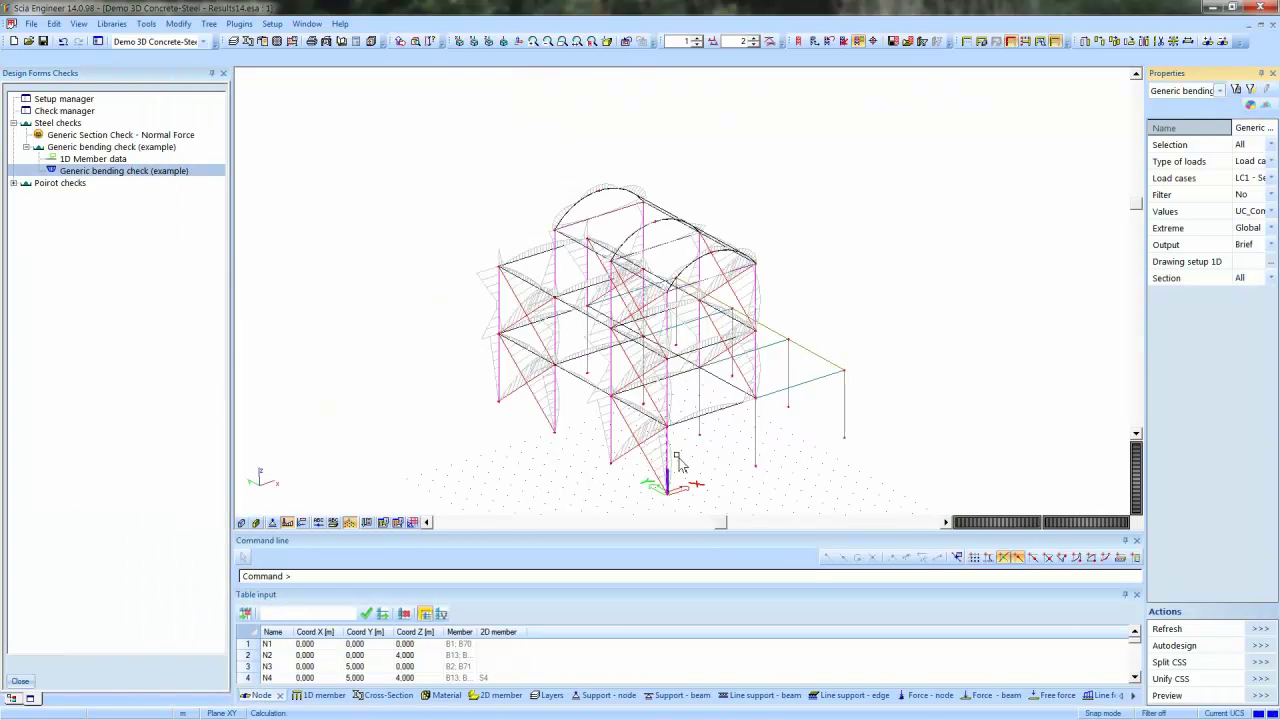
# Set the Generic bending check's extreme to Member and refresh its results on the structure
pyautogui.click(104, 171)
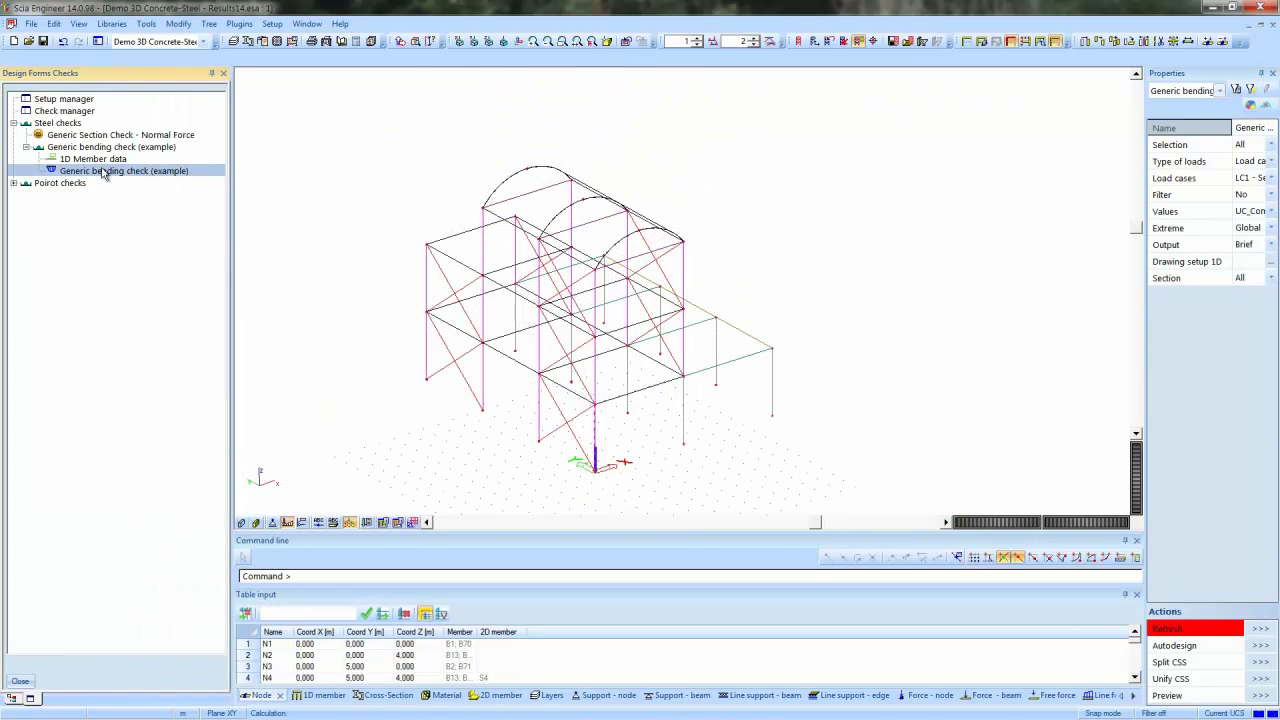
pyautogui.click(1262, 217)
pyautogui.click(1261, 228)
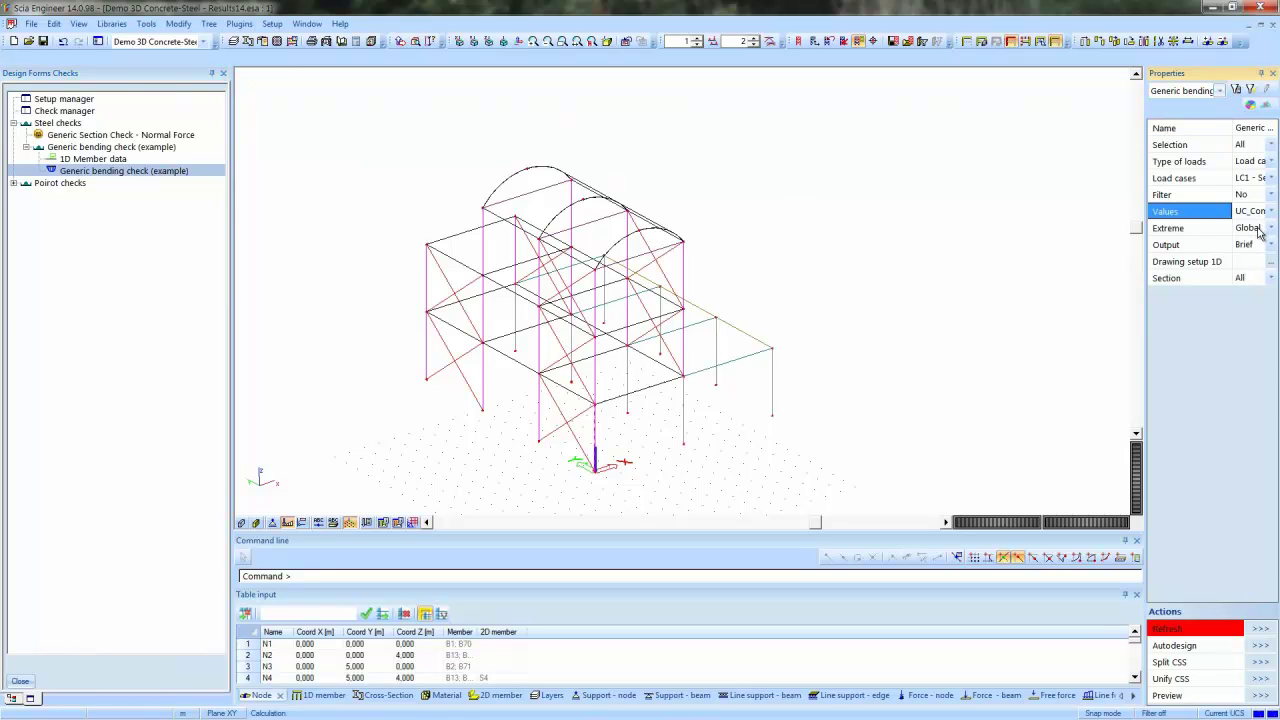
pyautogui.click(1260, 229)
pyautogui.click(1262, 229)
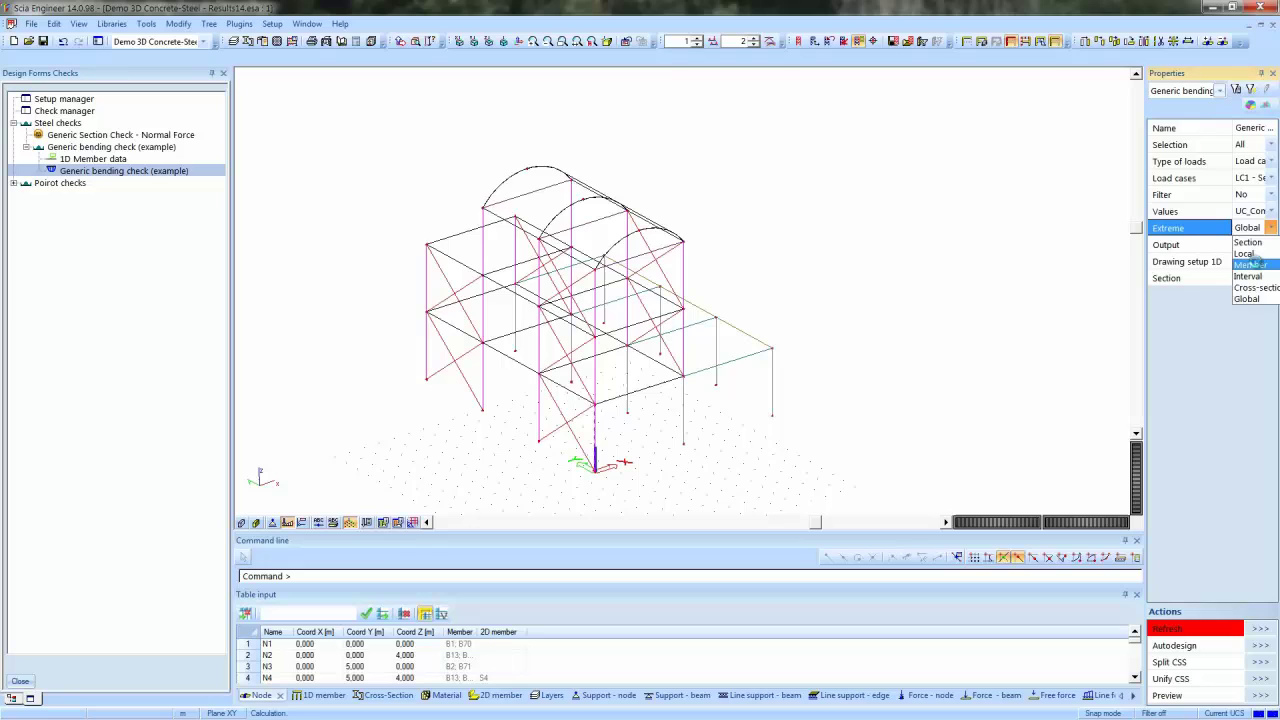
pyautogui.click(1258, 266)
pyautogui.click(1262, 628)
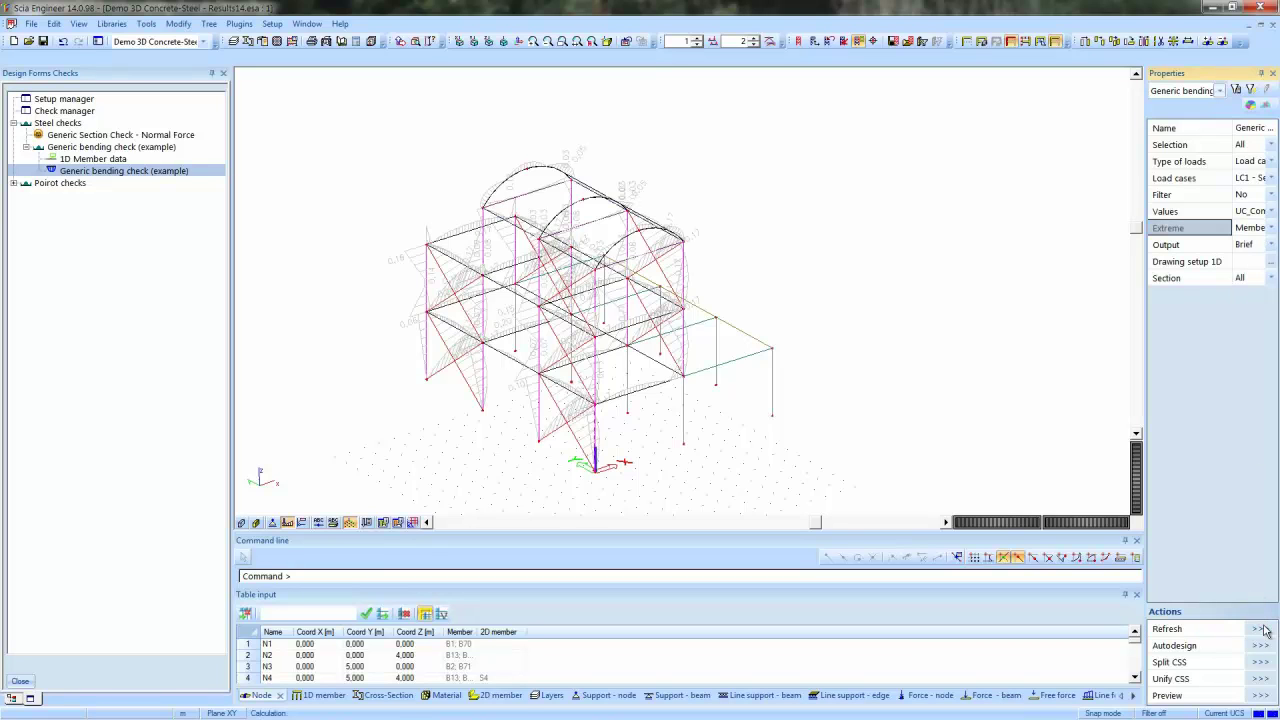
pyautogui.scroll(3, 470, 438)
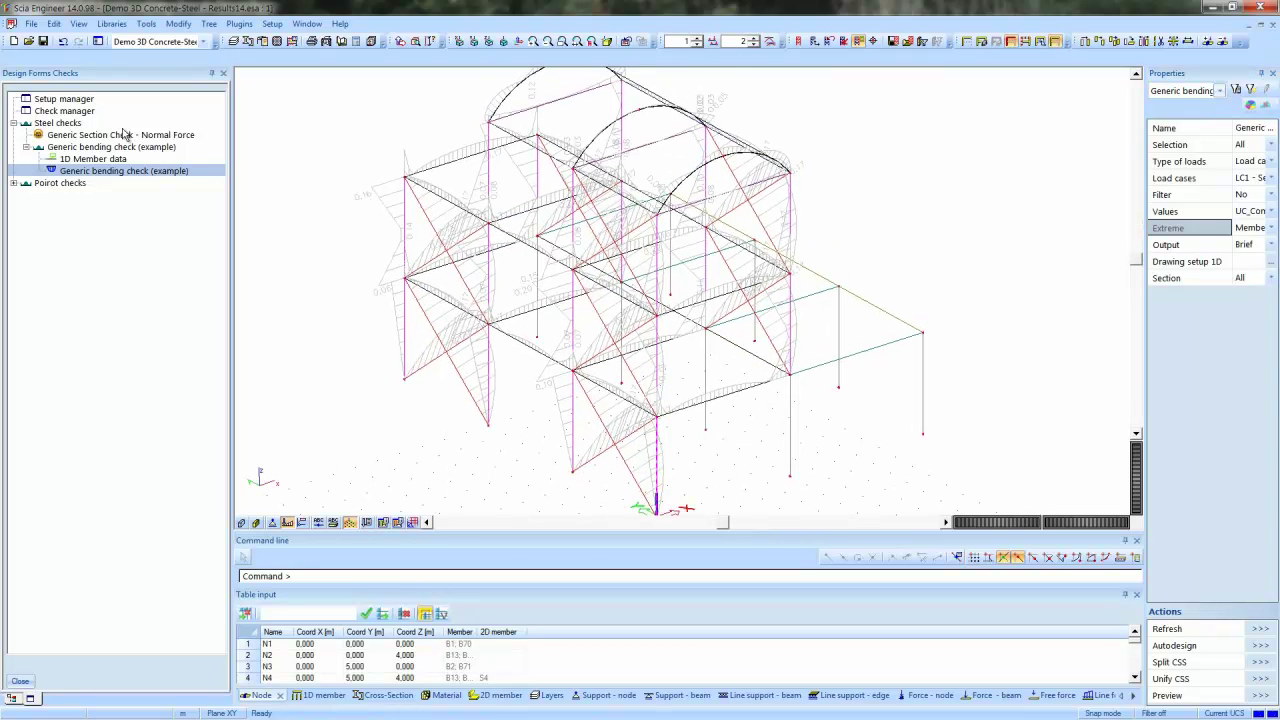
# Start 1D member data of the Generic bending check for column B1 and open its design form settings
pyautogui.doubleClick(100, 160)
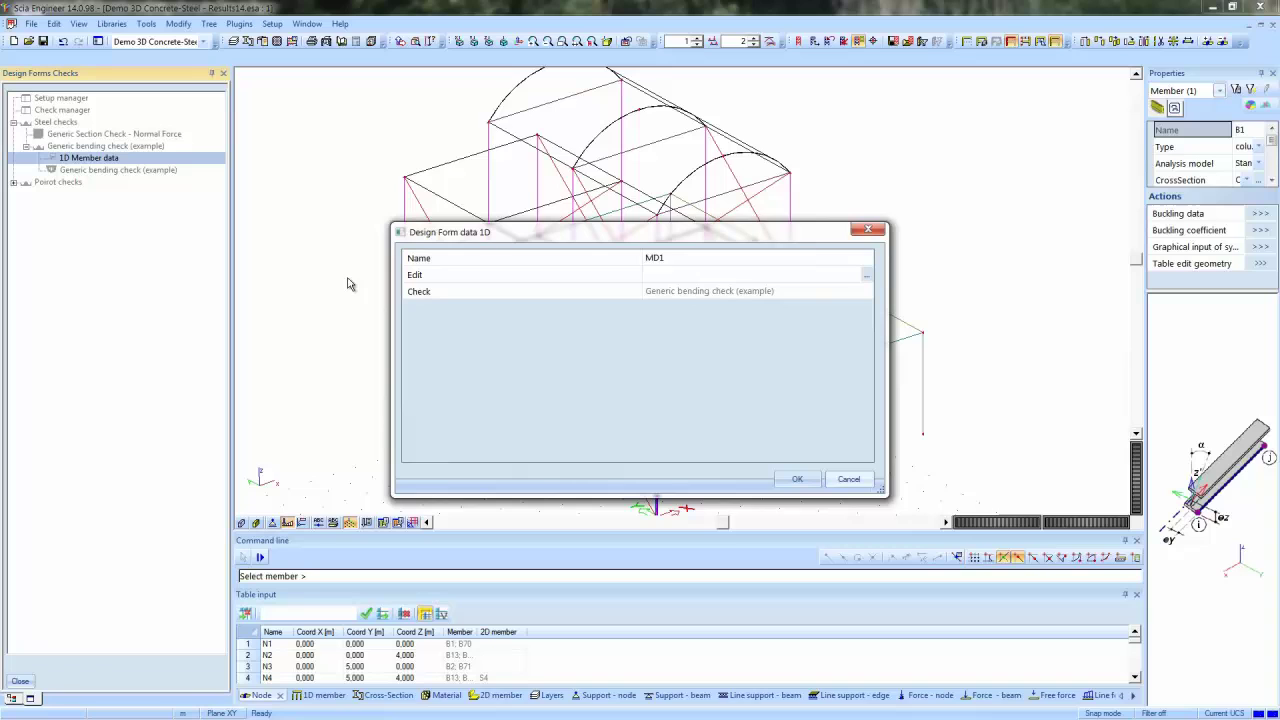
pyautogui.click(866, 275)
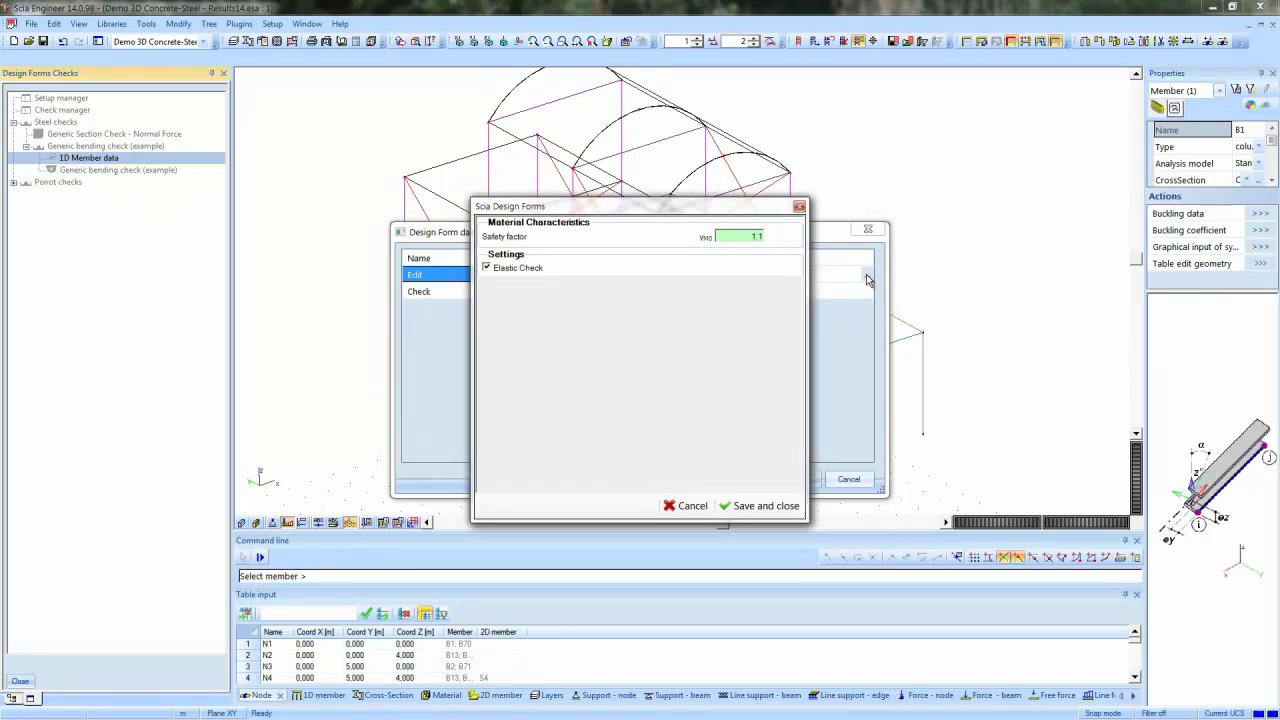
pyautogui.moveTo(580, 211); pyautogui.dragTo(760, 330)
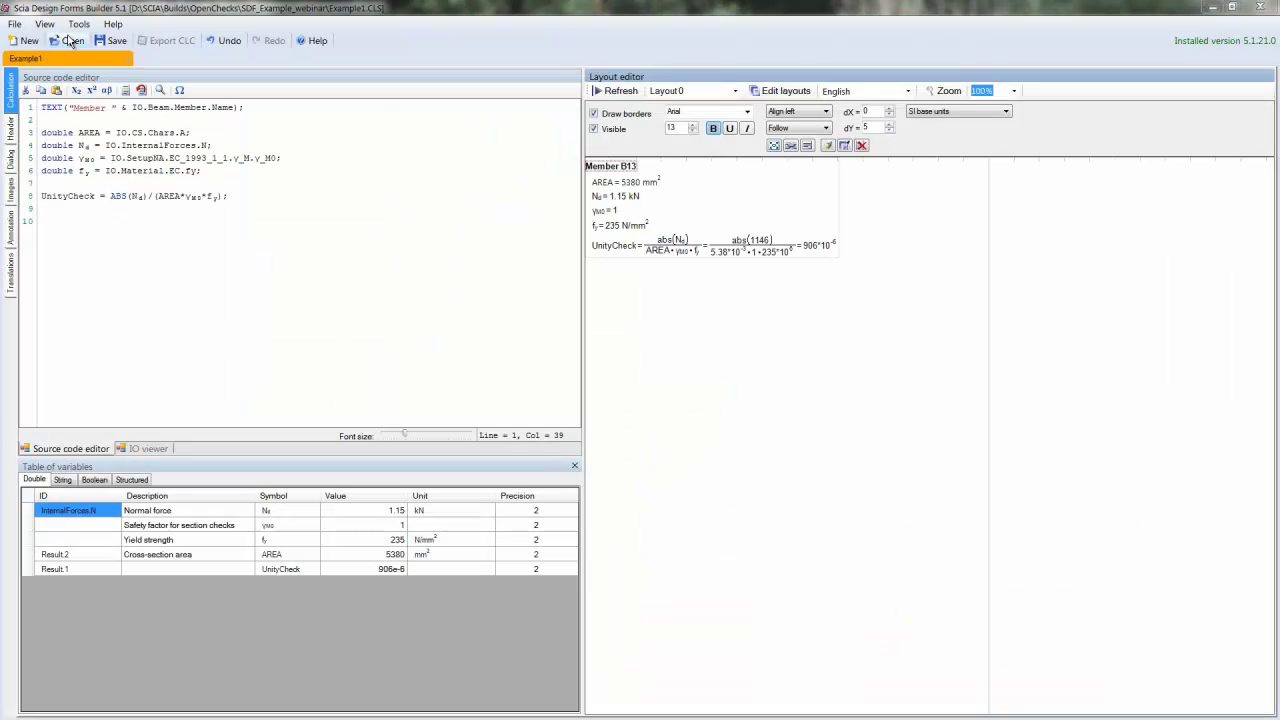
# Switch to Scia Design Forms Builder and open Manual_Example_2.cls from the OpenChecks\Manual_example folder
pyautogui.click(70, 40)
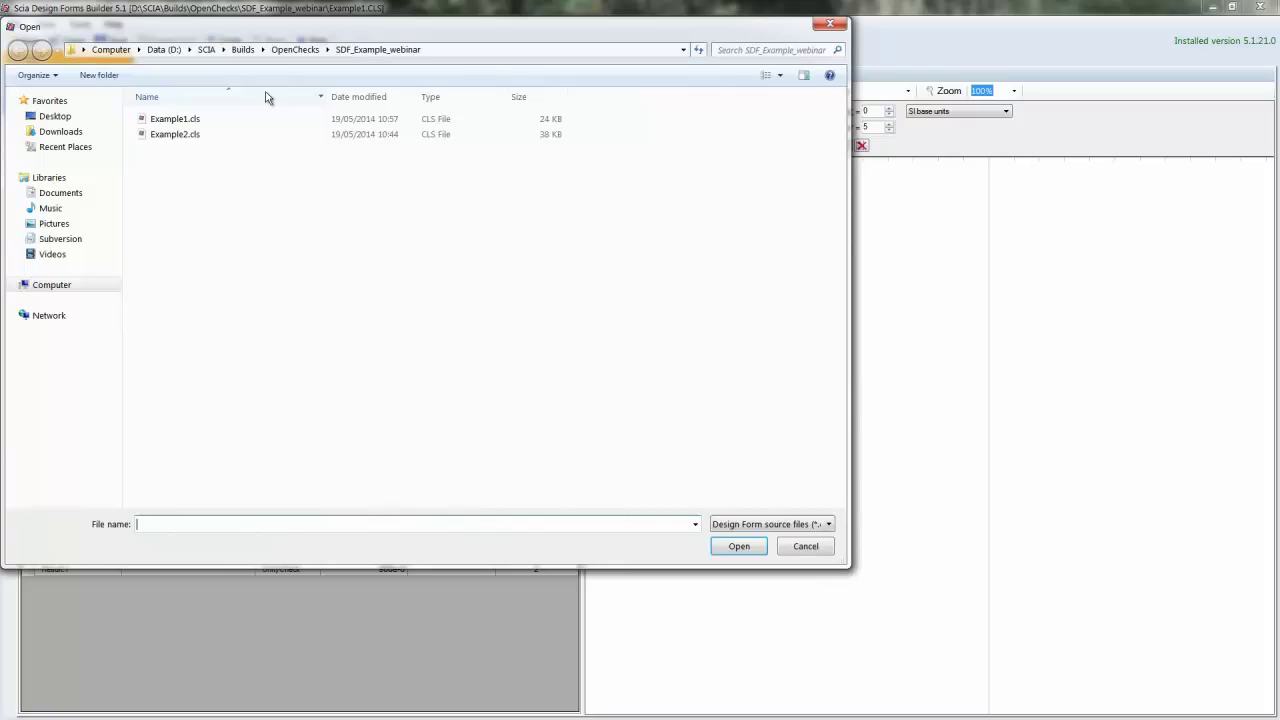
pyautogui.click(295, 50)
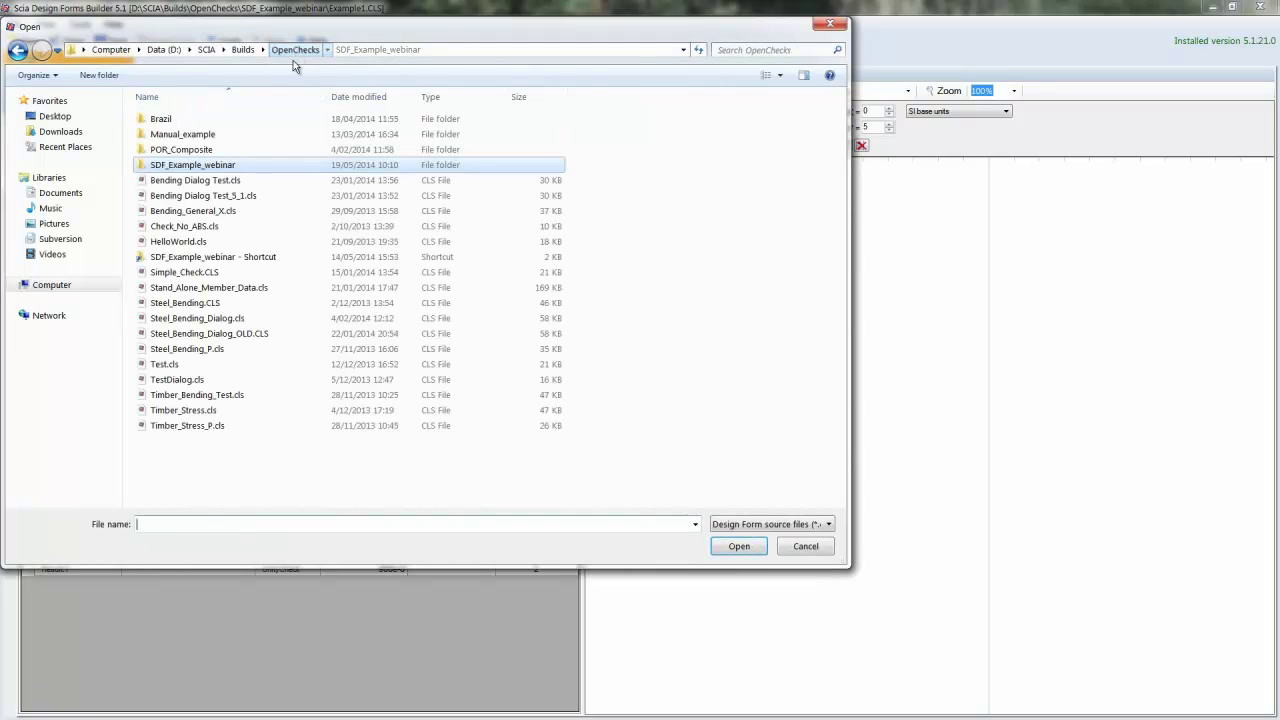
pyautogui.click(183, 140)
pyautogui.doubleClick(183, 138)
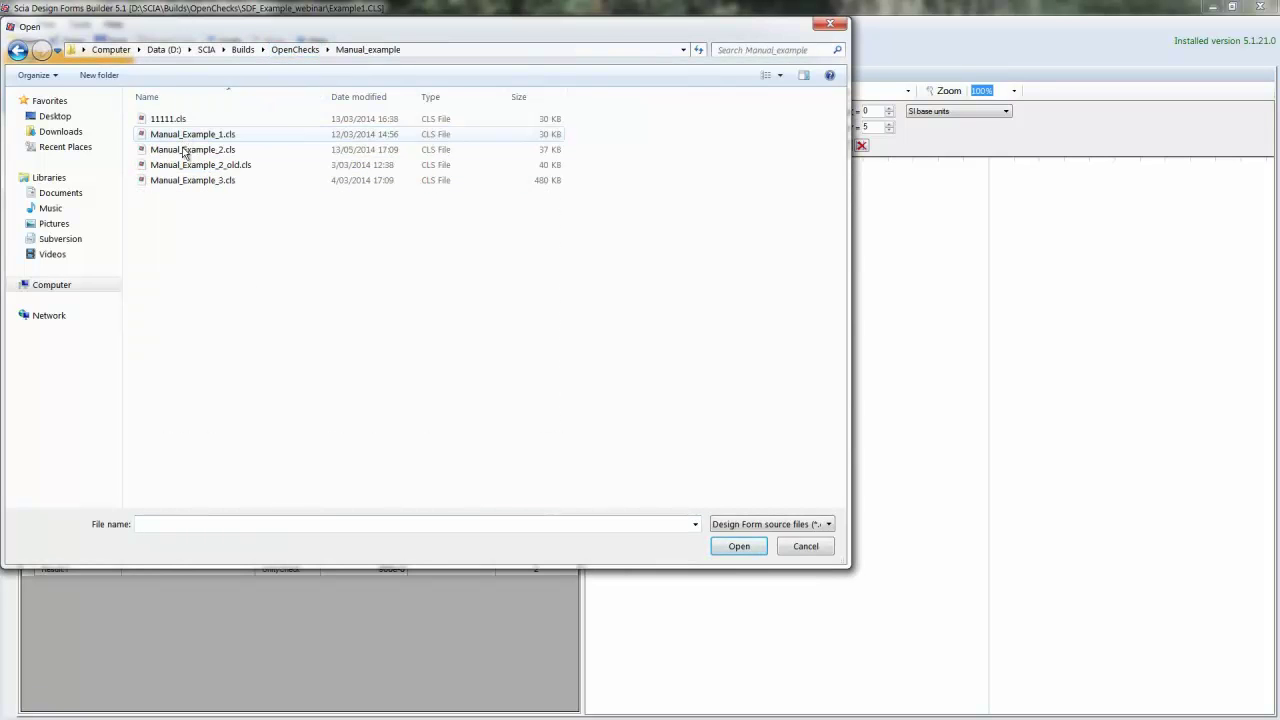
pyautogui.click(186, 150)
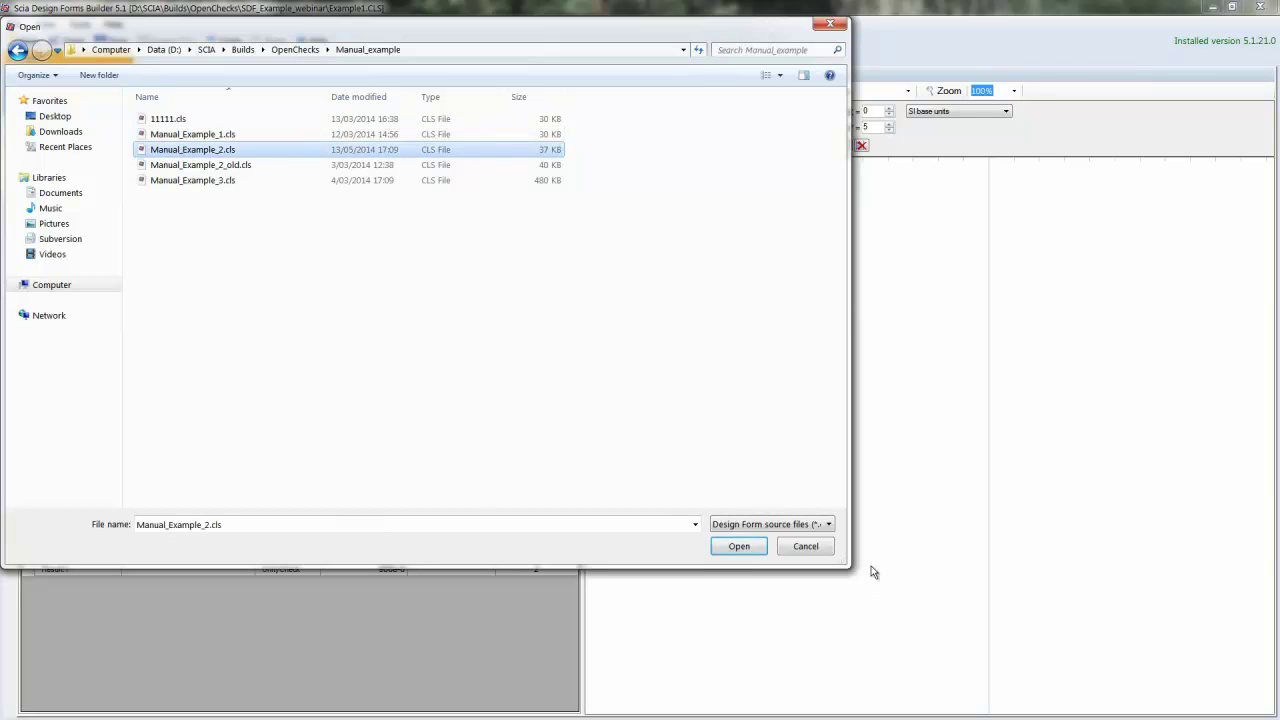
pyautogui.click(745, 546)
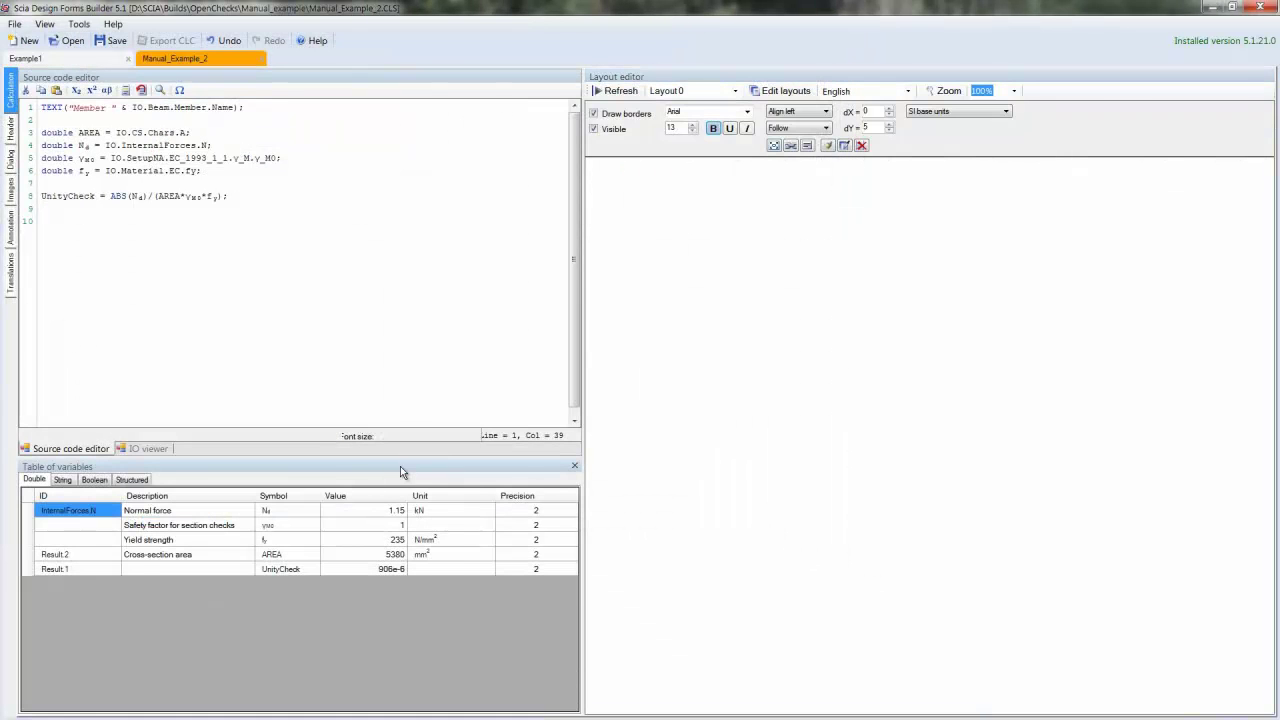
pyautogui.click(755, 405)
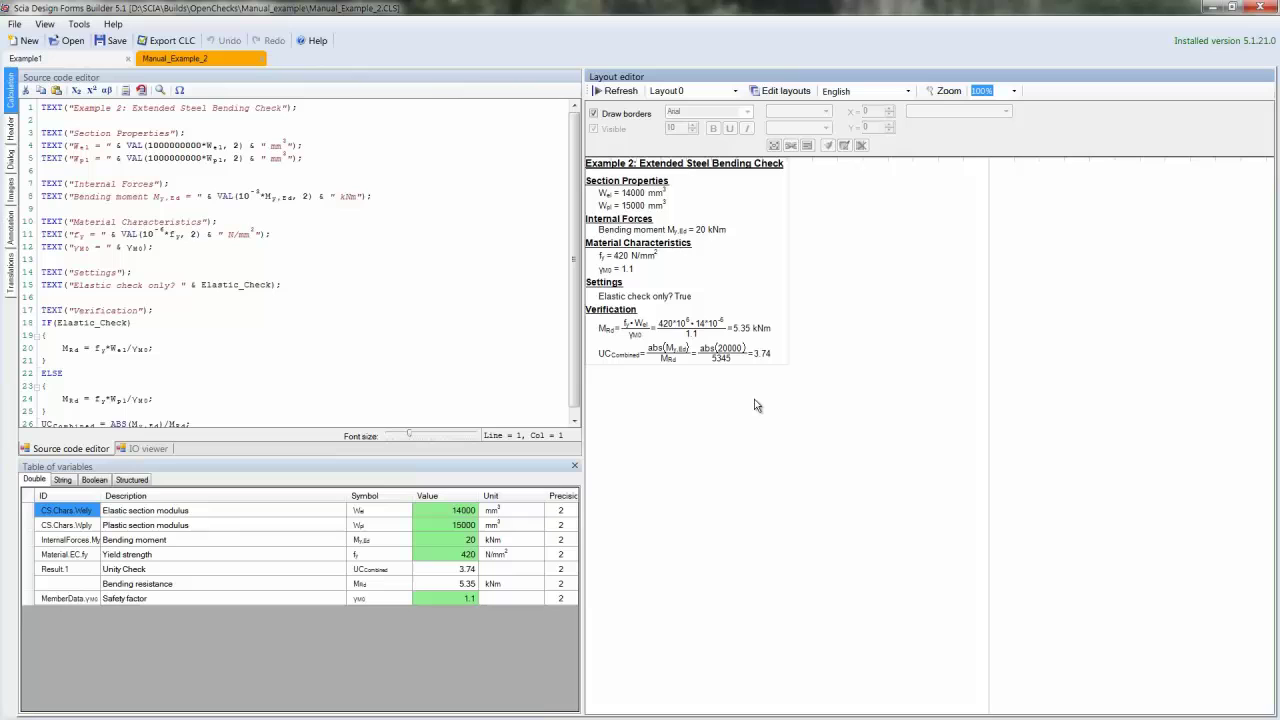
# Examine the Member data dialog layout of Manual_Example_2, with its safety factor and elastic check settings
pyautogui.click(11, 162)
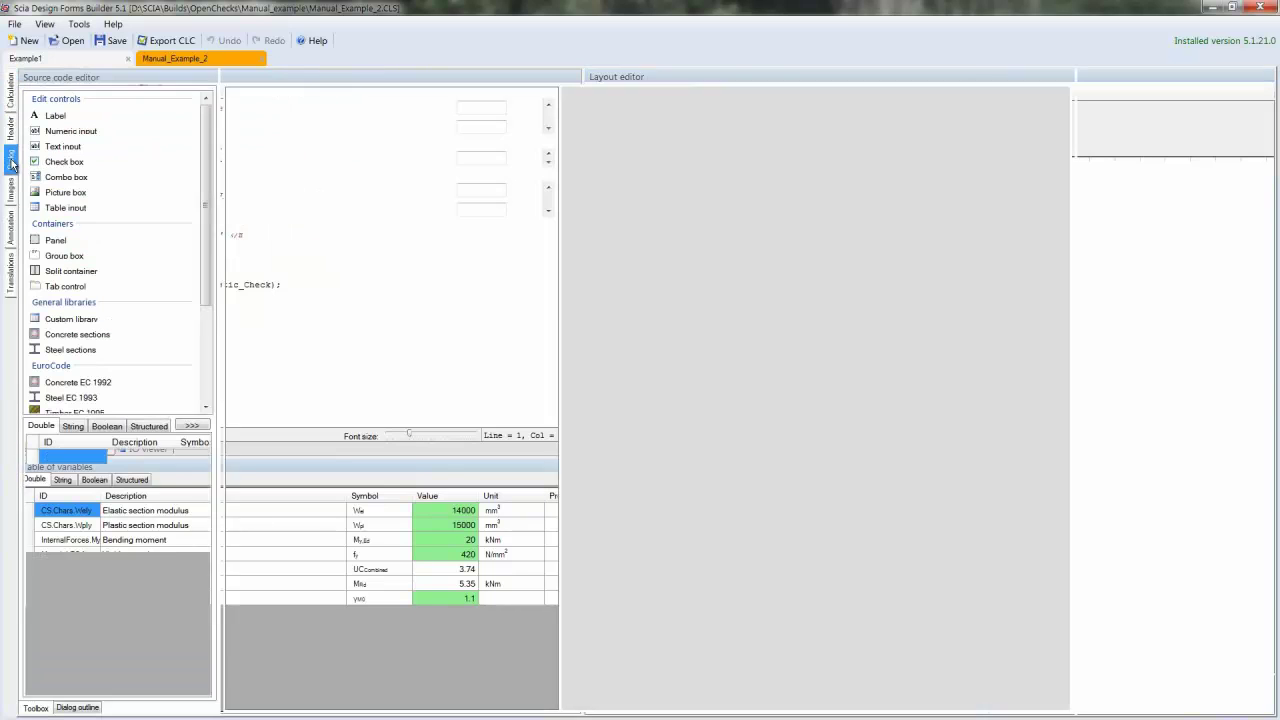
pyautogui.click(322, 78)
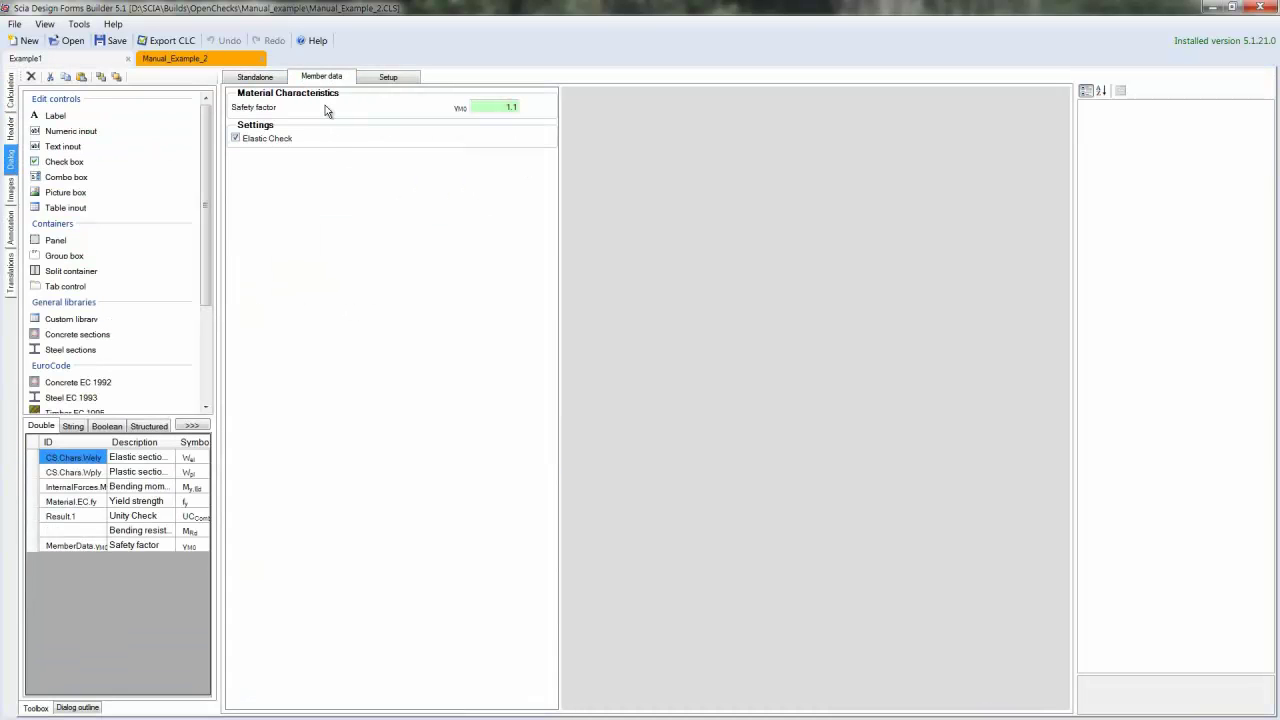
pyautogui.click(434, 240)
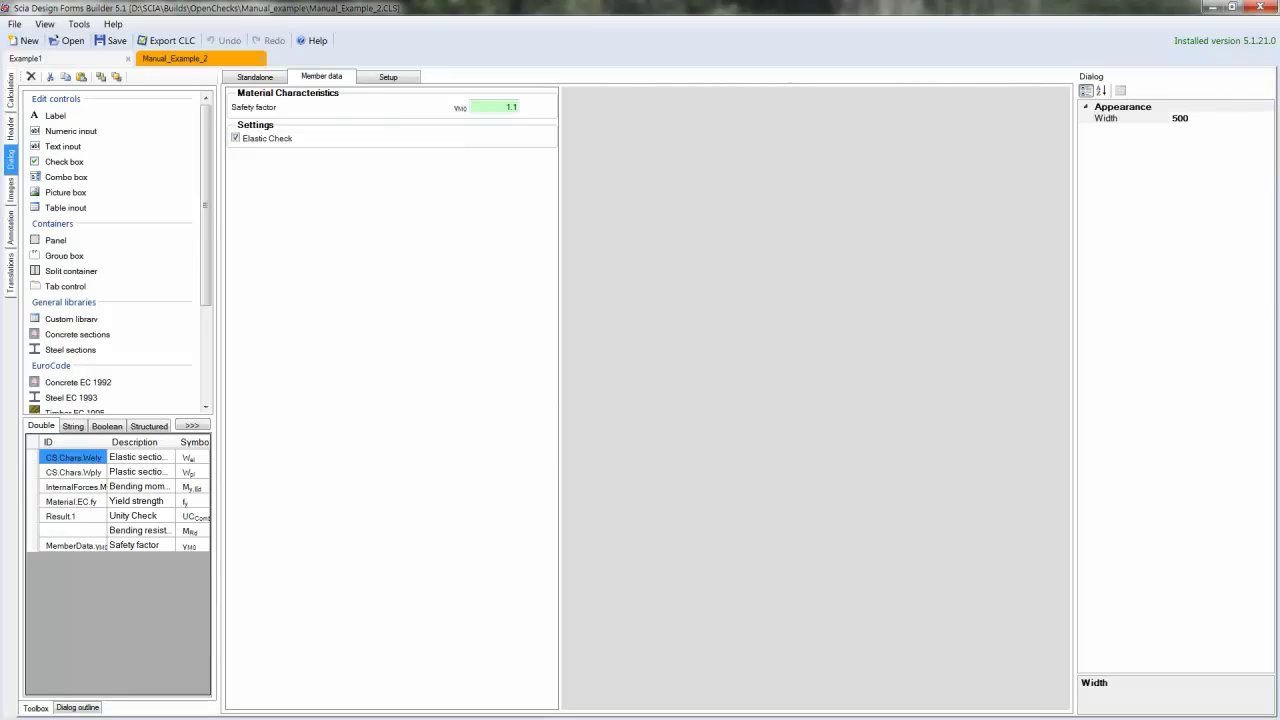
pyautogui.click(11, 88)
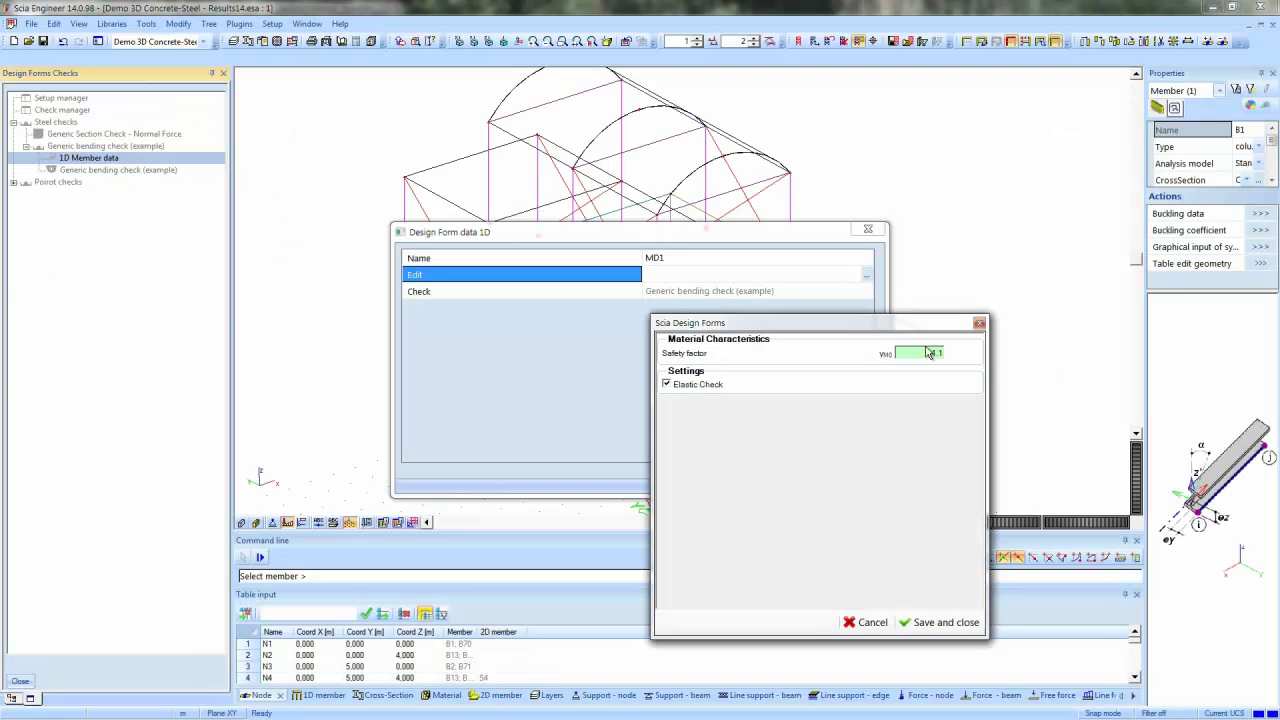
# Back in Scia Engineer, set the safety factor in column B1's member data to 1.4 and recheck the saved form
pyautogui.moveTo(925, 323); pyautogui.dragTo(775, 323)
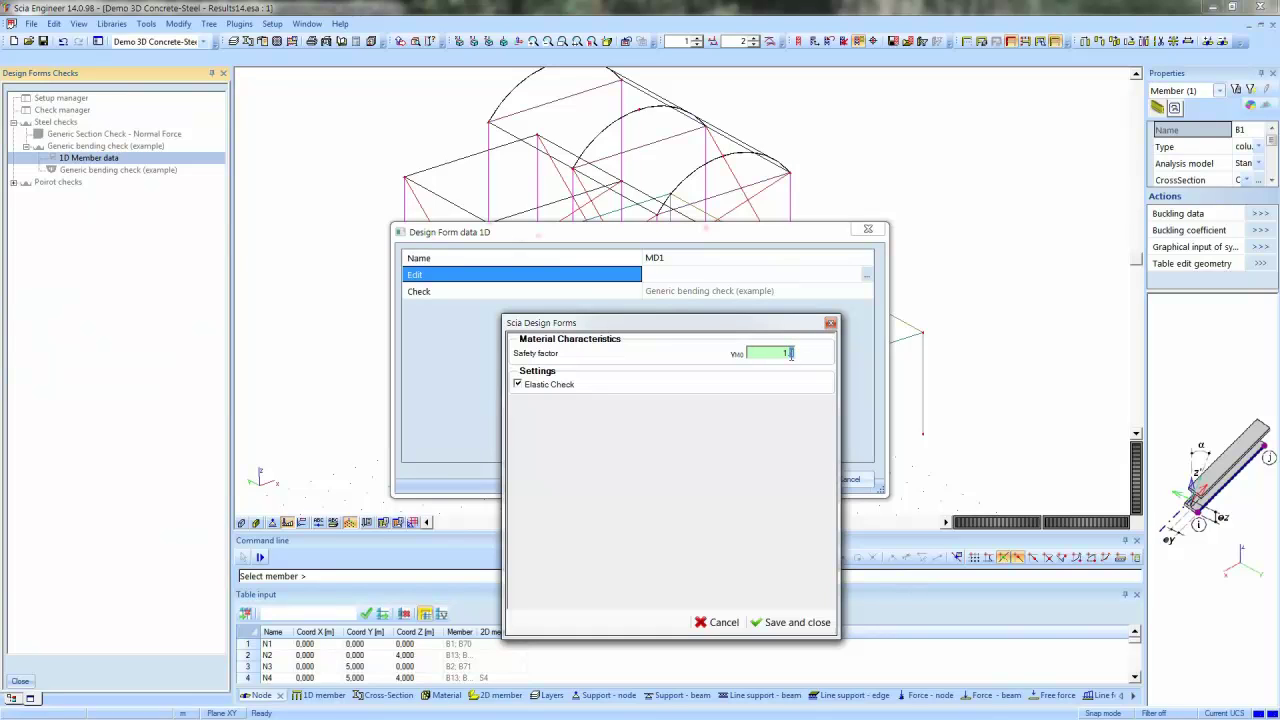
pyautogui.click(790, 622)
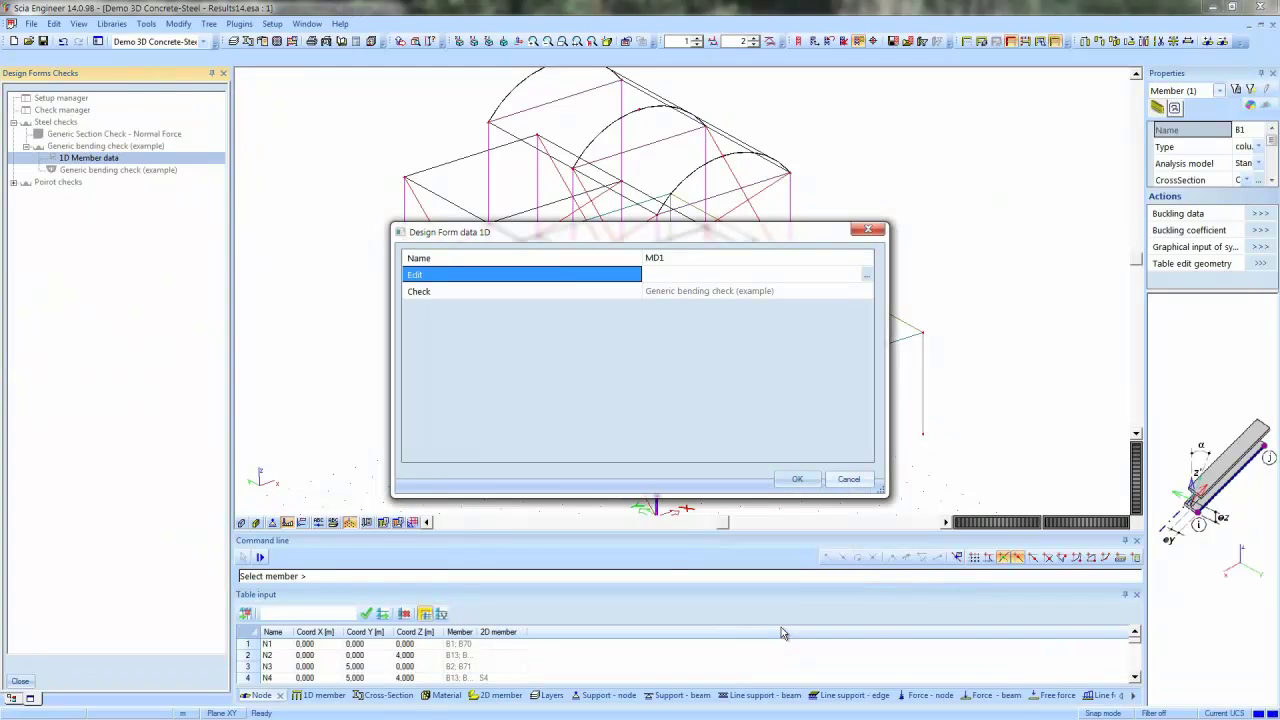
pyautogui.click(868, 274)
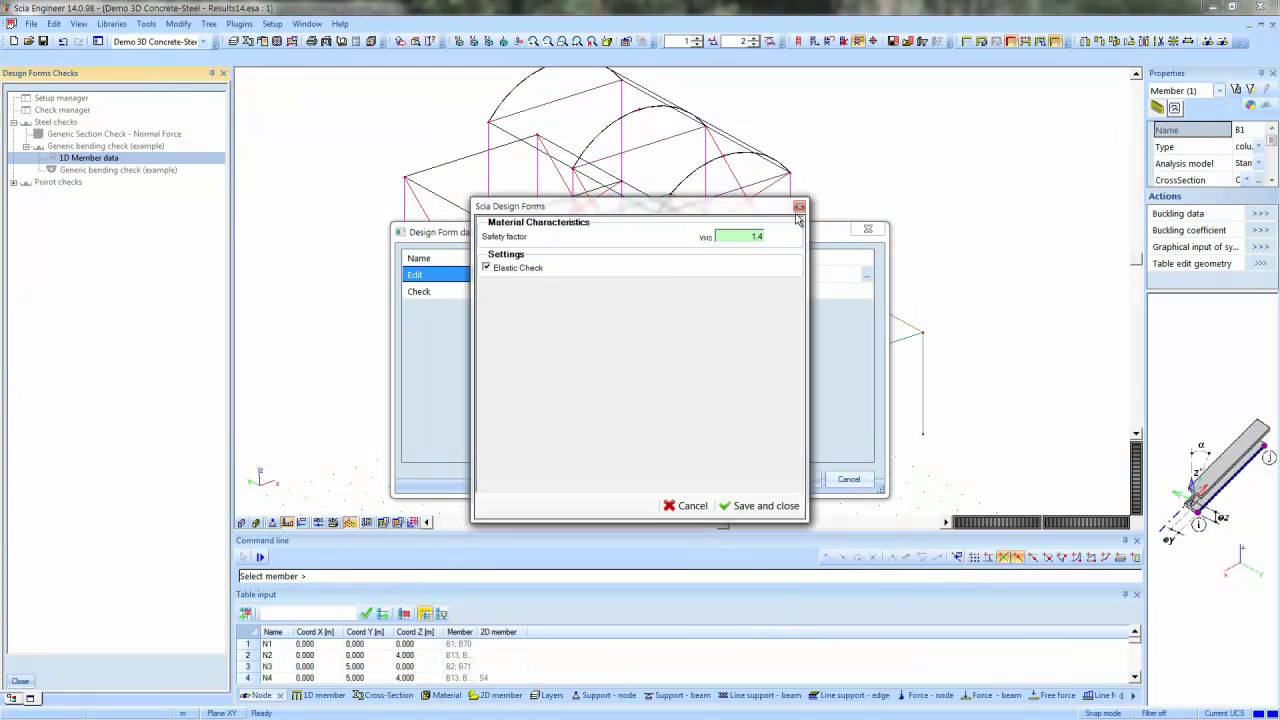
pyautogui.click(799, 208)
pyautogui.click(797, 479)
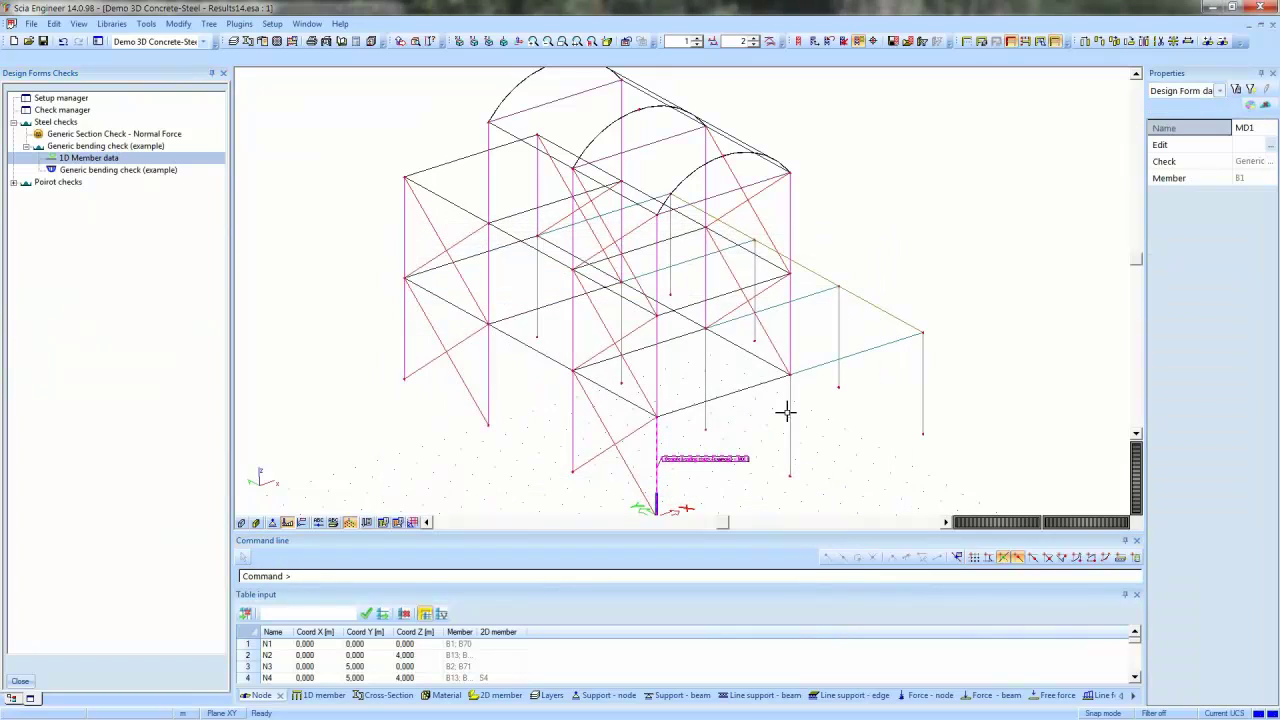
# Assign bending check member data with a safety factor of 2.5 to the three stacked front corner columns
pyautogui.press('Escape')
pyautogui.click(655, 446)
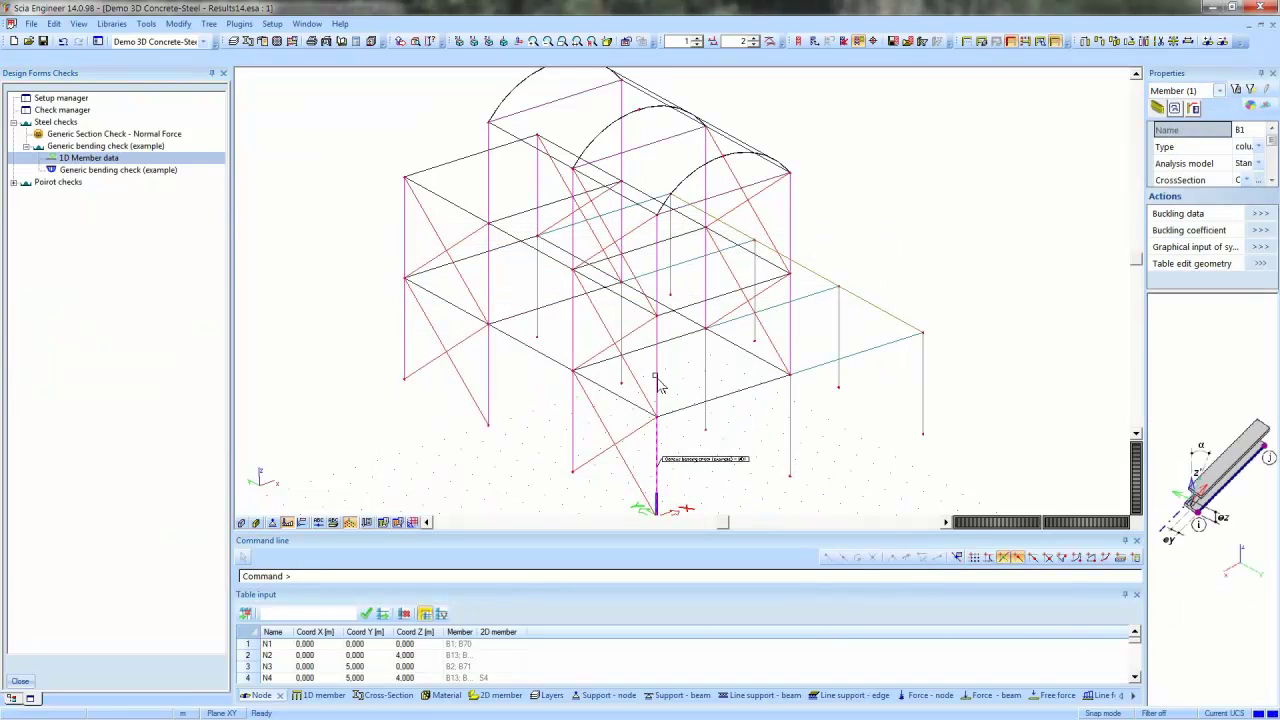
pyautogui.click(657, 350)
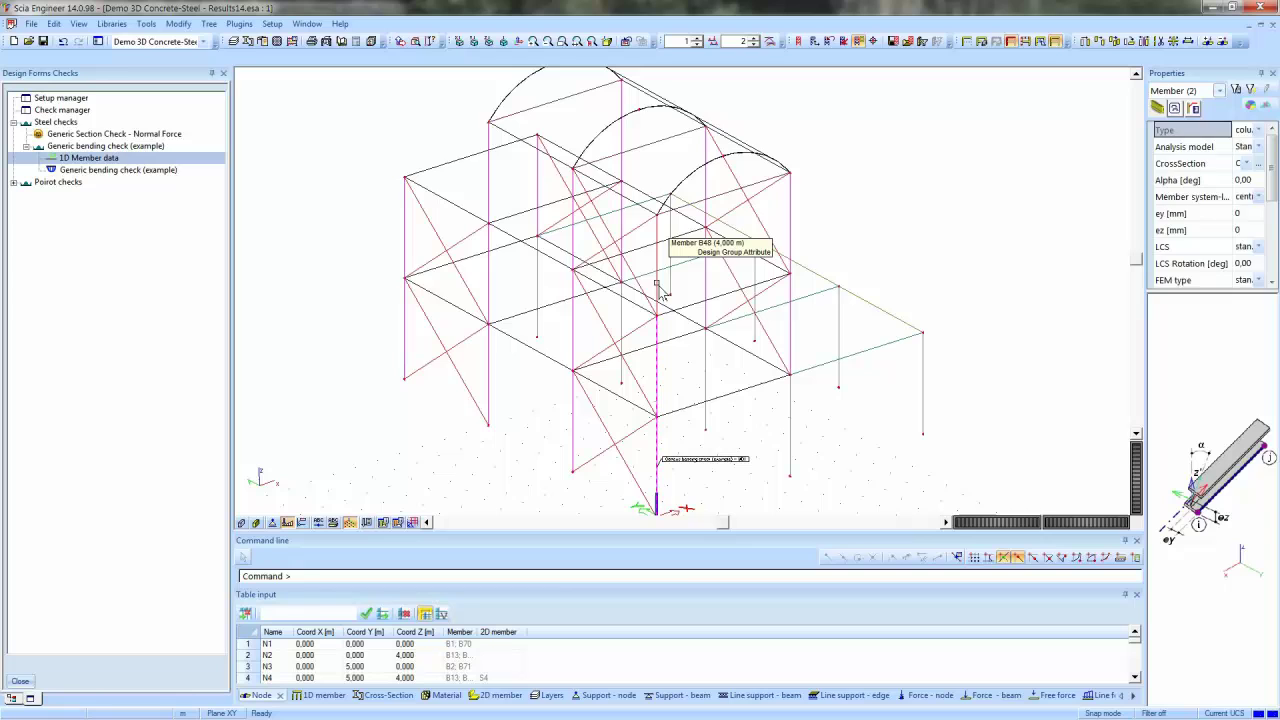
pyautogui.click(659, 290)
pyautogui.doubleClick(97, 158)
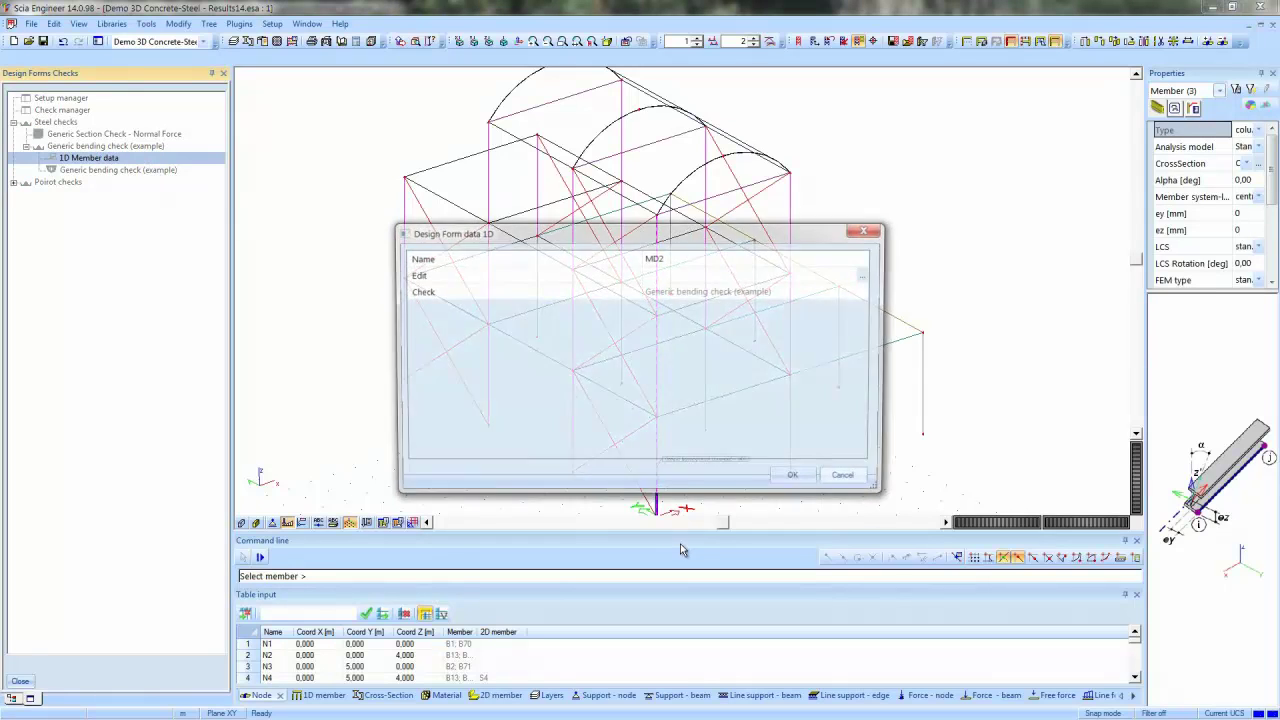
pyautogui.click(866, 278)
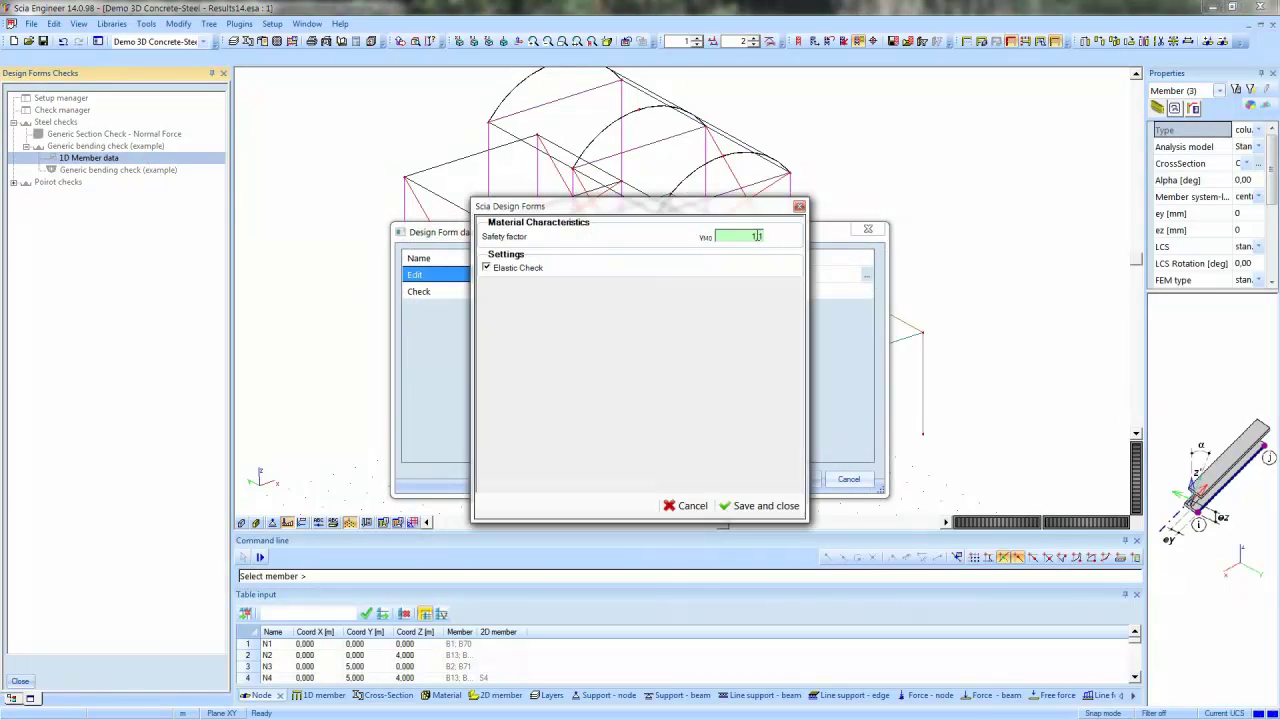
pyautogui.write('2.5')
pyautogui.click(770, 506)
pyautogui.click(809, 481)
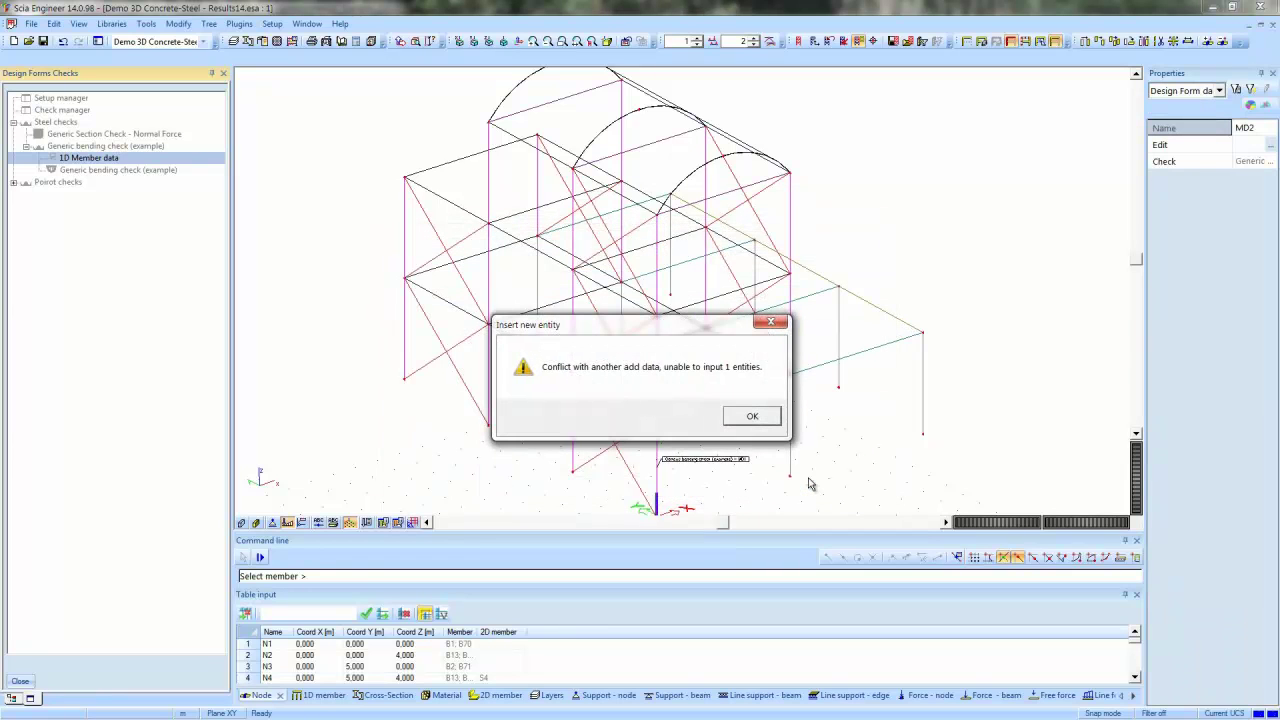
pyautogui.click(753, 418)
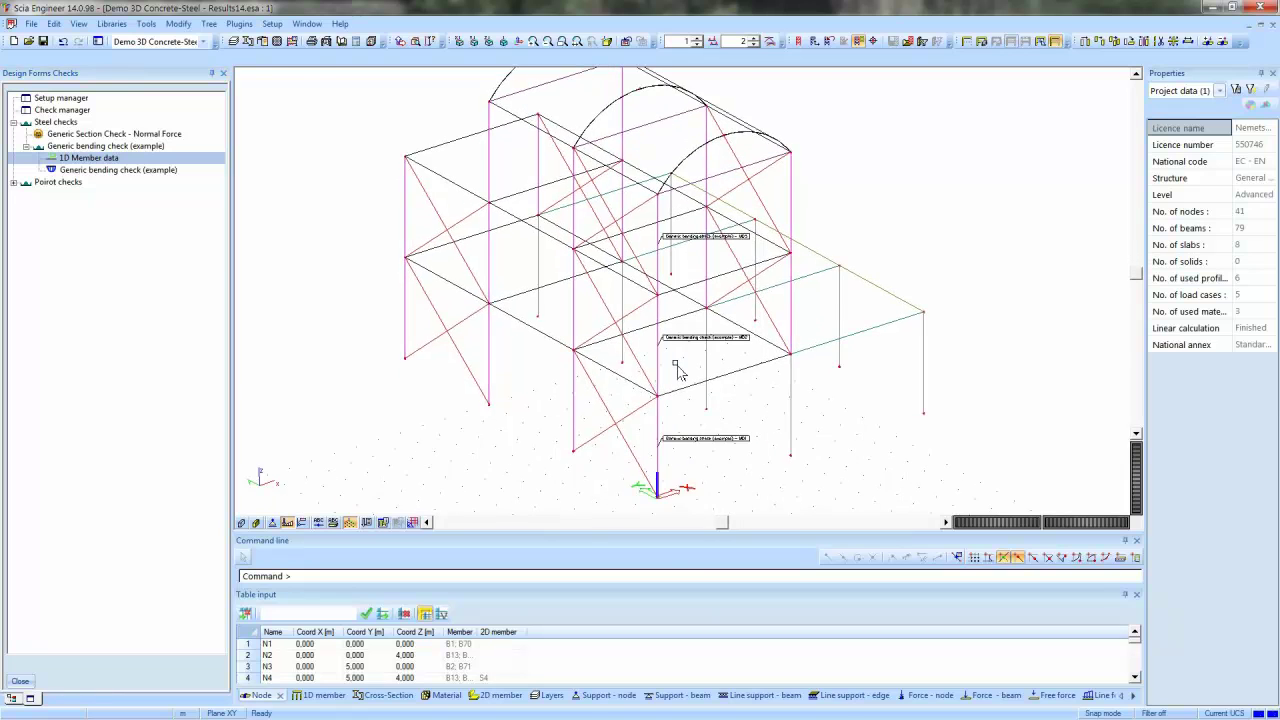
# Open the bending check member data MD2 on the middle front corner column, inspect its settings, and close it unchanged
pyautogui.scroll(2, 677, 366)
pyautogui.scroll(-3, 697, 308)
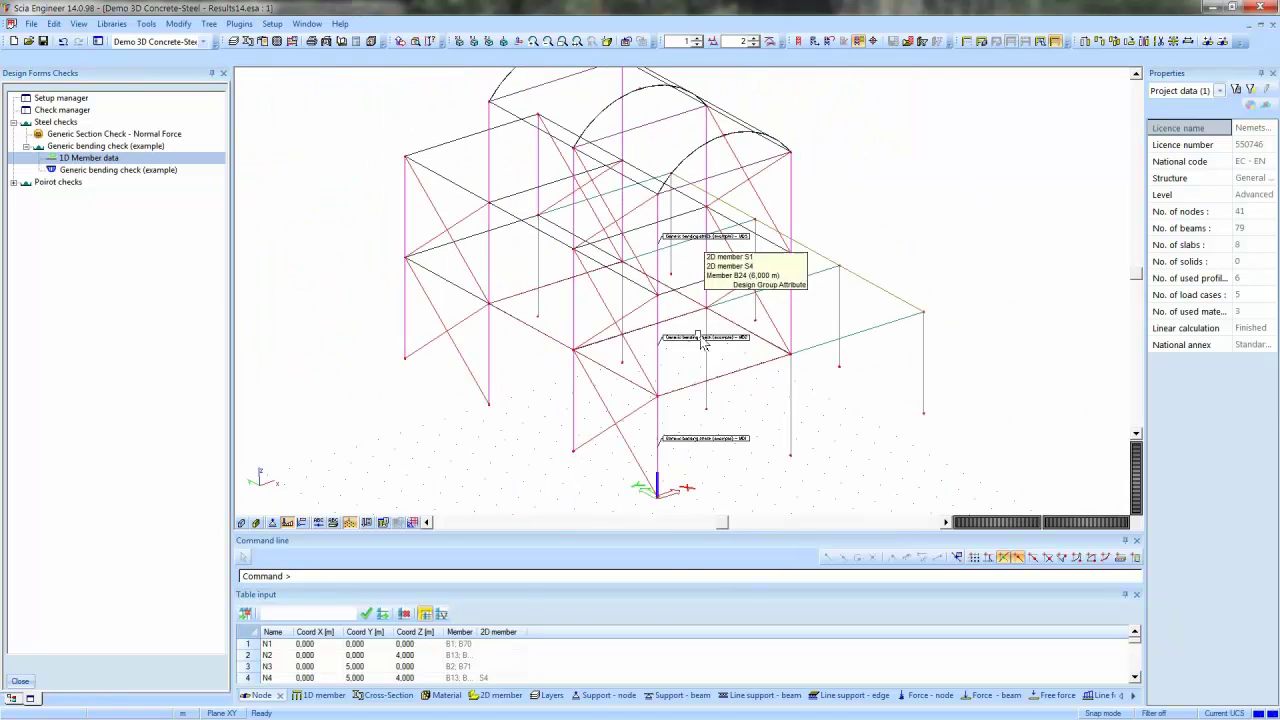
pyautogui.doubleClick(704, 345)
pyautogui.click(868, 276)
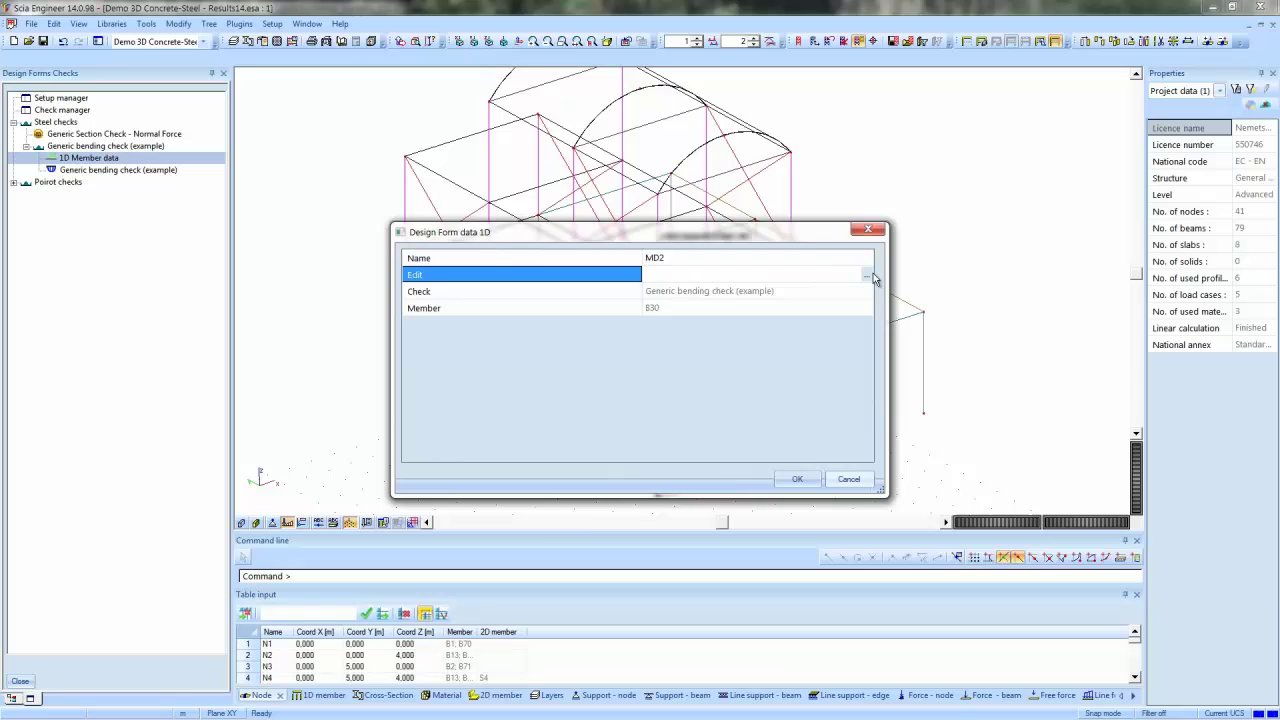
pyautogui.click(799, 208)
pyautogui.click(868, 229)
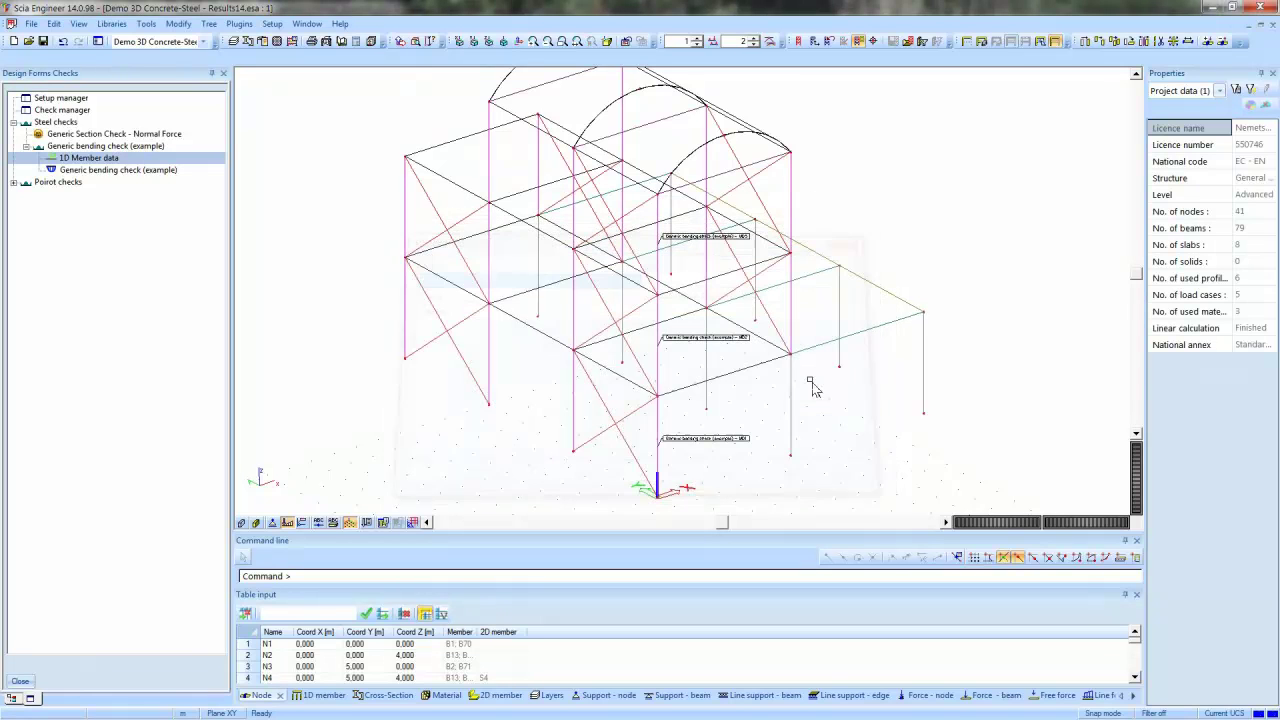
# Refresh the generic bending check for all members and examine the diagrams around the front corner columns with member data
pyautogui.click(119, 172)
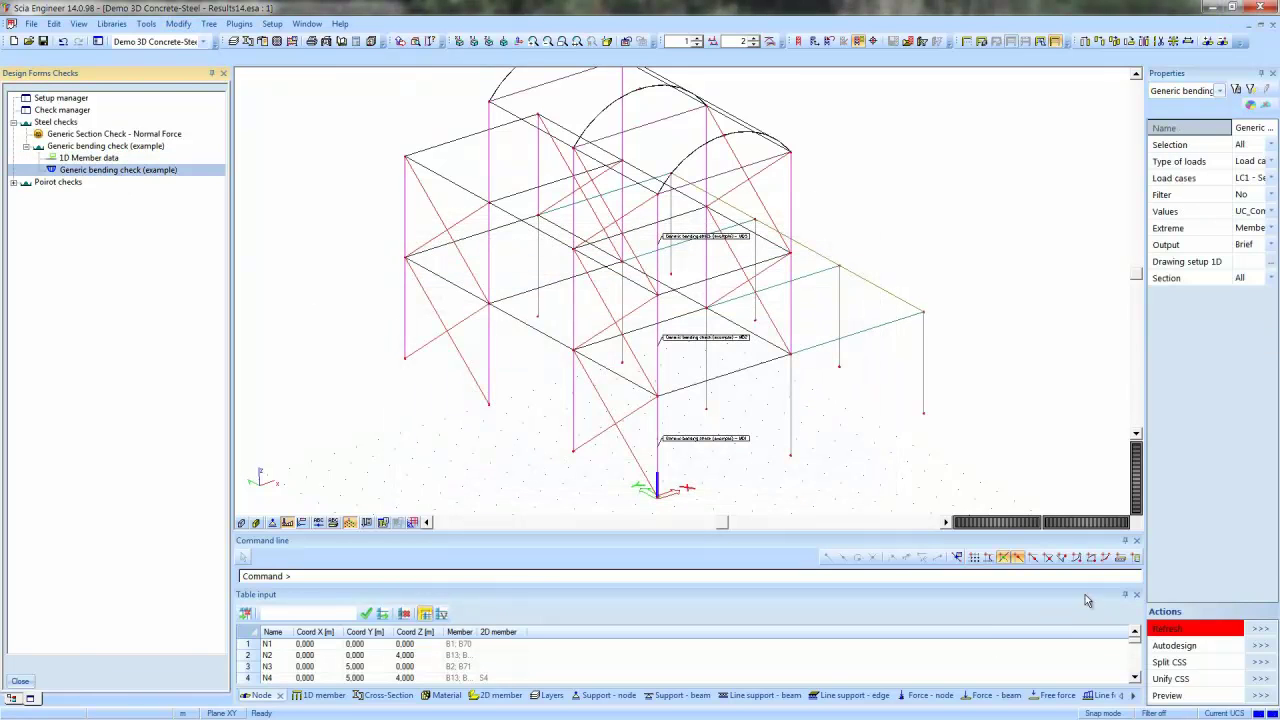
pyautogui.click(1262, 629)
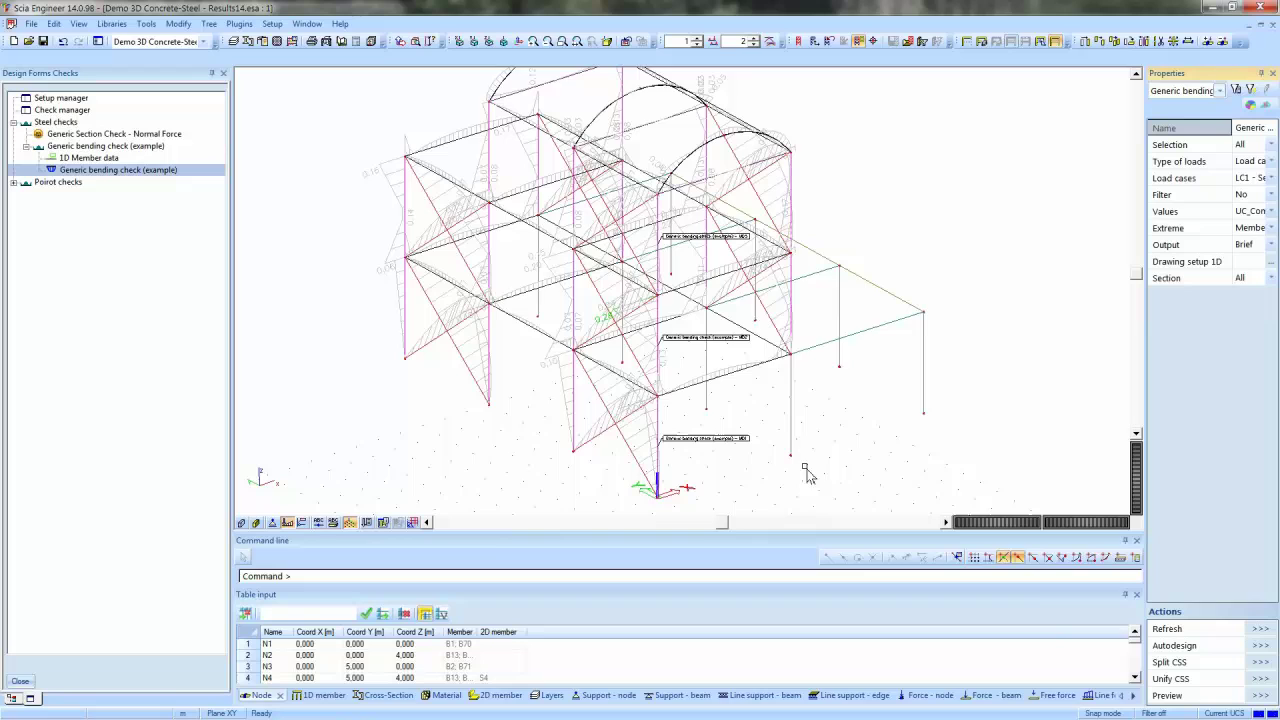
pyautogui.keyDown('ctrl'); pyautogui.moveTo(800, 463); pyautogui.dragTo(820, 443, button='right'); pyautogui.keyUp('ctrl')
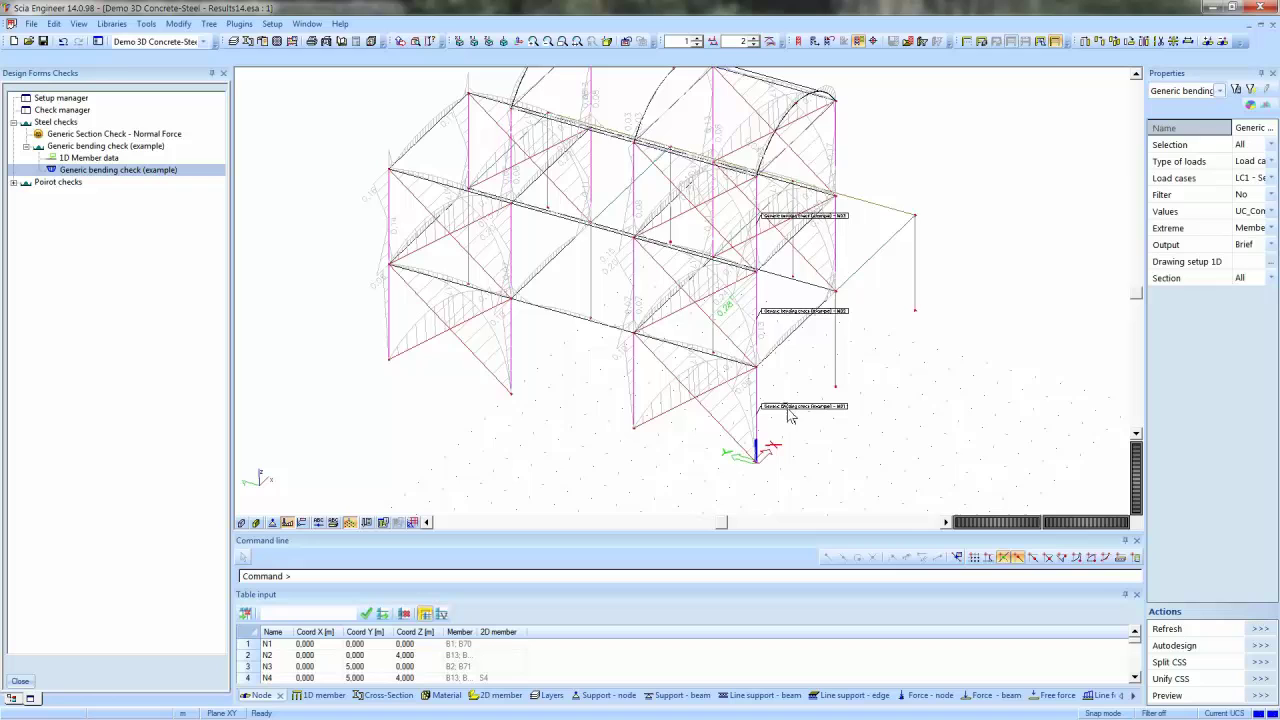
pyautogui.scroll(2, 683, 303)
pyautogui.scroll(3, 690, 316)
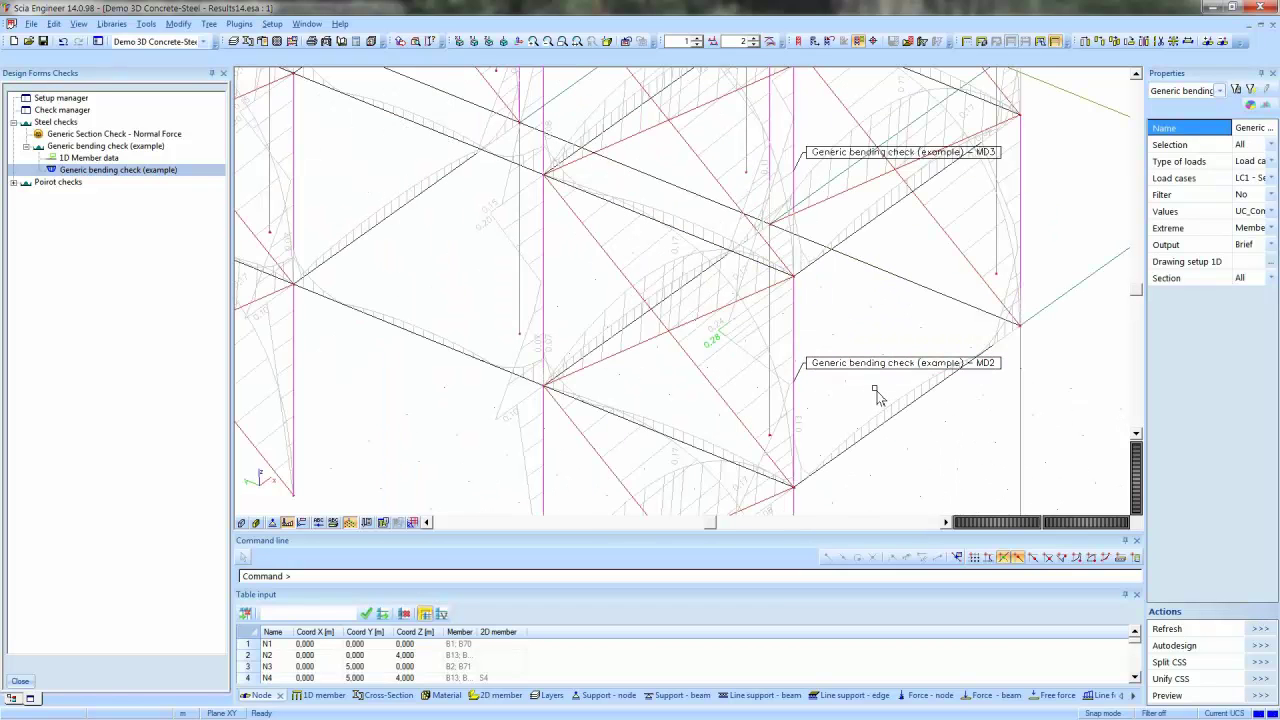
pyautogui.scroll(-4, 877, 395)
pyautogui.scroll(-1, 725, 347)
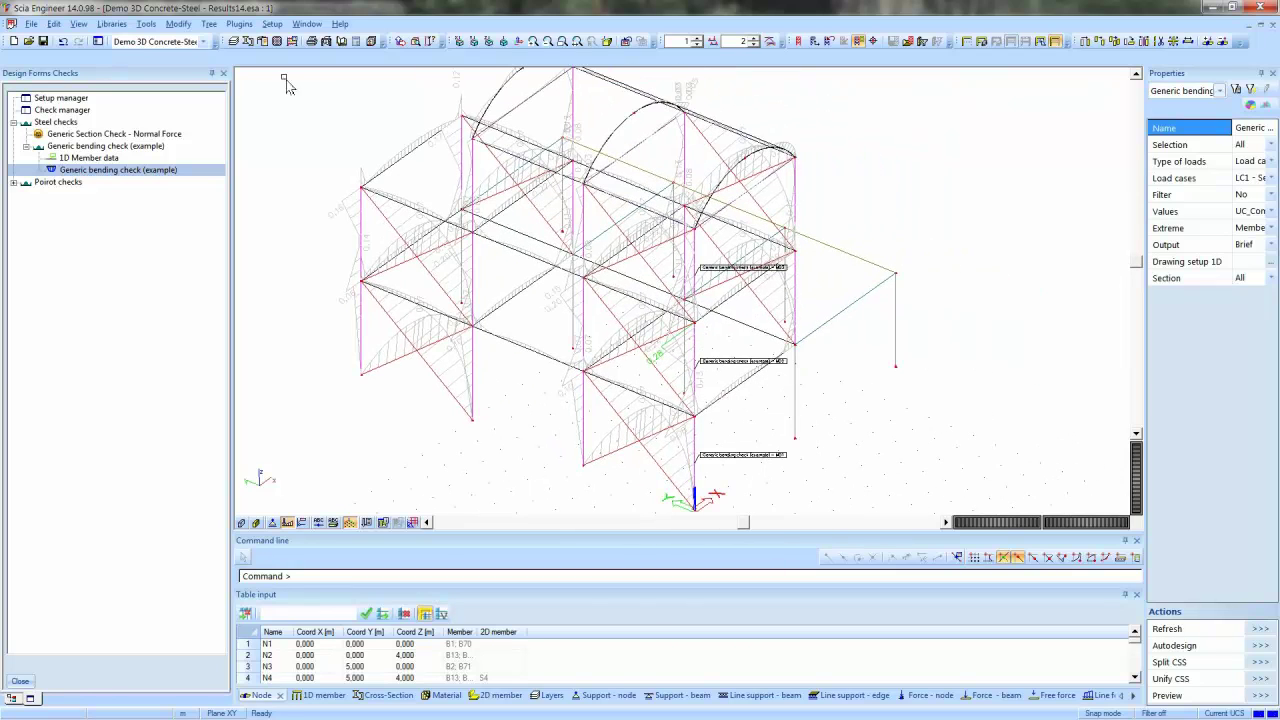
# Open an engineering report and insert the Generic Section Check - Normal Force item from the Design Forms steel checks
pyautogui.click(355, 41)
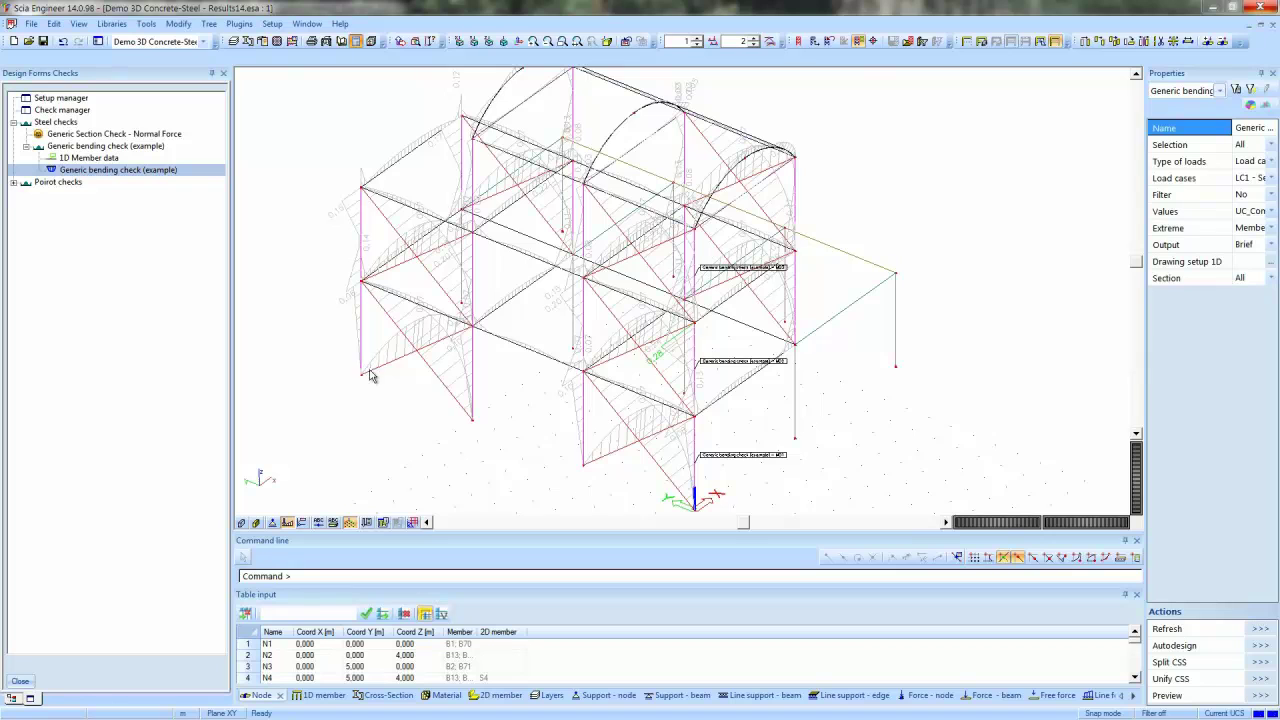
pyautogui.press('Escape')
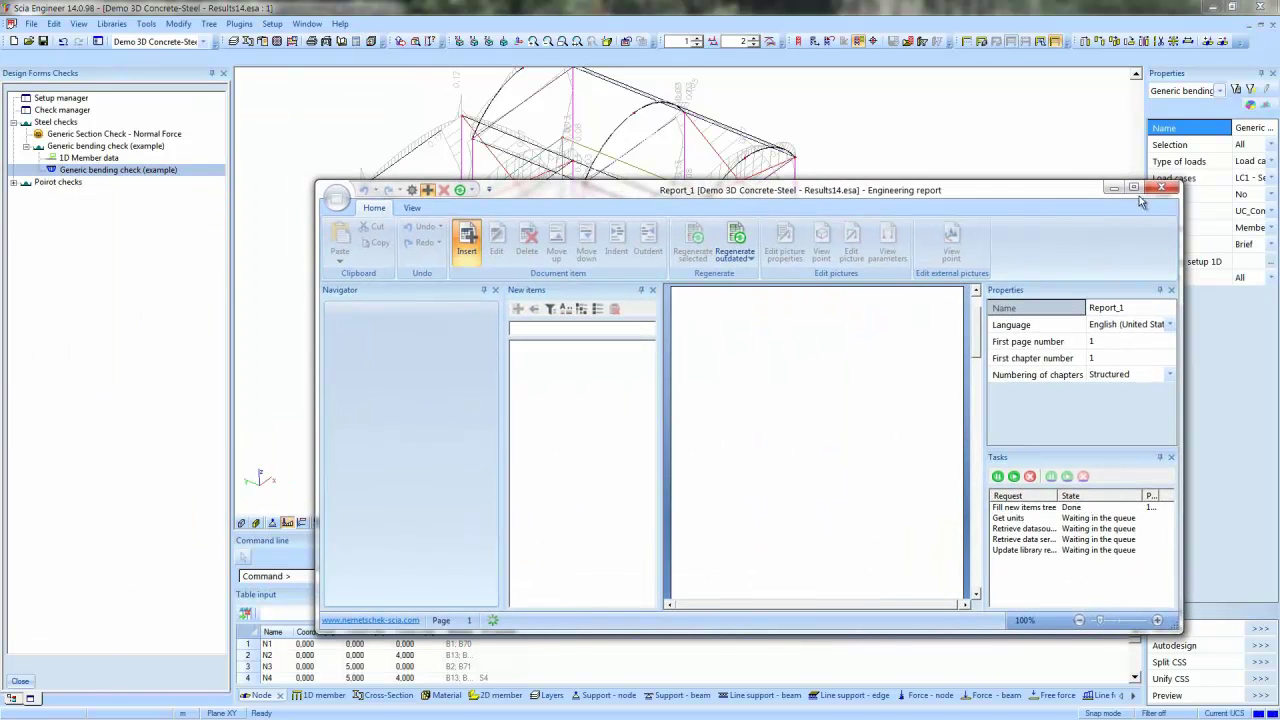
pyautogui.doubleClick(782, 191)
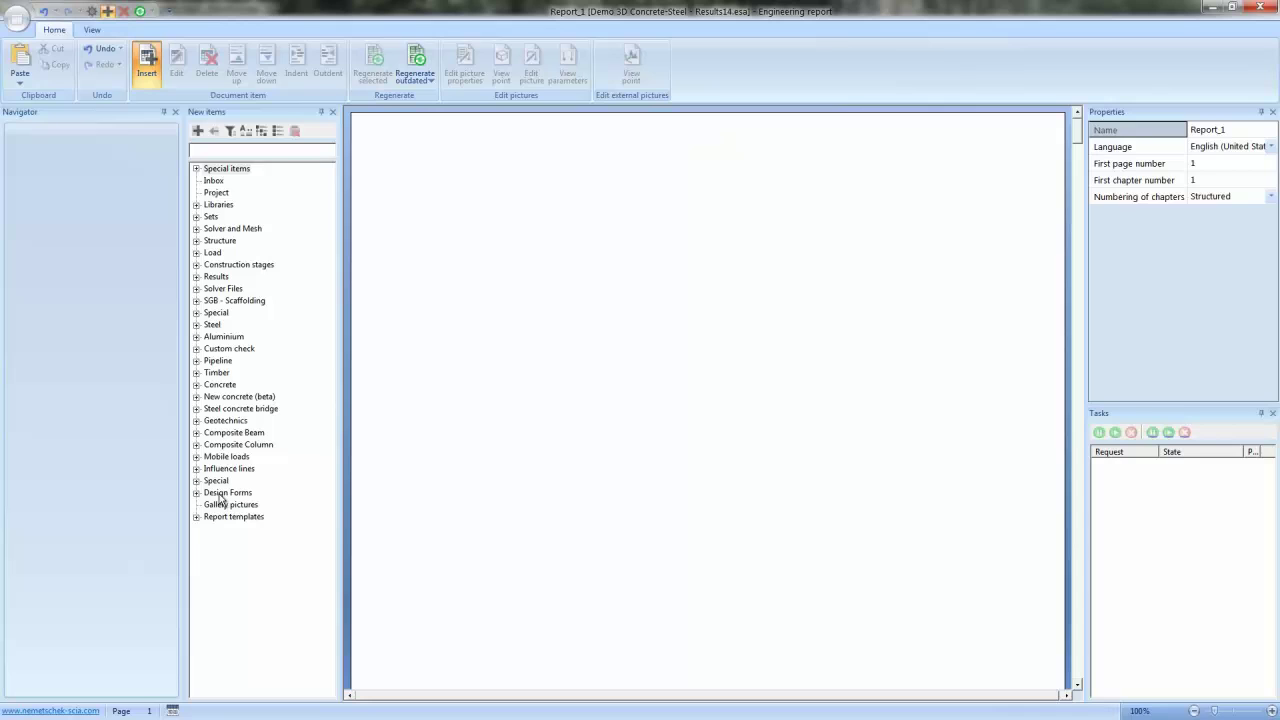
pyautogui.click(196, 493)
pyautogui.click(208, 517)
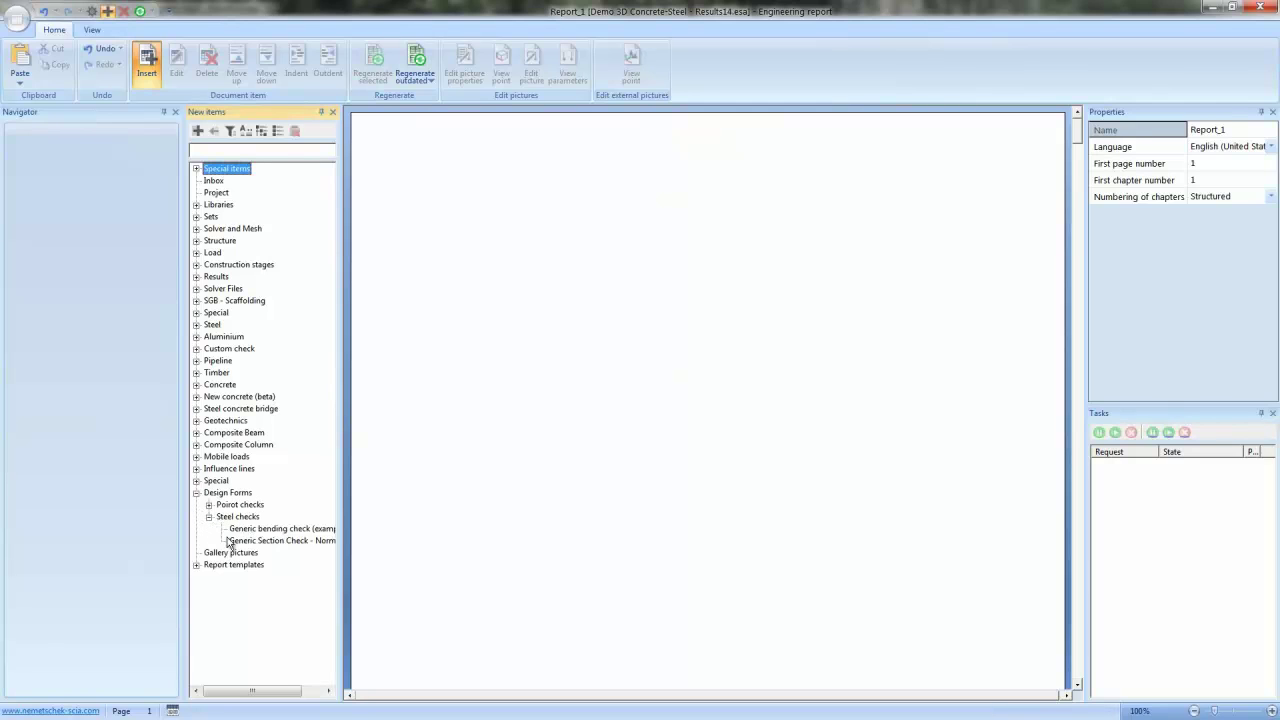
pyautogui.click(246, 541)
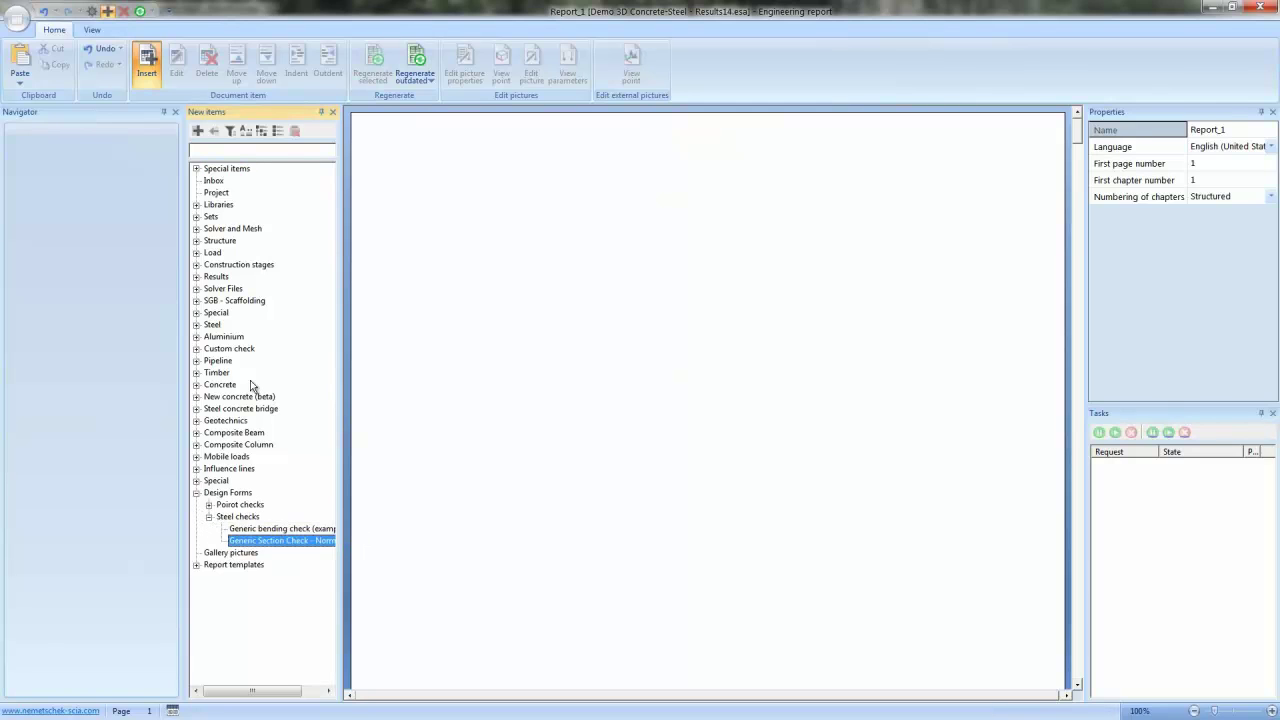
pyautogui.click(197, 131)
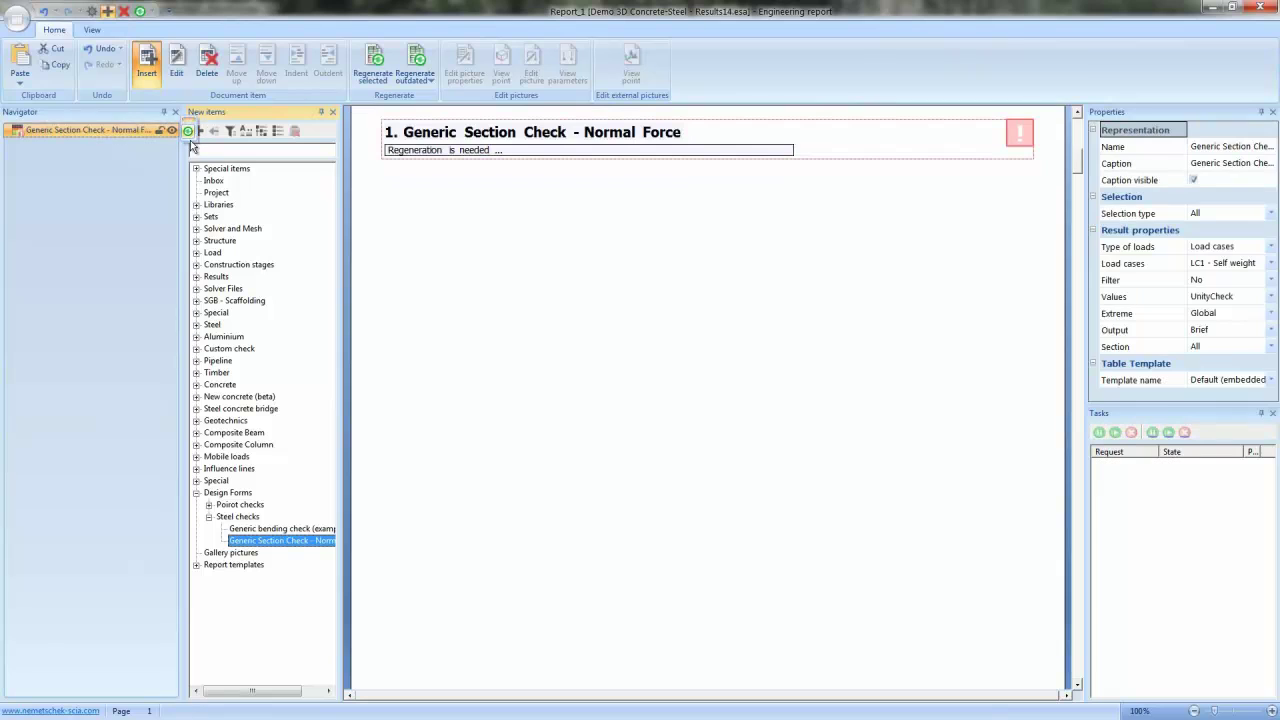
# Set the section check item's type of loads to Combinations and regenerate the item
pyautogui.click(1245, 250)
pyautogui.click(1230, 271)
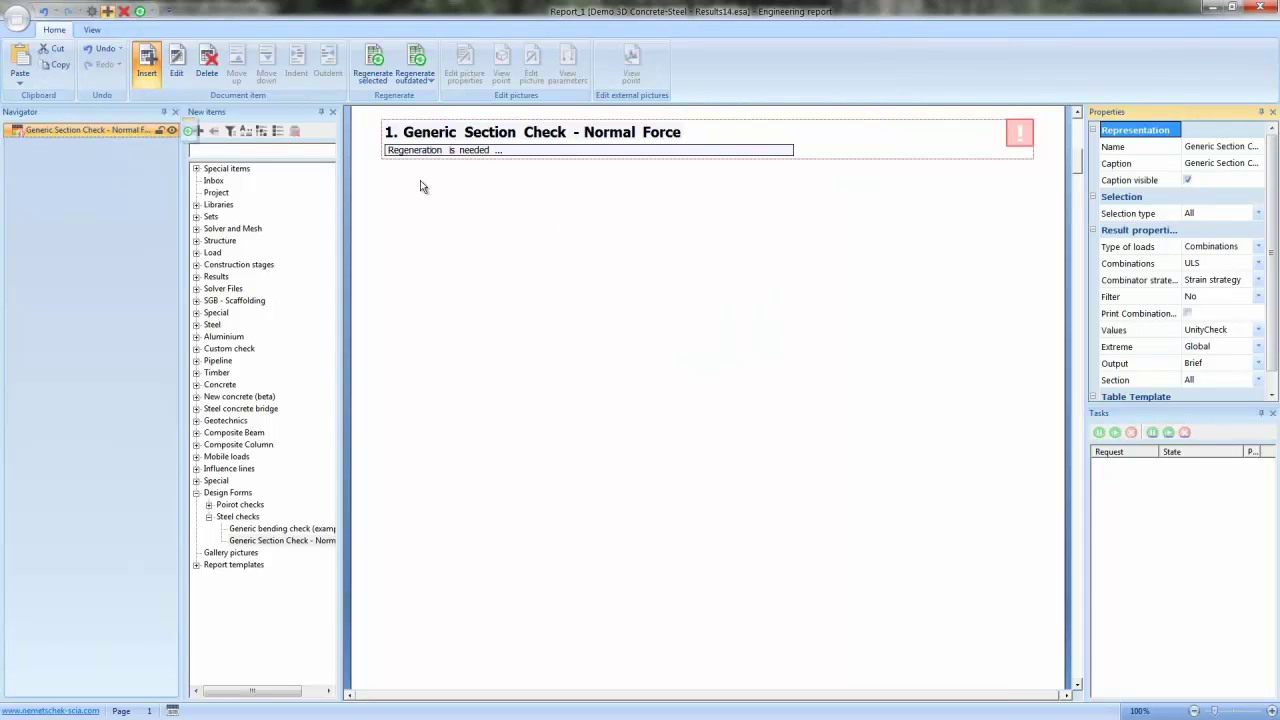
pyautogui.click(375, 72)
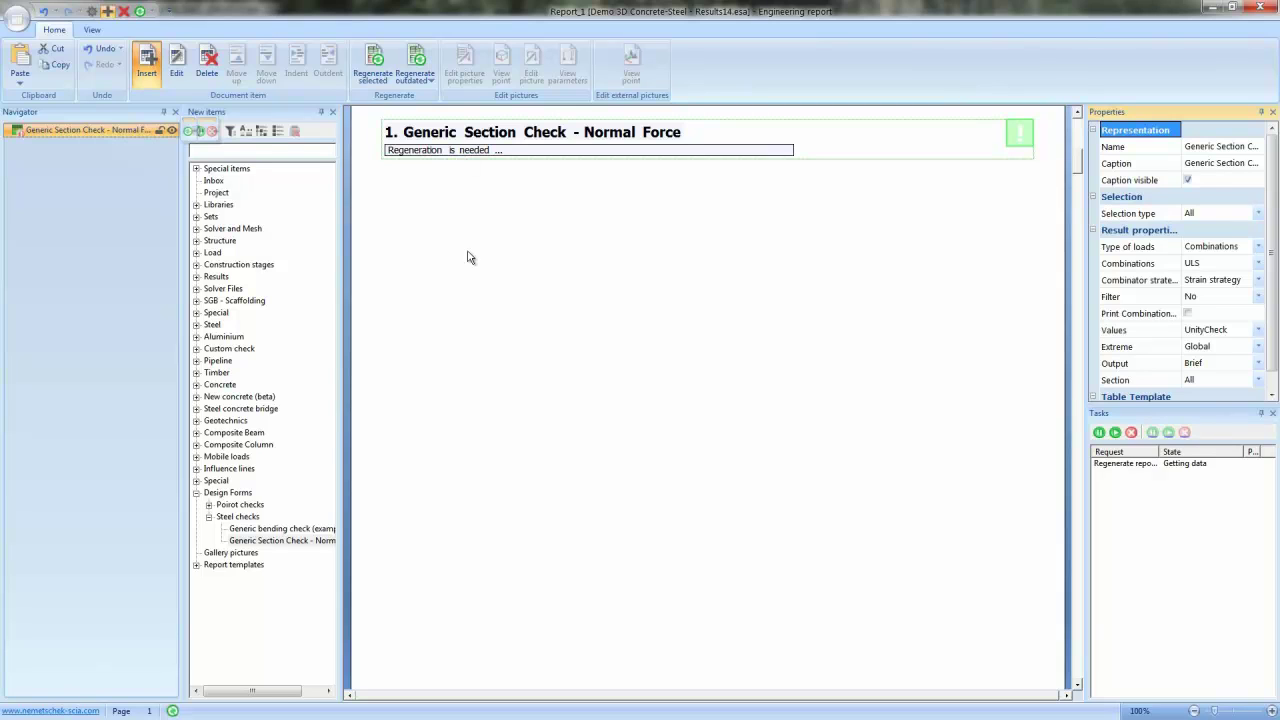
# Set the section check item's extreme to Member, regenerate it, and look through the resulting table
pyautogui.click(1226, 347)
pyautogui.click(1207, 392)
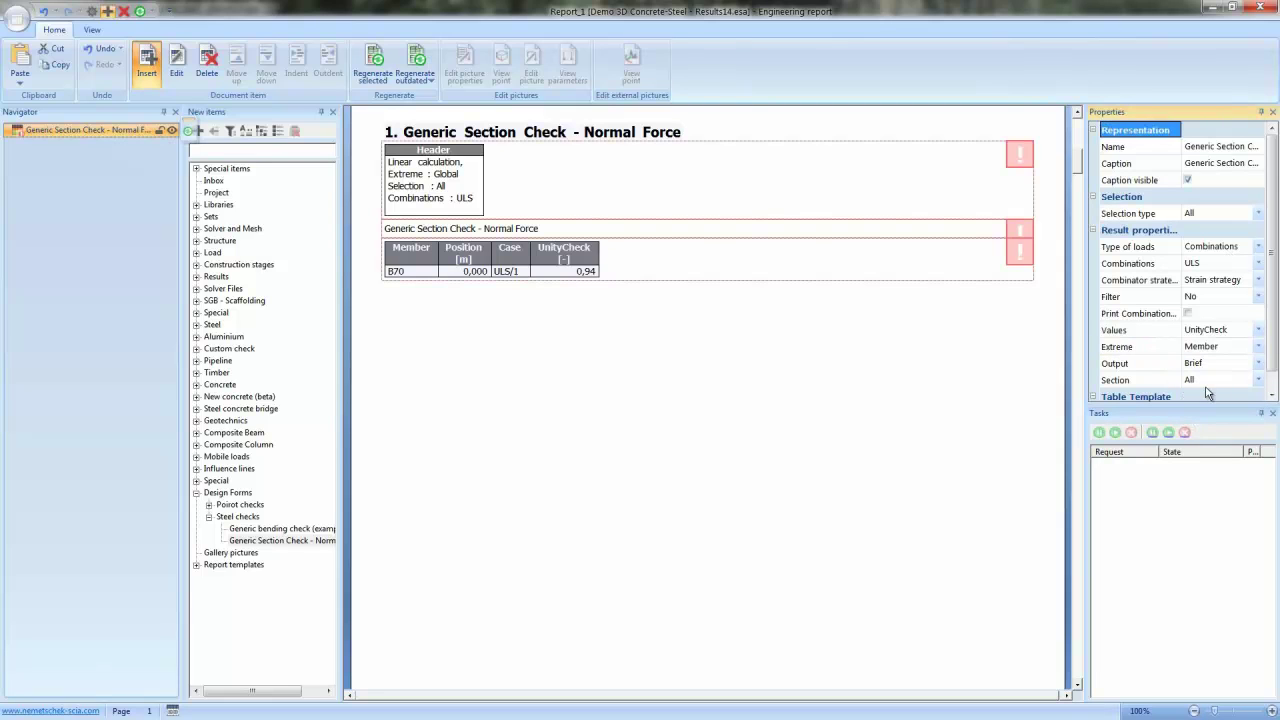
pyautogui.click(378, 70)
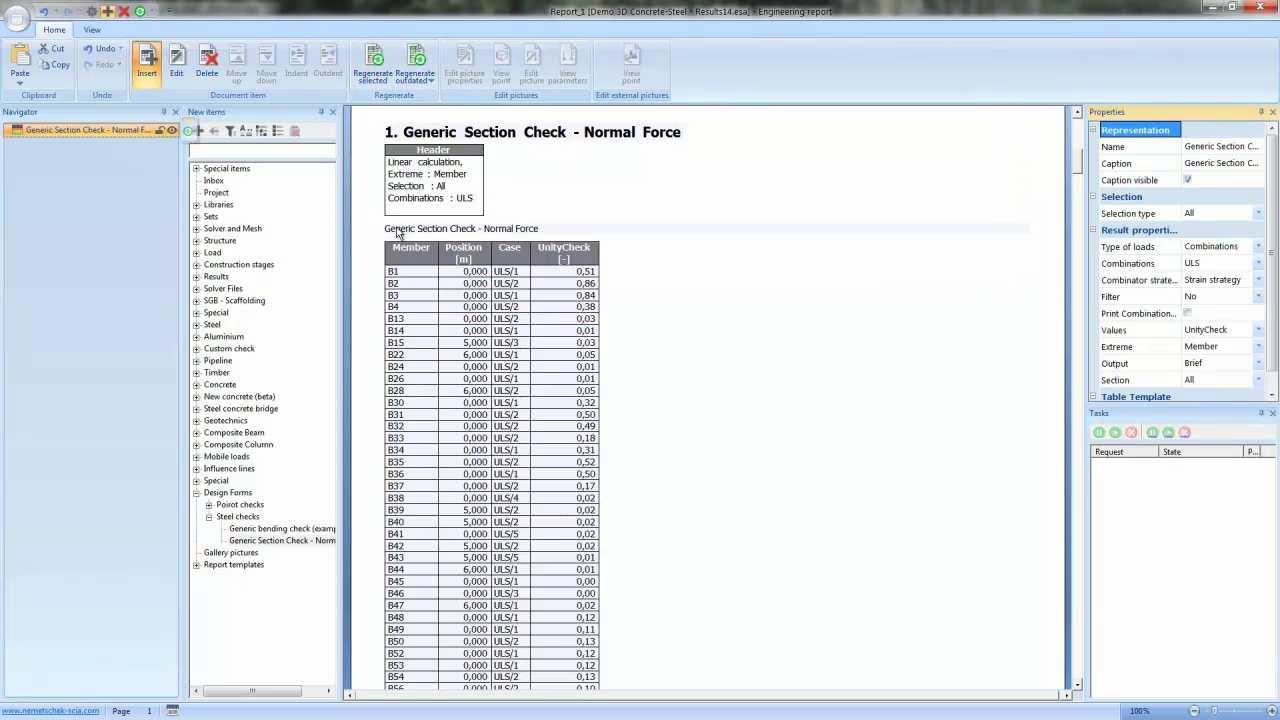
pyautogui.click(772, 378)
pyautogui.scroll(-3, 778, 380)
pyautogui.scroll(3, 778, 380)
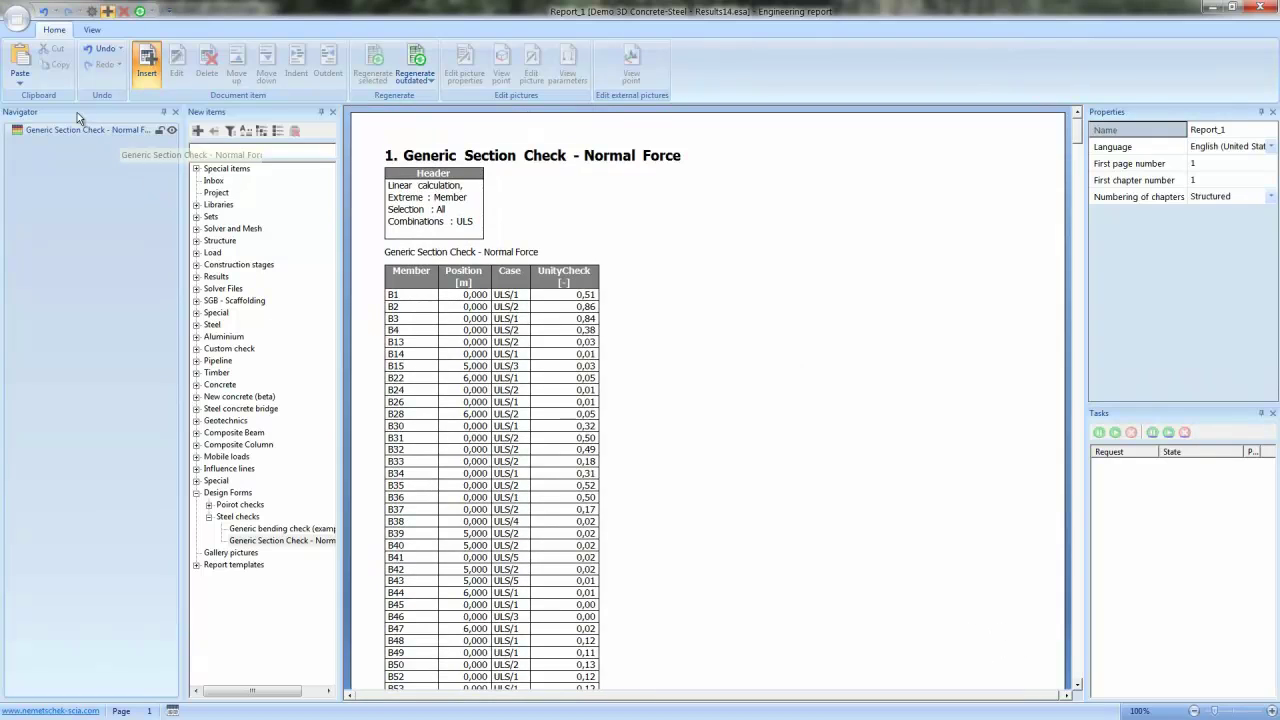
# Edit the section check item's table template to remove the Header, accept the change, and review the table
pyautogui.click(95, 130)
pyautogui.click(176, 62)
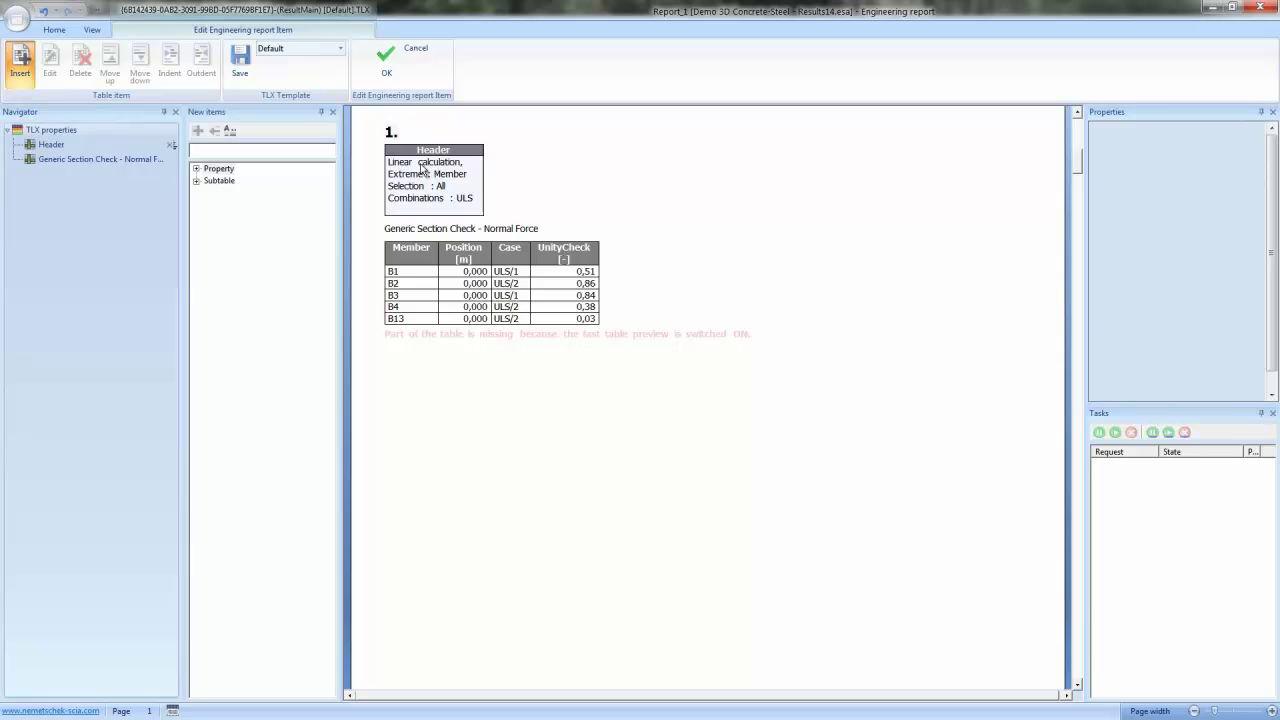
pyautogui.click(66, 156)
pyautogui.click(58, 145)
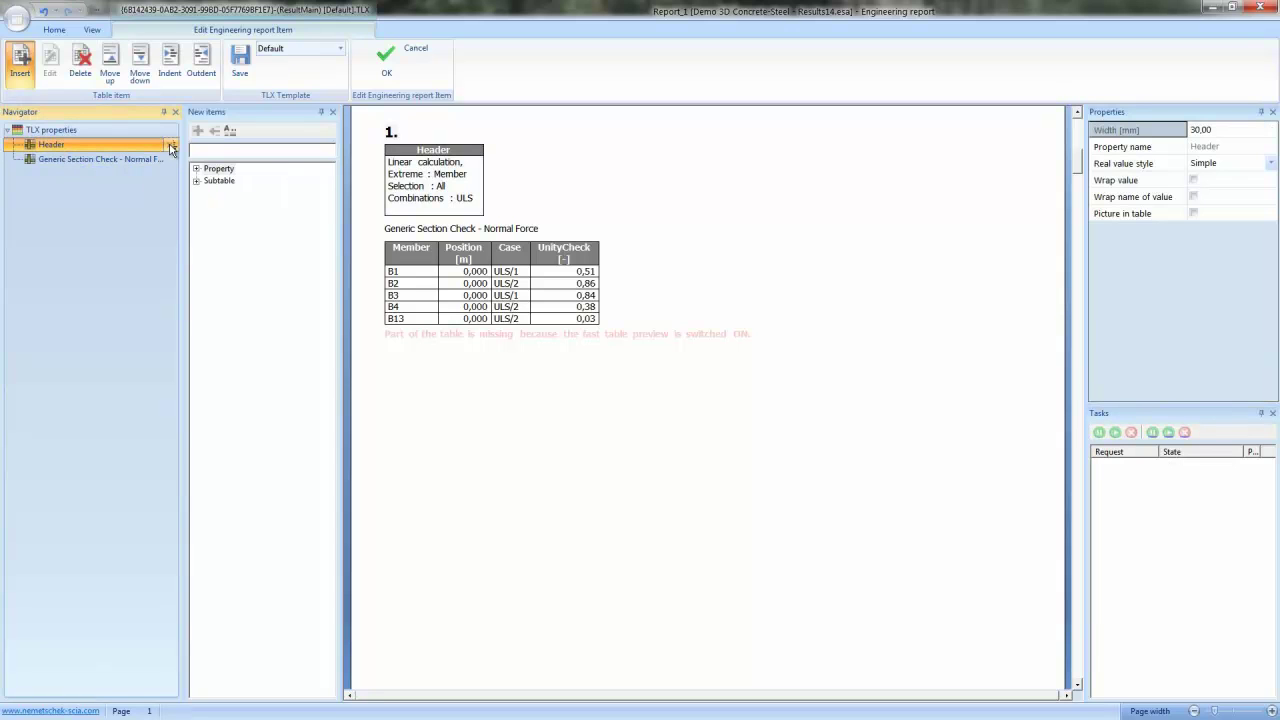
pyautogui.click(84, 66)
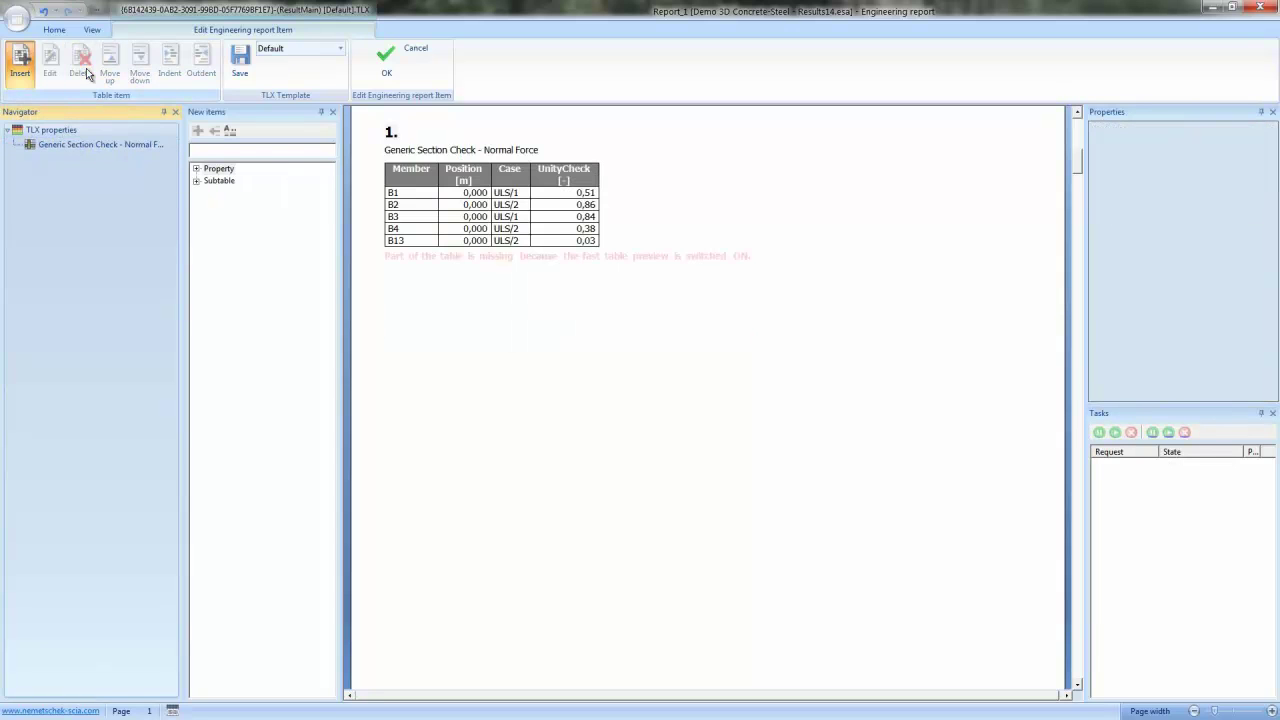
pyautogui.click(396, 69)
pyautogui.scroll(-5, 700, 372)
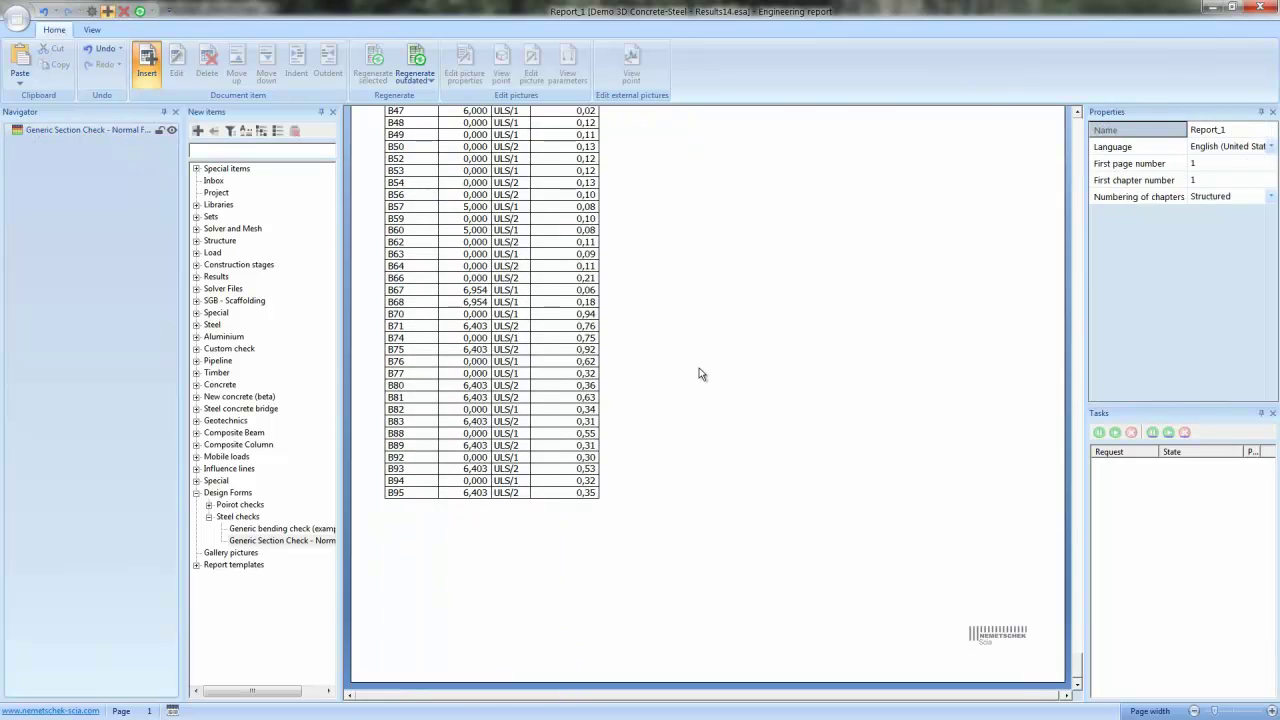
# Duplicate the section check item below the original and regenerate the copy with Detailed output and Cross-section extreme
pyautogui.click(84, 129)
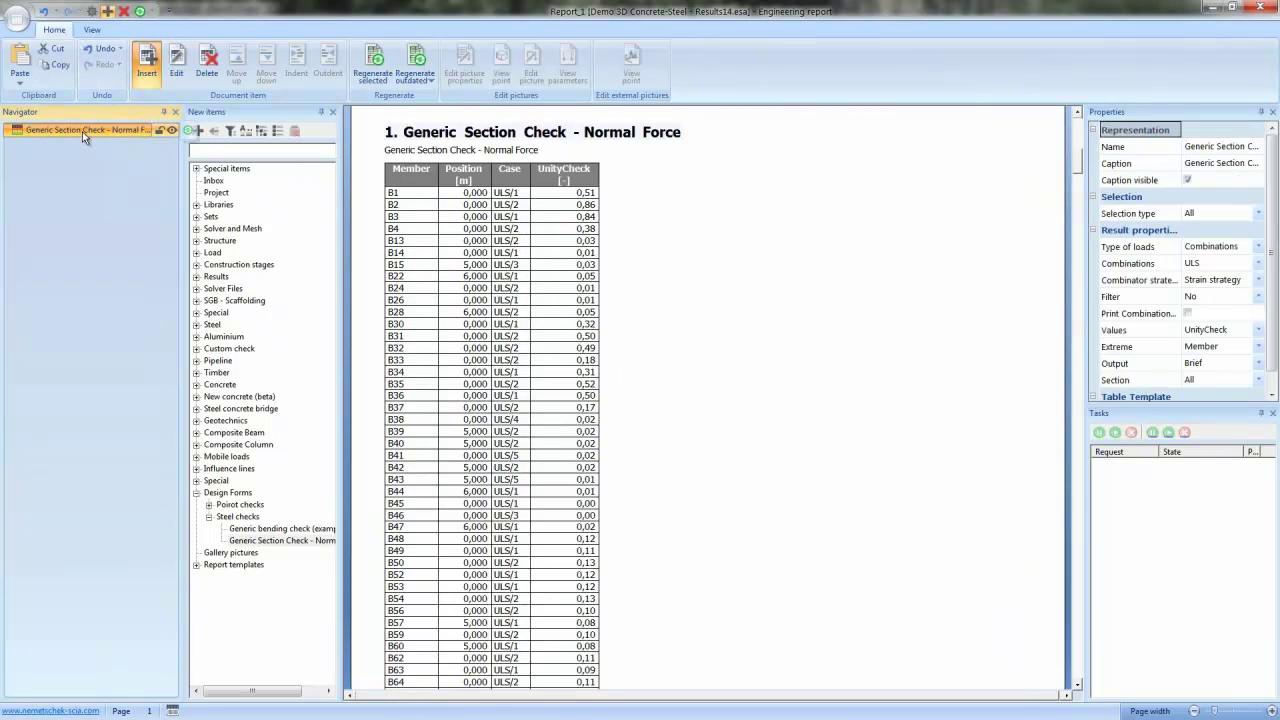
pyautogui.moveTo(82, 131); pyautogui.dragTo(72, 159)
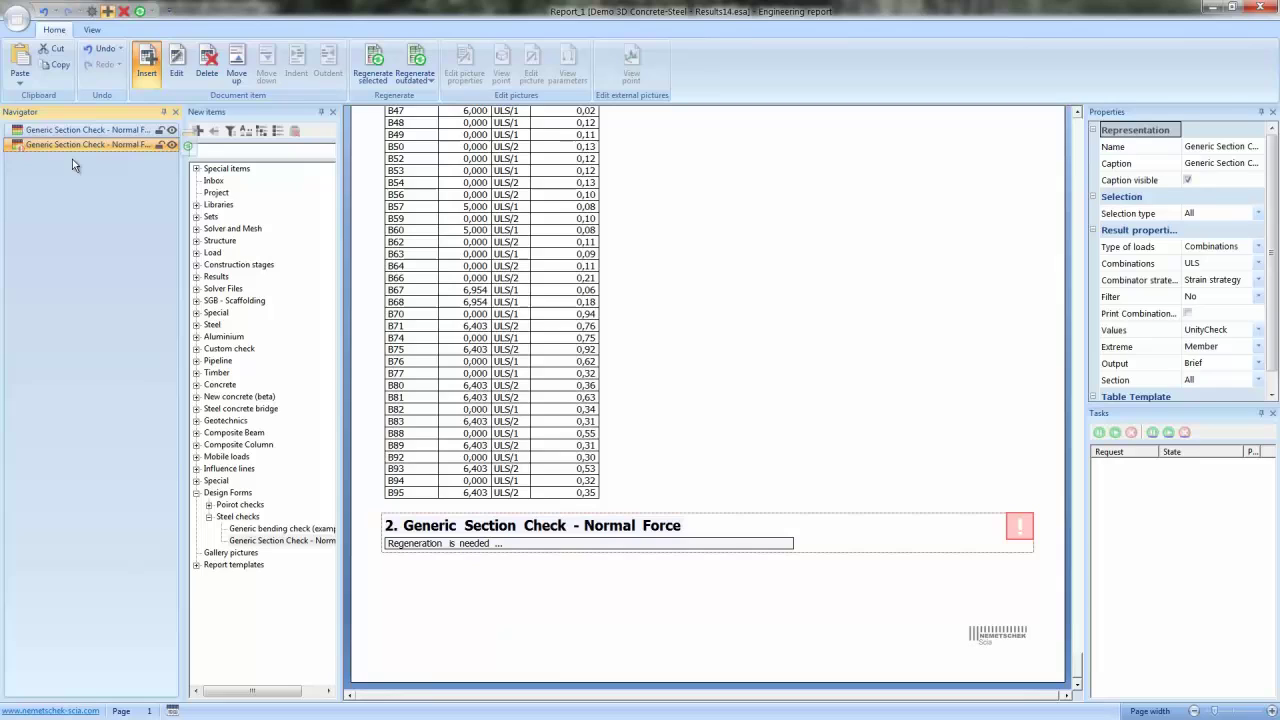
pyautogui.click(1243, 369)
pyautogui.click(1223, 388)
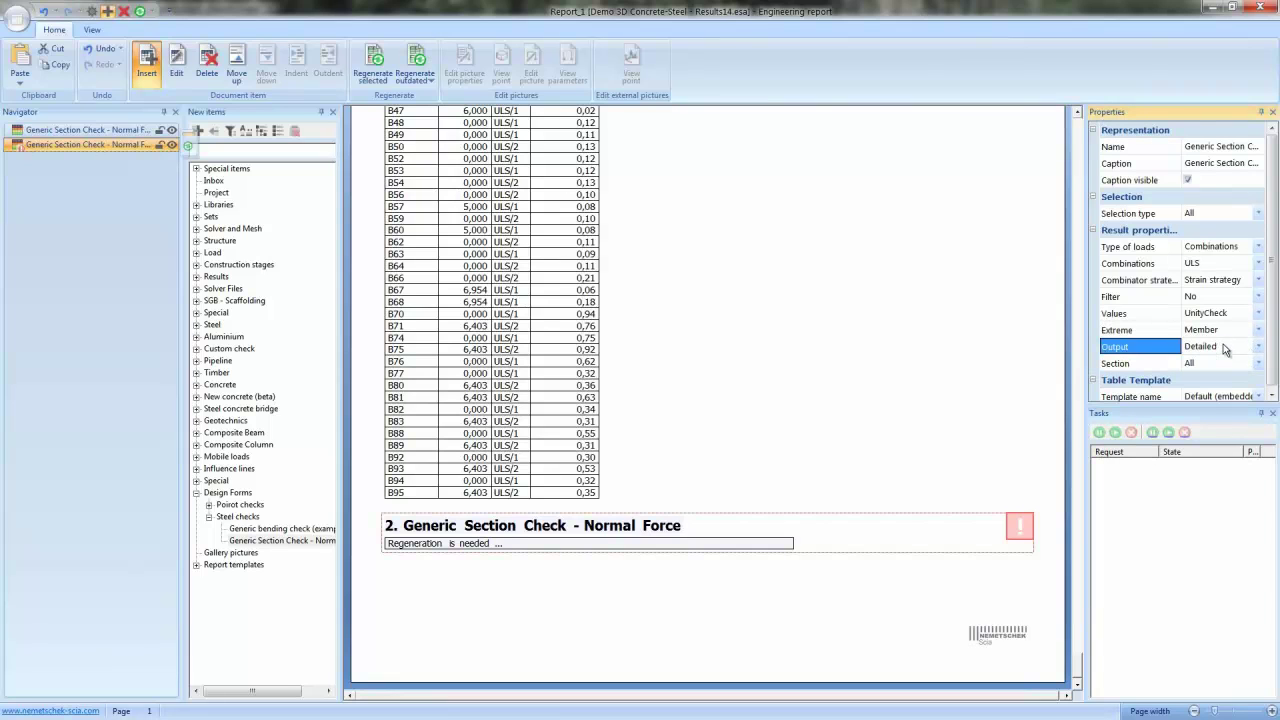
pyautogui.click(1223, 330)
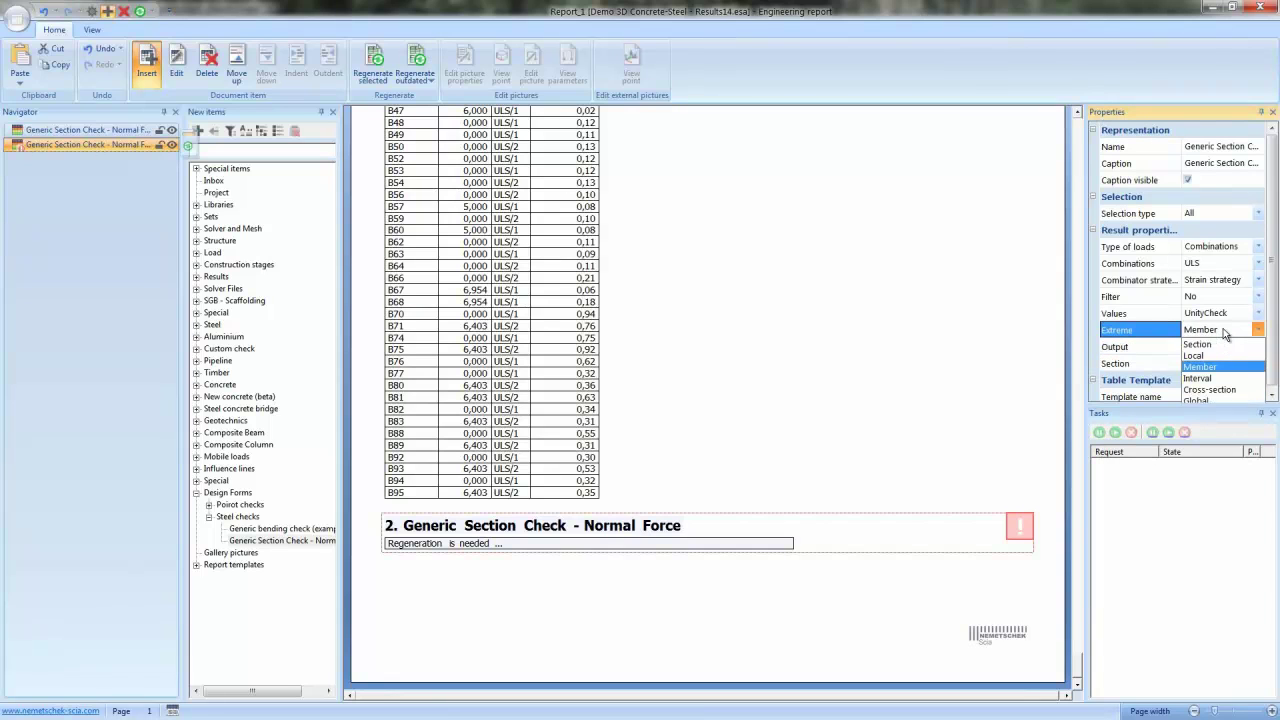
pyautogui.click(1220, 389)
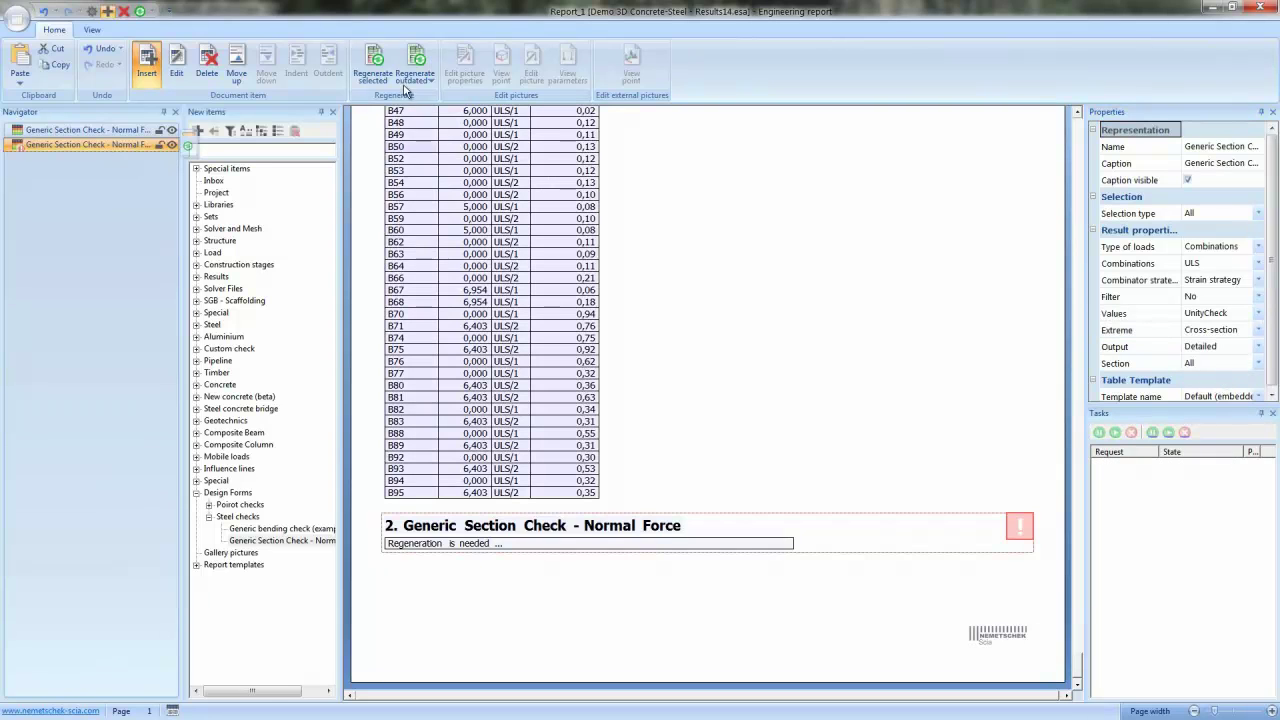
pyautogui.click(374, 62)
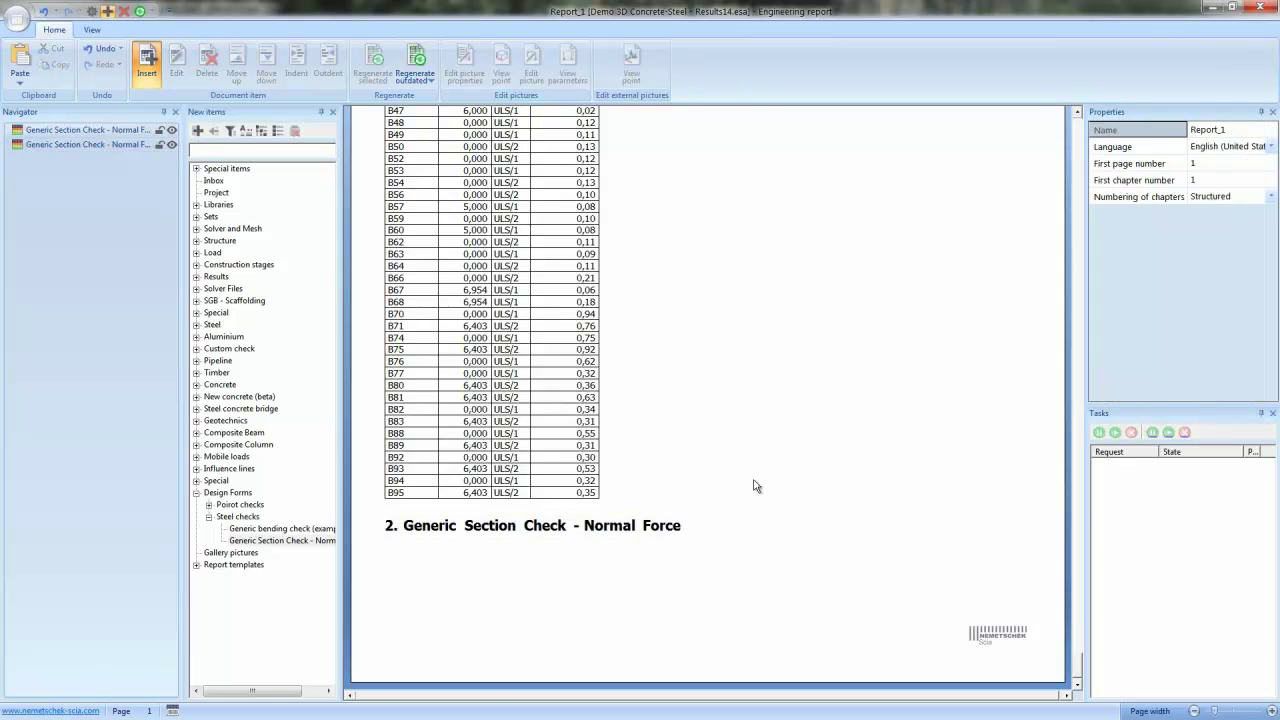
# Edit the copied item's template to show the Generic Section Check - Normal Force detailed output, and review the calculations in the report
pyautogui.click(543, 530)
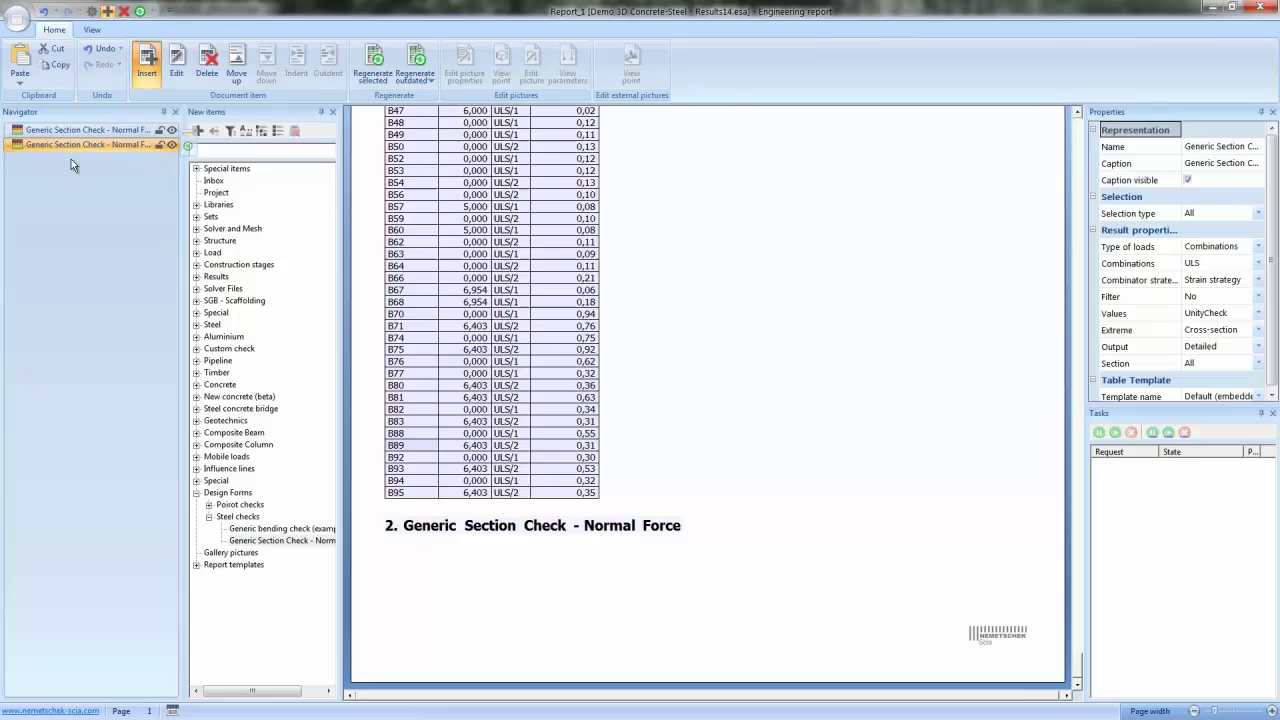
pyautogui.click(177, 77)
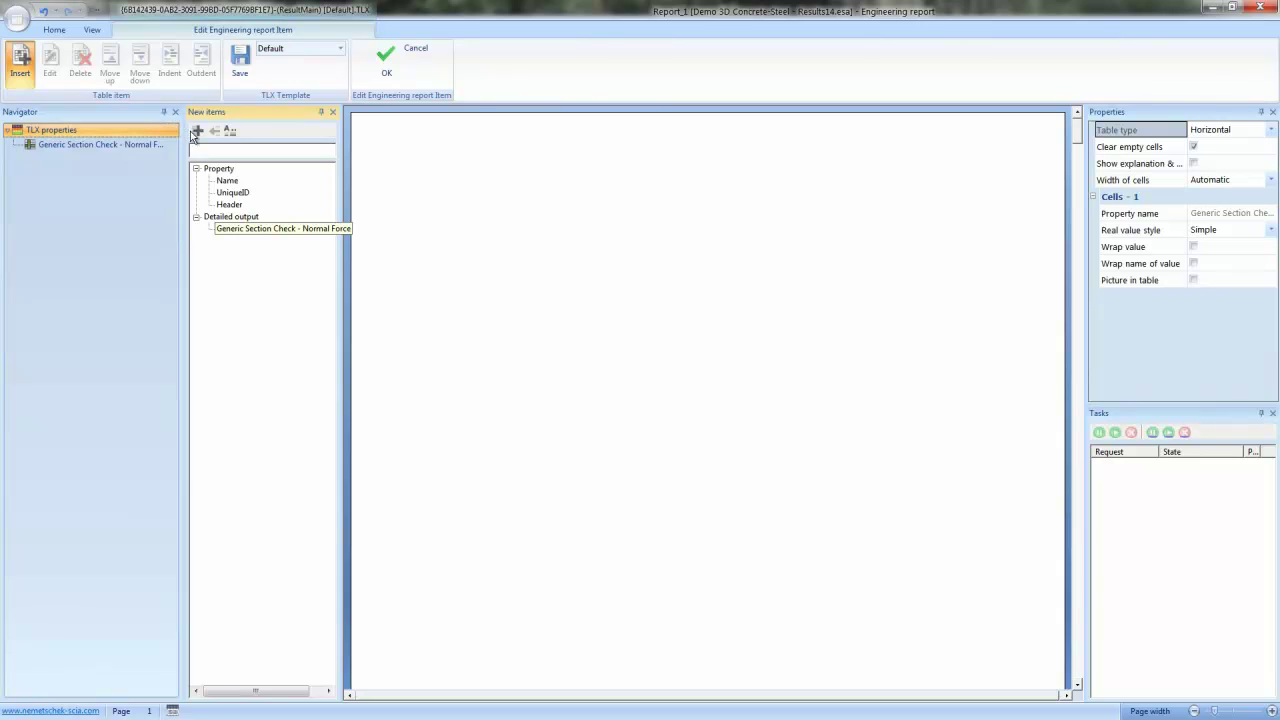
pyautogui.click(100, 144)
pyautogui.click(129, 167)
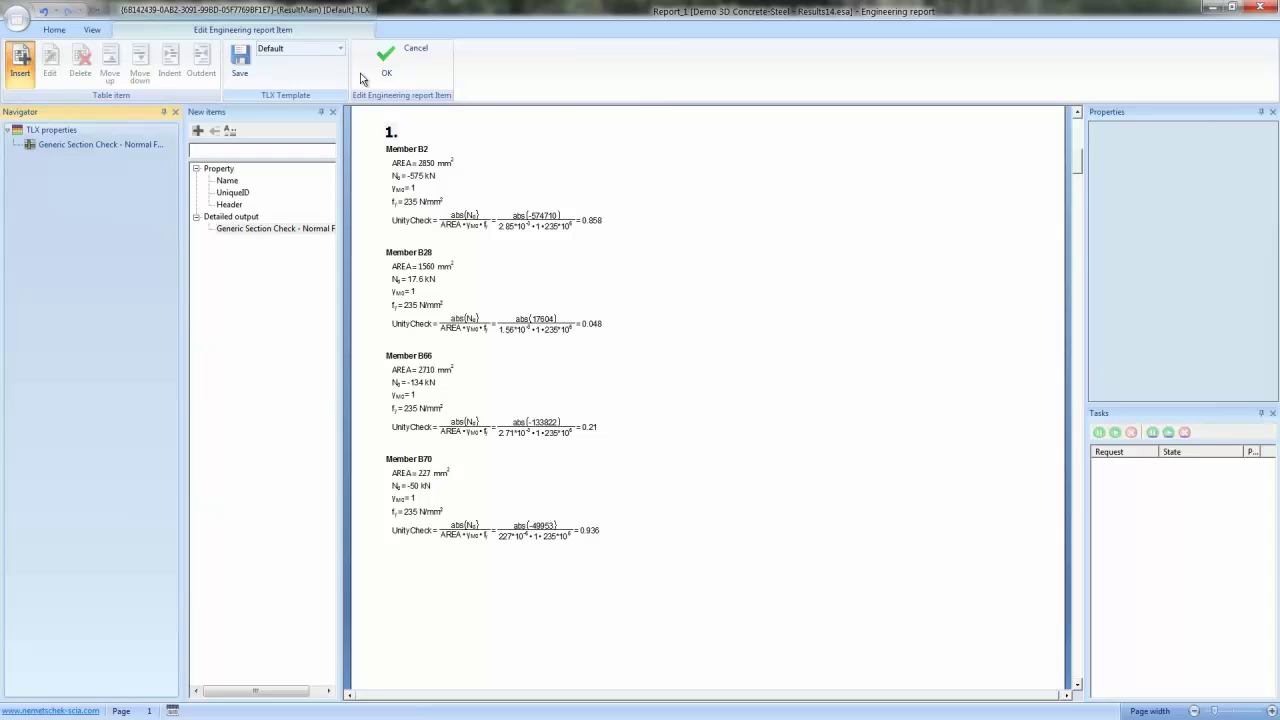
pyautogui.click(385, 66)
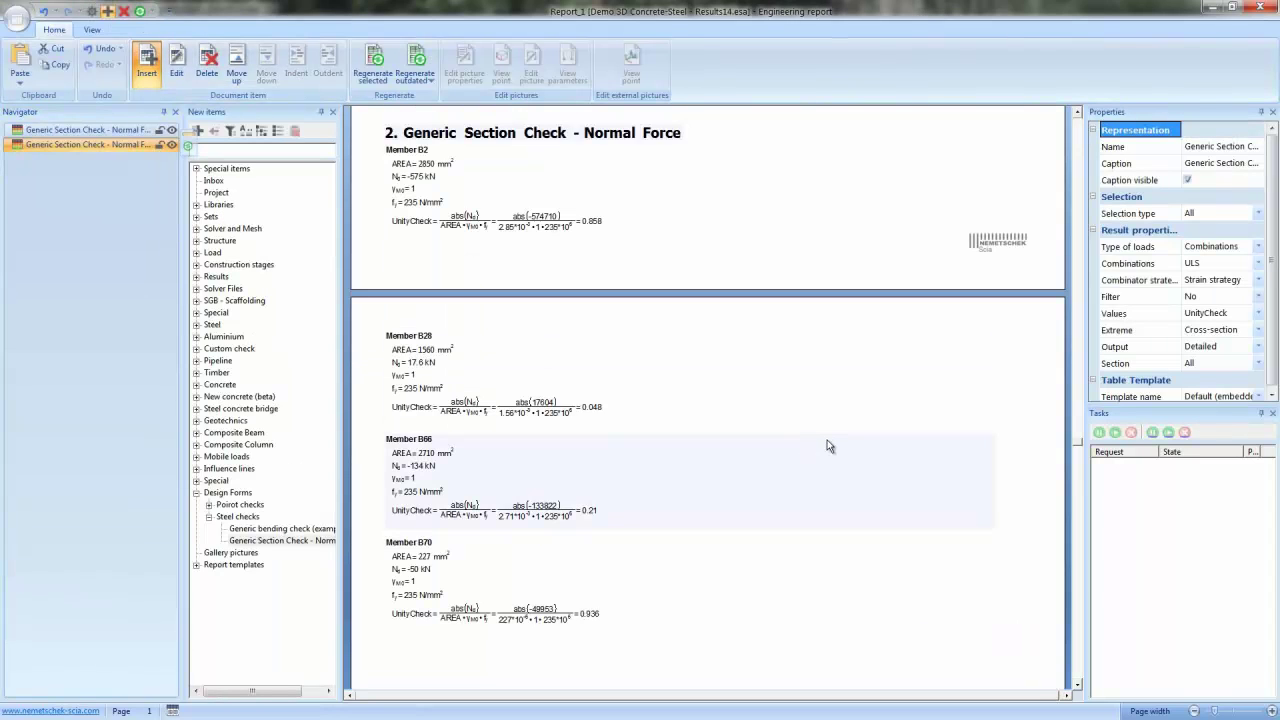
pyautogui.scroll(-10, 828, 446)
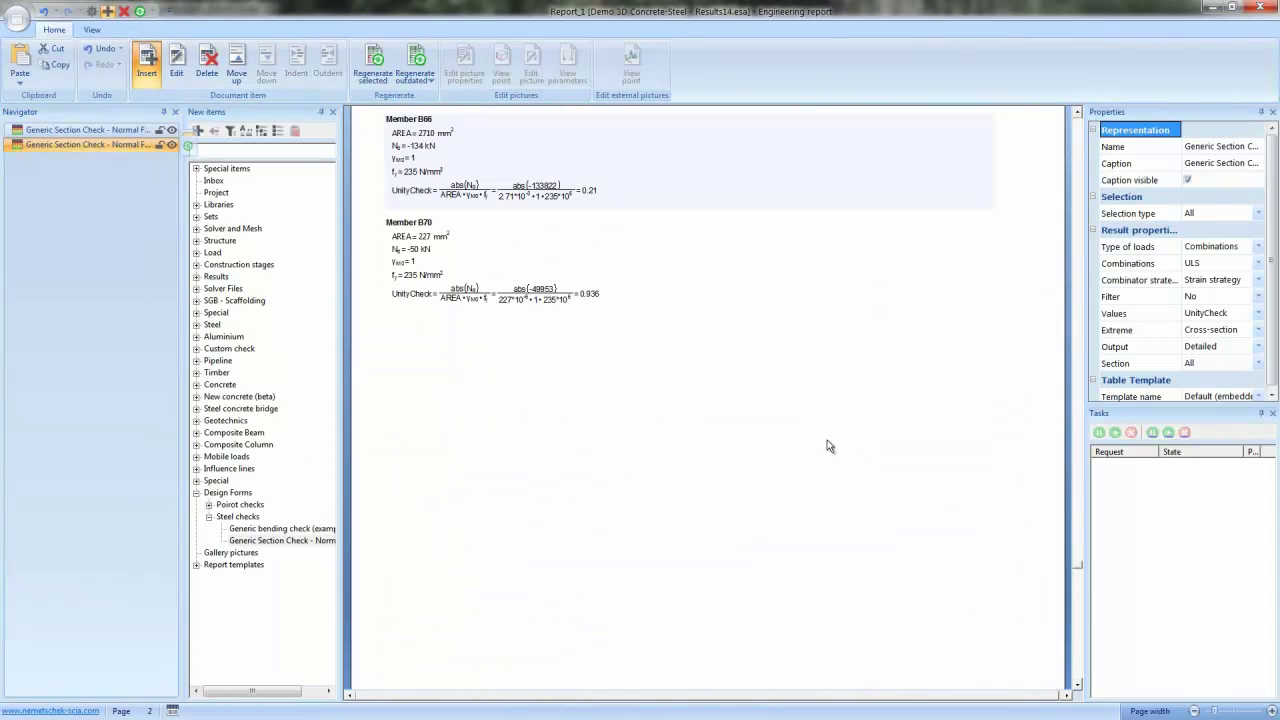
pyautogui.scroll(5, 451, 516)
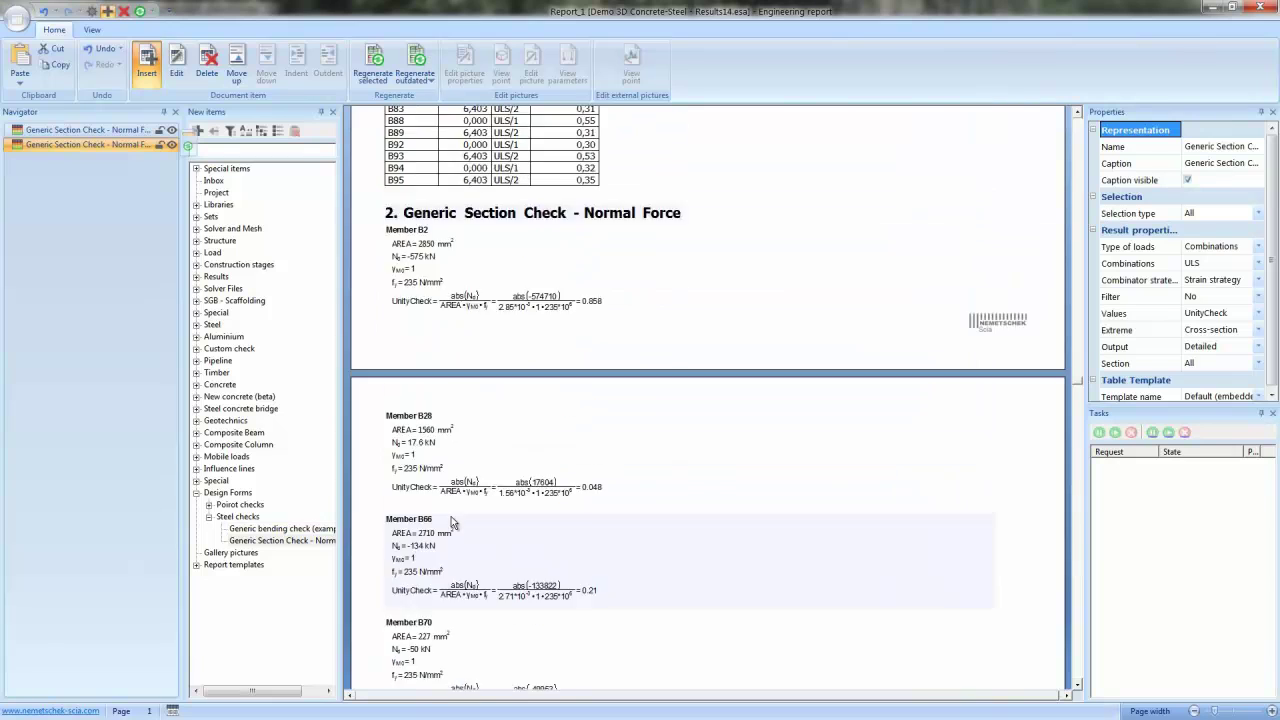
# Insert the Generic bending check (example) from the Design Forms steel checks as a new report item after the section check items
pyautogui.scroll(1, 451, 516)
pyautogui.scroll(-2, 451, 518)
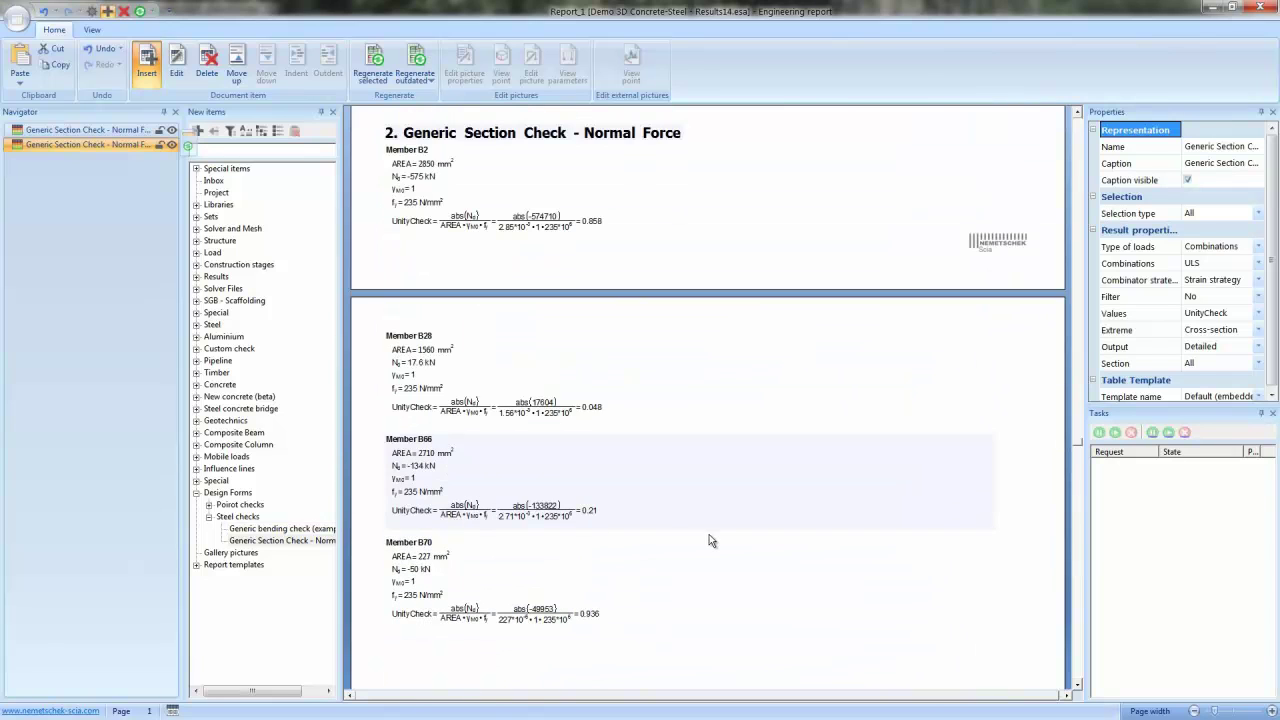
pyautogui.scroll(-6, 709, 534)
pyautogui.click(266, 529)
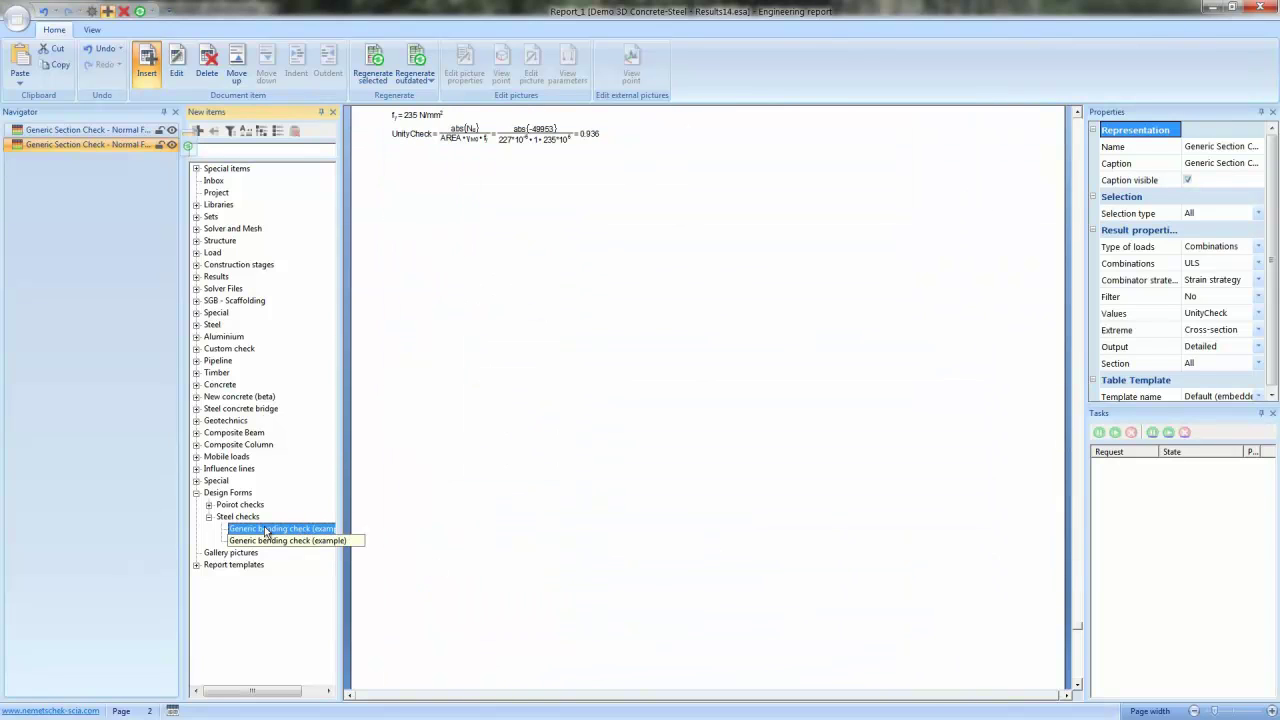
pyautogui.click(199, 134)
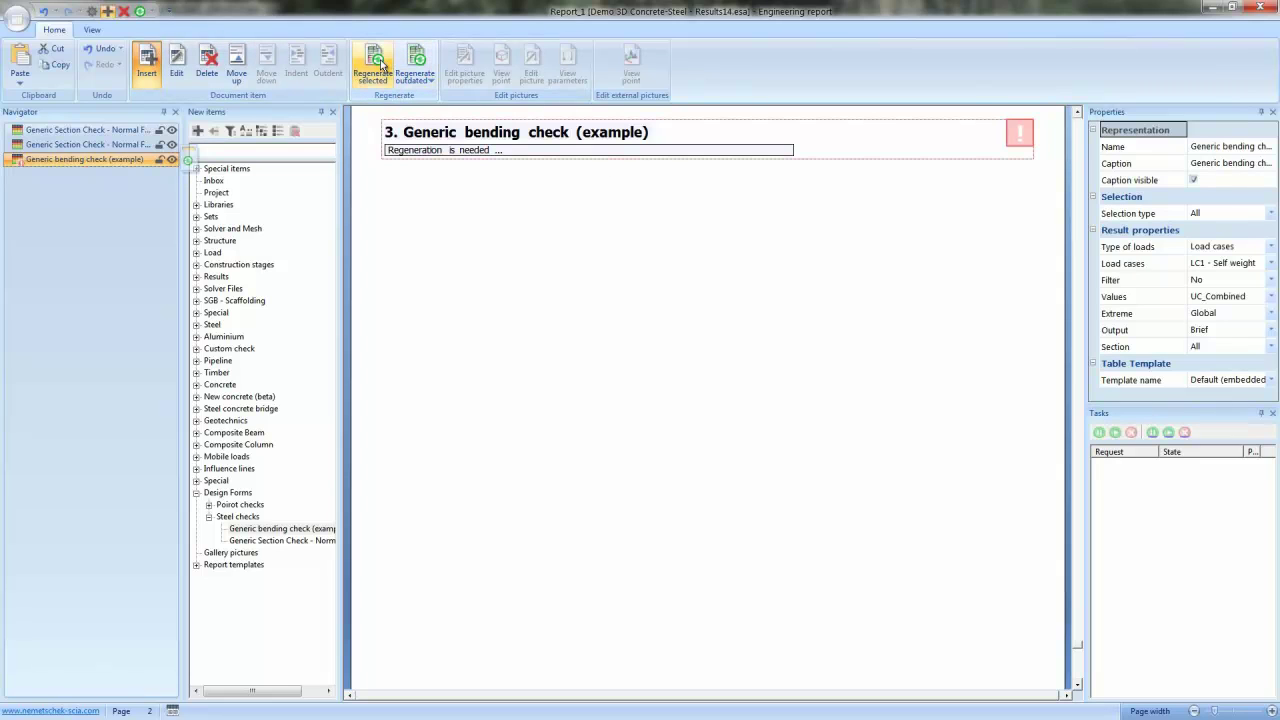
# Set the bending check item to Detailed output and Cross-section extreme, regenerate it, and look through its calculations
pyautogui.click(1220, 329)
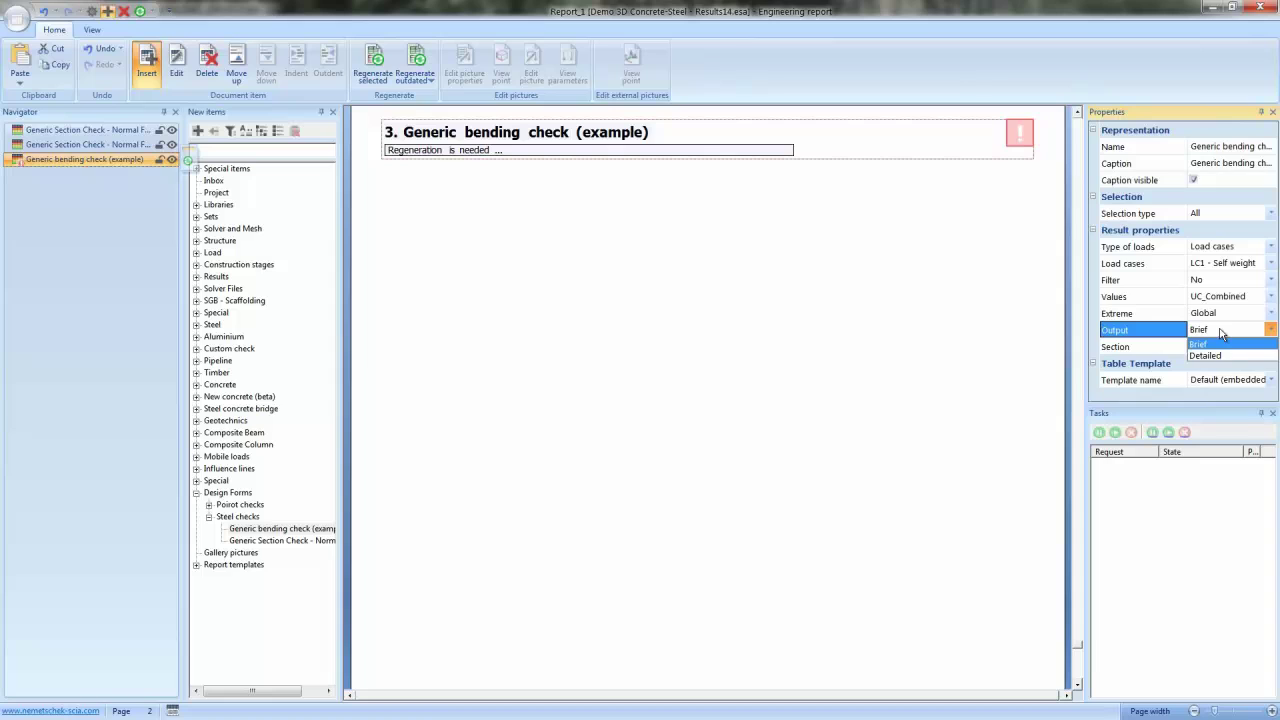
pyautogui.click(1212, 356)
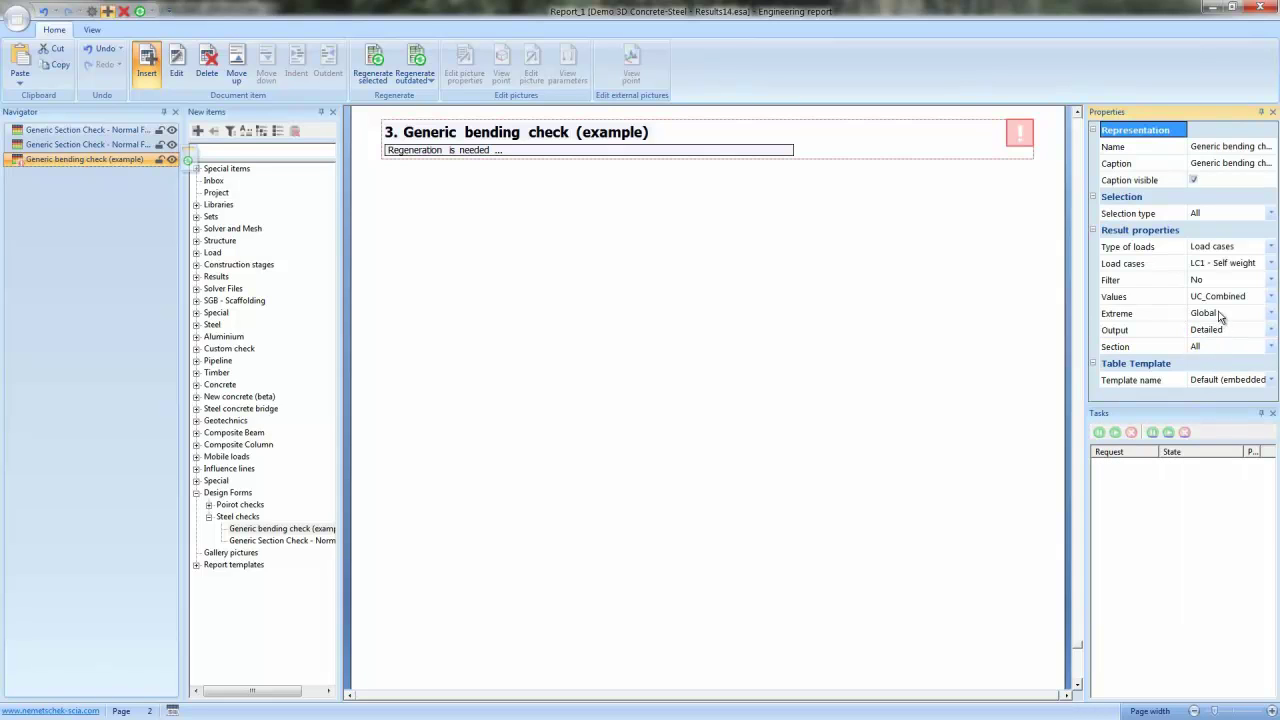
pyautogui.click(1222, 315)
pyautogui.click(1222, 317)
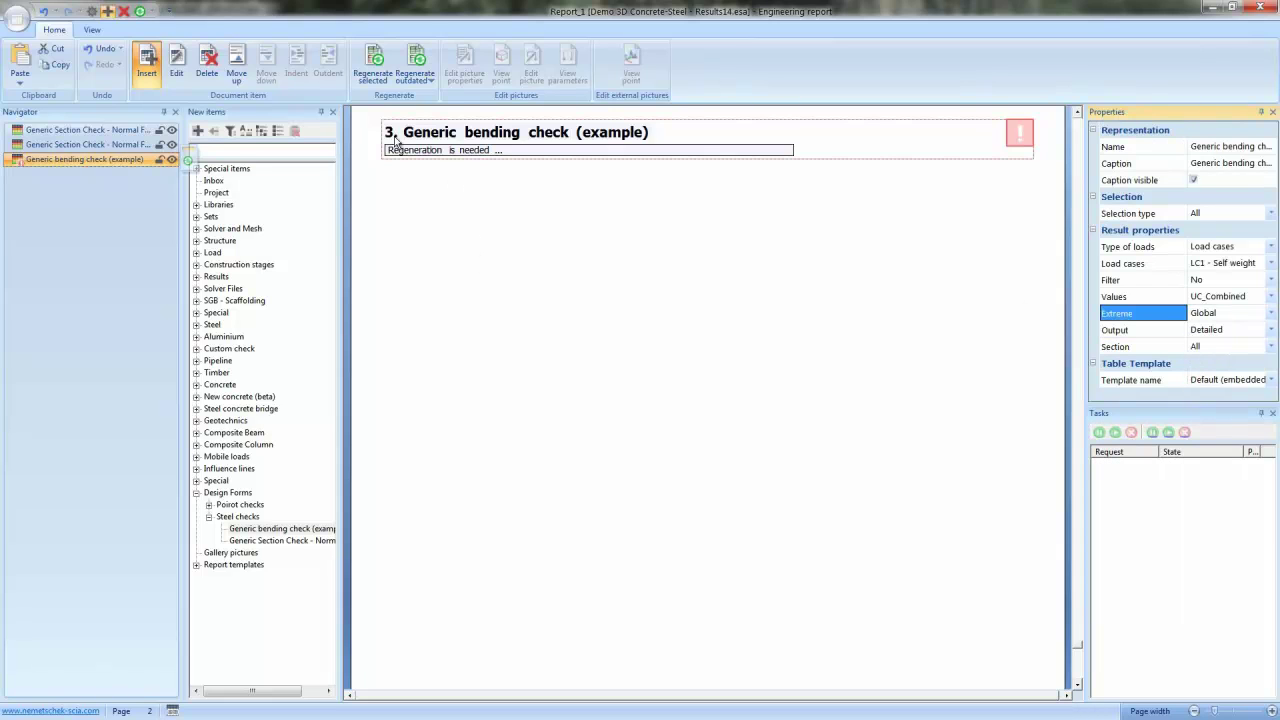
pyautogui.click(1232, 315)
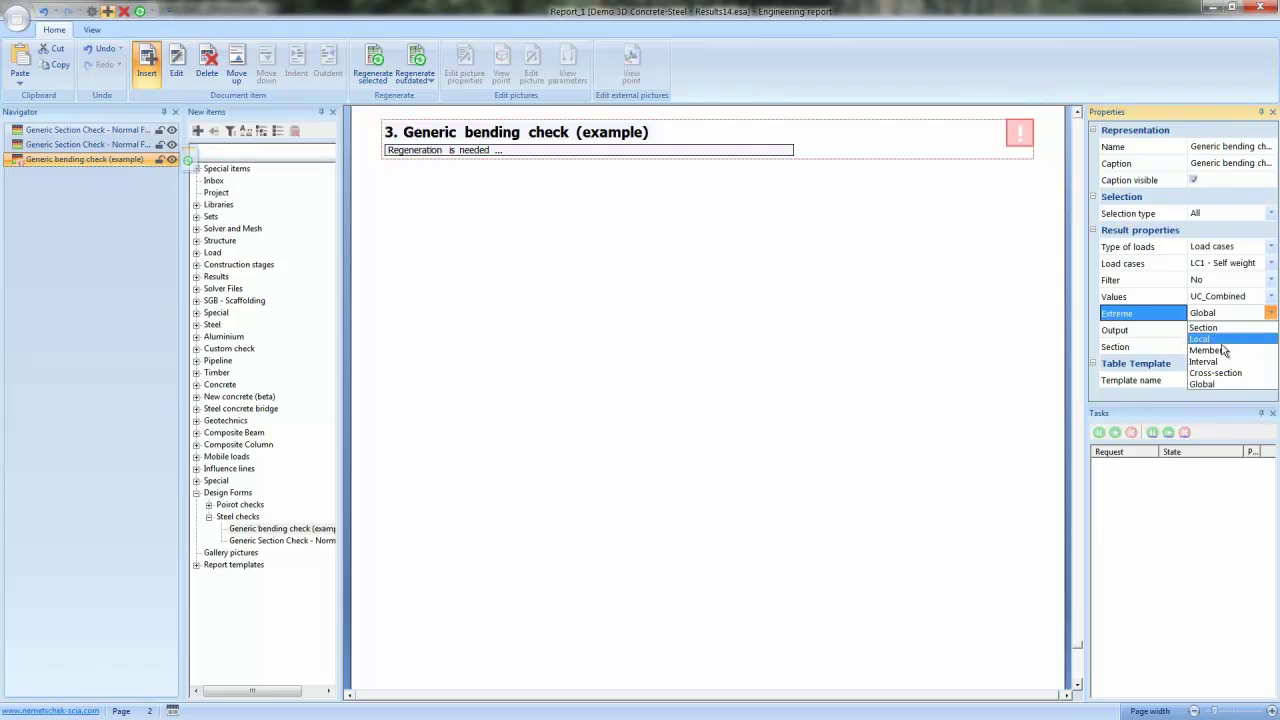
pyautogui.click(1222, 368)
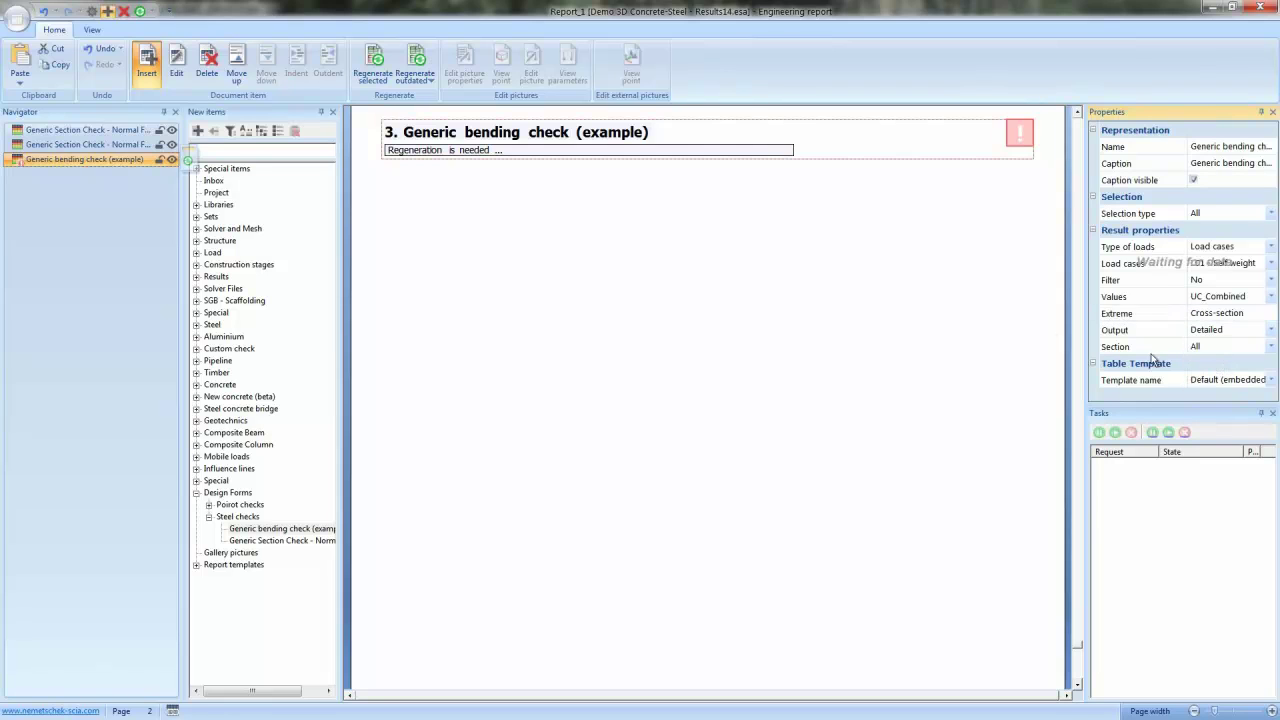
pyautogui.click(372, 65)
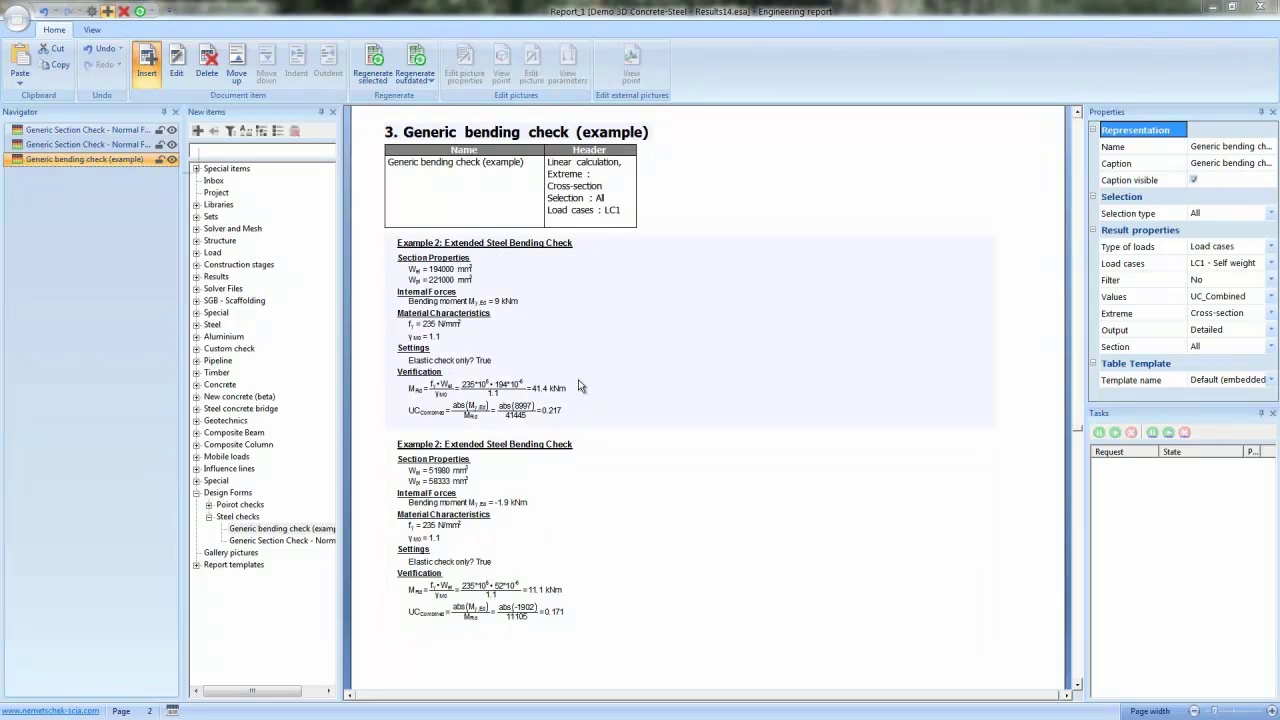
pyautogui.scroll(-3, 565, 495)
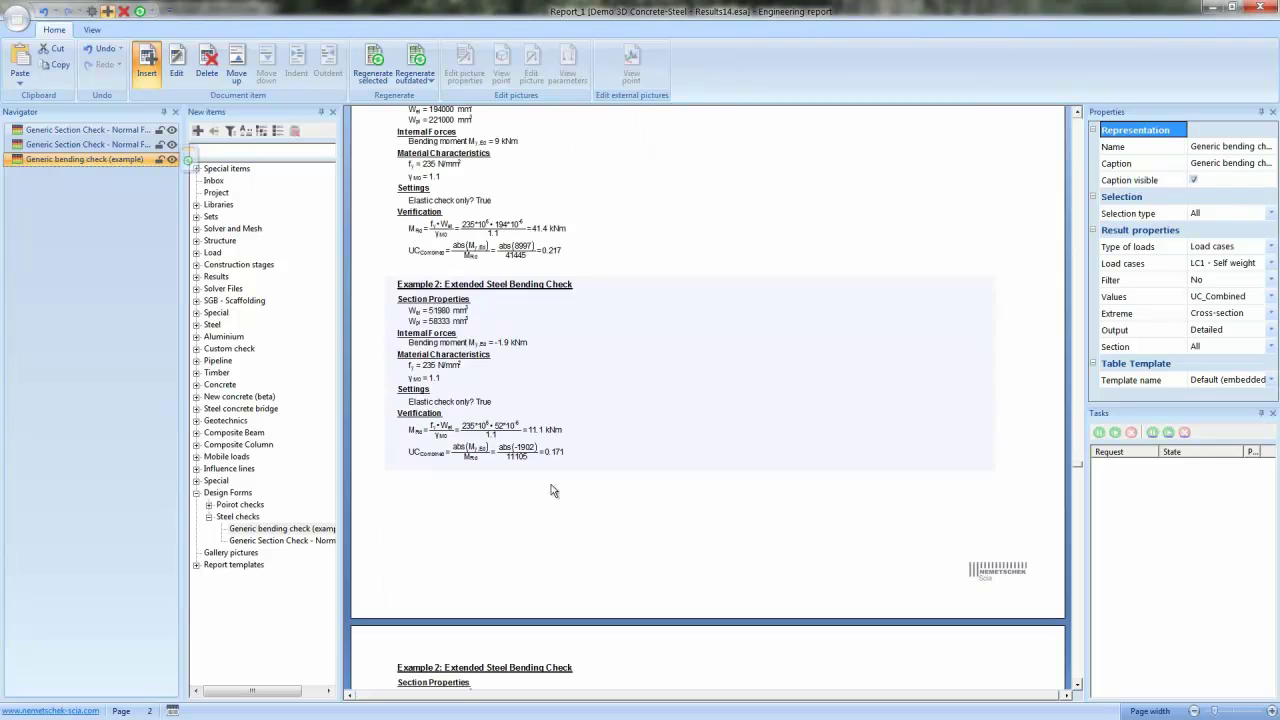
# Duplicate the Generic bending check (example) item in the report
pyautogui.click(98, 160)
pyautogui.hotkey('ctrl', 'c')
pyautogui.hotkey('ctrl', 'v')
pyautogui.click(62, 174)
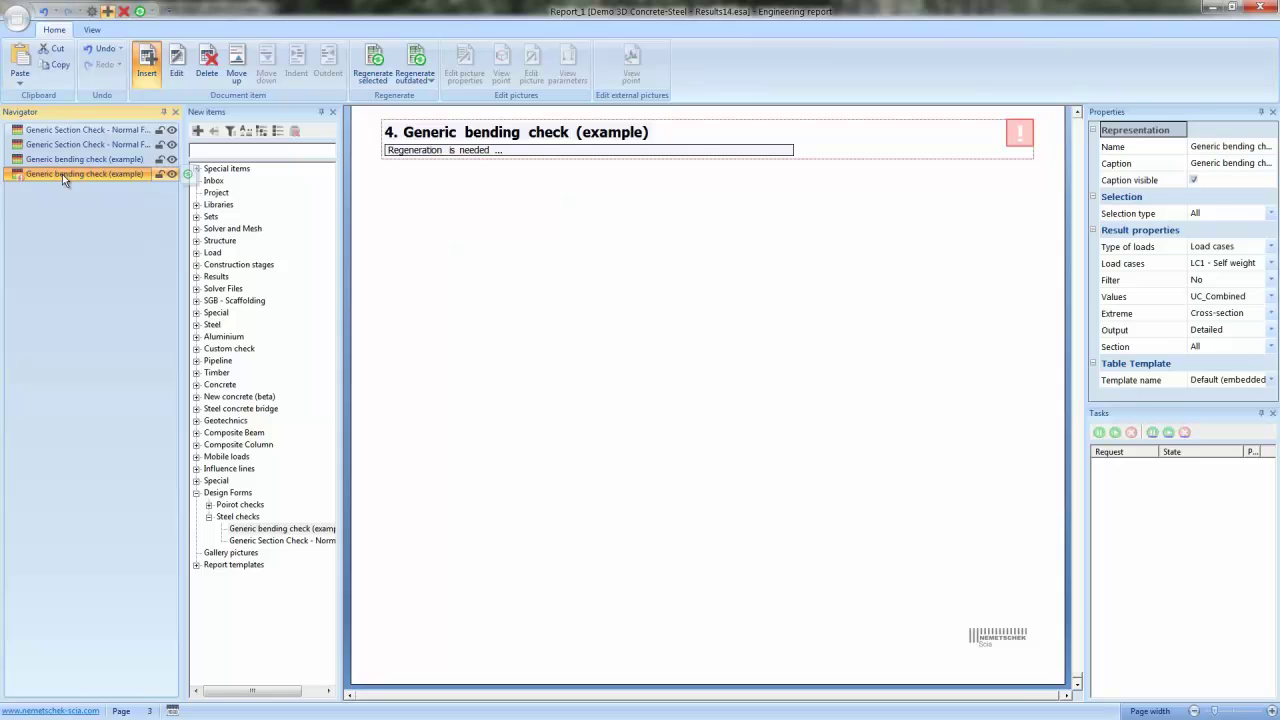
# Set the upper bending check item to load type Combinations, Brief output and Member extreme, and regenerate it
pyautogui.click(70, 159)
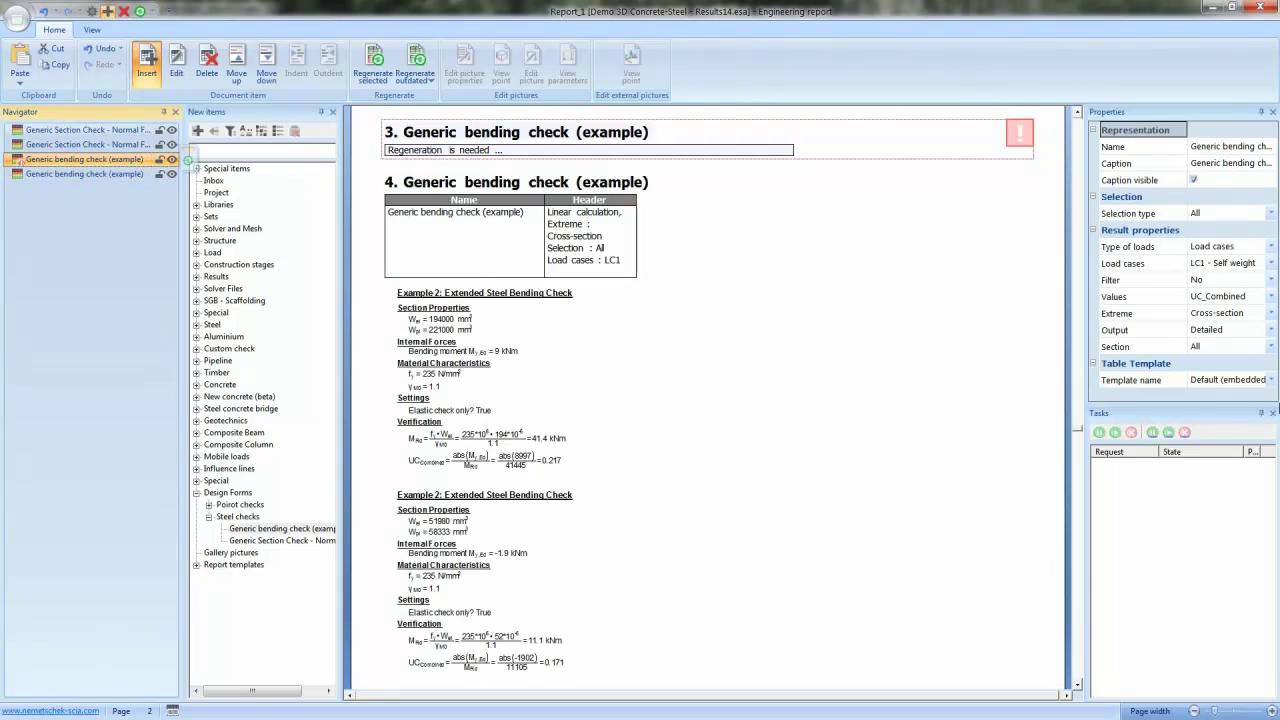
pyautogui.click(1210, 263)
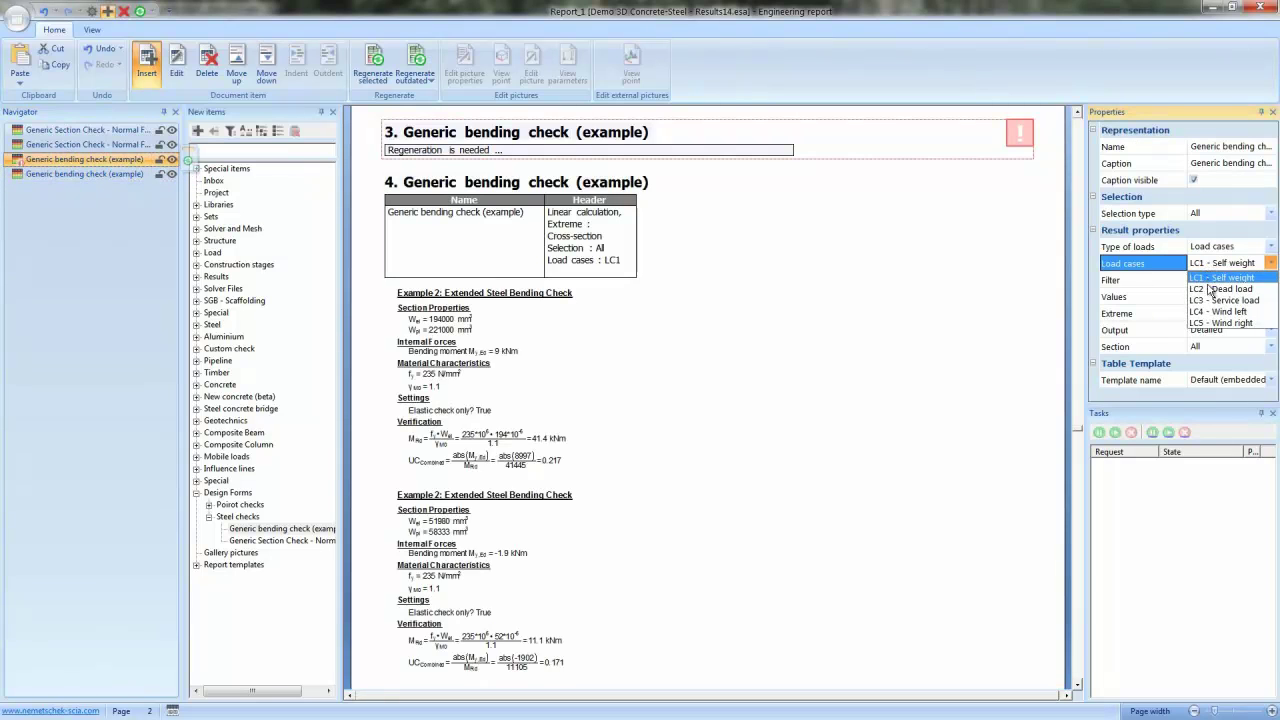
pyautogui.click(1209, 260)
pyautogui.click(1210, 253)
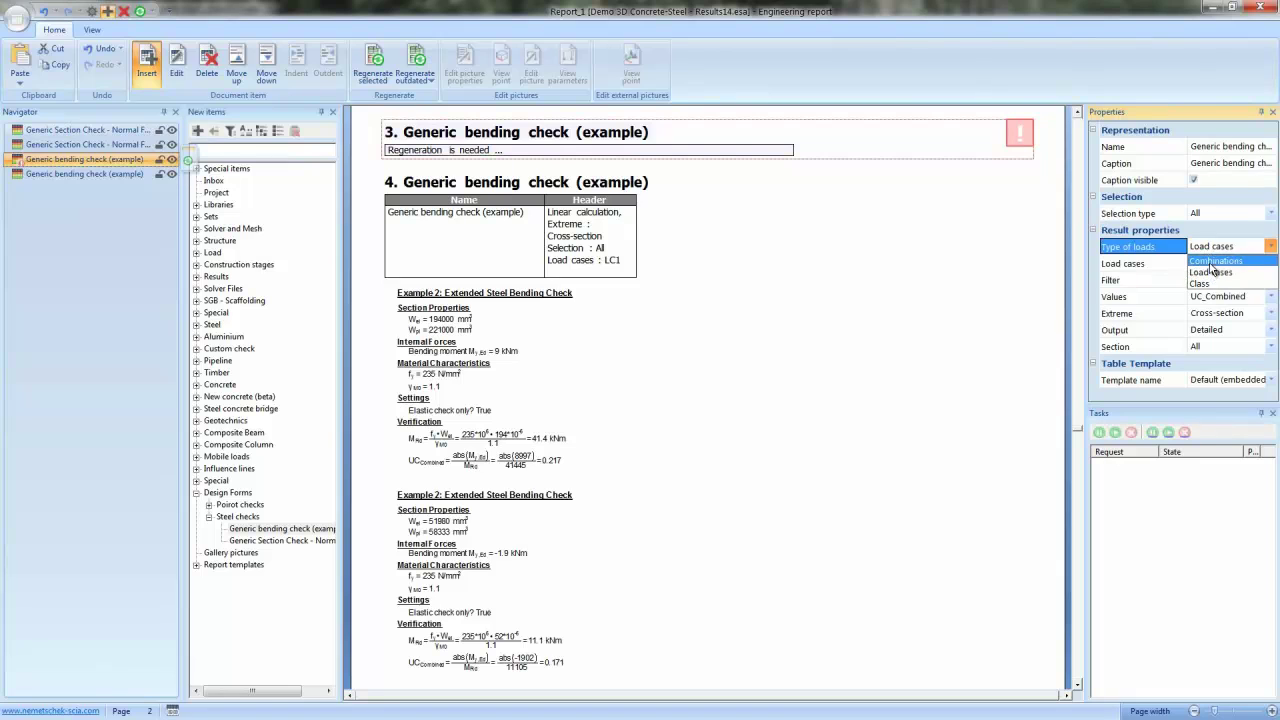
pyautogui.click(1209, 272)
pyautogui.click(1215, 345)
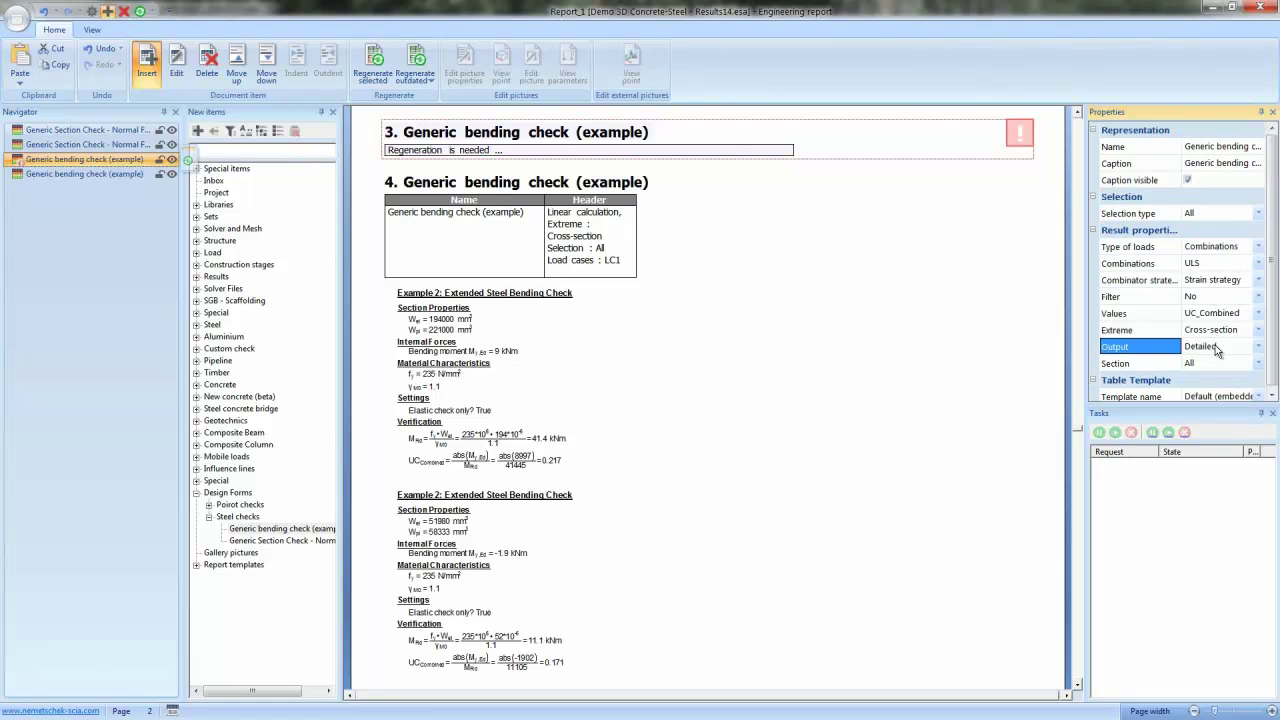
pyautogui.click(1214, 365)
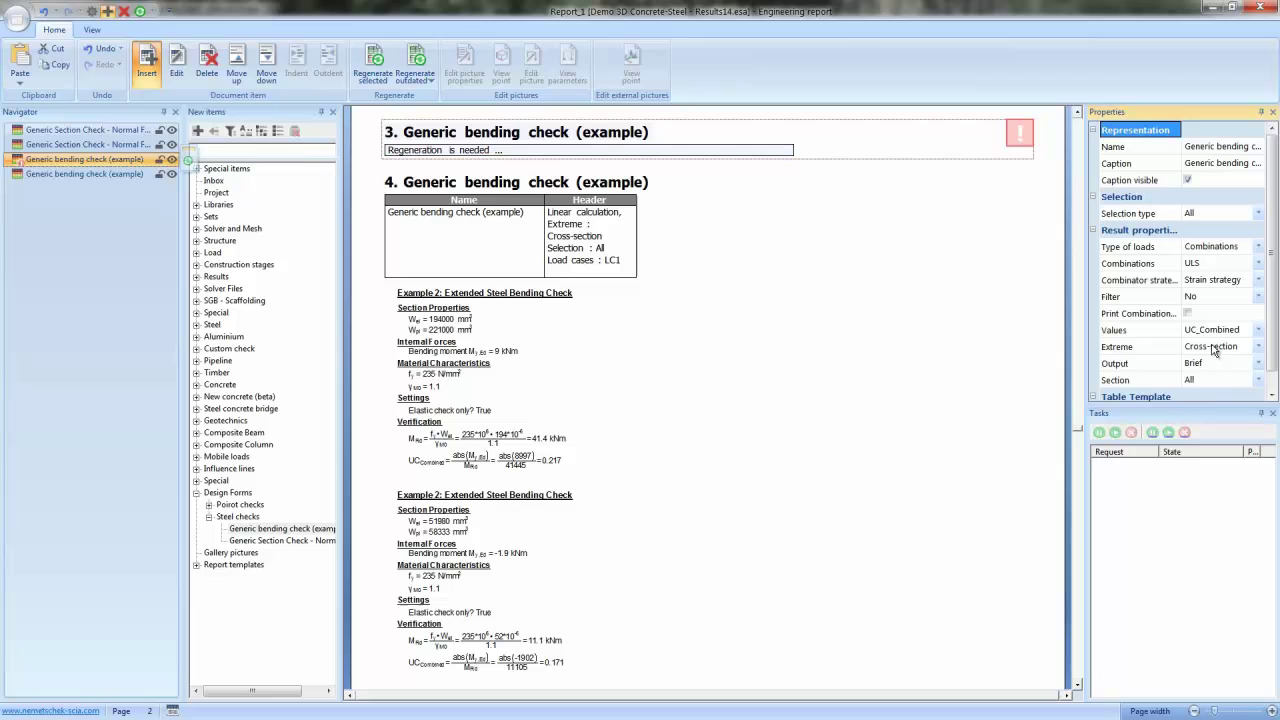
pyautogui.click(1213, 346)
pyautogui.click(1207, 383)
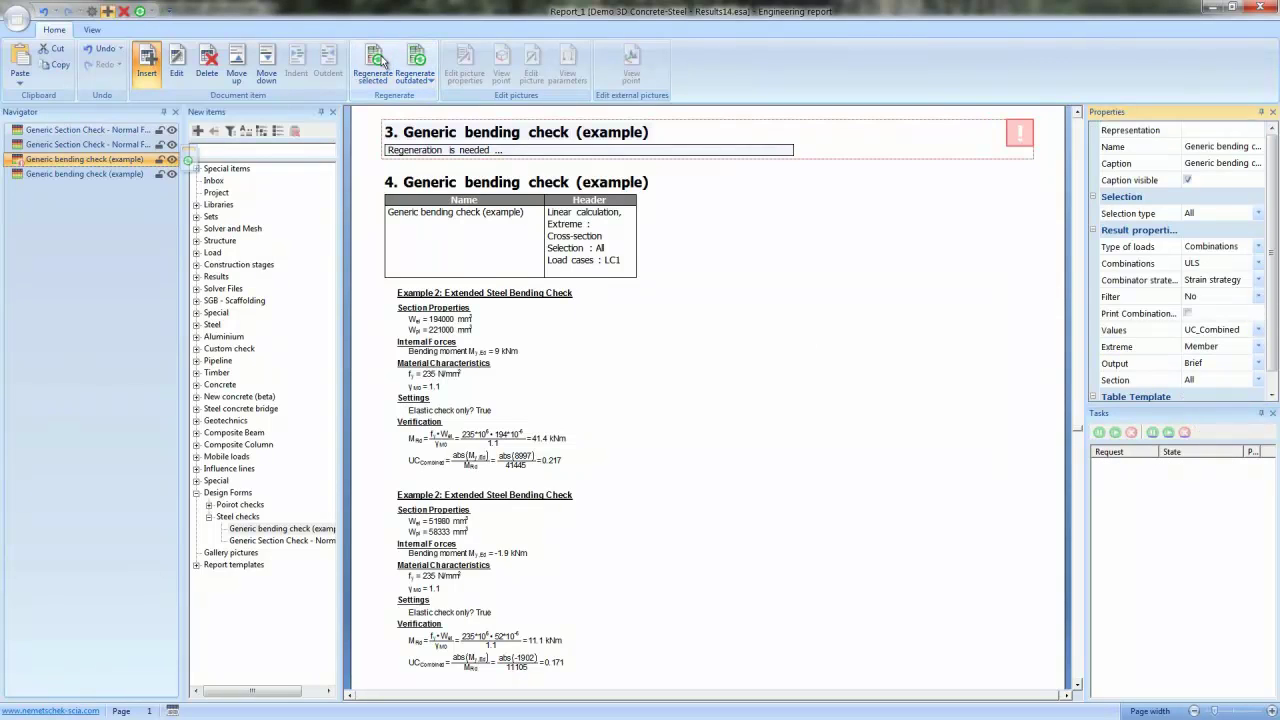
pyautogui.click(373, 62)
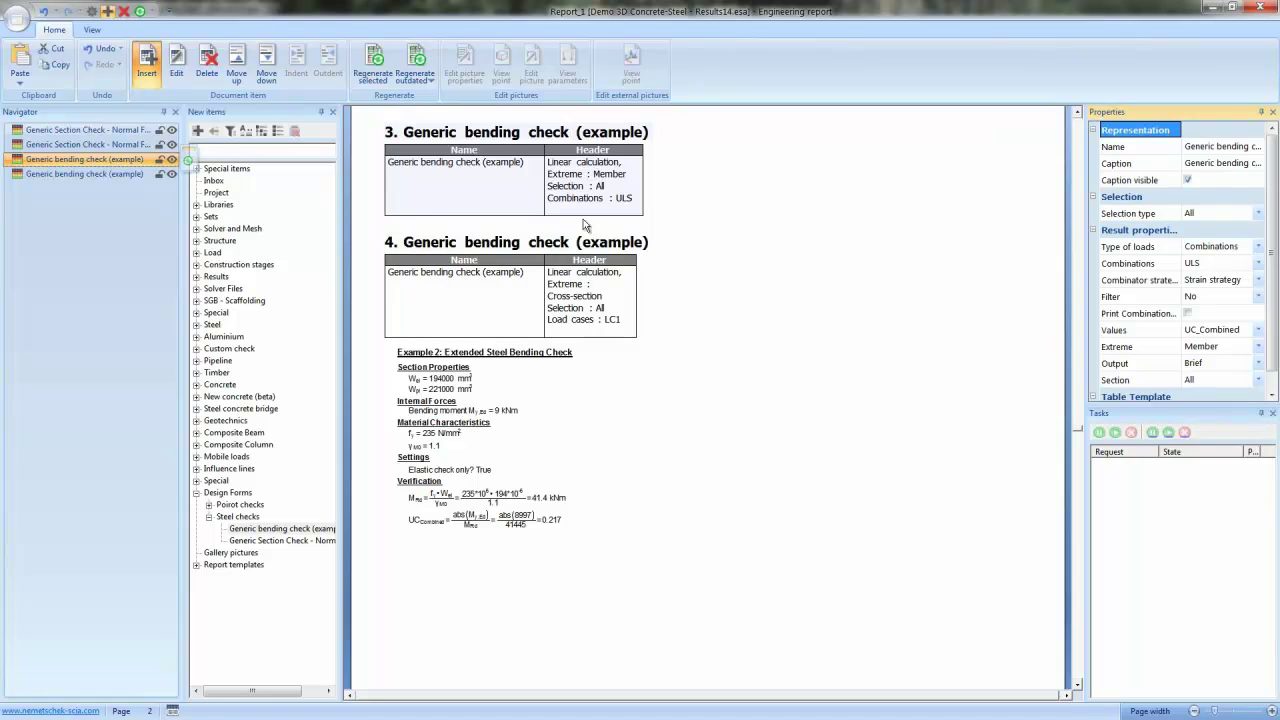
pyautogui.click(518, 178)
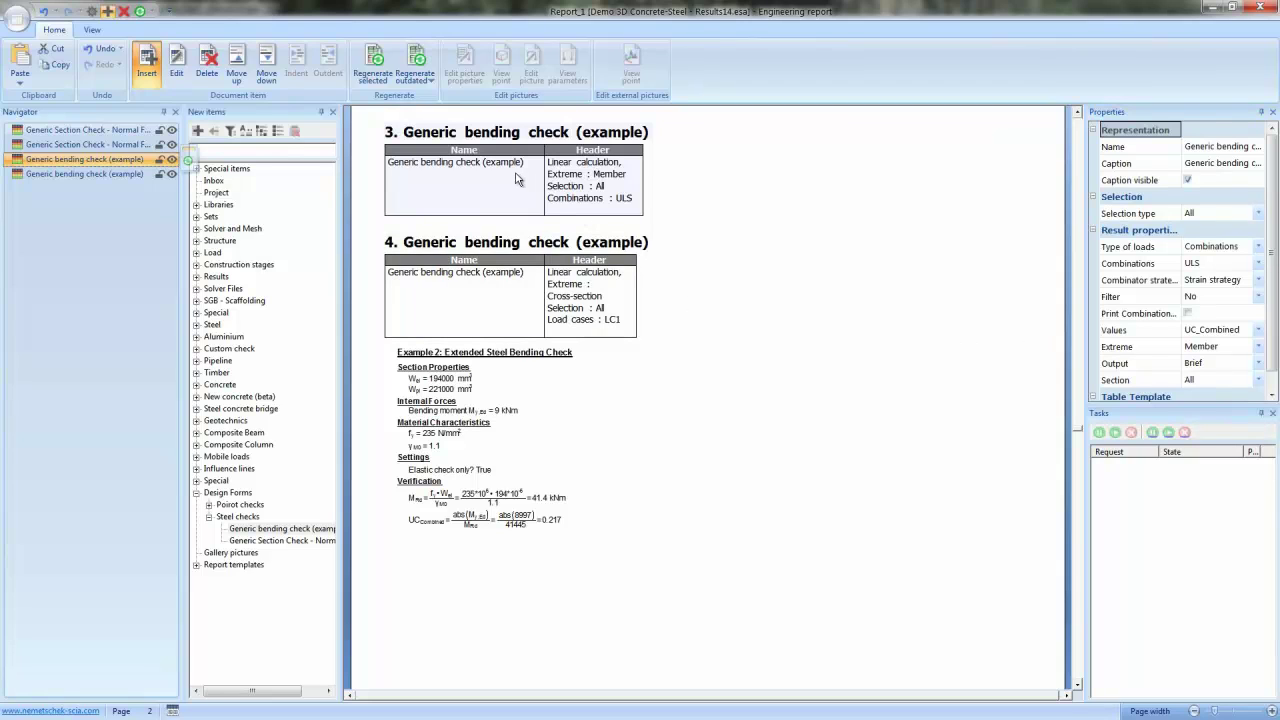
pyautogui.click(375, 66)
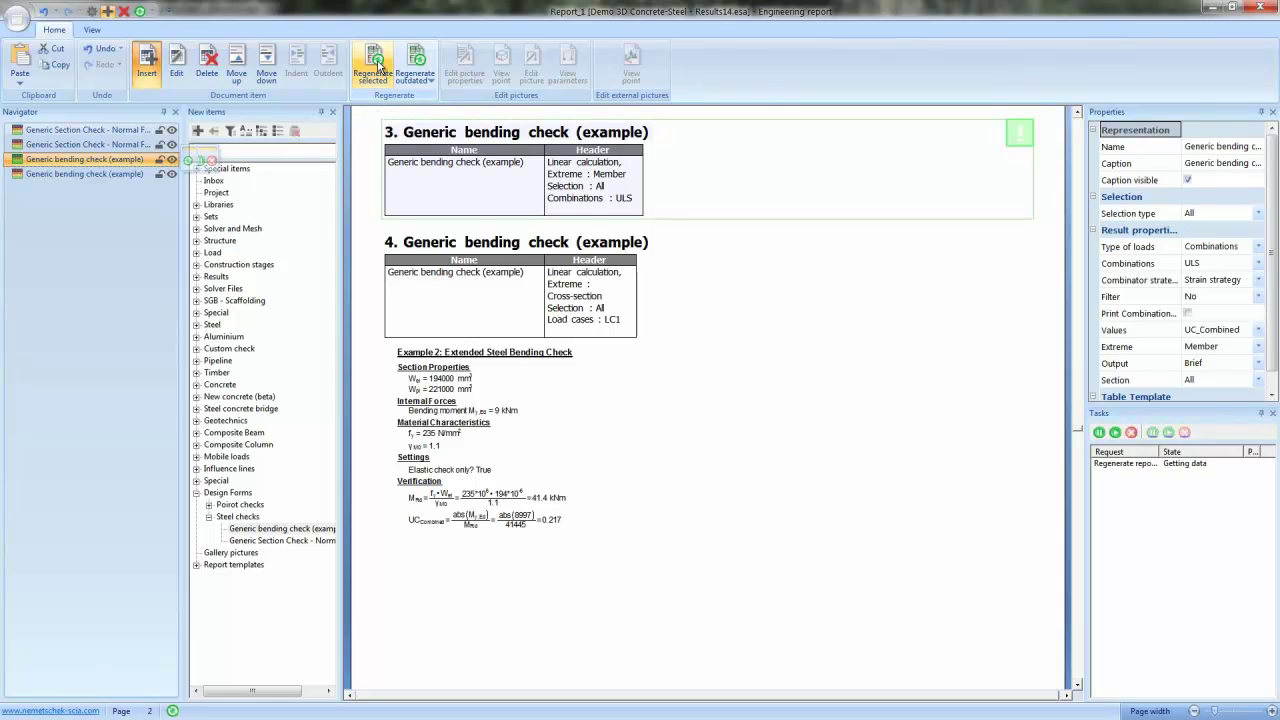
# Edit the upper bending check's template to show only a newly added Generic bending check (example) subtable, accept it, and look through the report
pyautogui.doubleClick(137, 162)
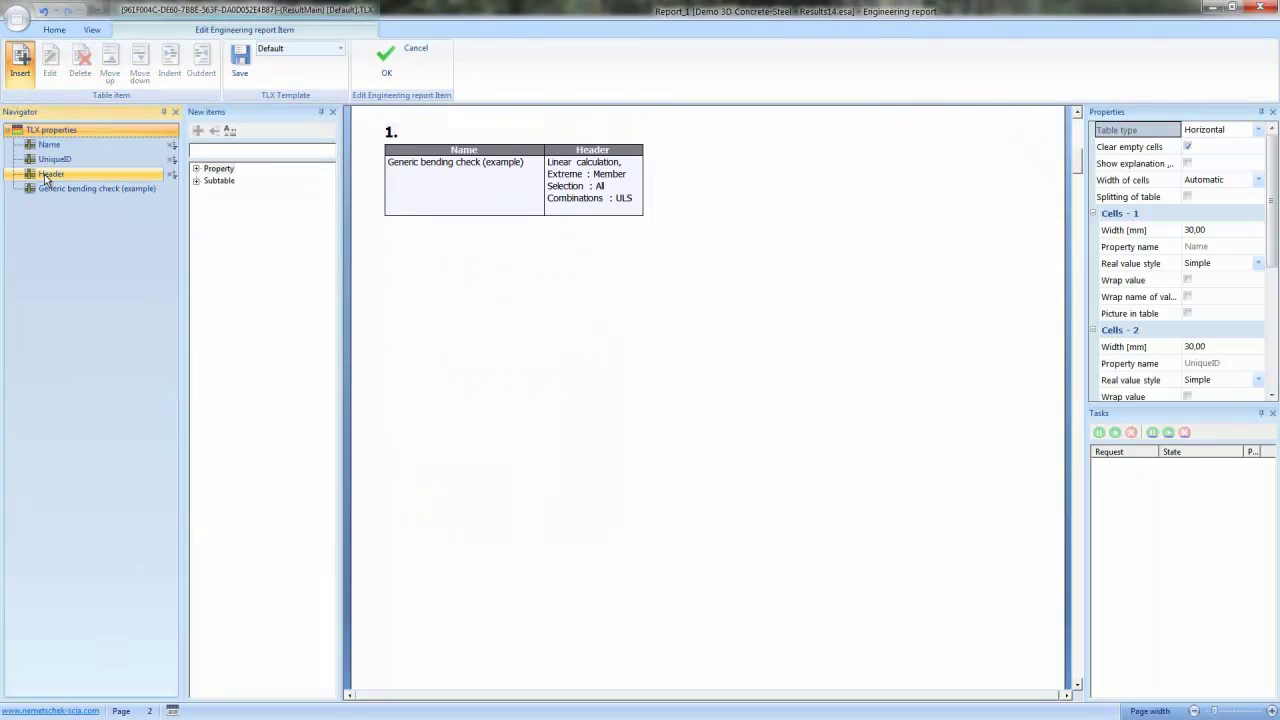
pyautogui.click(196, 181)
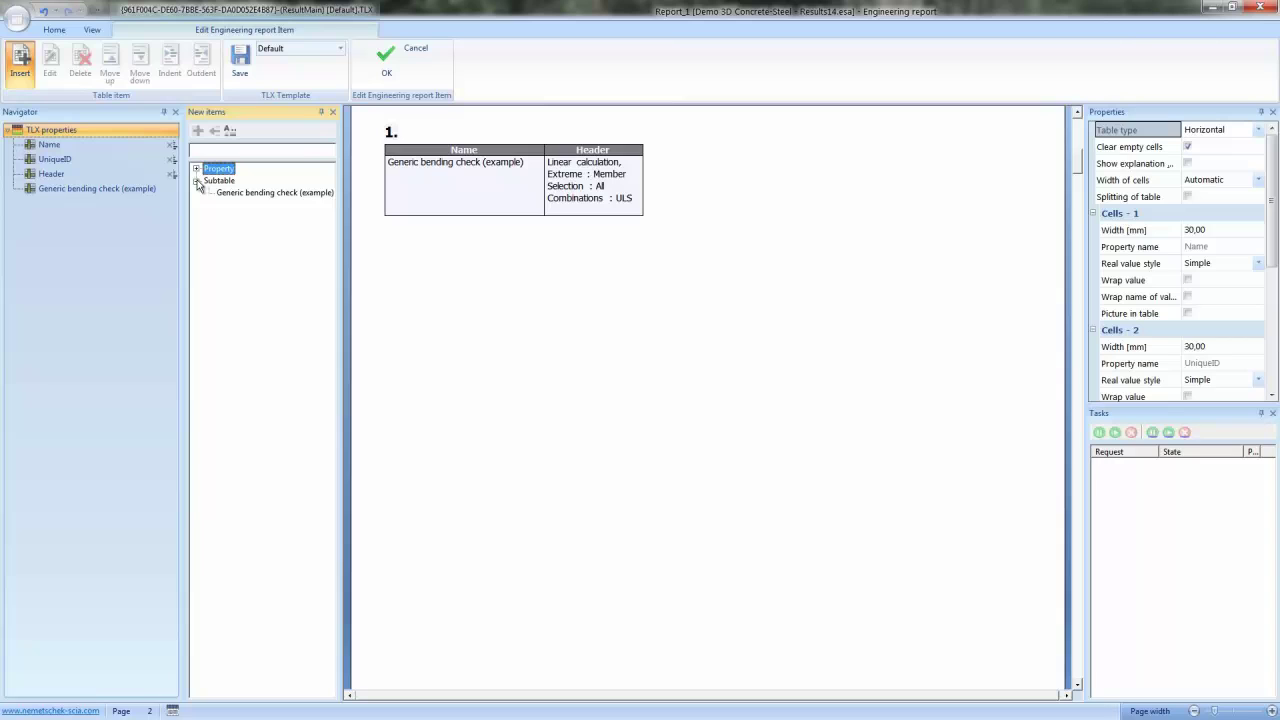
pyautogui.click(267, 193)
pyautogui.click(197, 131)
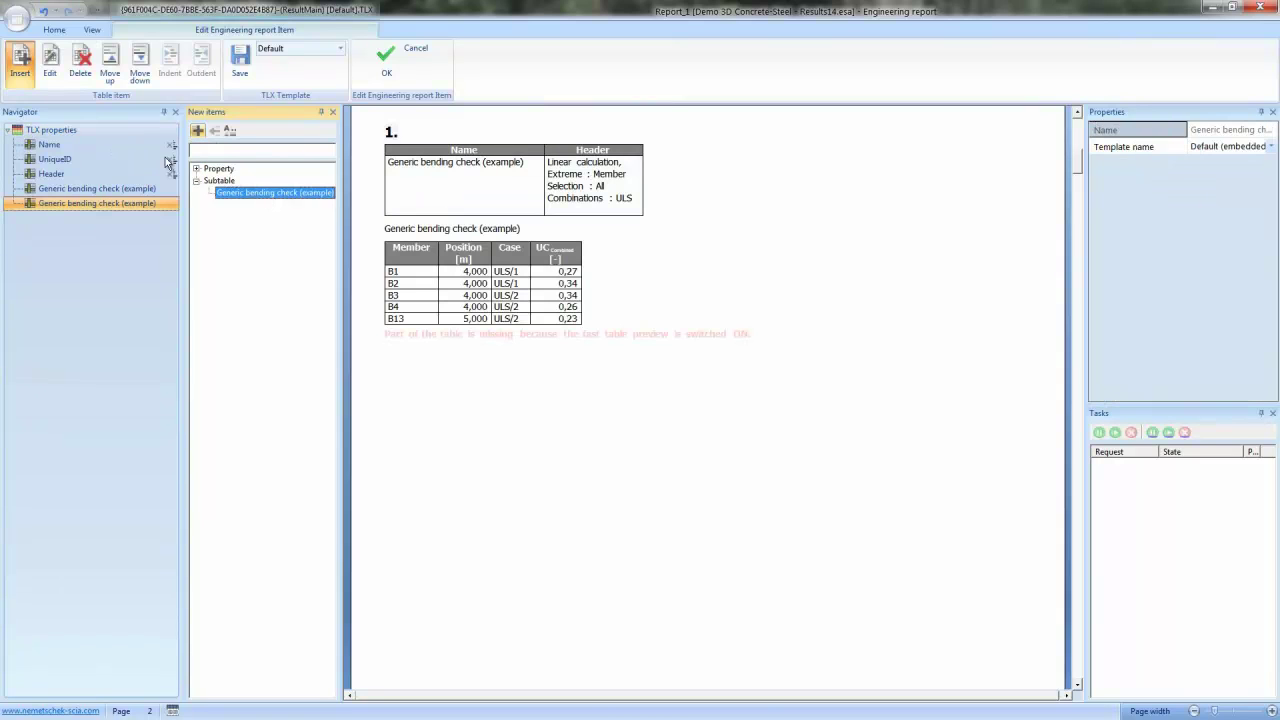
pyautogui.click(103, 189)
pyautogui.moveTo(103, 189); pyautogui.dragTo(53, 142)
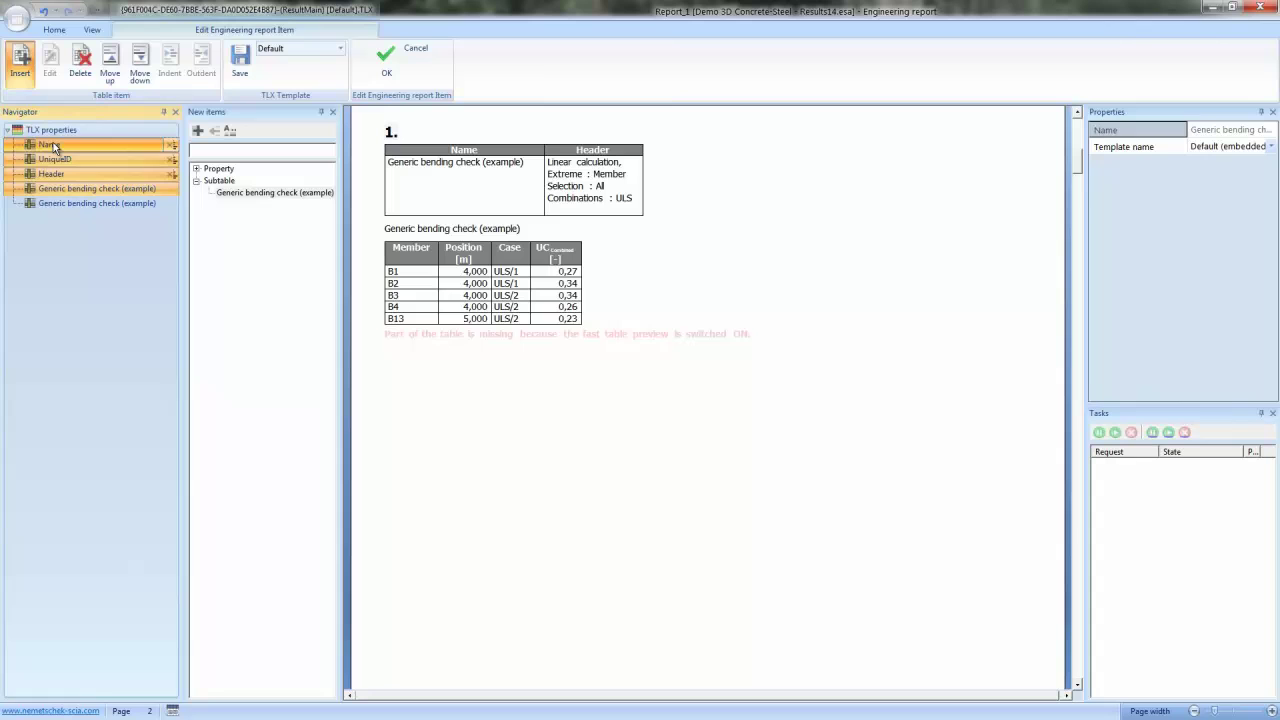
pyautogui.click(81, 62)
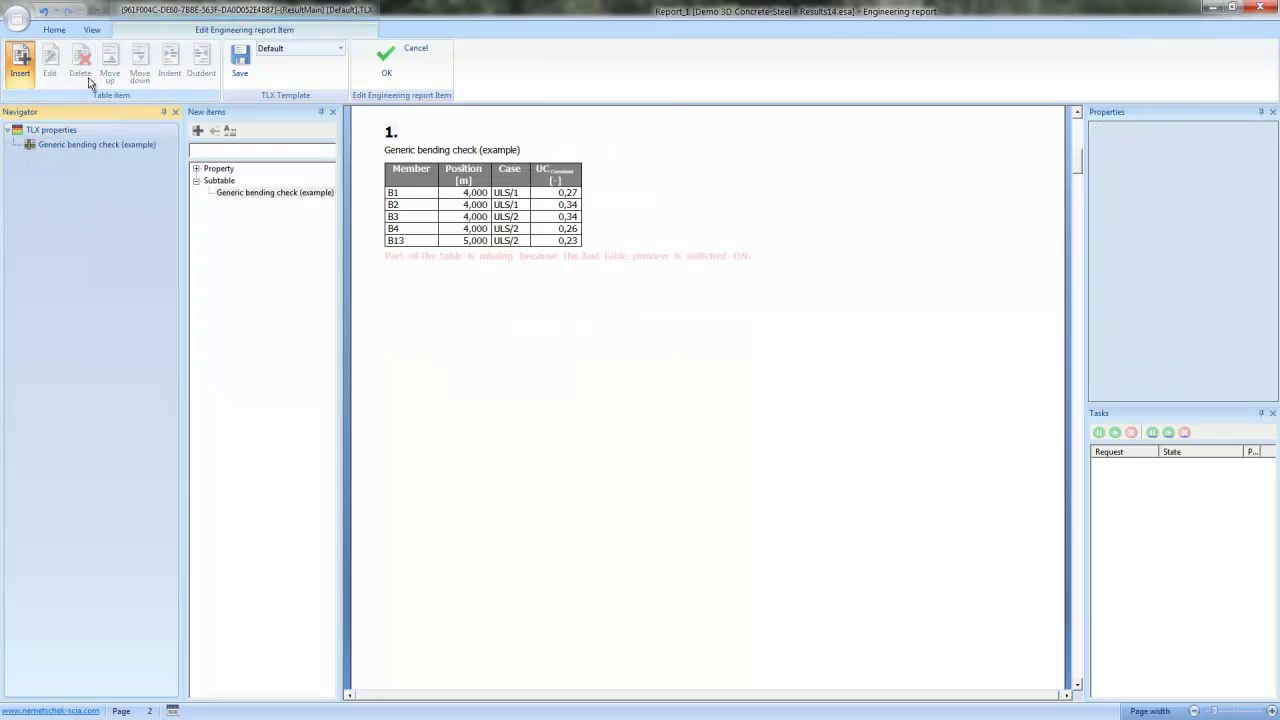
pyautogui.click(397, 74)
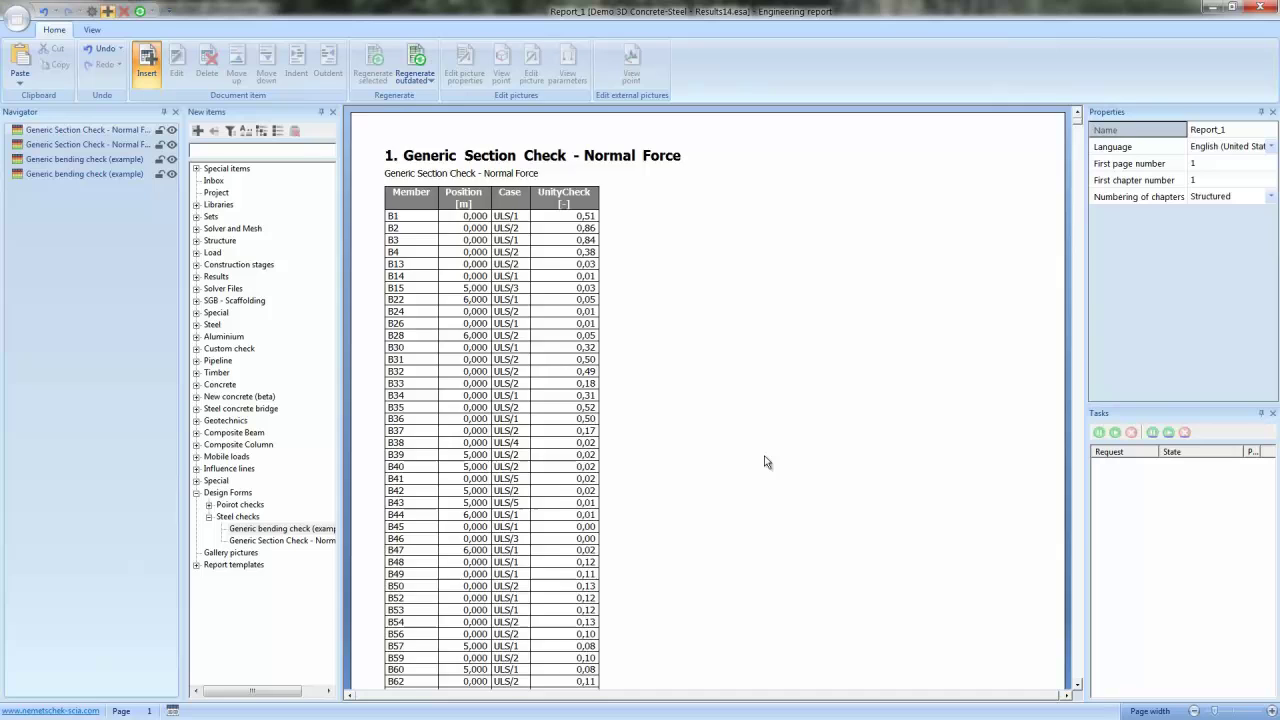
pyautogui.scroll(-15, 765, 462)
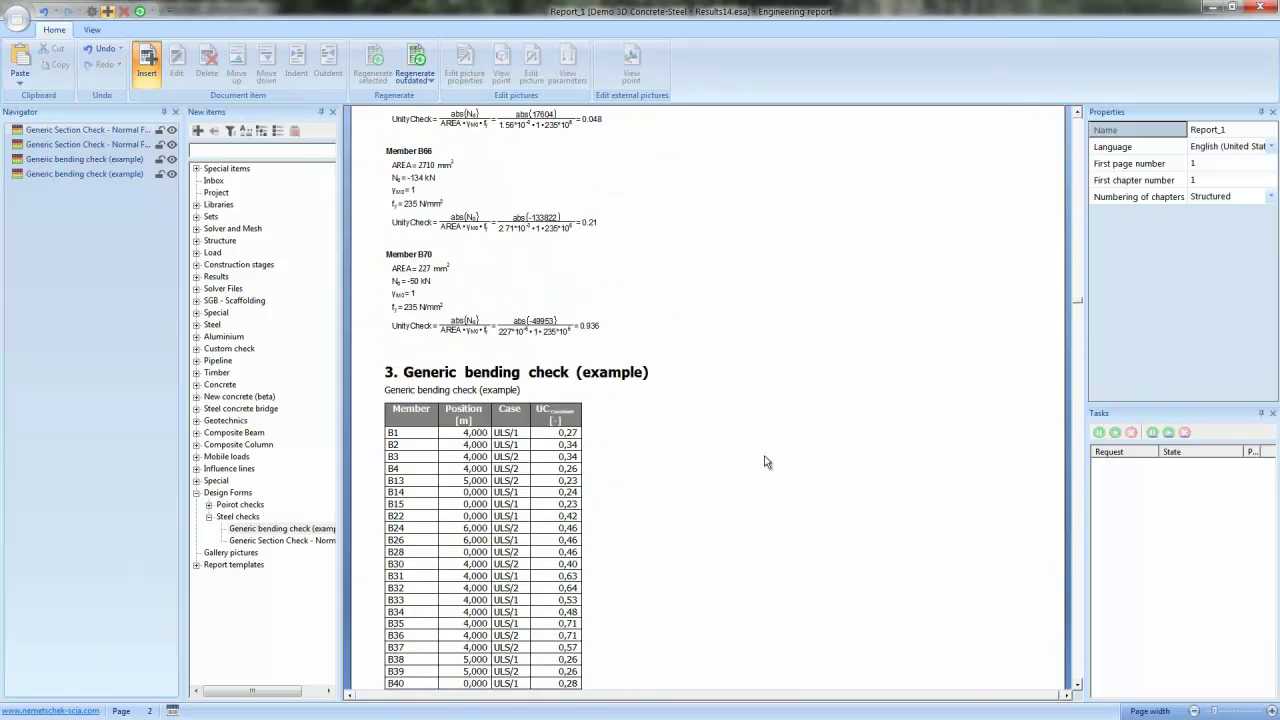
pyautogui.scroll(-15, 765, 462)
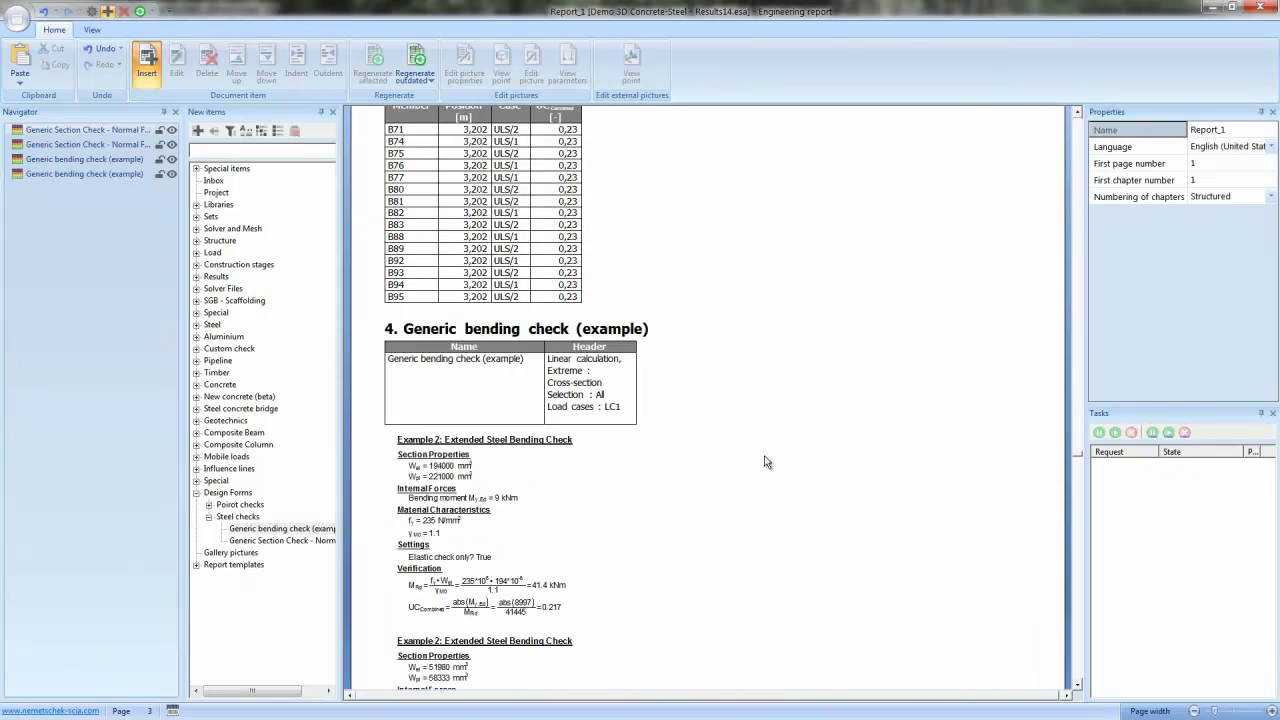
pyautogui.scroll(-5, 765, 462)
# Add the AREA property as a column to the first section check item's results table and accept the template changes
pyautogui.scroll(15, 765, 462)
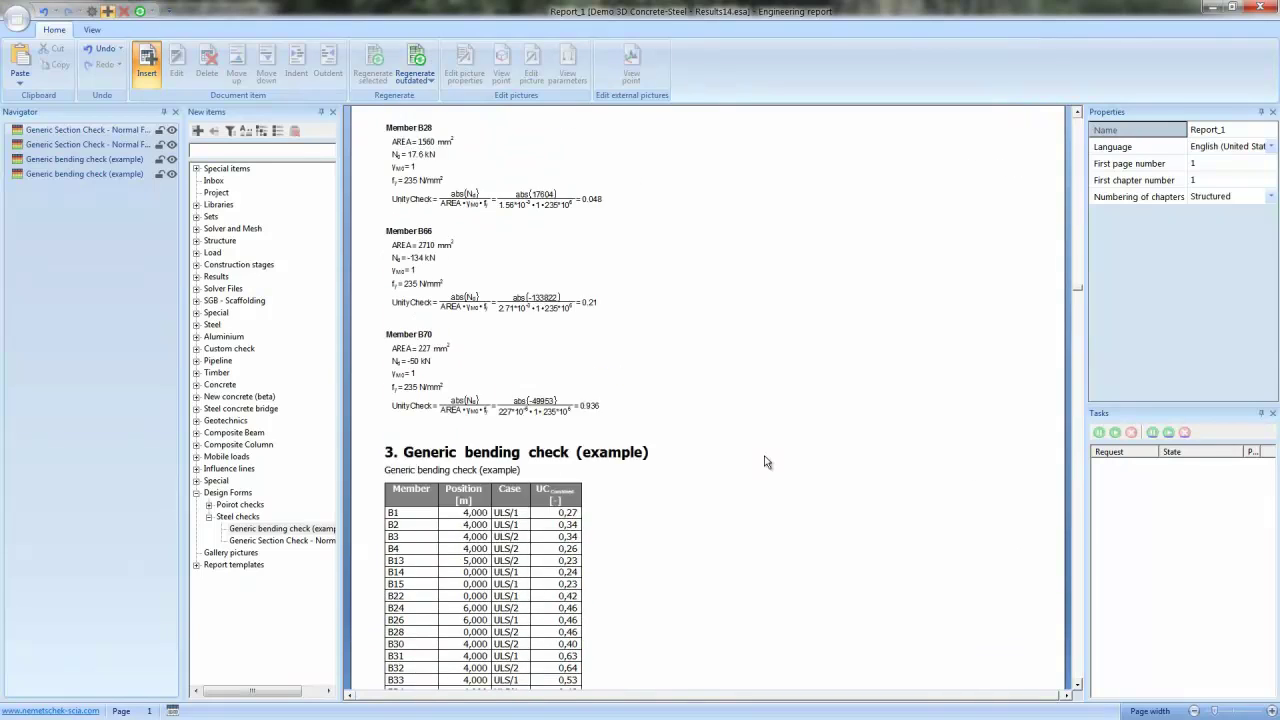
pyautogui.scroll(-2, 765, 462)
pyautogui.scroll(8, 765, 460)
pyautogui.click(404, 195)
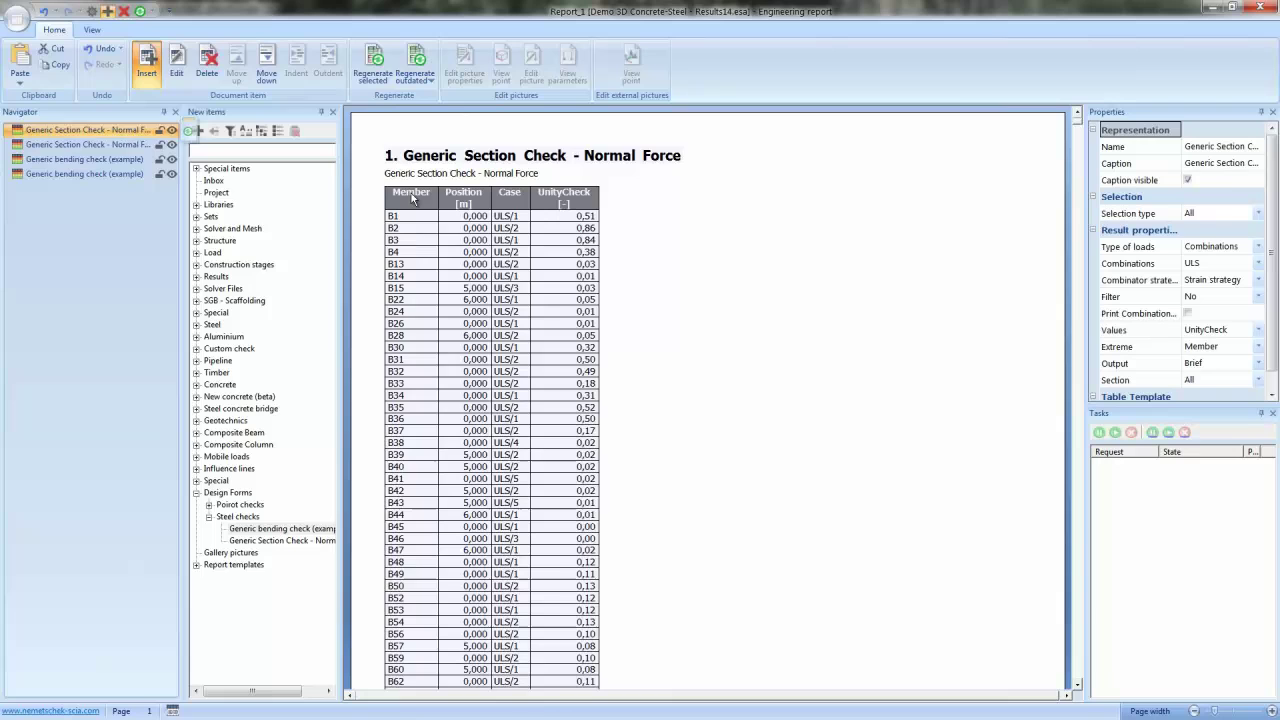
pyautogui.click(178, 62)
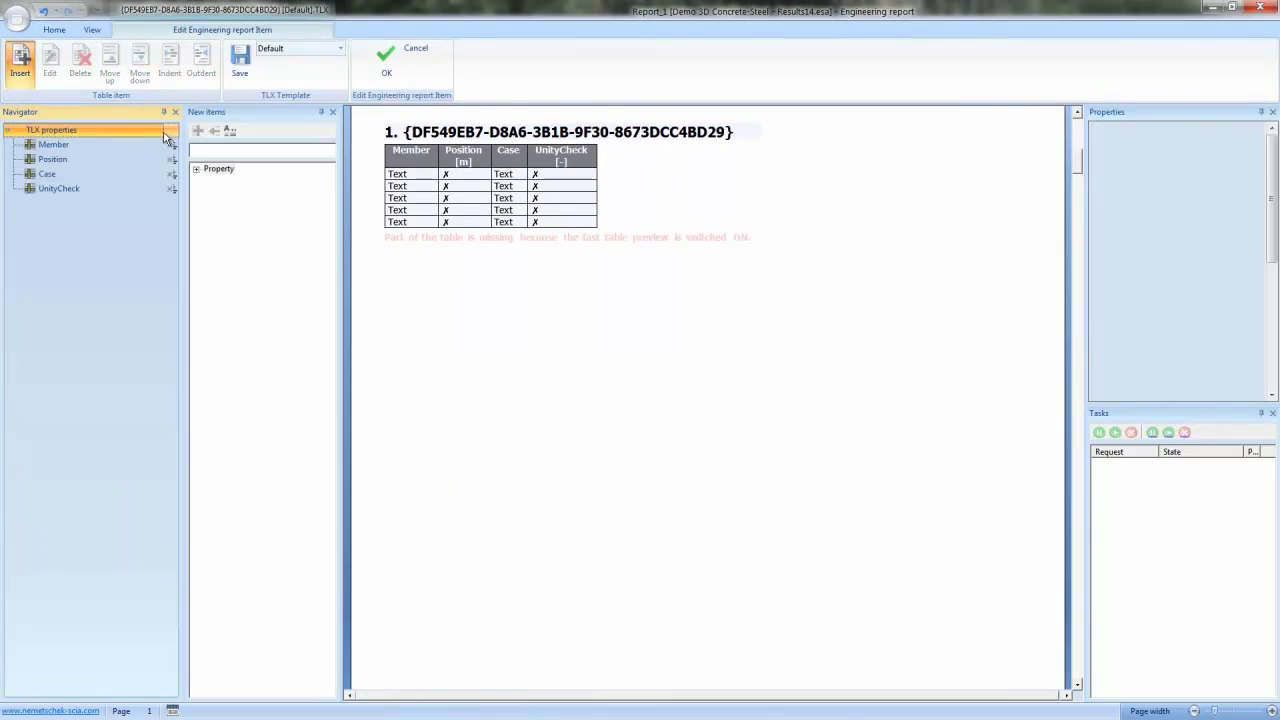
pyautogui.click(196, 169)
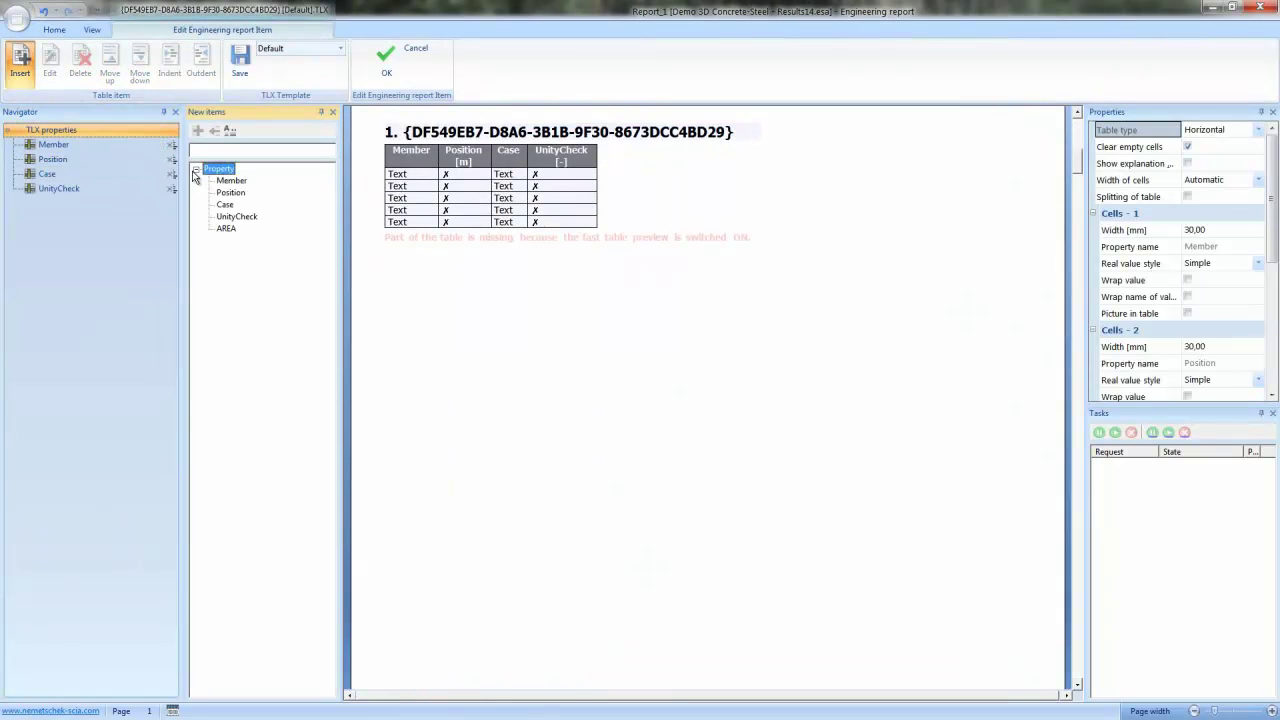
pyautogui.click(226, 228)
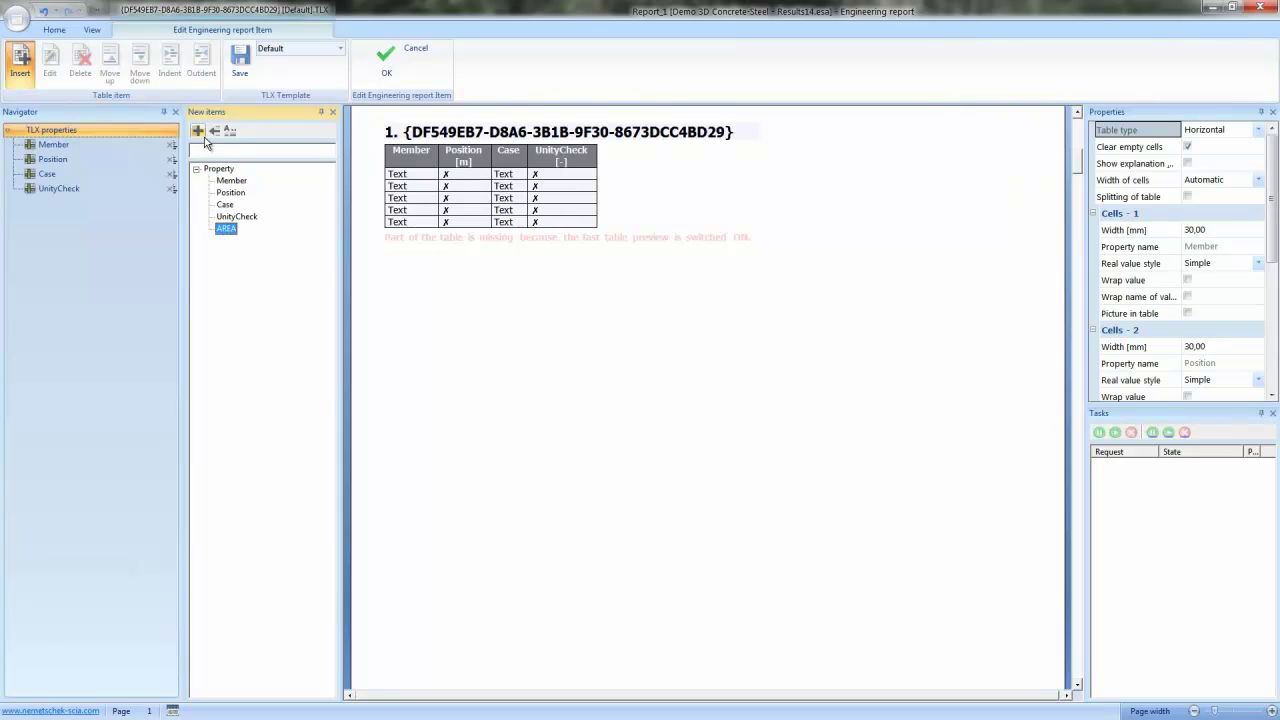
pyautogui.click(198, 131)
pyautogui.click(392, 70)
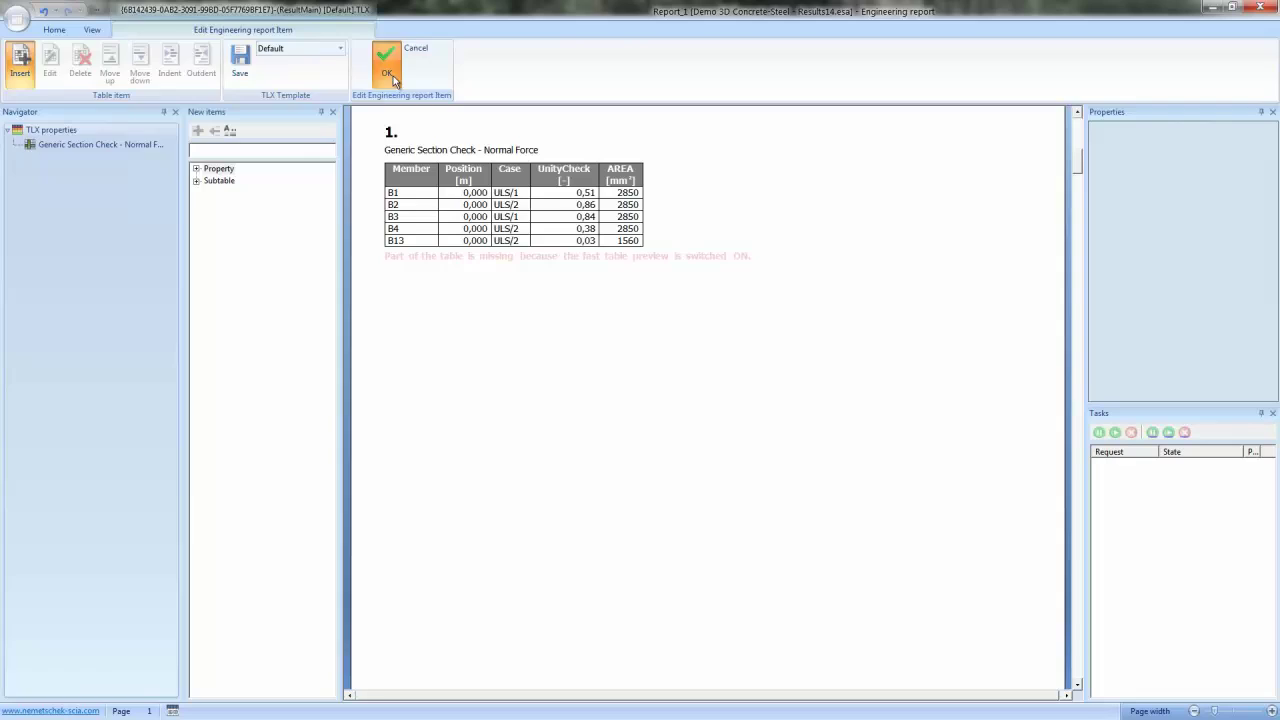
pyautogui.click(386, 62)
# Look through the whole report, from the section check table with its AREA column to the last detailed bending check
pyautogui.click(818, 420)
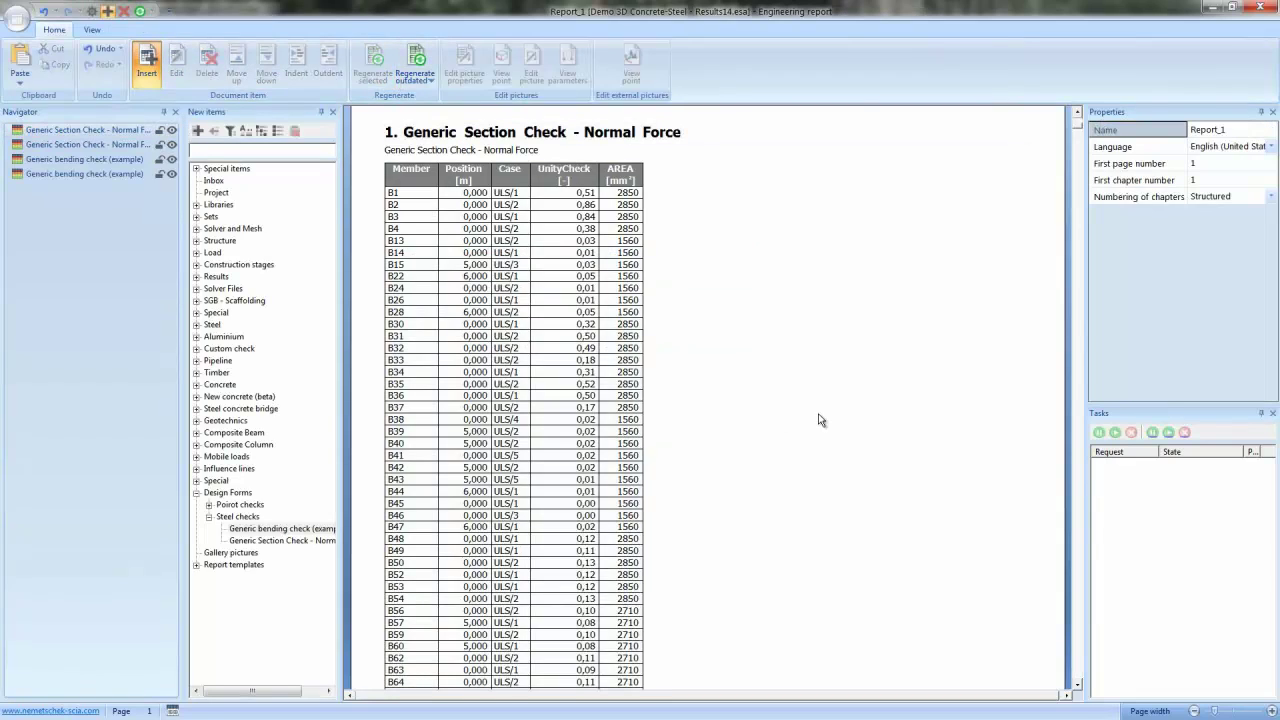
pyautogui.scroll(-10, 818, 420)
pyautogui.scroll(10, 818, 420)
pyautogui.scroll(-1, 818, 420)
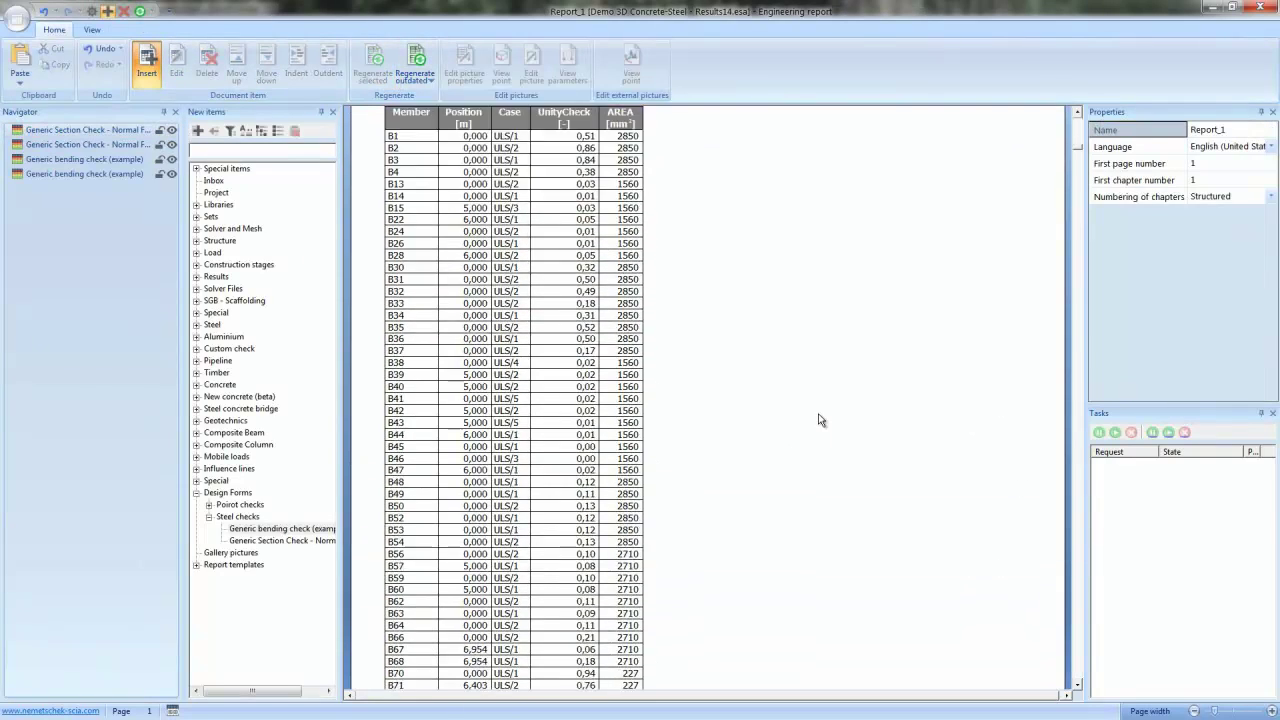
pyautogui.scroll(-15, 818, 420)
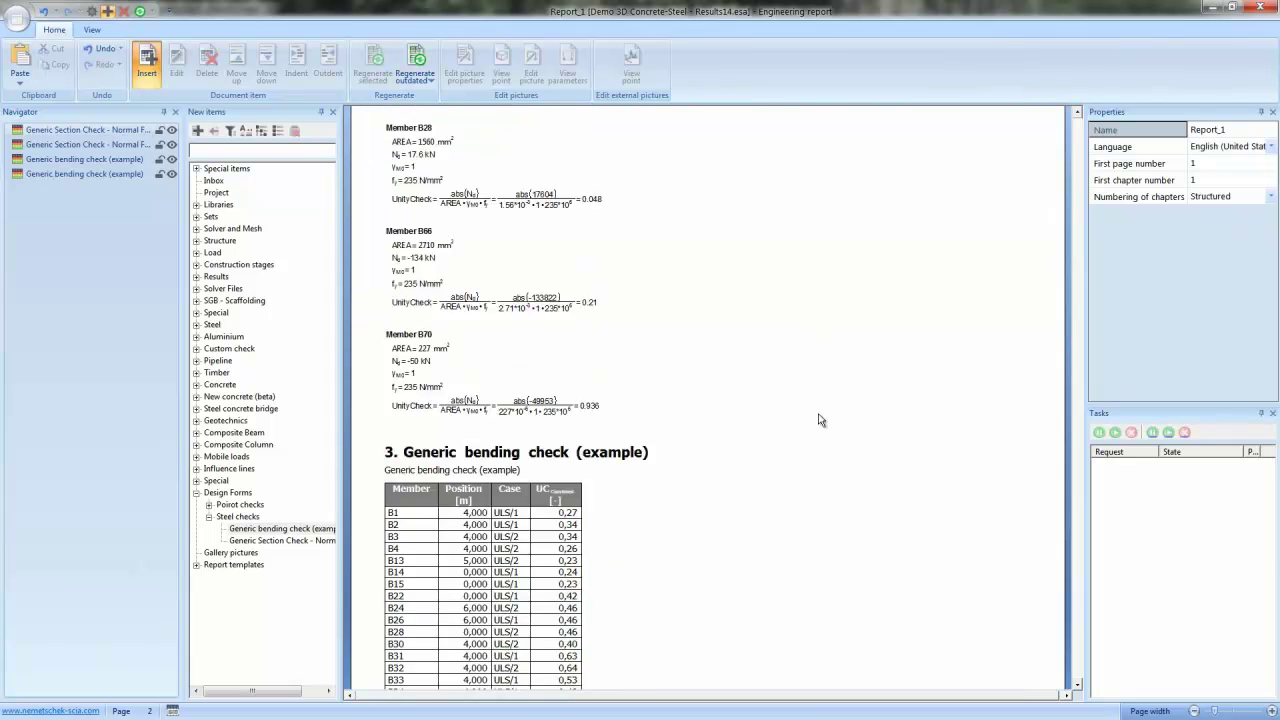
pyautogui.scroll(-15, 818, 420)
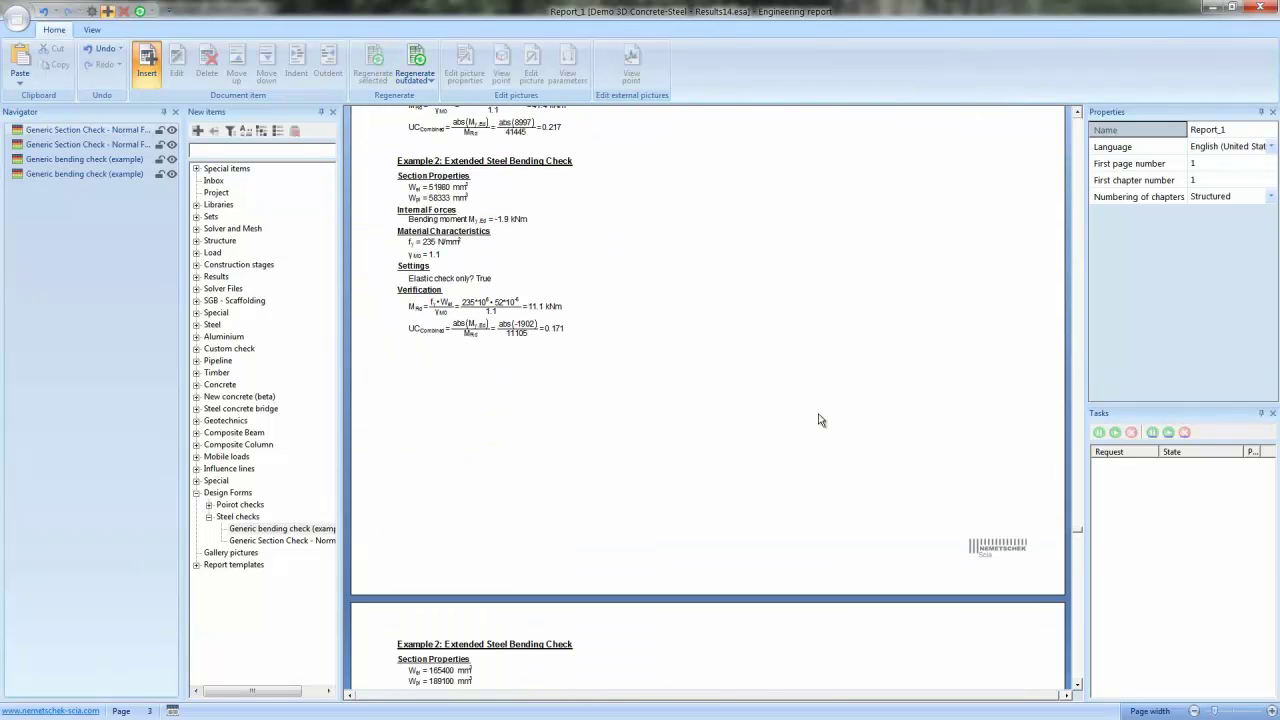
pyautogui.scroll(-12, 818, 420)
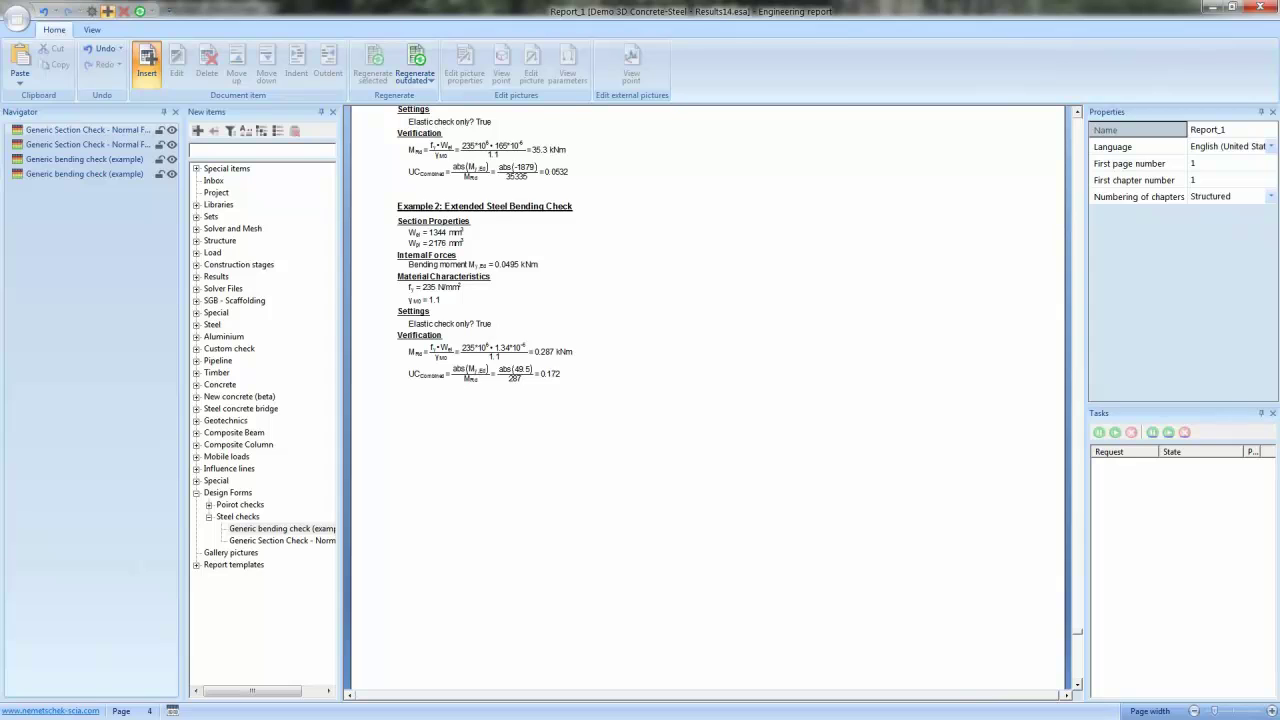